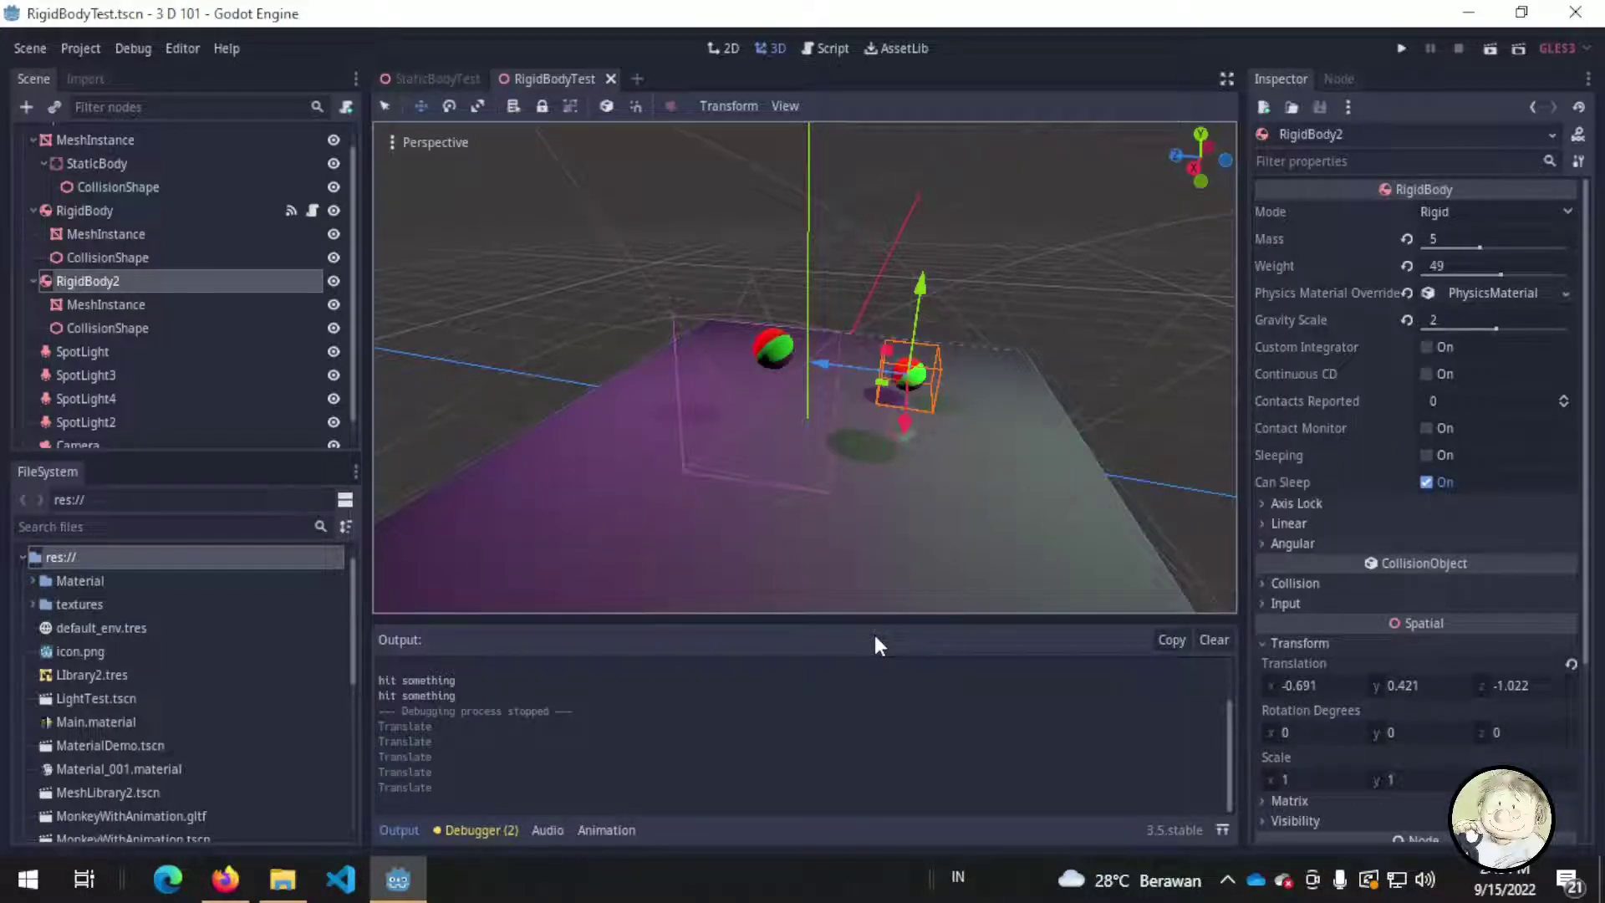
# - Orbit and zoom around the scene to inspect both spheres
pyautogui.moveTo(750, 524); pyautogui.dragTo(983, 473, button='middle')
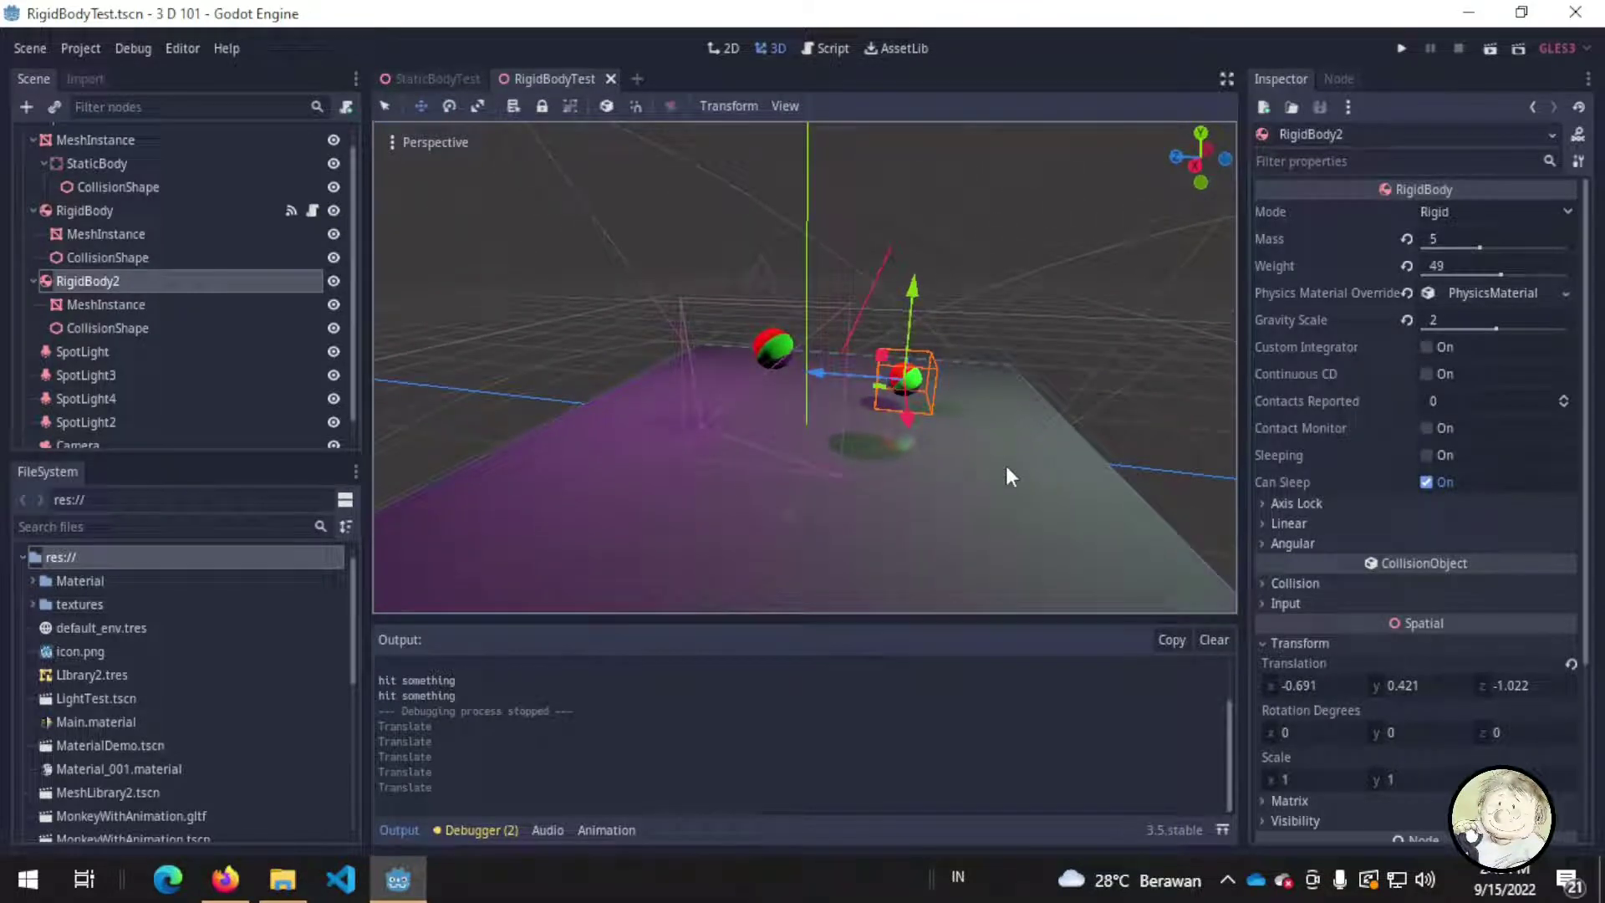
pyautogui.scroll(3, 997, 378)
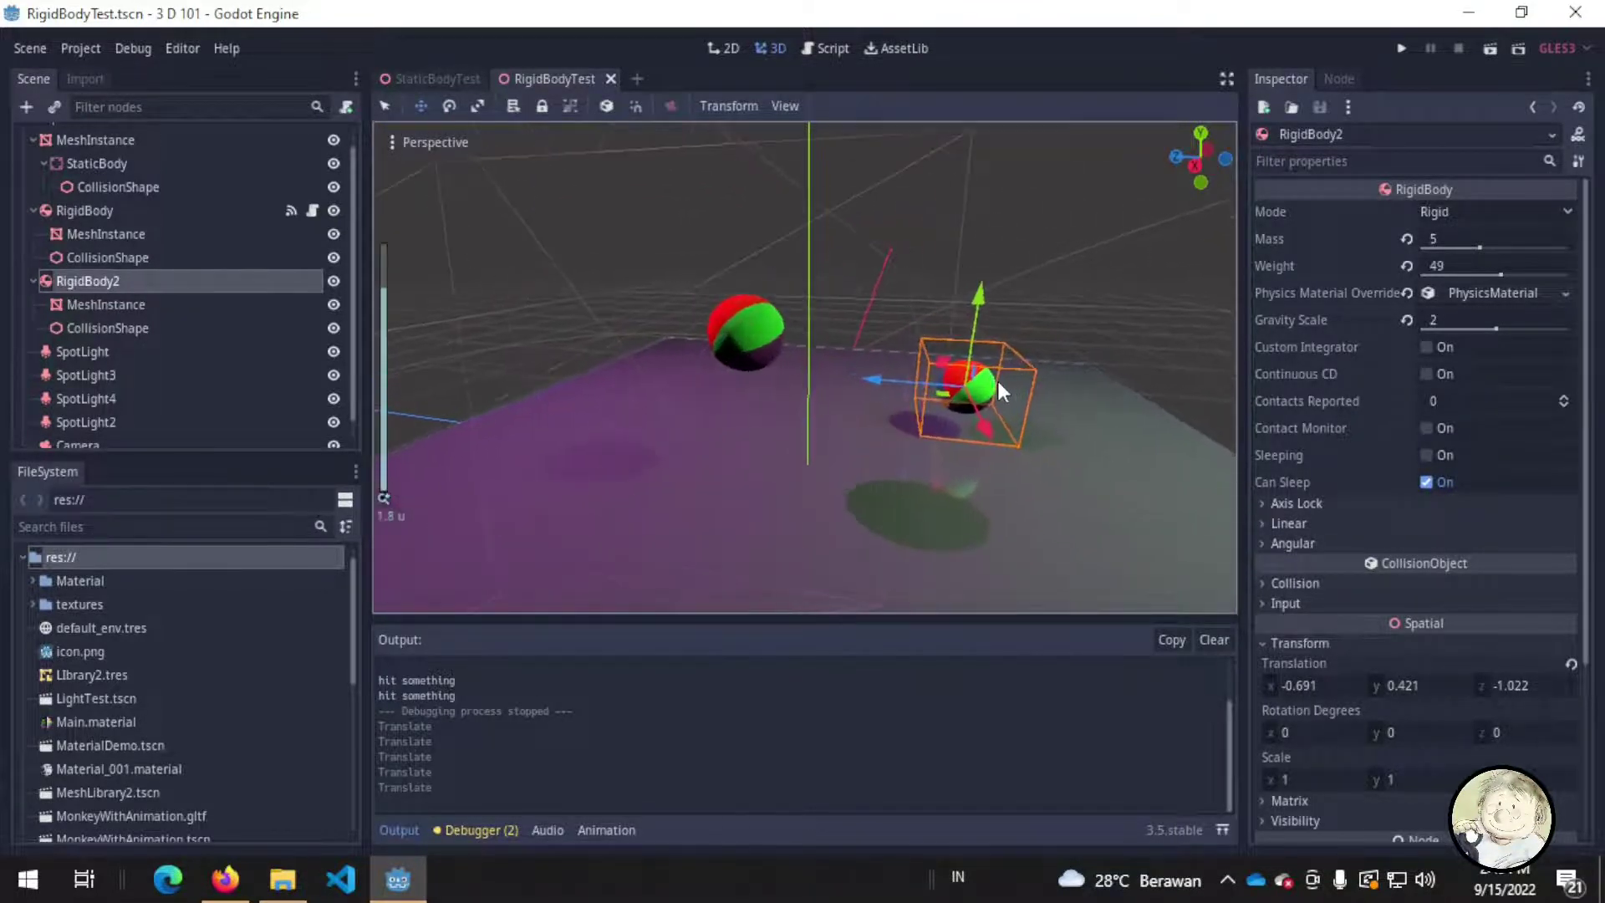
pyautogui.moveTo(1069, 433)
pyautogui.mouseDown(button='middle')
pyautogui.moveTo(930, 397)
pyautogui.moveTo(913, 439)
pyautogui.mouseUp(button='middle')
pyautogui.scroll(-2, 901, 400)
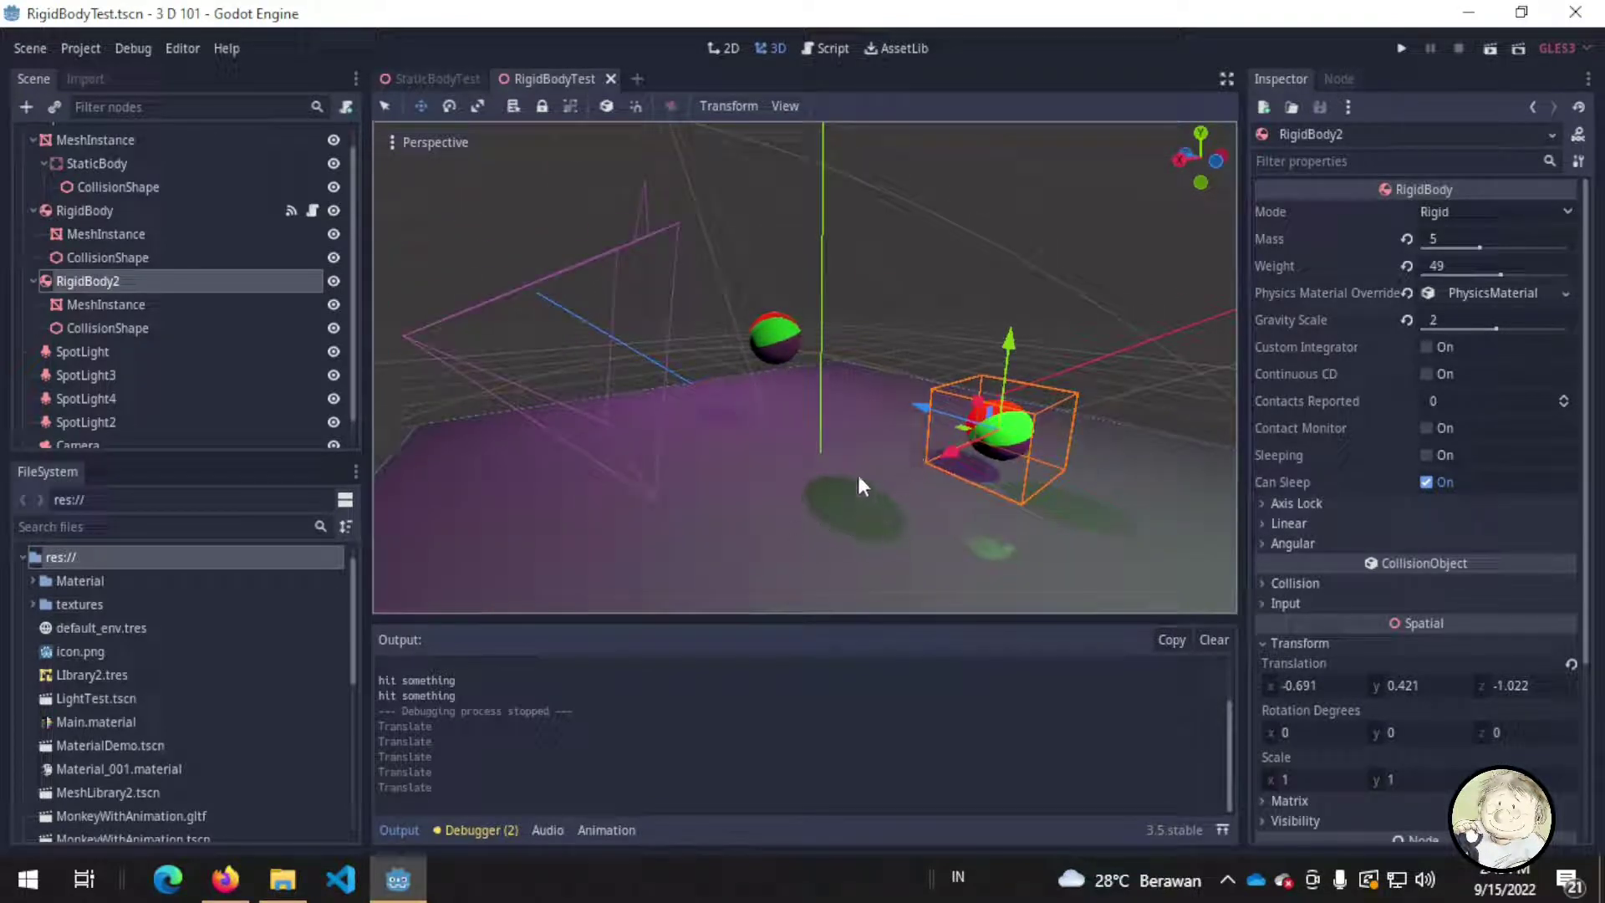
pyautogui.moveTo(849, 483)
pyautogui.mouseDown(button='middle')
pyautogui.moveTo(1060, 504)
pyautogui.moveTo(1065, 525)
pyautogui.mouseUp(button='middle')
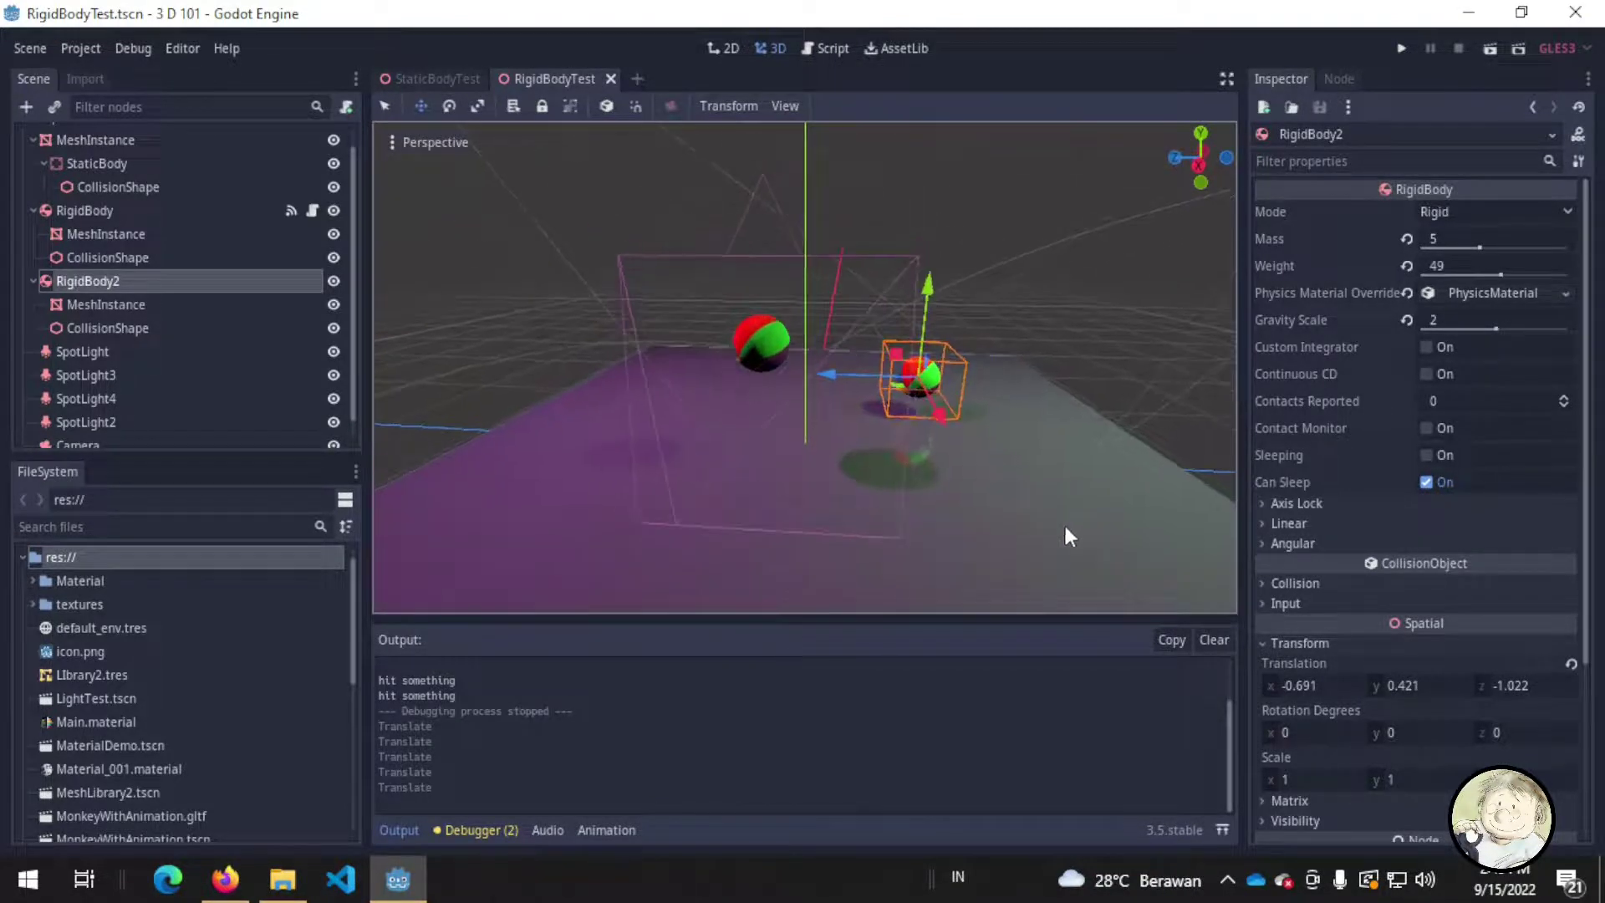
pyautogui.moveTo(1015, 347)
pyautogui.mouseDown(button='middle')
pyautogui.moveTo(699, 477)
pyautogui.moveTo(1153, 474)
pyautogui.moveTo(1085, 448)
pyautogui.moveTo(691, 466)
pyautogui.moveTo(1028, 439)
pyautogui.mouseUp(button='middle')
pyautogui.moveTo(1135, 470); pyautogui.dragTo(965, 452, button='middle')
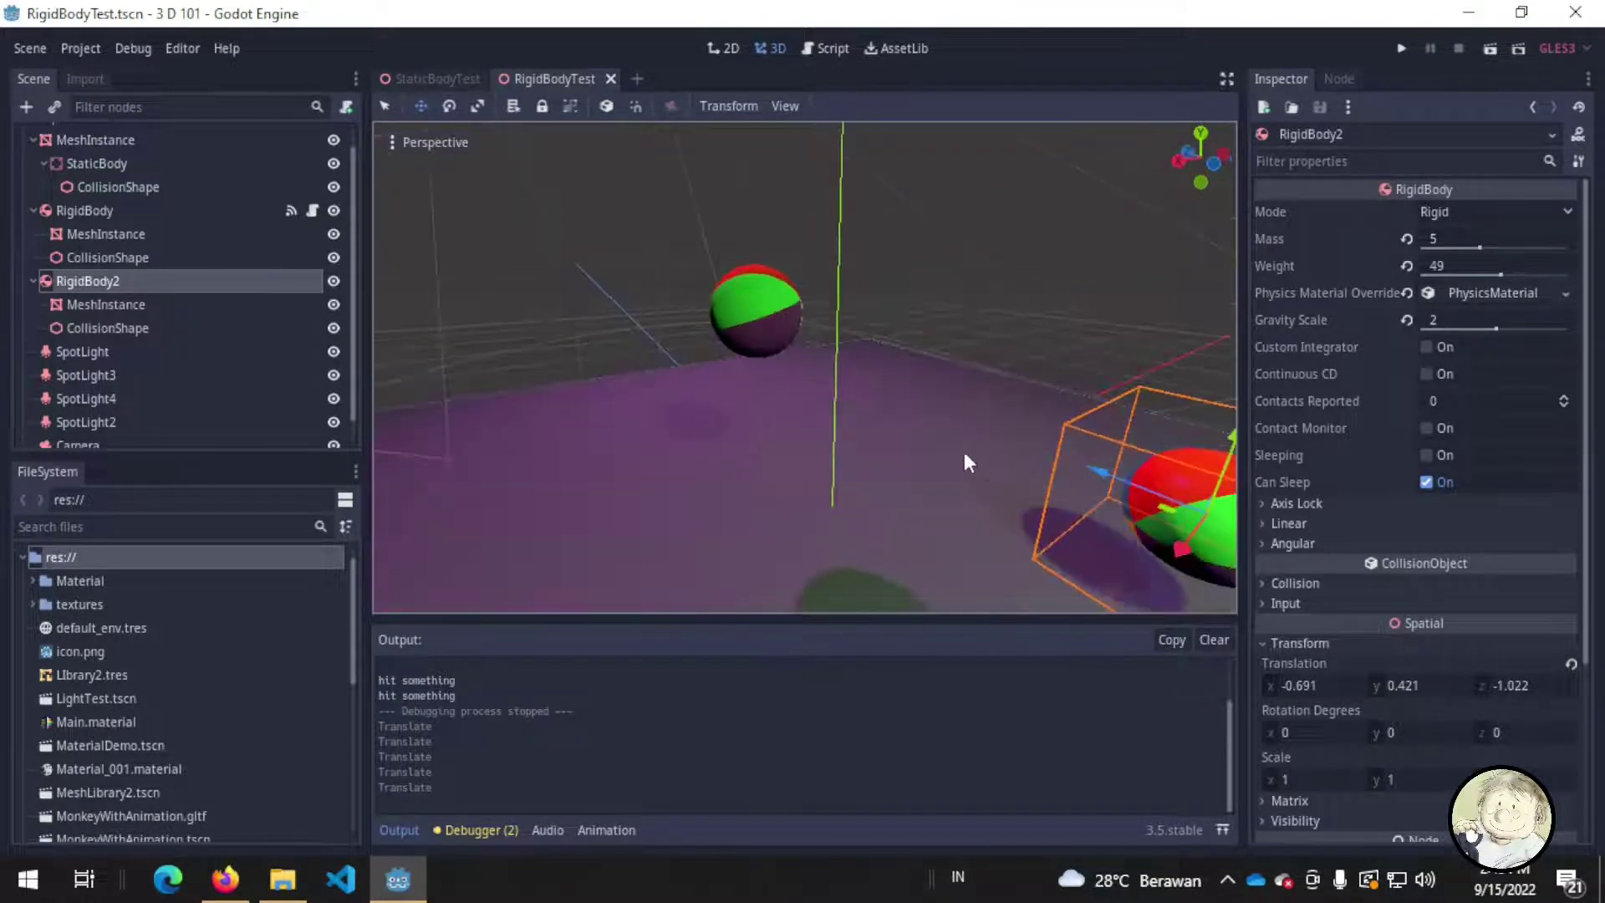
pyautogui.scroll(2, 1050, 489)
pyautogui.scroll(-2, 1050, 489)
pyautogui.moveTo(1061, 489); pyautogui.dragTo(836, 430, button='middle')
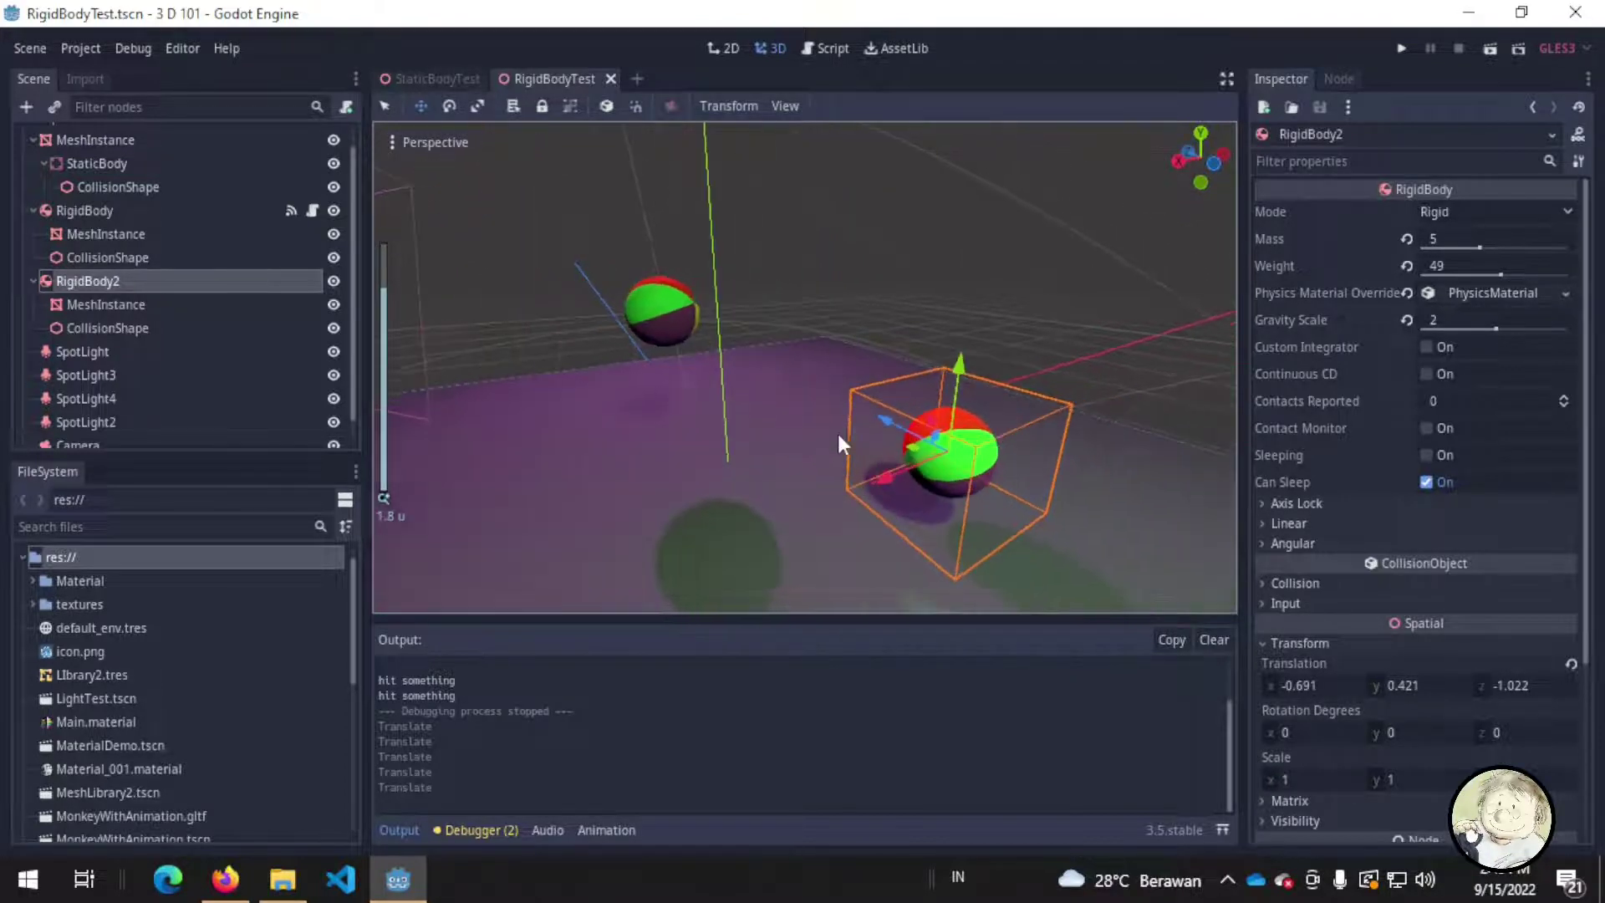
pyautogui.moveTo(971, 463)
pyautogui.mouseDown(button='middle')
pyautogui.moveTo(906, 514)
pyautogui.moveTo(1046, 518)
pyautogui.mouseUp(button='middle')
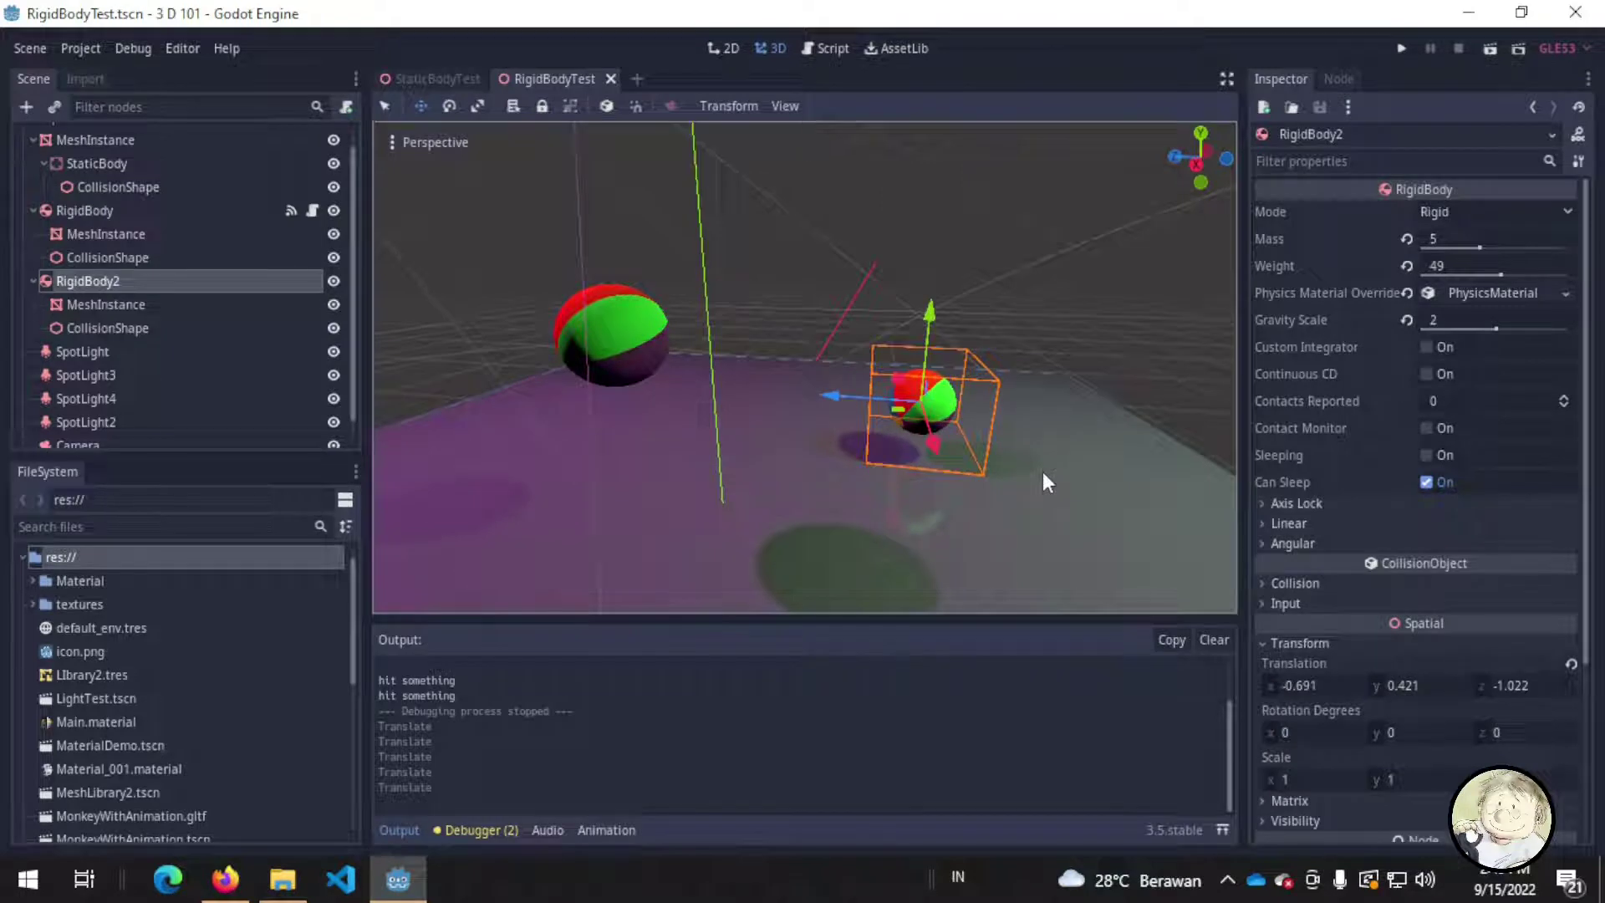
pyautogui.moveTo(1023, 377)
pyautogui.mouseDown(button='middle')
pyautogui.moveTo(1048, 423)
pyautogui.moveTo(1011, 444)
pyautogui.mouseUp(button='middle')
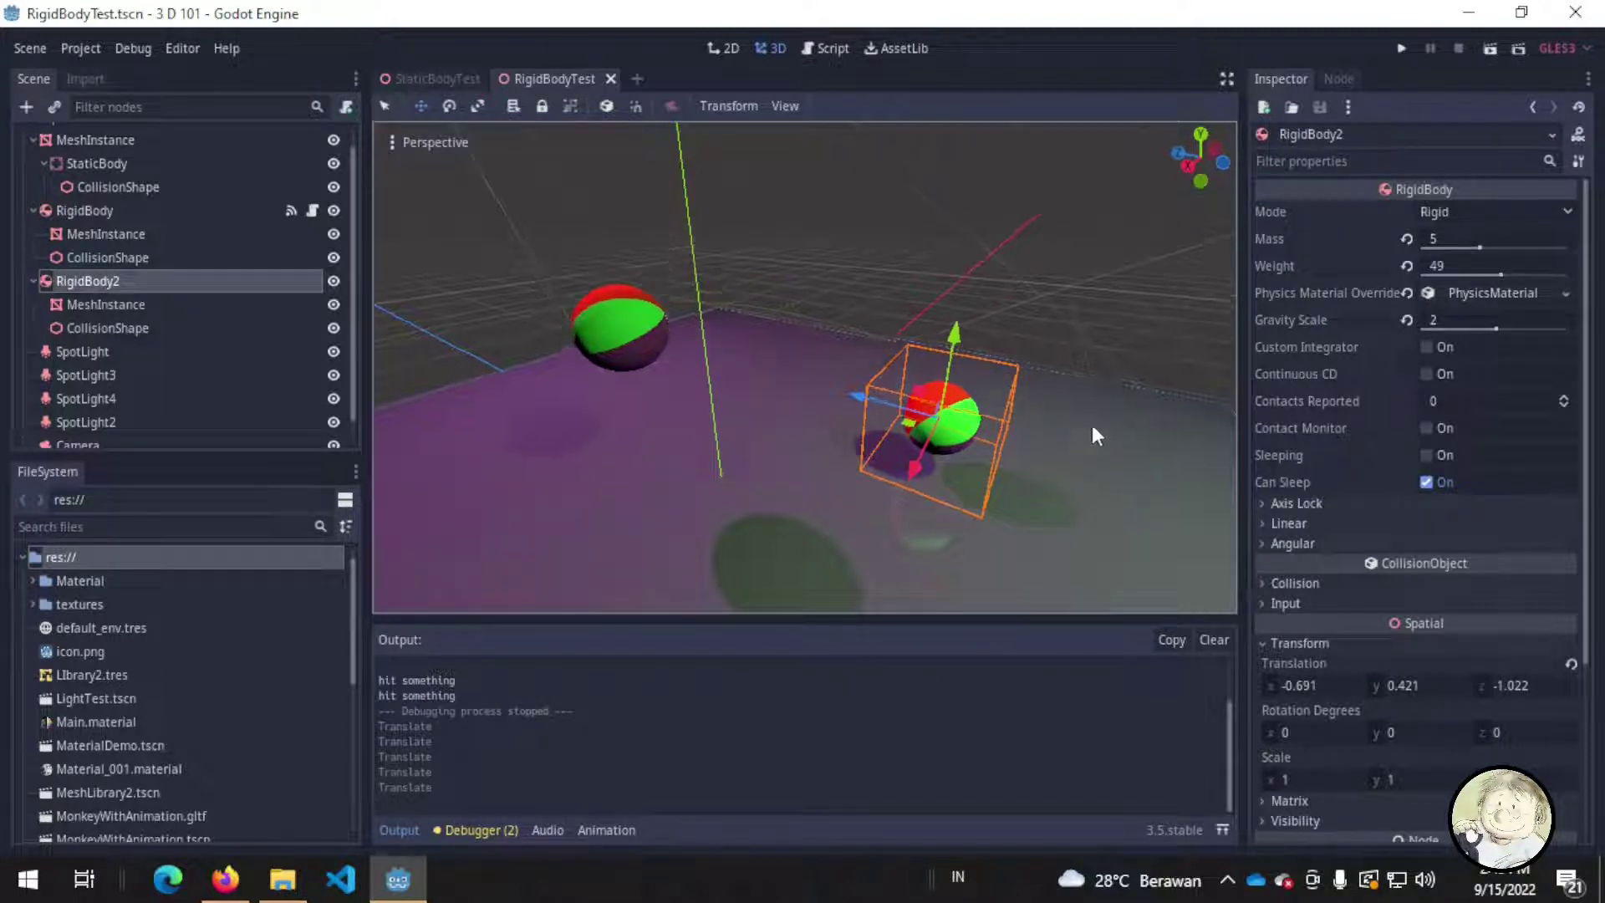
pyautogui.moveTo(1063, 430)
pyautogui.mouseDown(button='middle')
pyautogui.moveTo(1095, 356)
pyautogui.moveTo(1078, 428)
pyautogui.moveTo(991, 393)
pyautogui.mouseUp(button='middle')
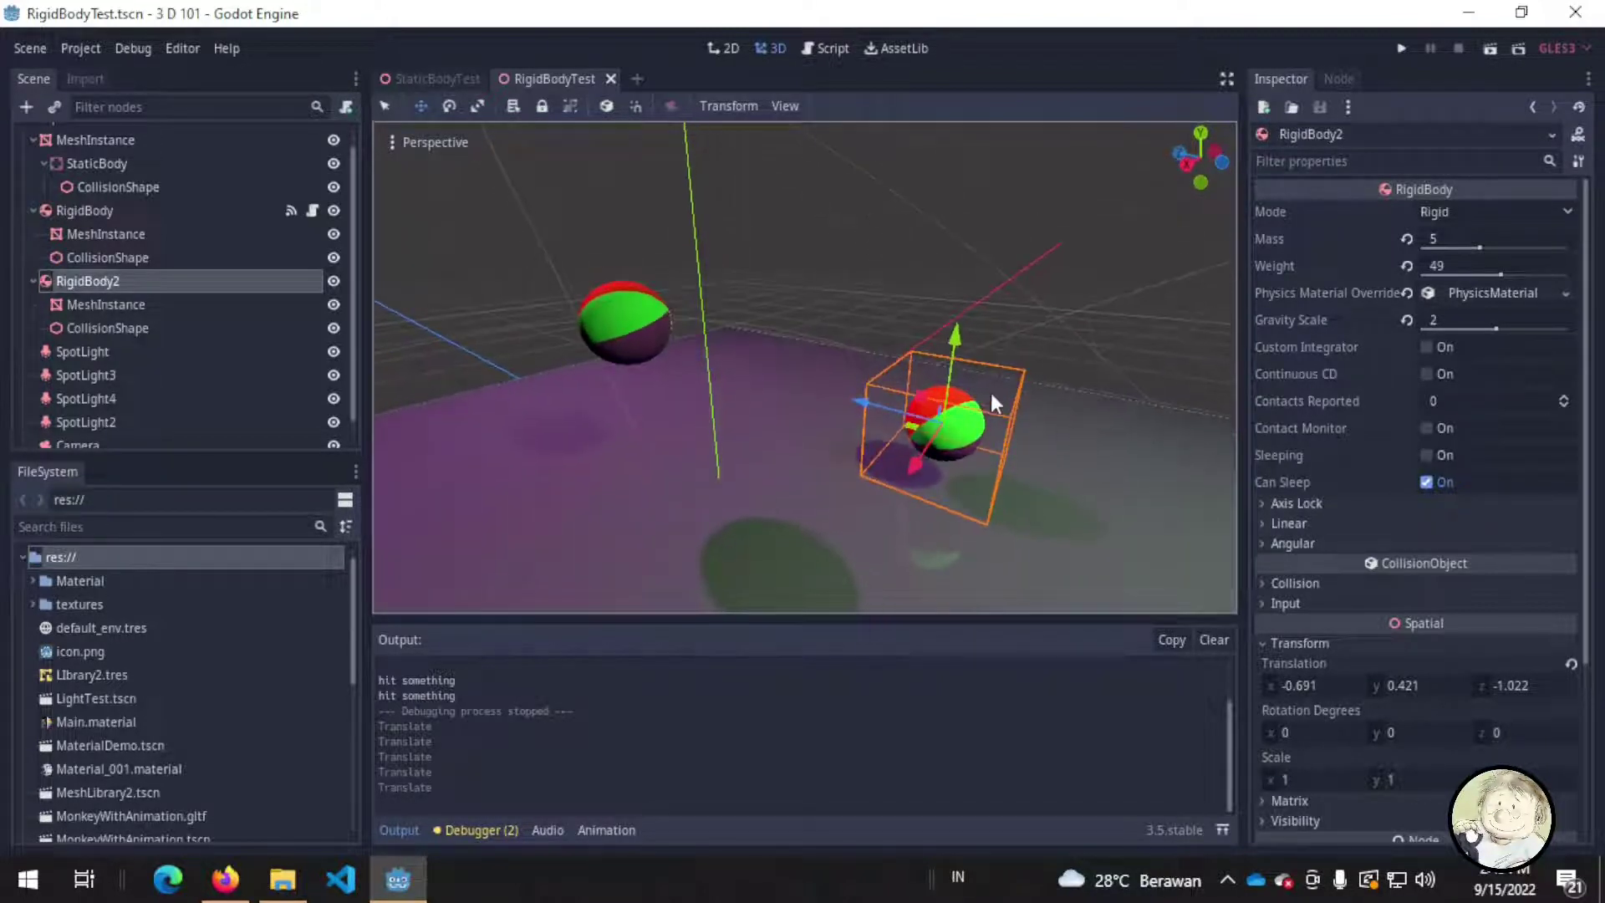
pyautogui.moveTo(1101, 453); pyautogui.dragTo(1098, 494, button='middle')
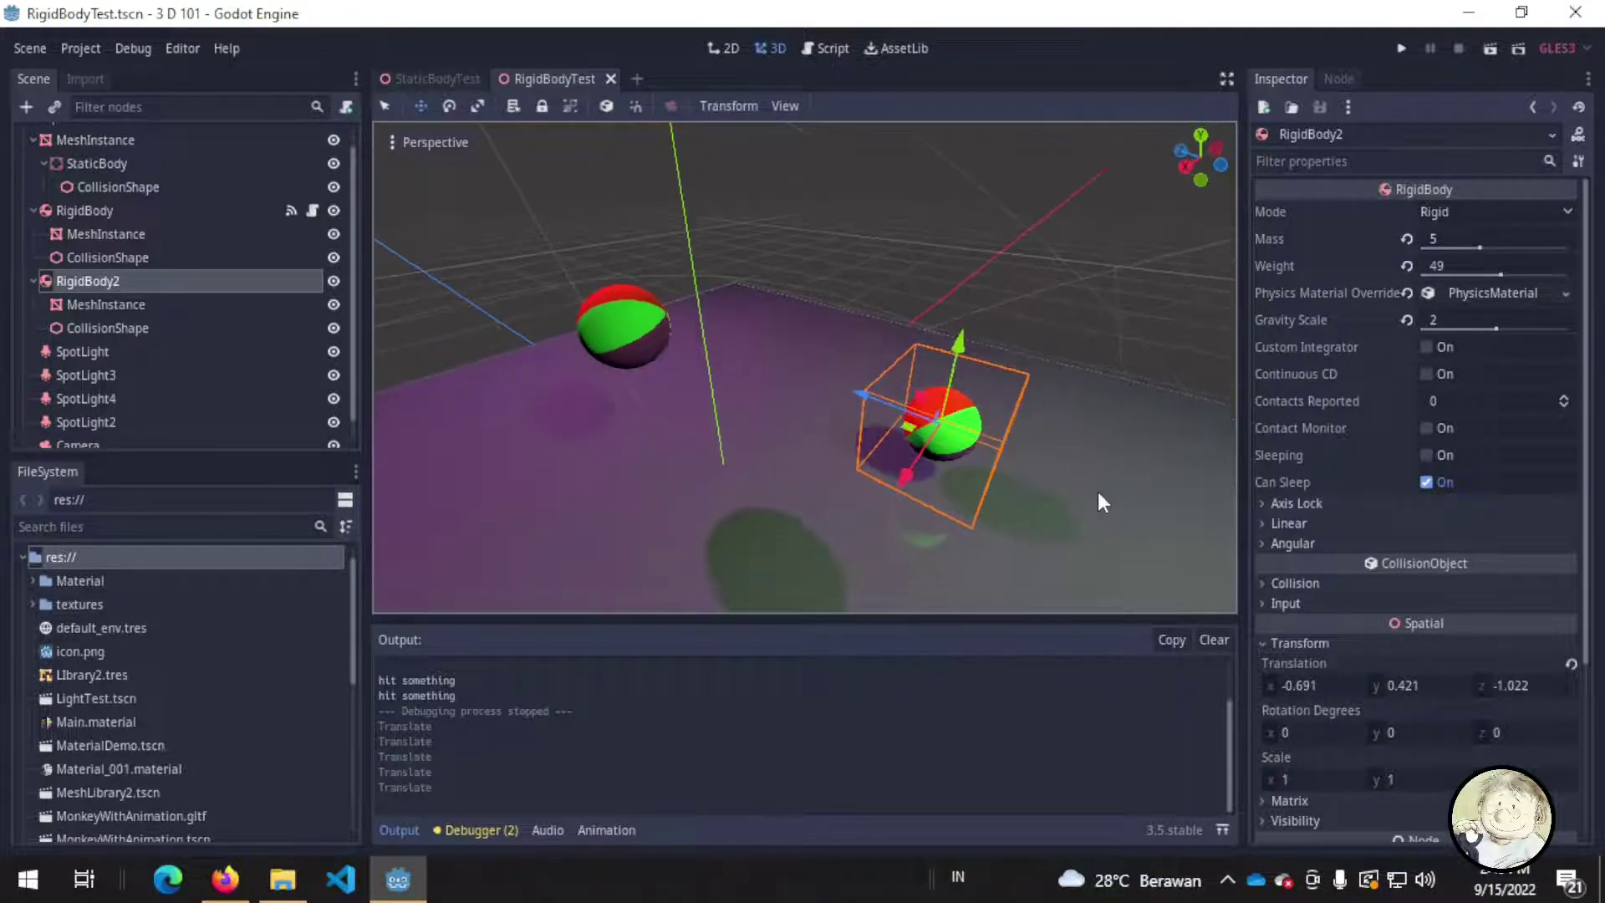
pyautogui.scroll(-2, 1356, 386)
pyautogui.scroll(-2, 1351, 447)
pyautogui.scroll(4, 1345, 449)
pyautogui.scroll(-2, 1346, 385)
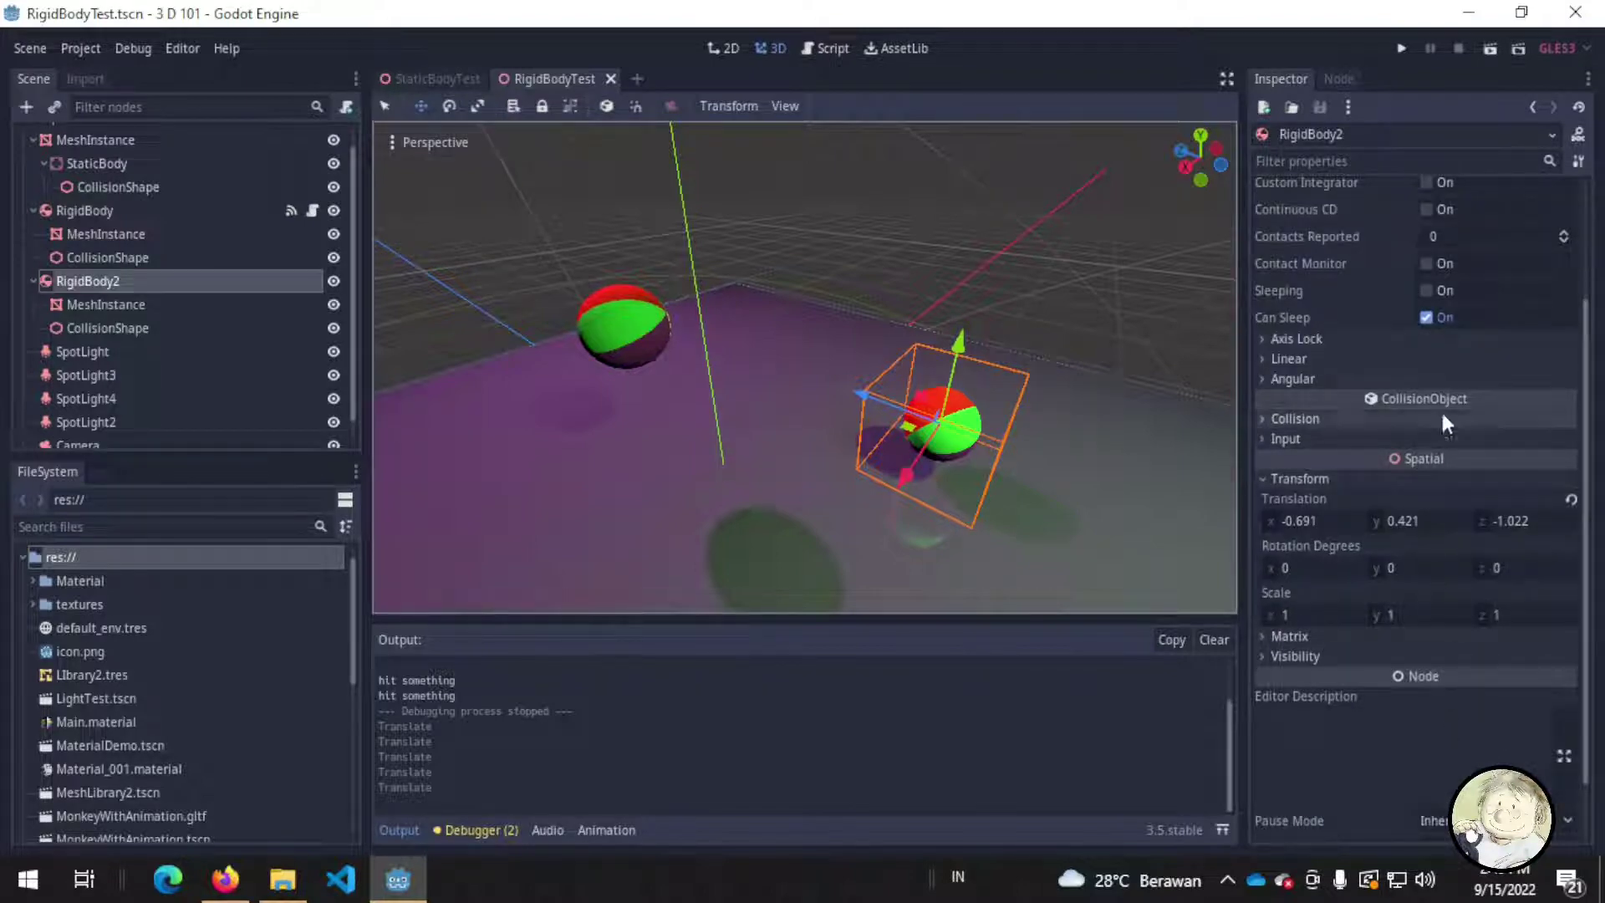
pyautogui.scroll(2, 1433, 410)
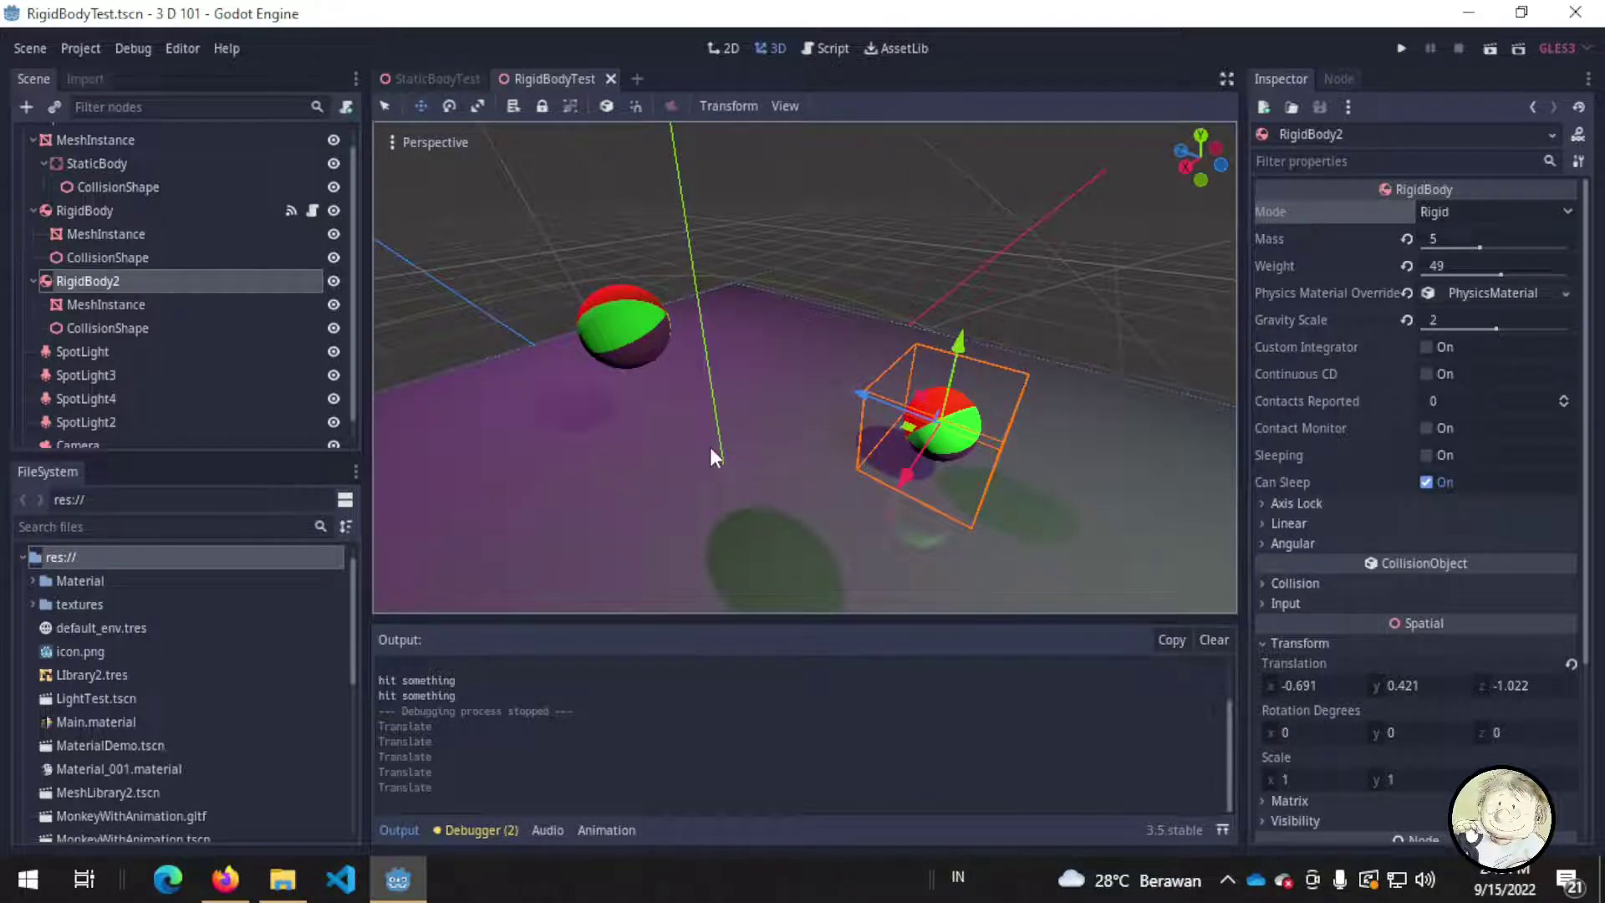
pyautogui.moveTo(709, 447); pyautogui.dragTo(533, 321, button='middle')
# - Keep RigidBody's mode as Rigid and set its mass to 3.15
pyautogui.click(186, 209)
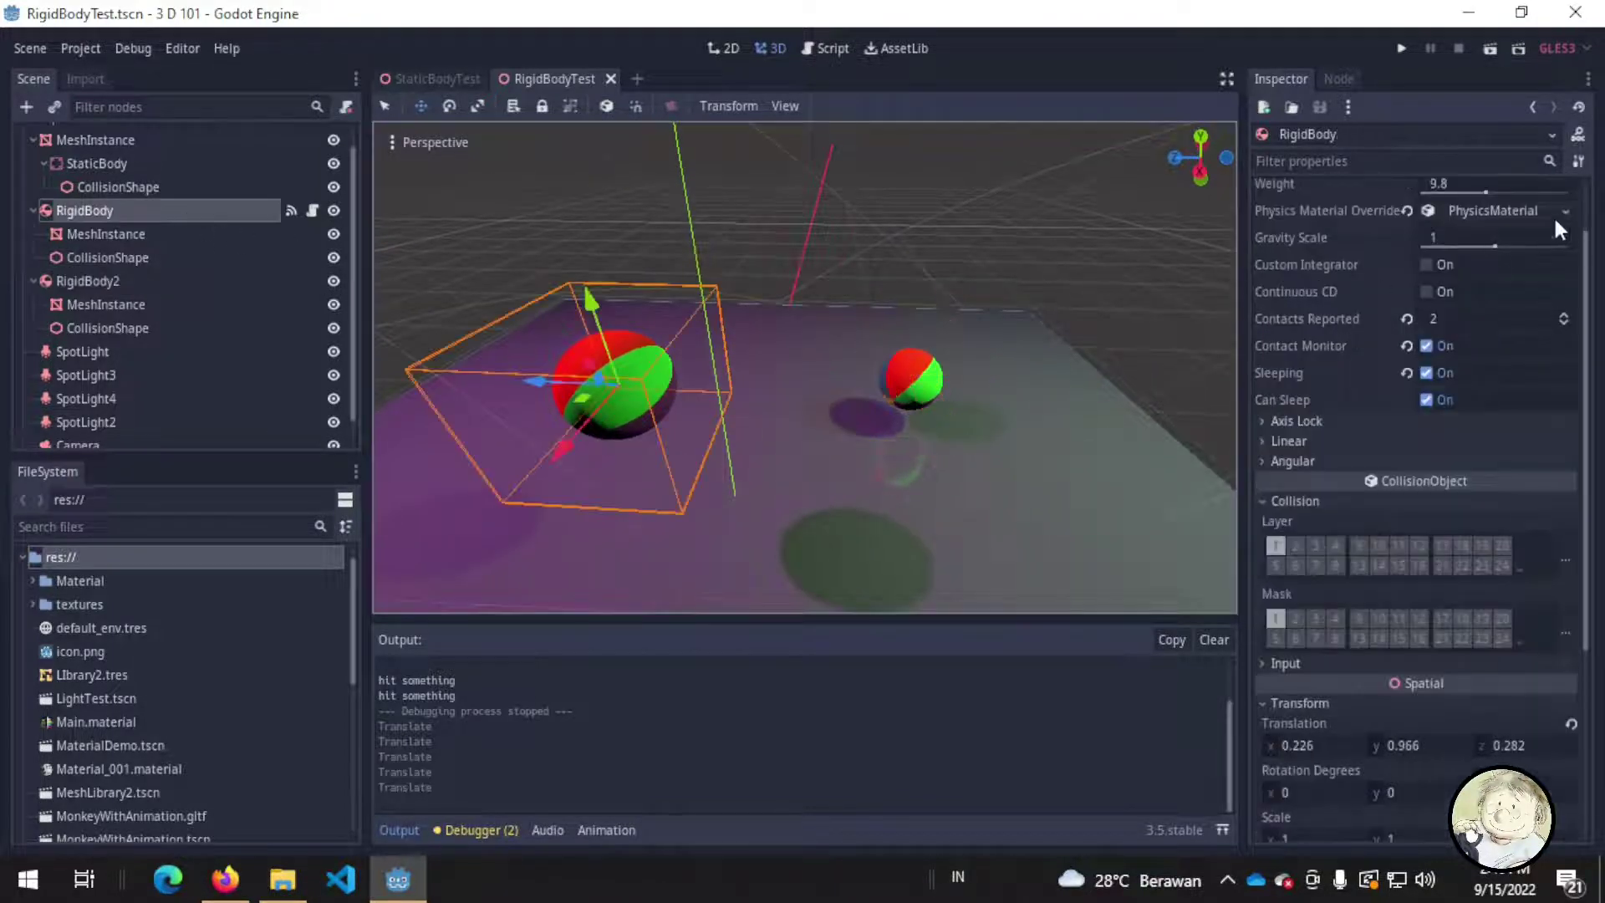
pyautogui.scroll(2, 1553, 214)
pyautogui.click(1566, 208)
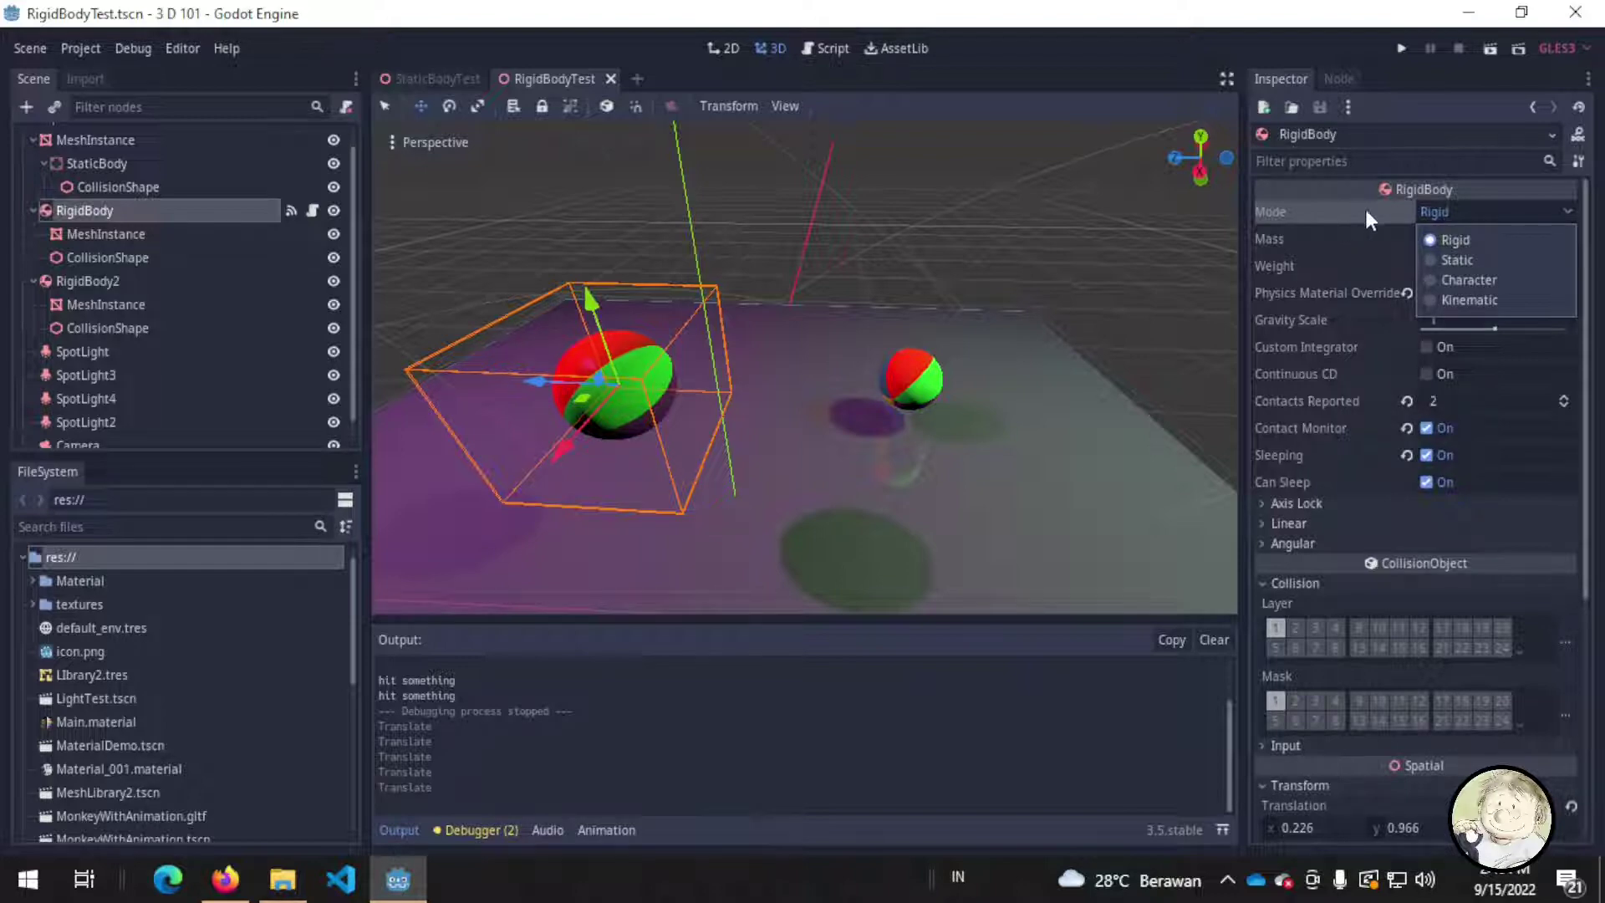
pyautogui.click(1512, 205)
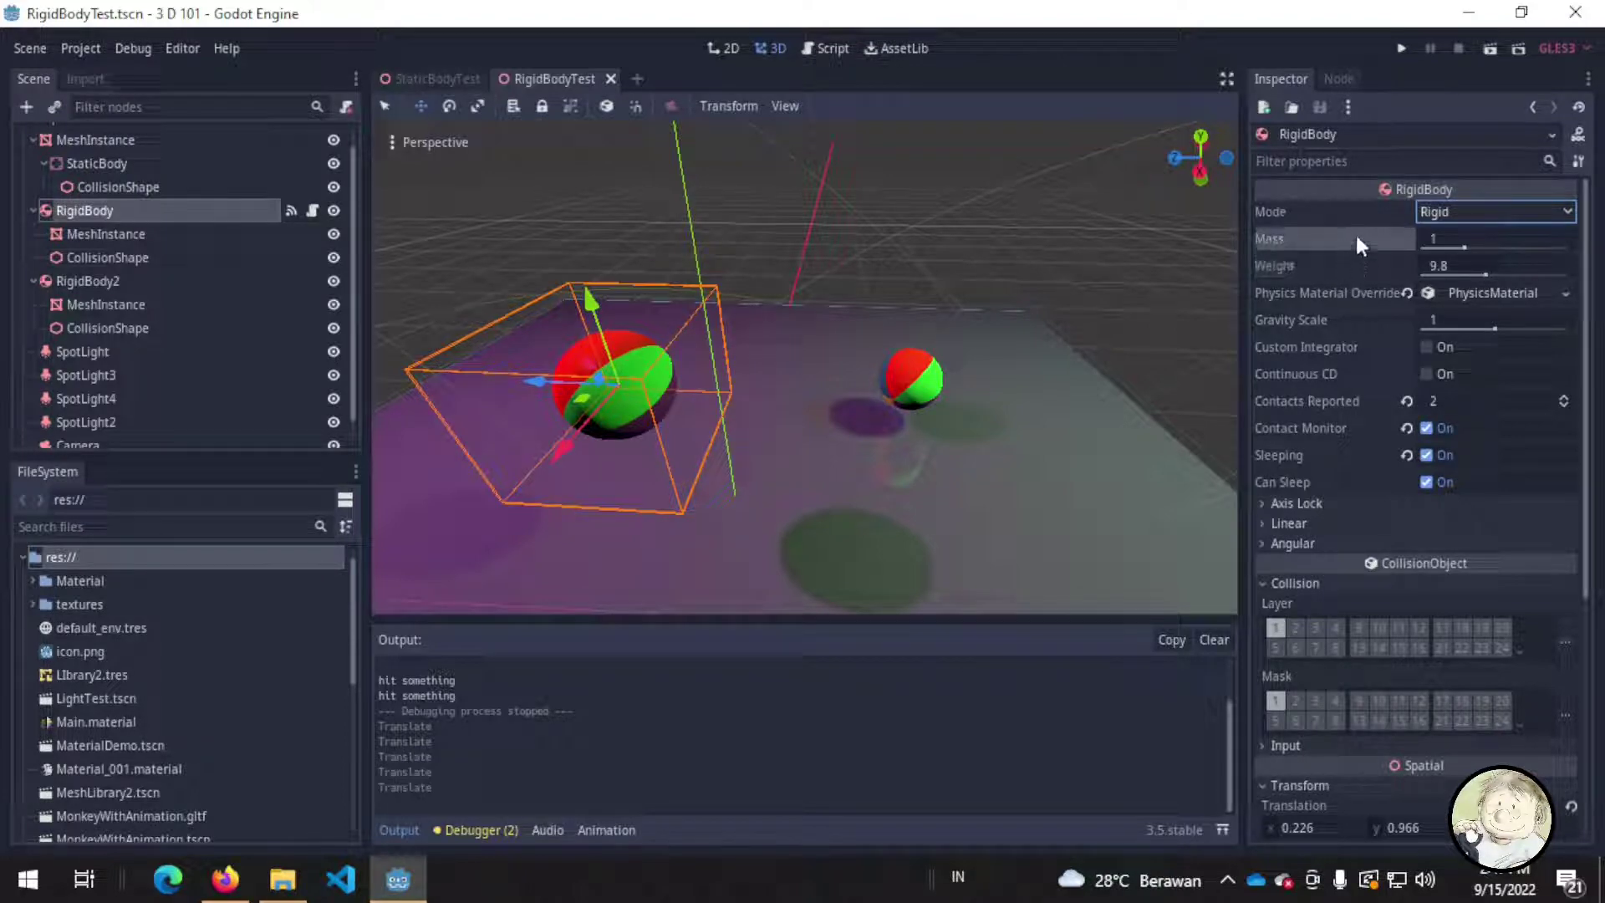
pyautogui.moveTo(1463, 246)
pyautogui.mouseDown()
pyautogui.moveTo(1476, 246)
pyautogui.moveTo(1446, 247)
pyautogui.moveTo(1443, 275)
pyautogui.moveTo(1501, 281)
pyautogui.moveTo(1446, 283)
pyautogui.mouseUp()
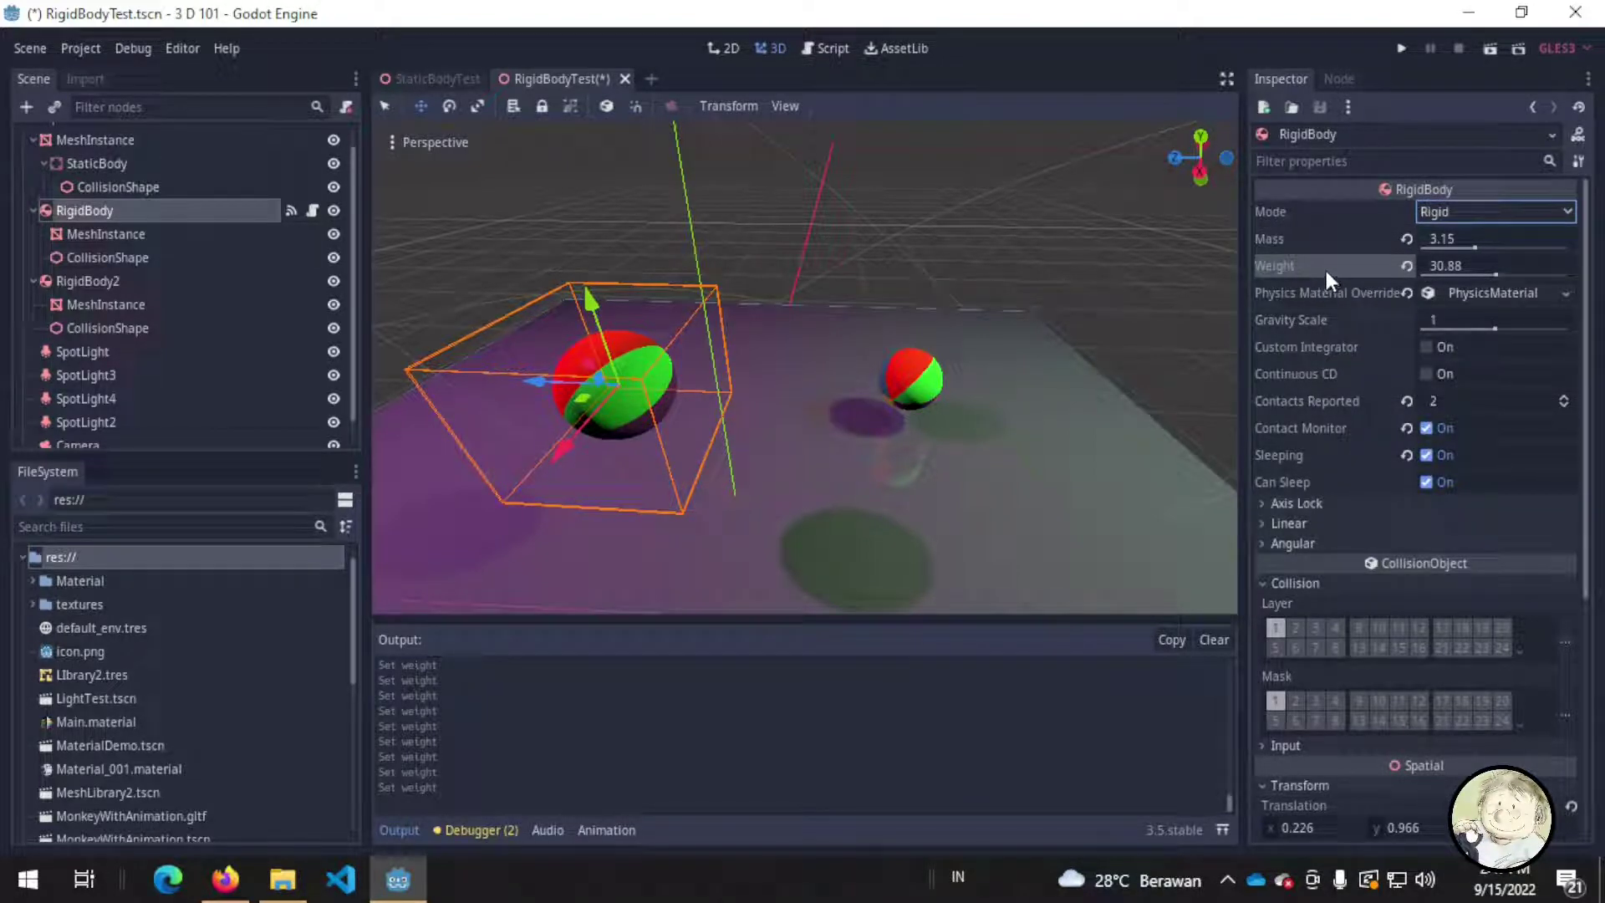
# - Move RigidBody2 to 0.323, 0.954, -1.022 and save the scene
pyautogui.moveTo(899, 378)
pyautogui.mouseDown(button='middle')
pyautogui.moveTo(925, 333)
pyautogui.moveTo(892, 326)
pyautogui.moveTo(956, 341)
pyautogui.mouseUp(button='middle')
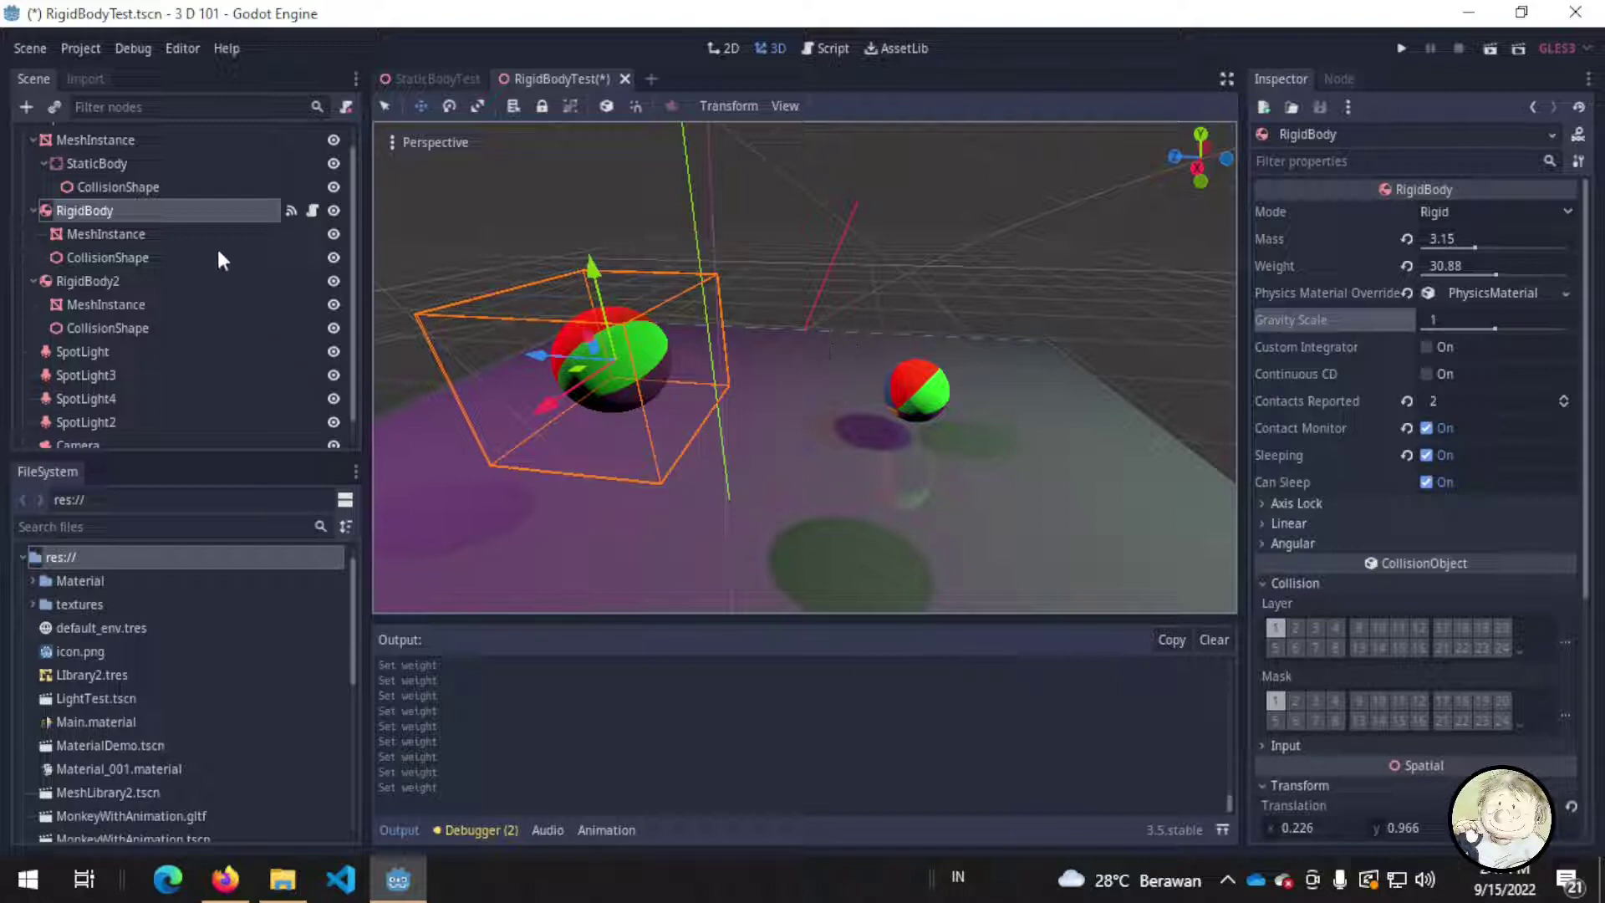
pyautogui.click(118, 282)
pyautogui.moveTo(934, 445); pyautogui.dragTo(932, 610)
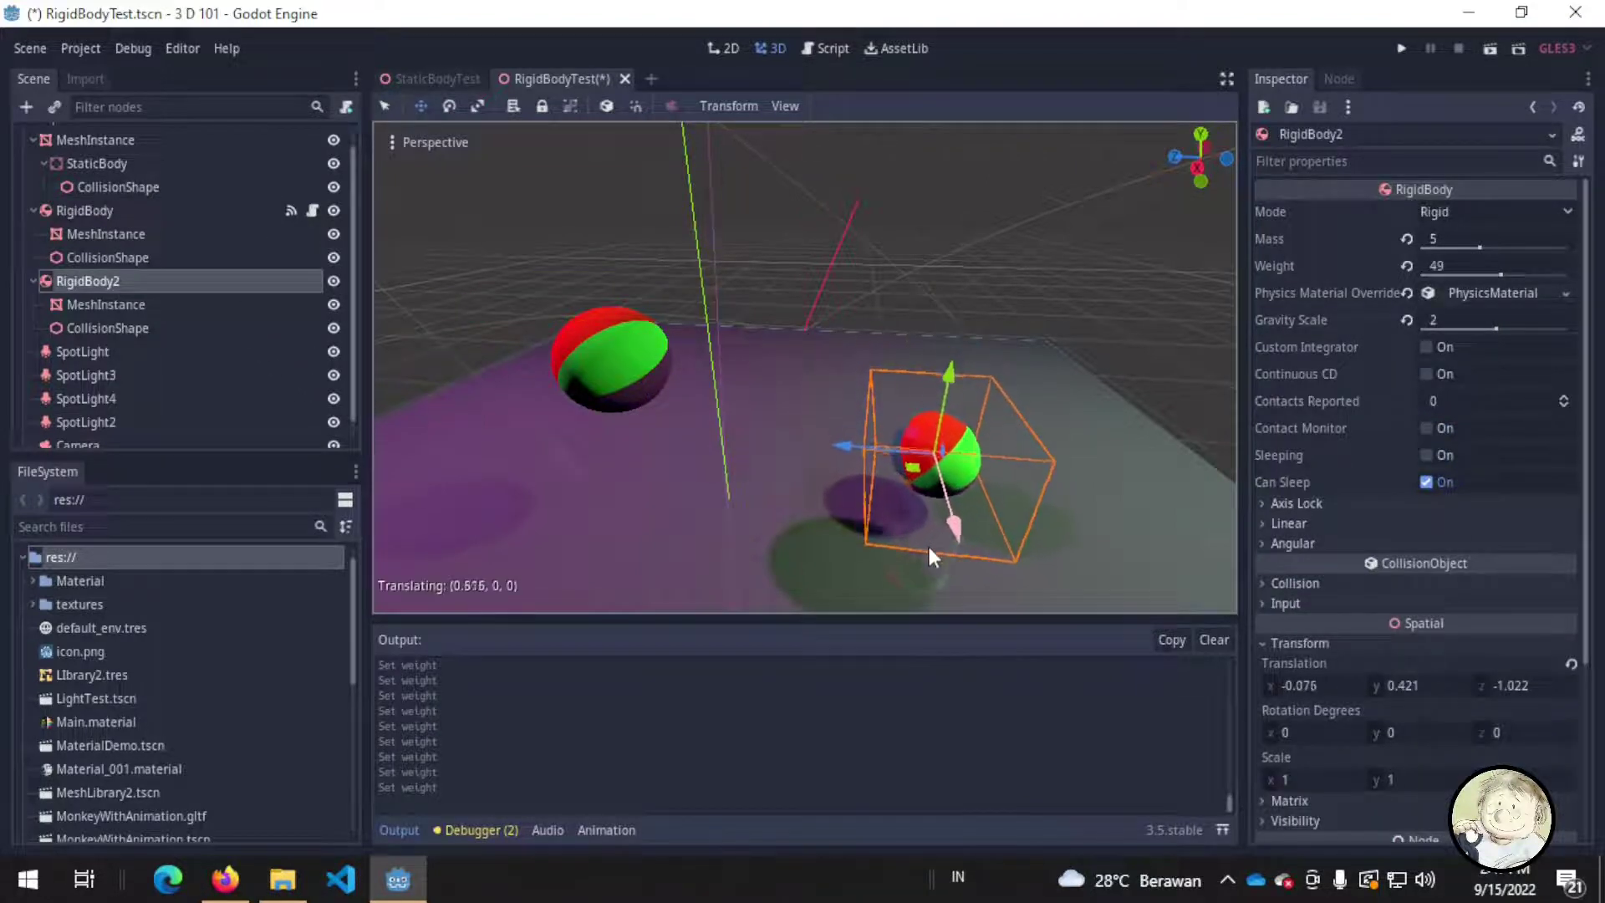
pyautogui.moveTo(602, 467); pyautogui.dragTo(665, 444, button='middle')
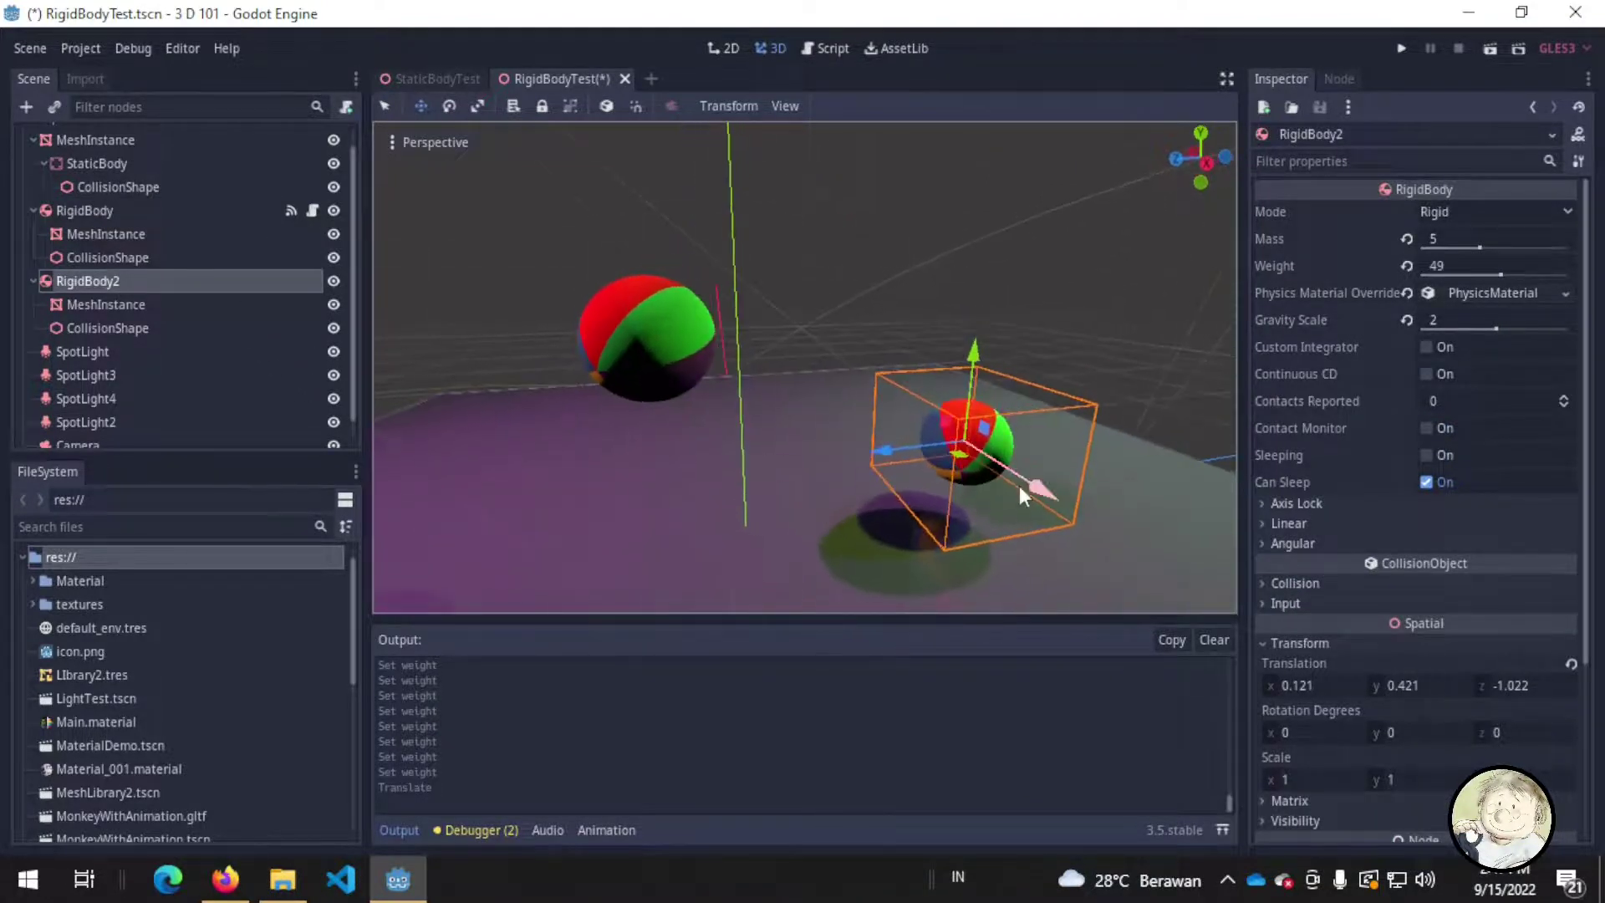
pyautogui.moveTo(1020, 485); pyautogui.dragTo(1062, 517)
pyautogui.moveTo(1013, 370); pyautogui.dragTo(974, 232)
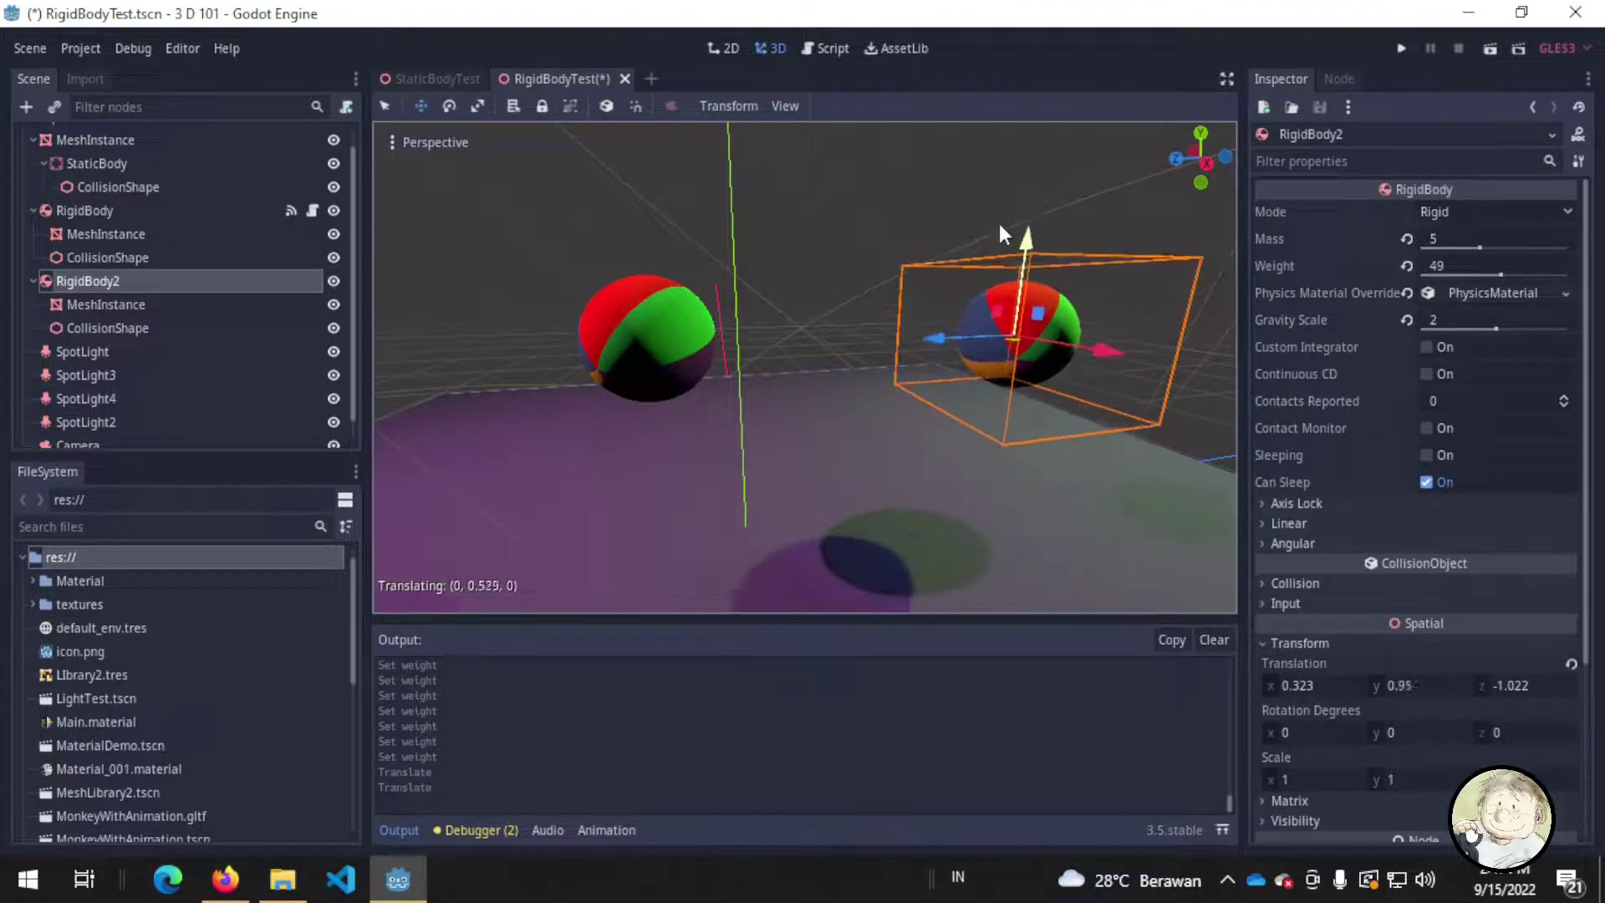
pyautogui.hotkey('ctrl', 's')
pyautogui.click(80, 48)
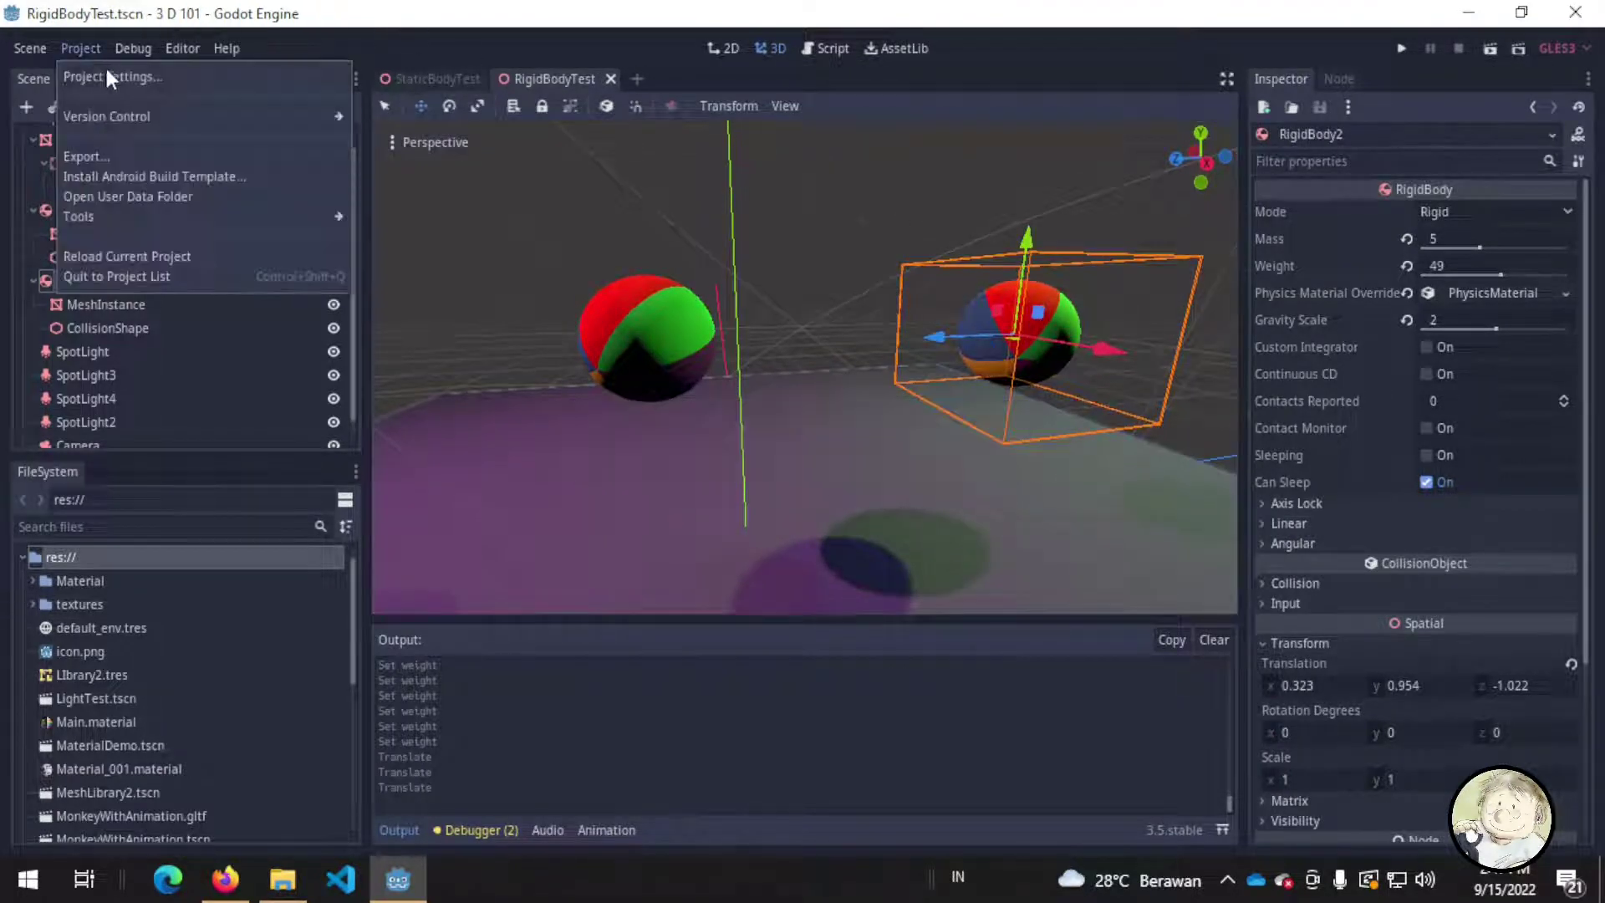
pyautogui.click(103, 65)
pyautogui.scroll(-2, 500, 475)
pyautogui.scroll(-3, 498, 480)
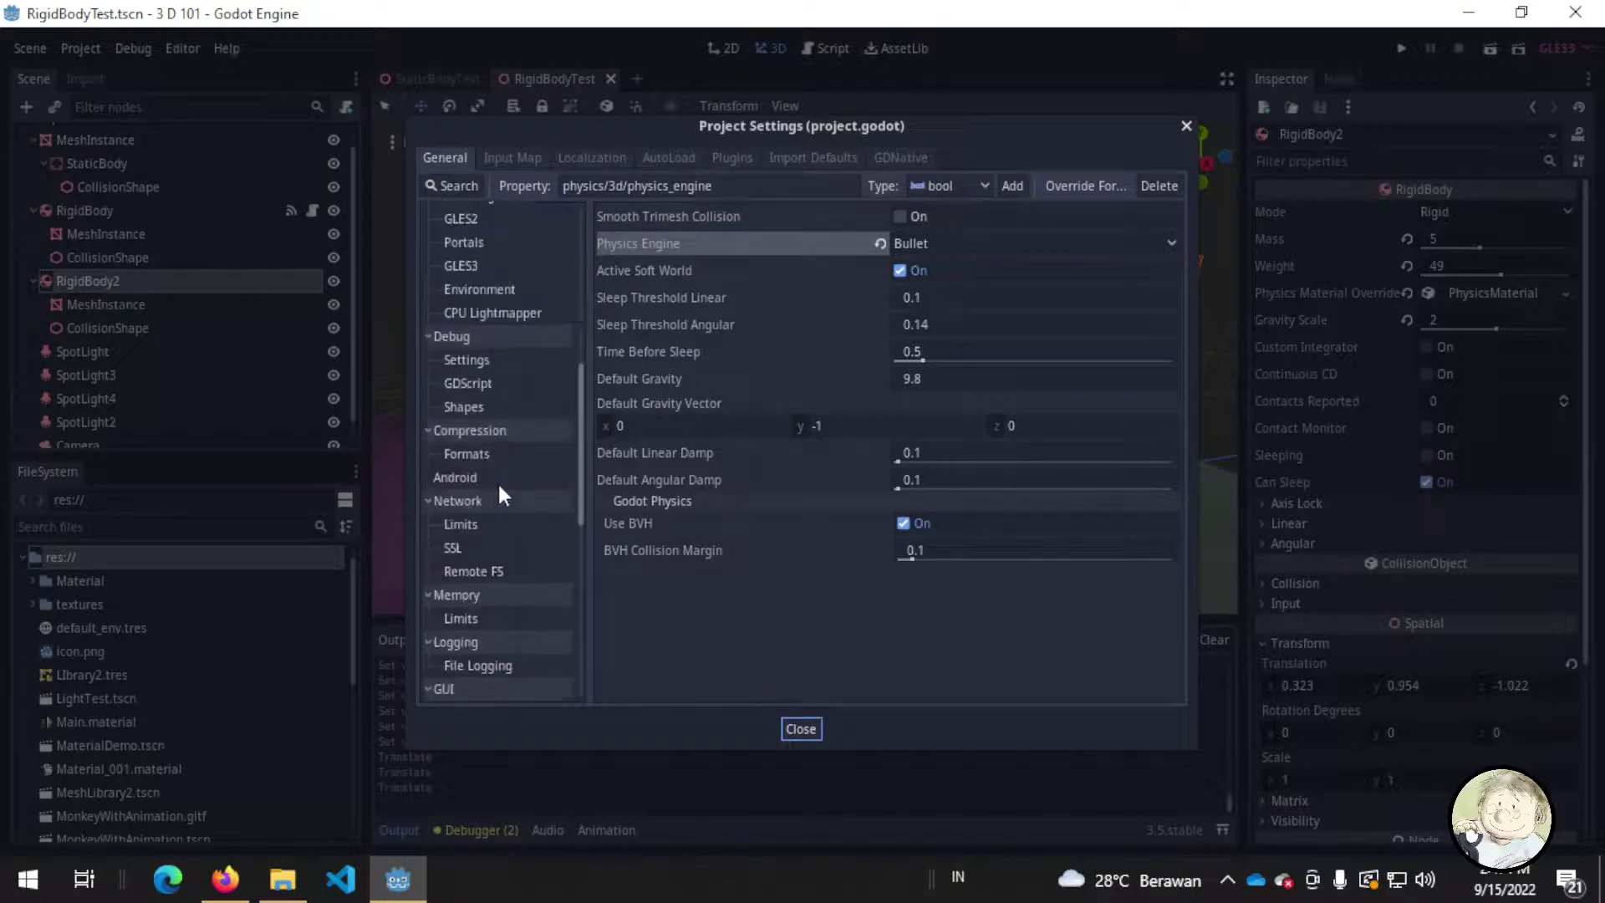
pyautogui.scroll(5, 499, 480)
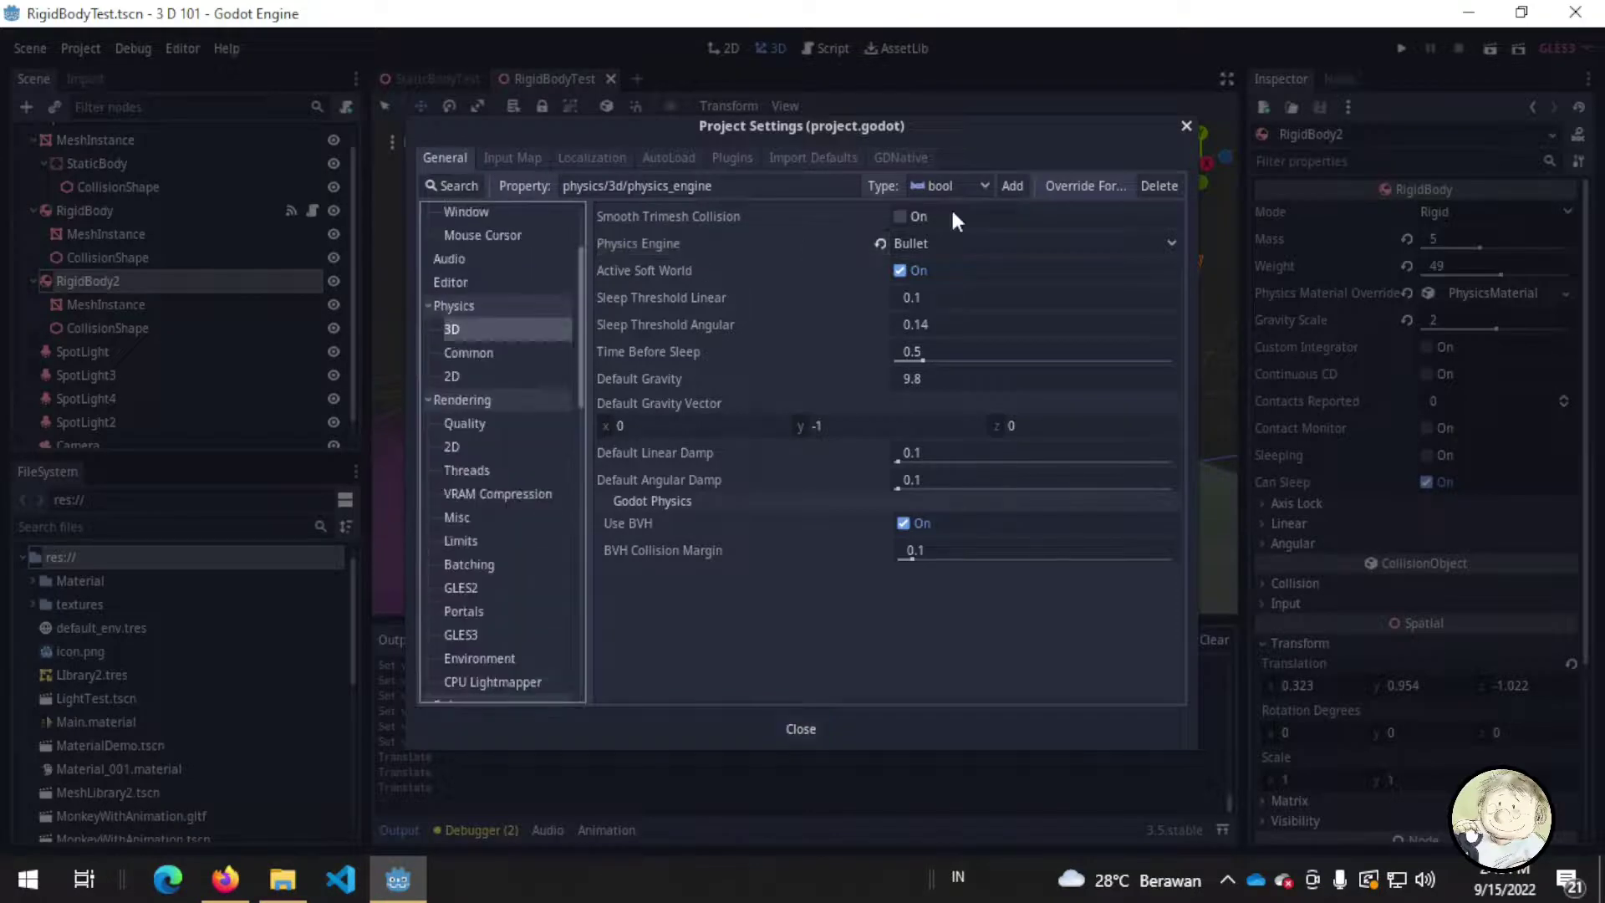
pyautogui.click(777, 380)
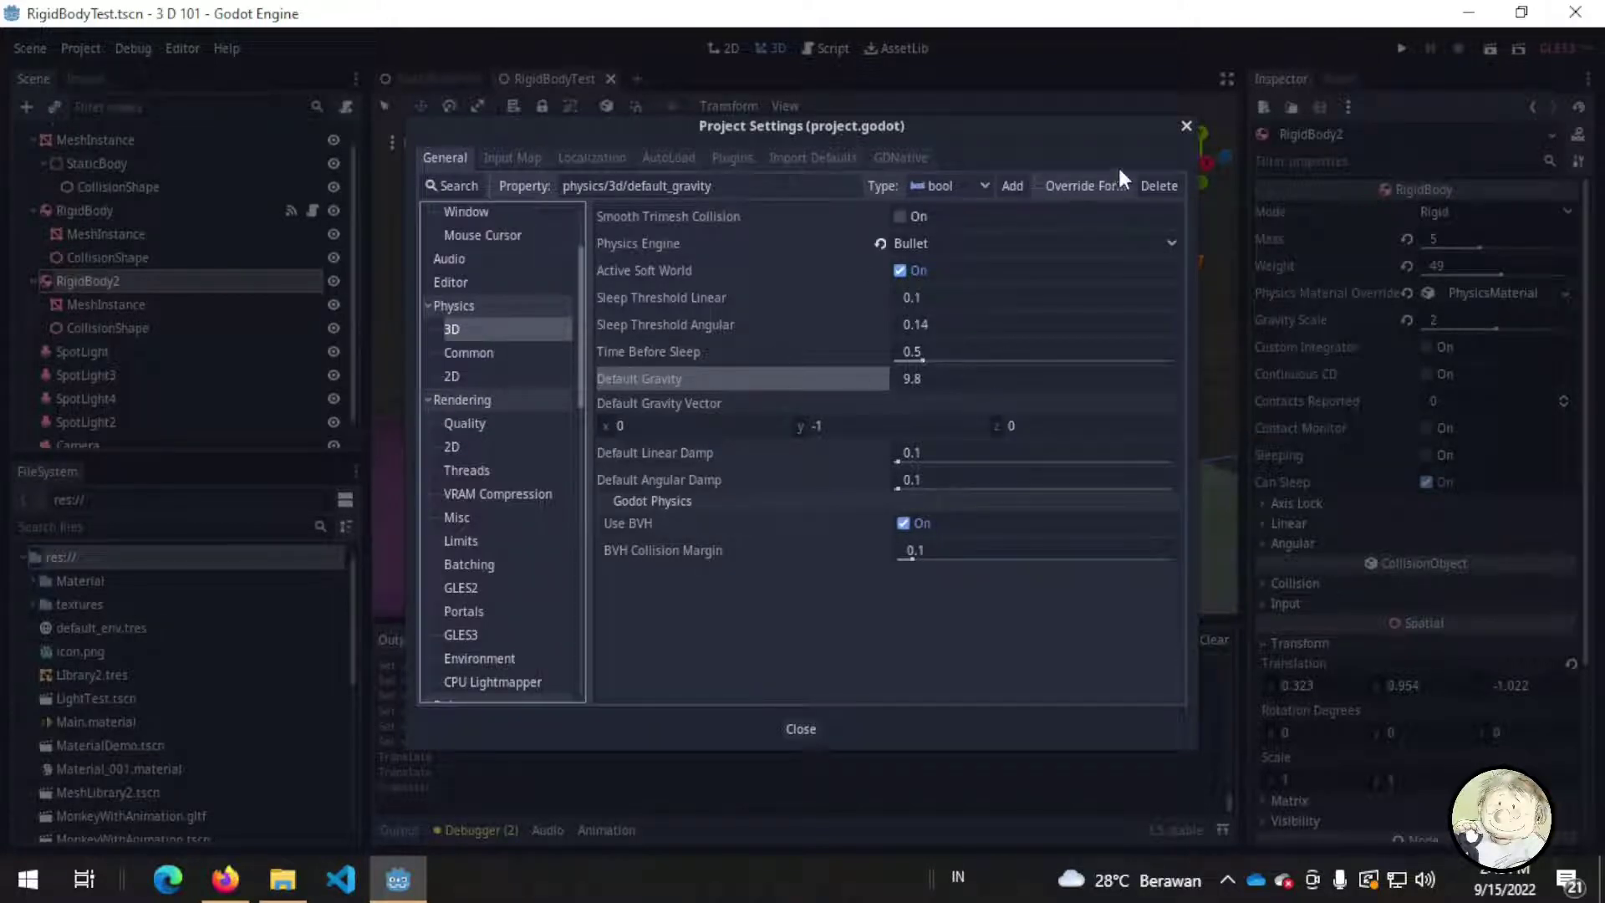
pyautogui.click(673, 247)
pyautogui.click(1021, 244)
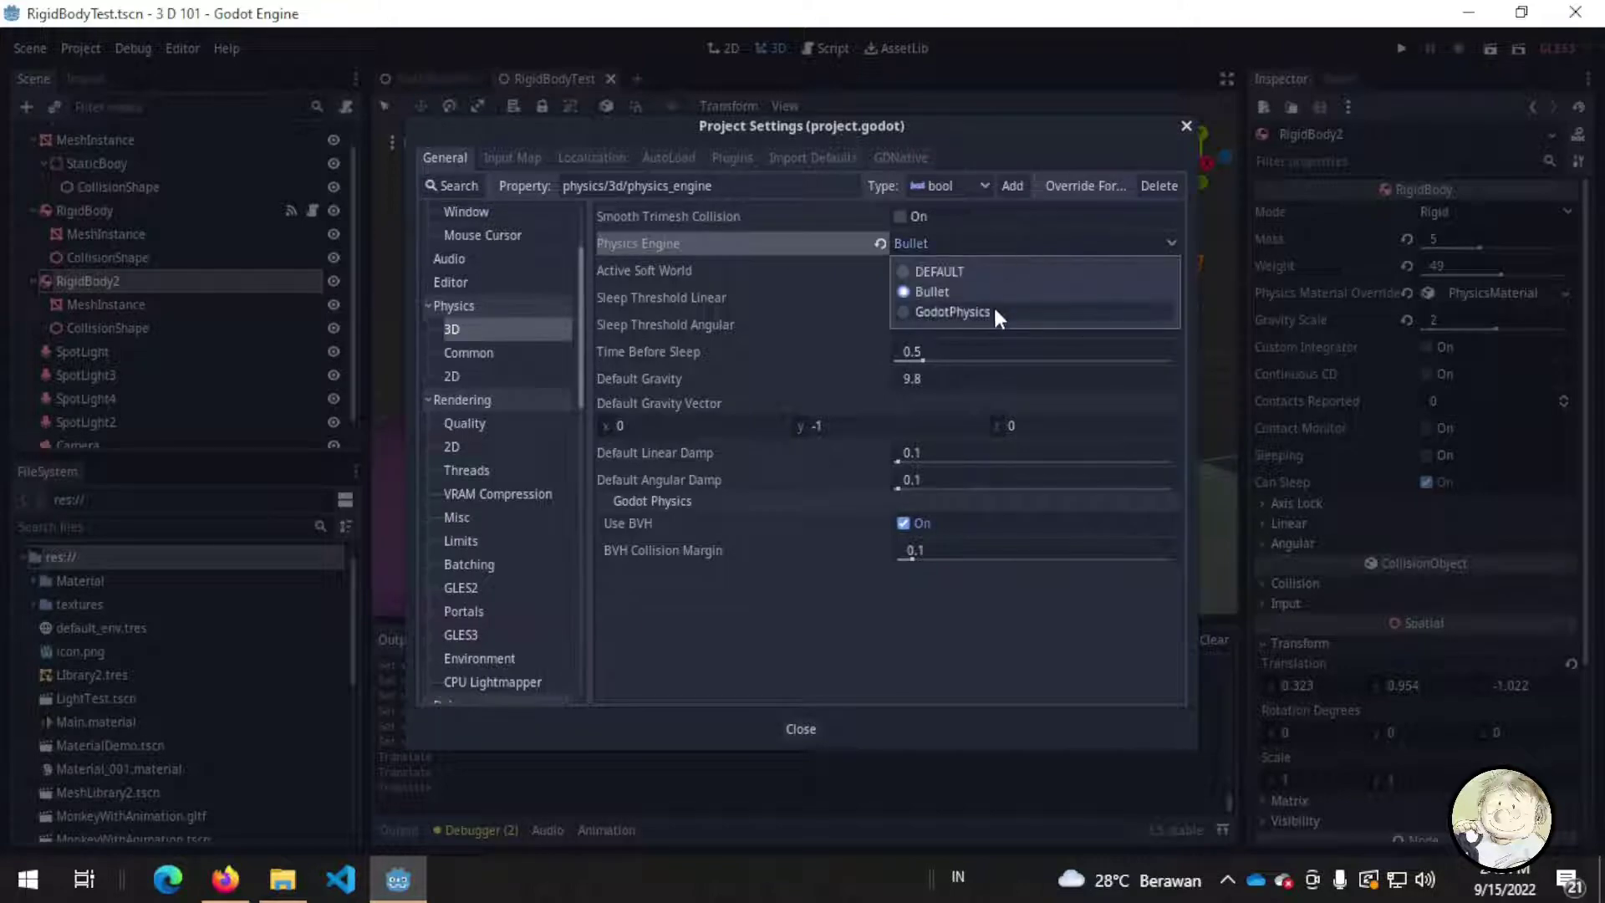
pyautogui.click(759, 249)
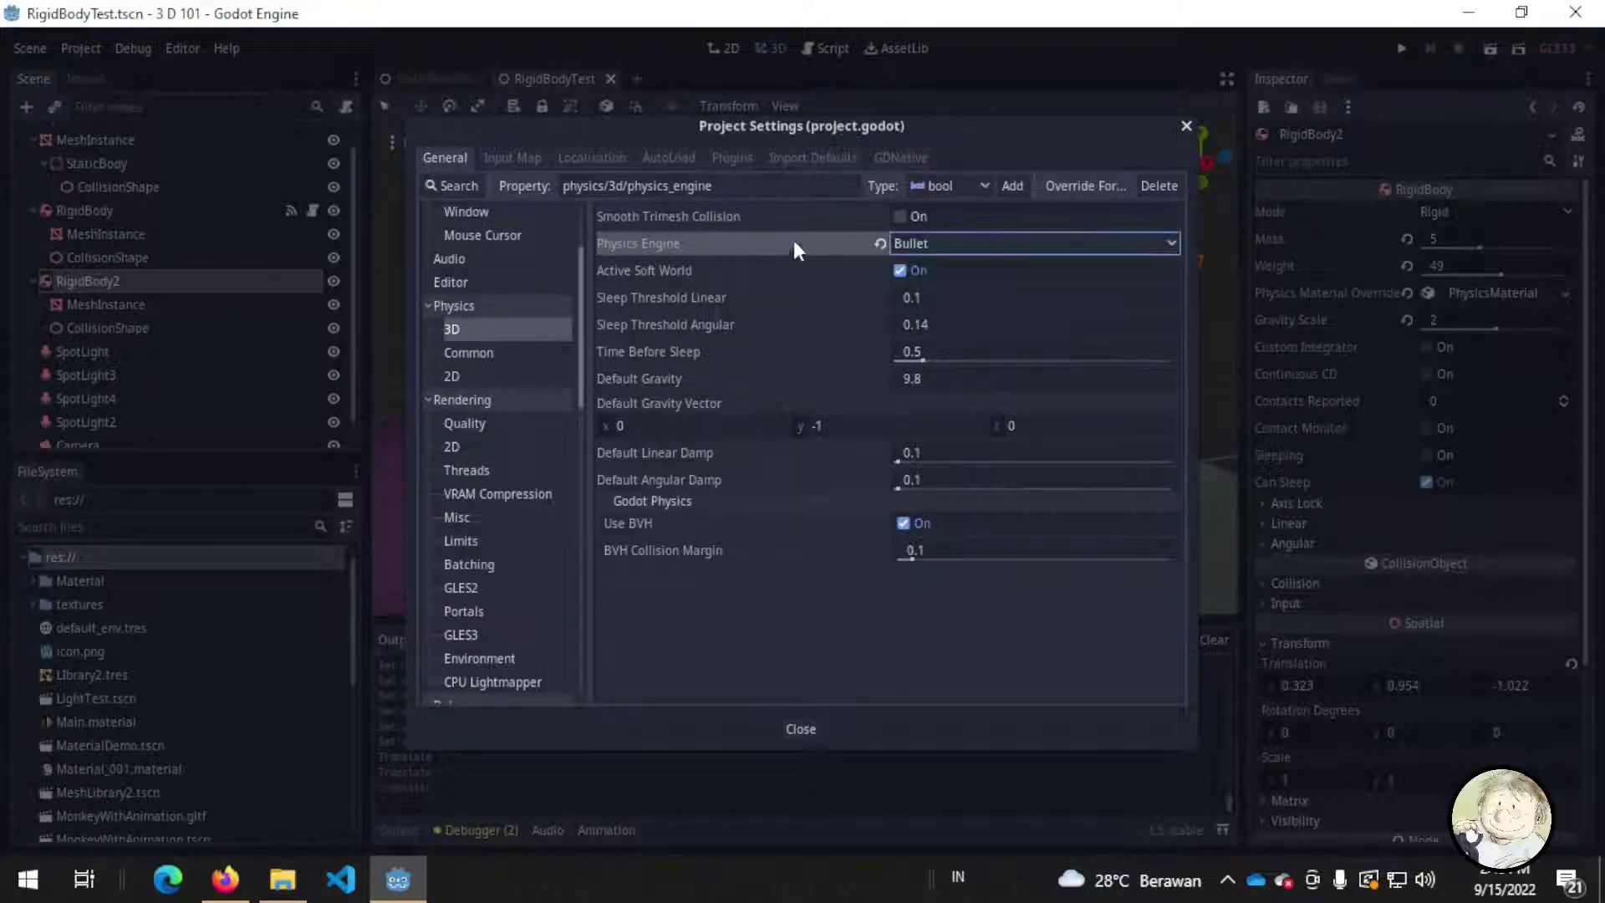
pyautogui.click(1184, 126)
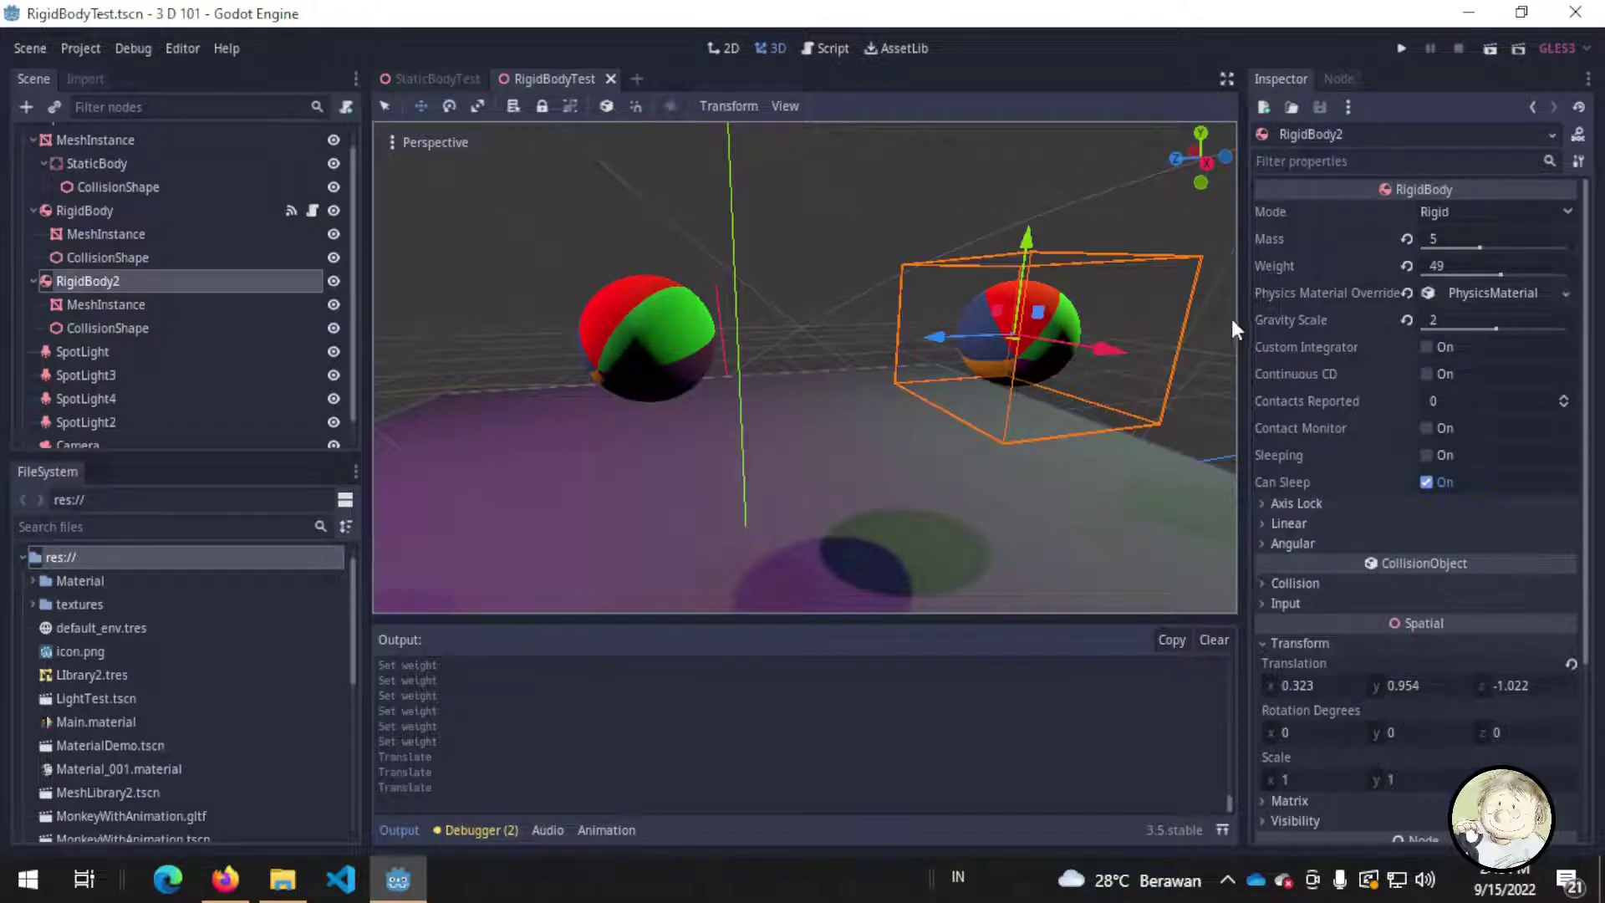
# - Lift RigidBody2 to y 1.22 and RigidBody to y 1.301 above the floor
pyautogui.moveTo(1005, 308); pyautogui.dragTo(1021, 334, button='middle')
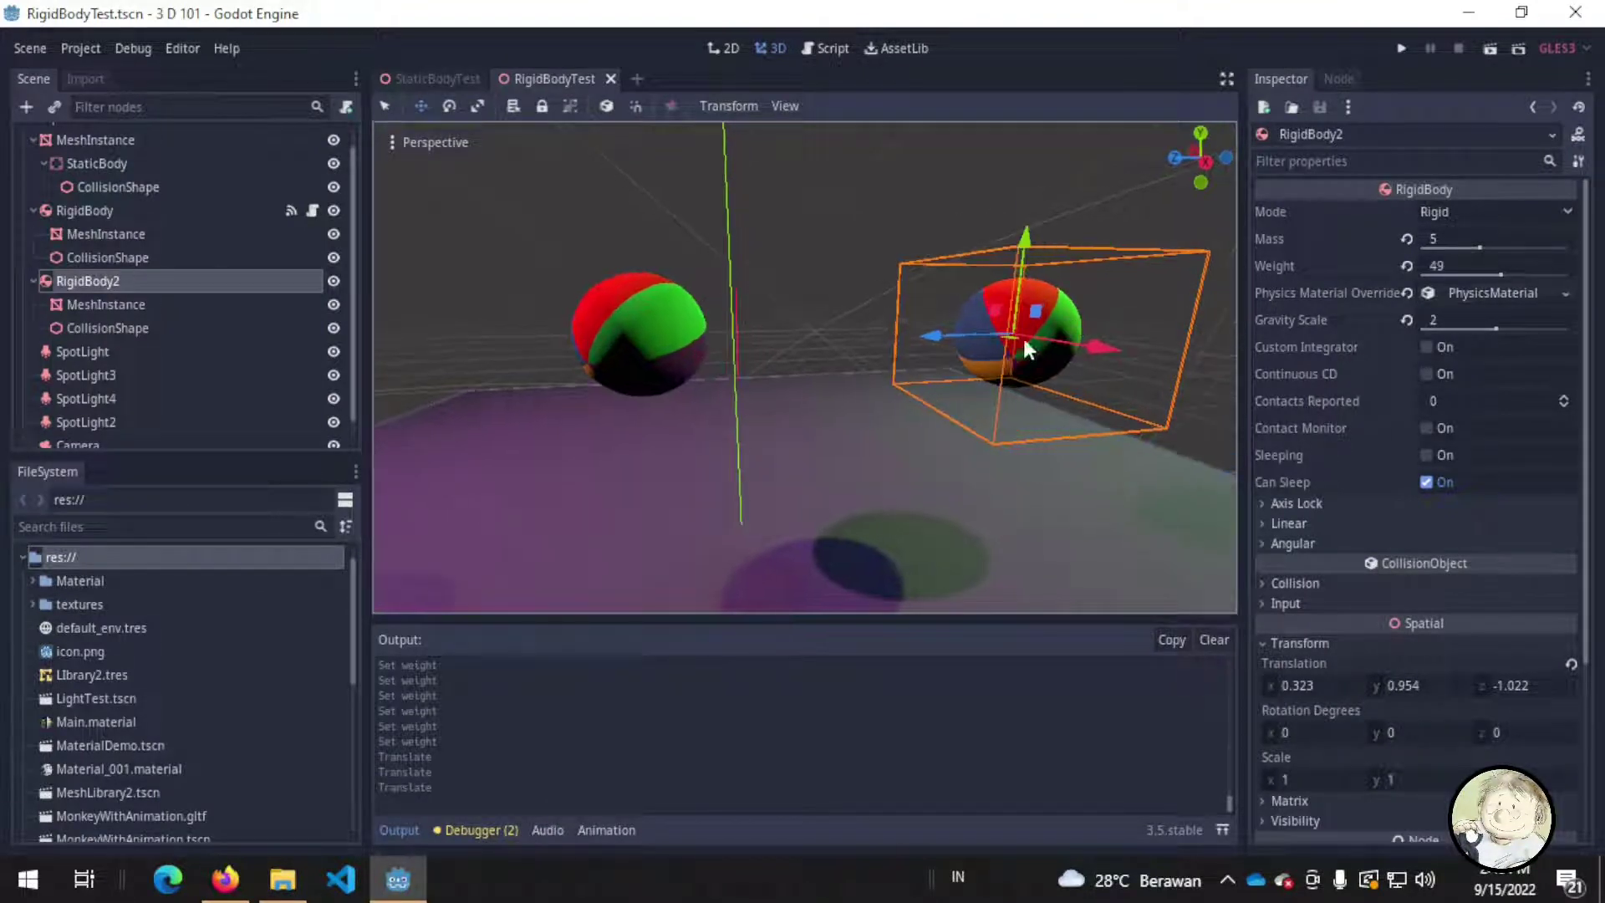
pyautogui.click(152, 216)
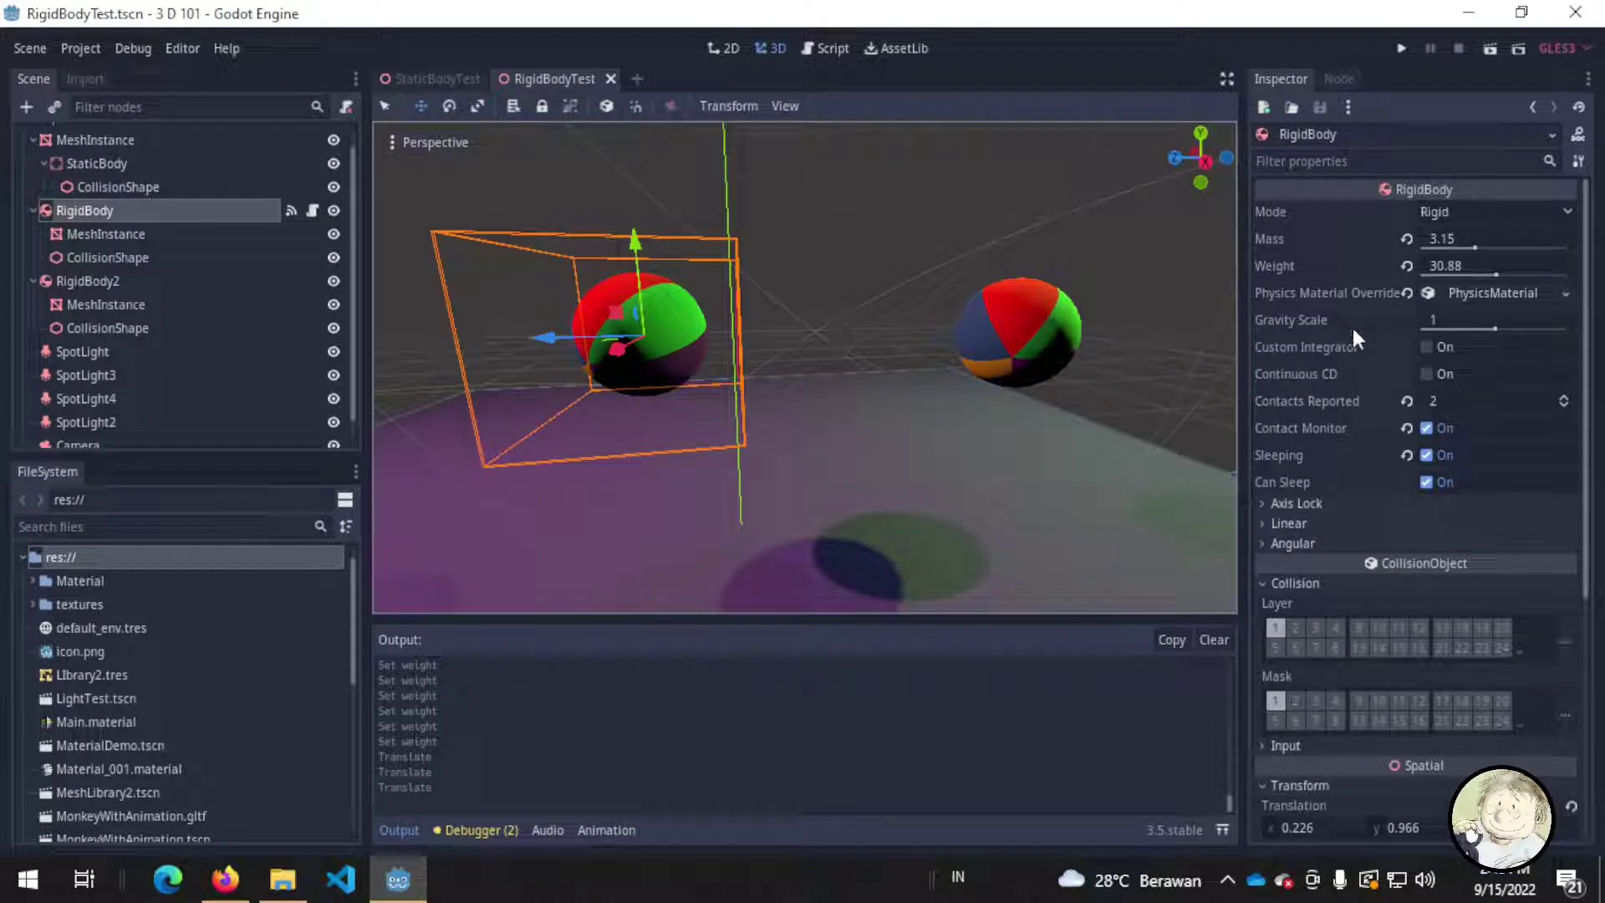
pyautogui.click(144, 281)
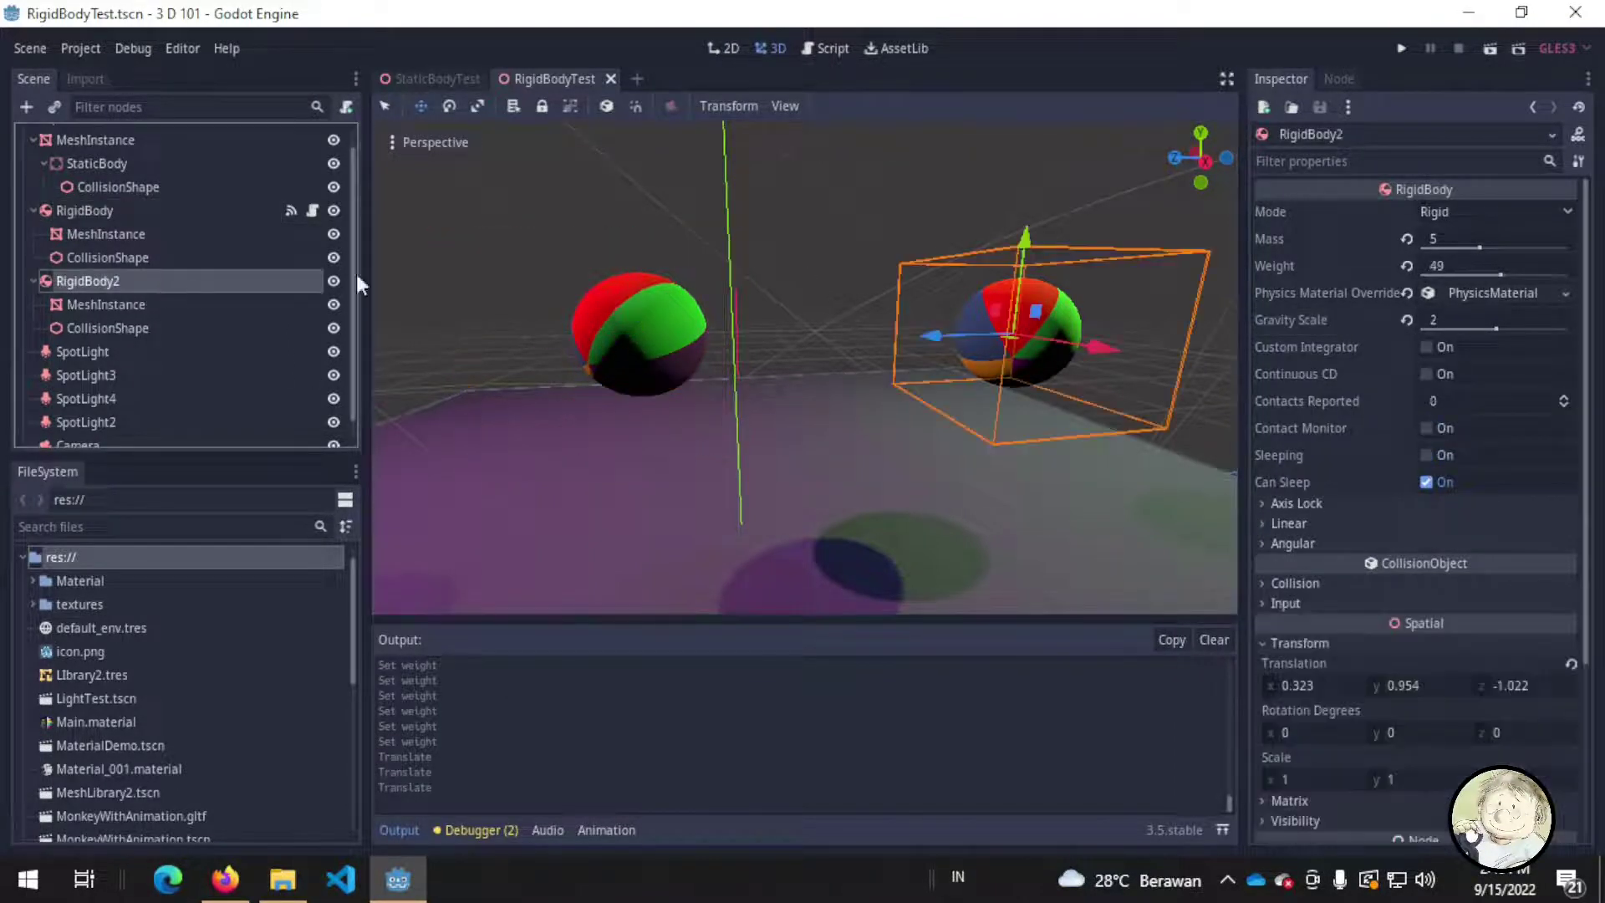
pyautogui.scroll(-2, 953, 328)
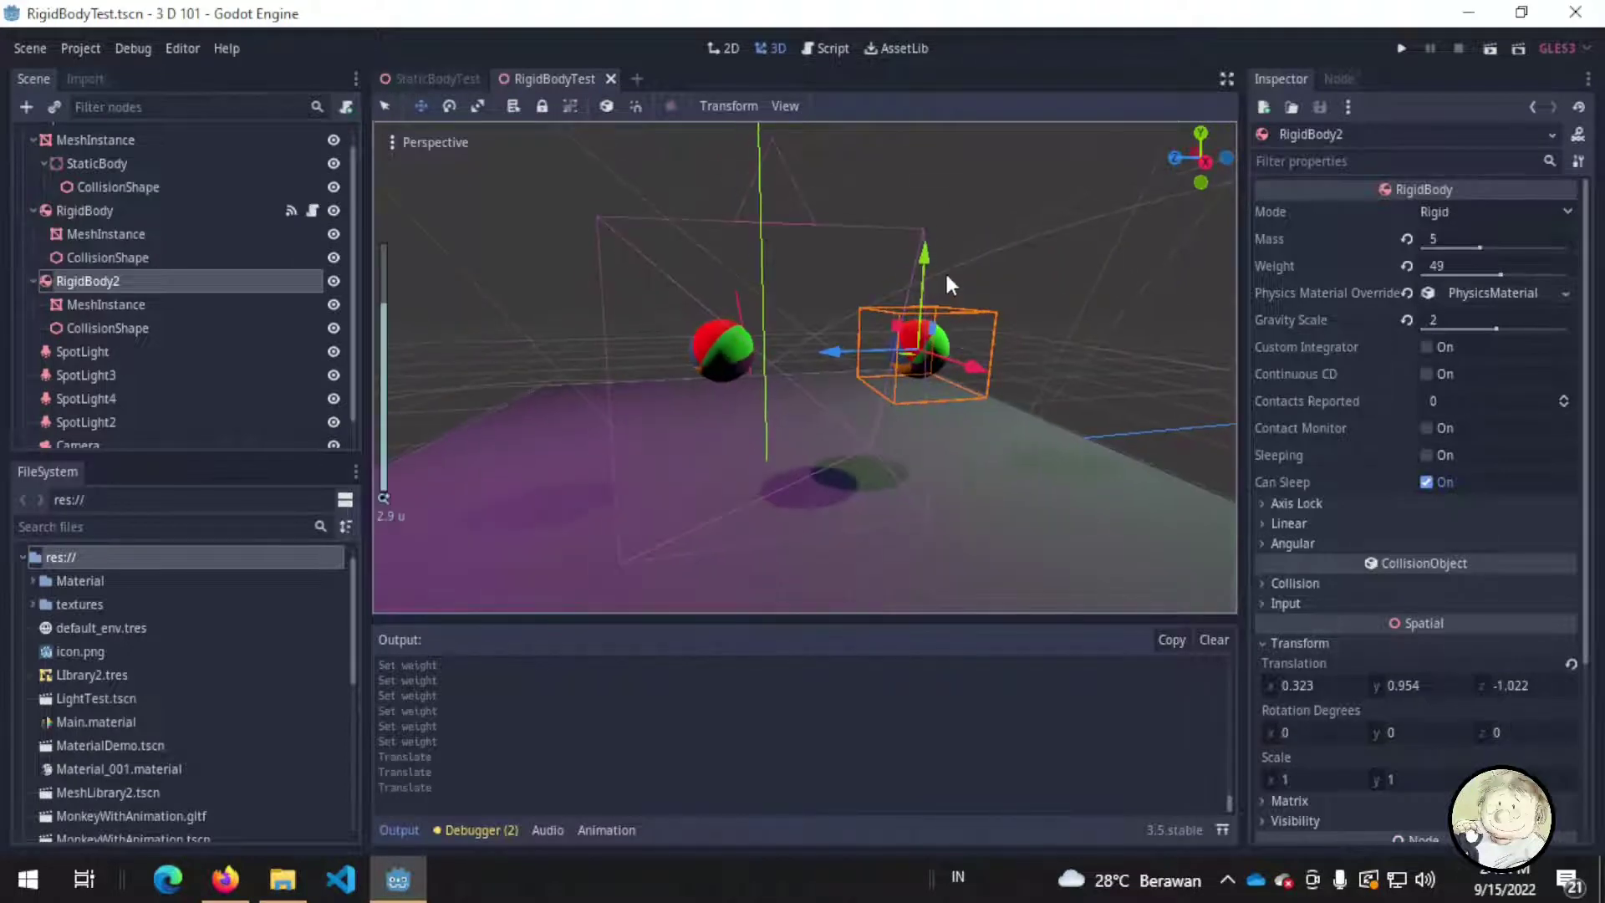
pyautogui.moveTo(926, 251); pyautogui.dragTo(930, 206)
pyautogui.click(128, 207)
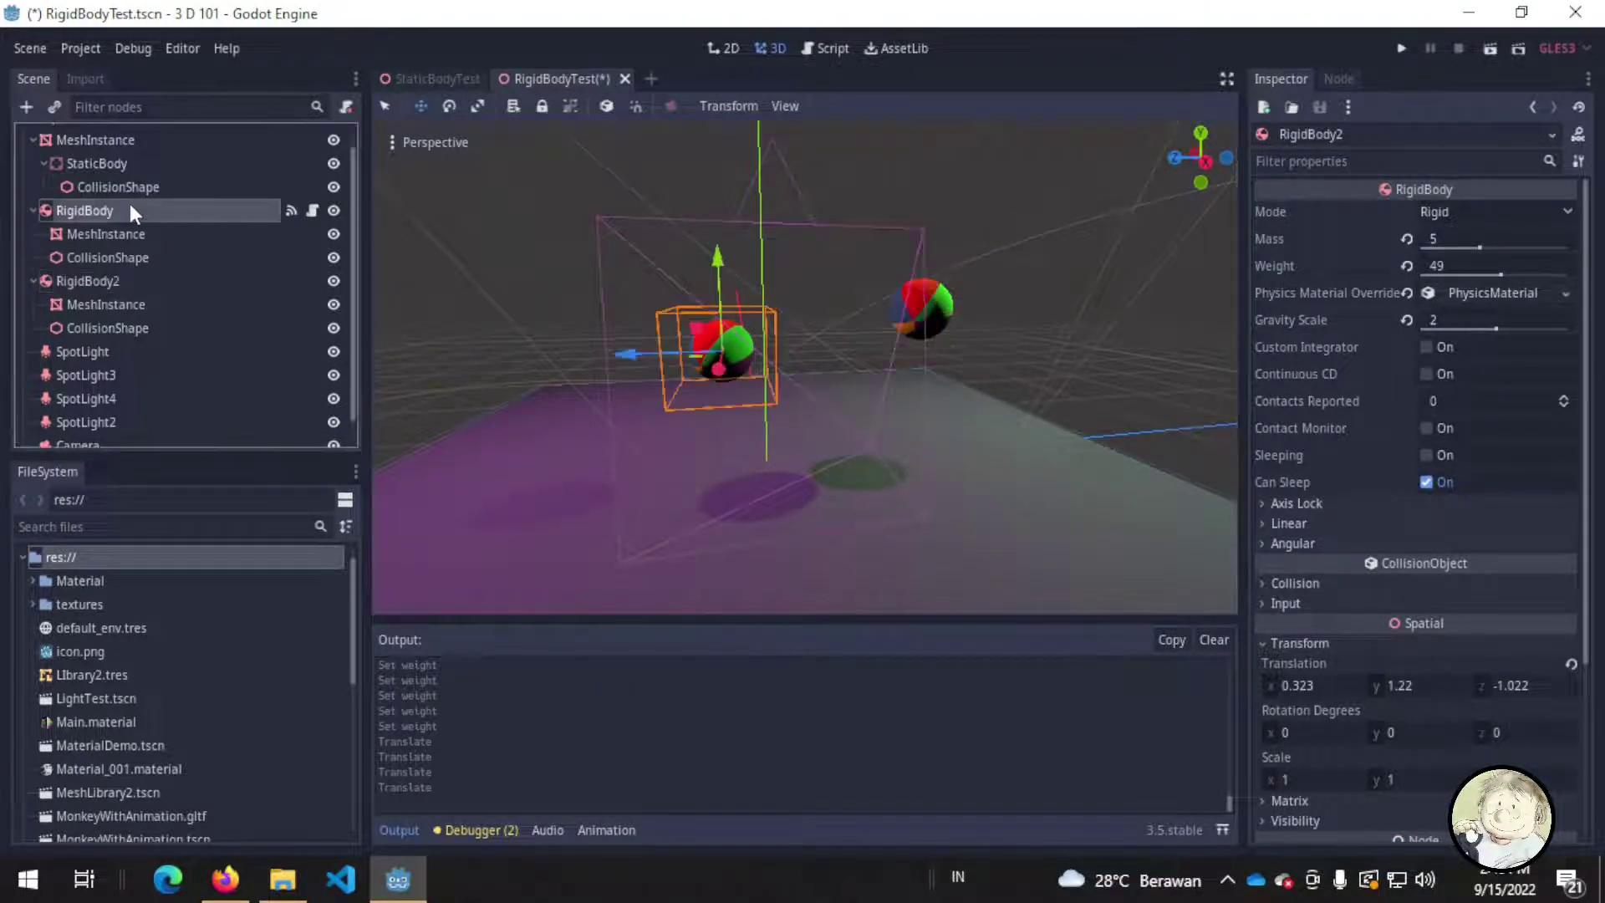
pyautogui.moveTo(718, 239); pyautogui.dragTo(720, 197)
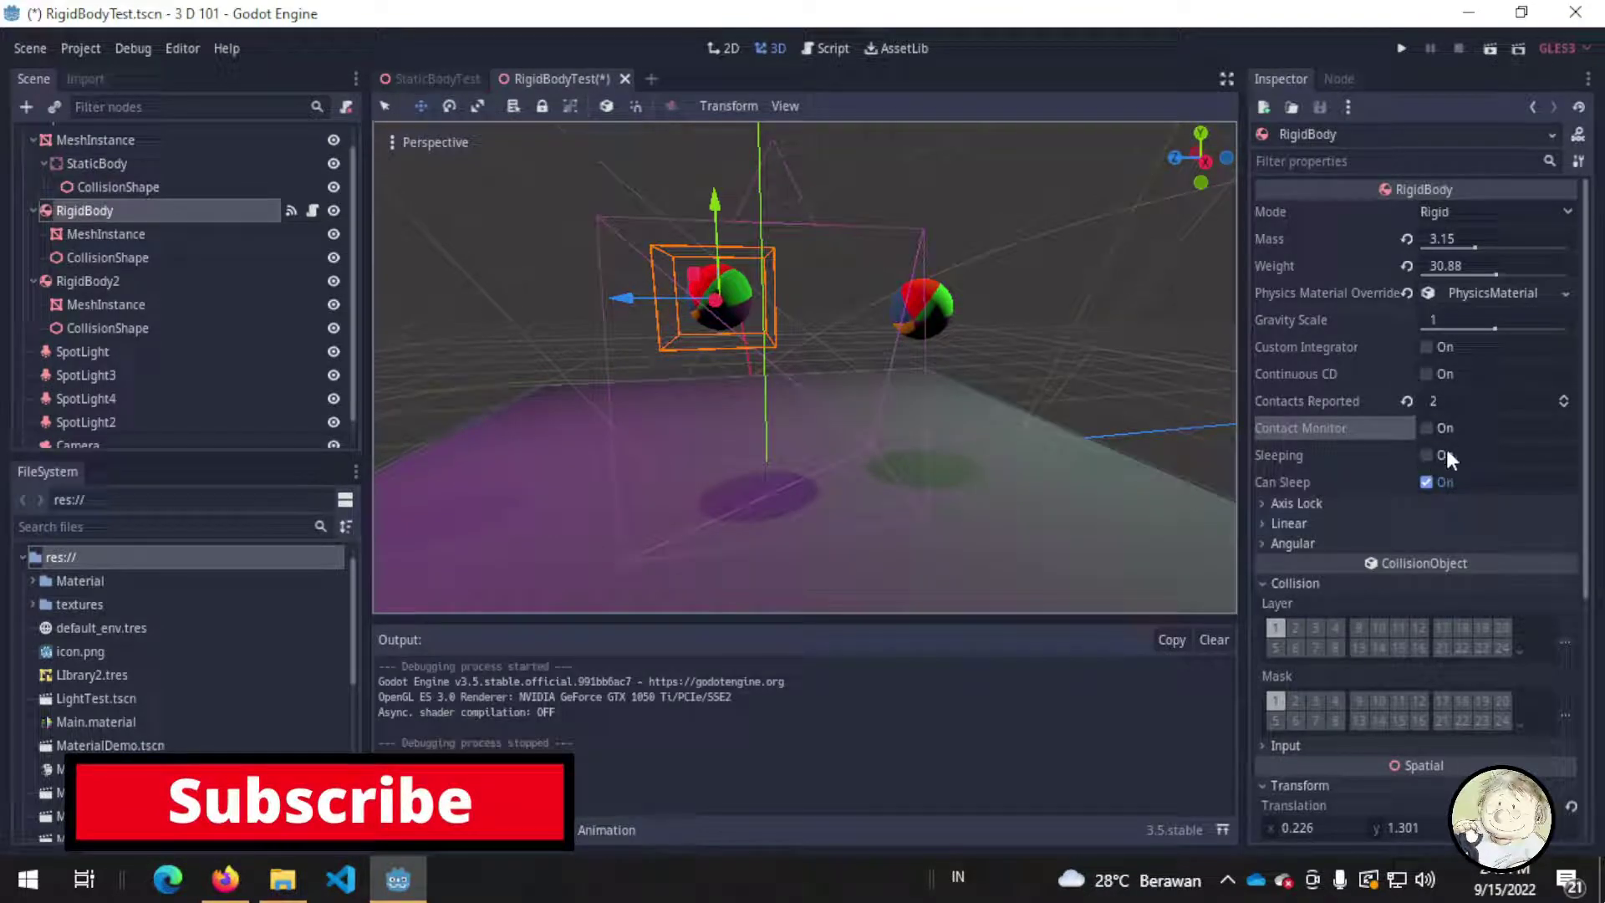
# - Run the project twice to watch the spheres fall, closing the game window each time
pyautogui.click(1398, 50)
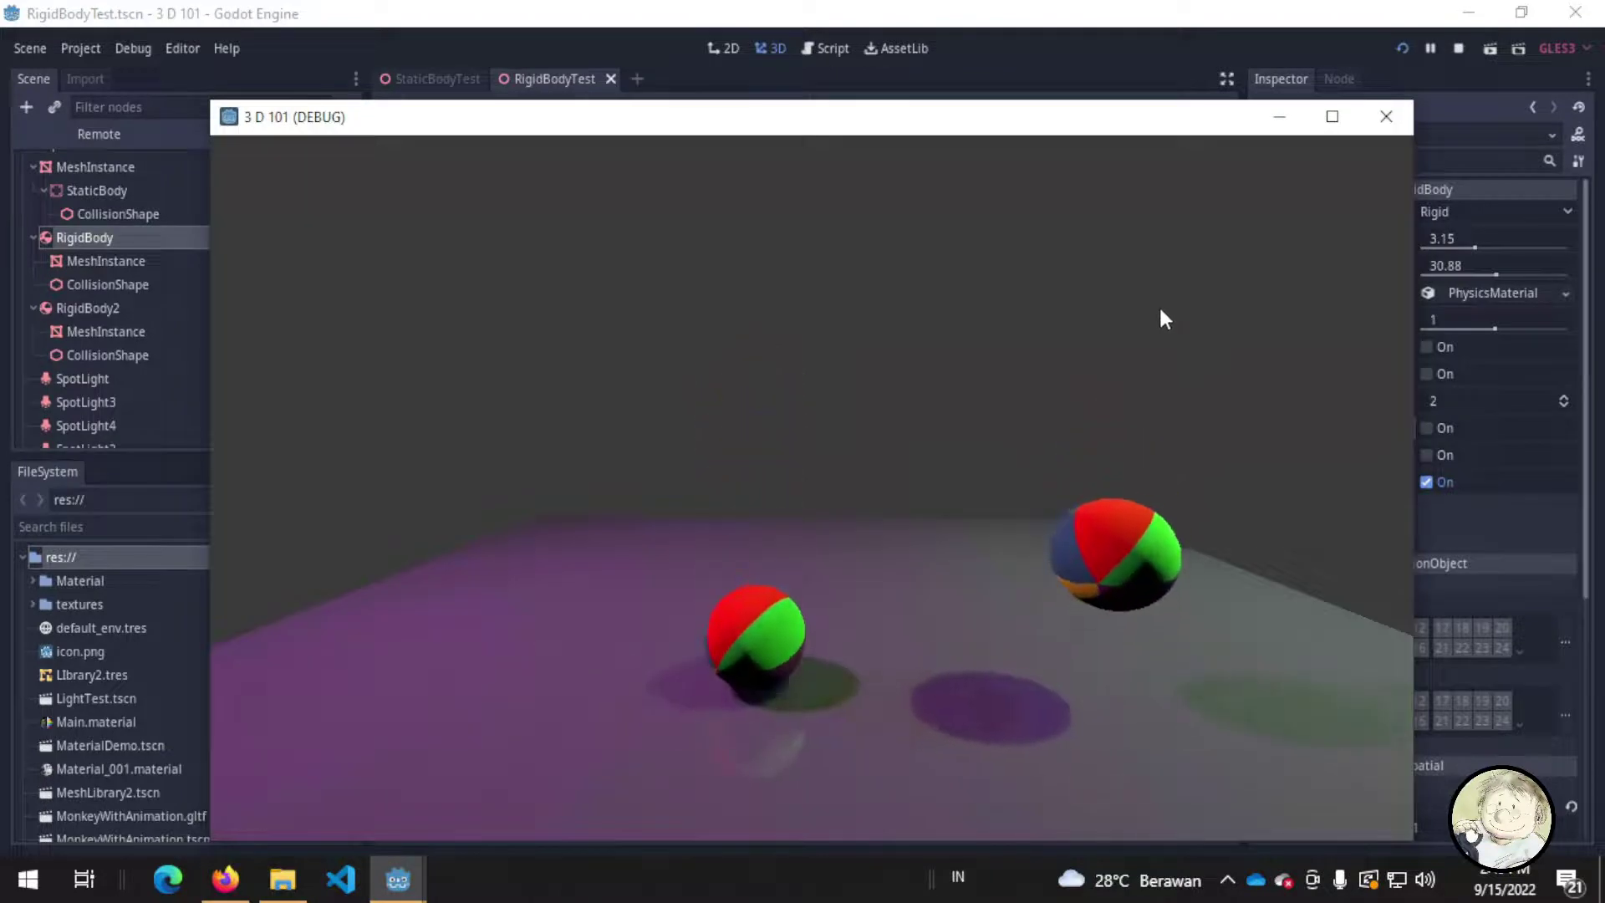
pyautogui.click(1375, 128)
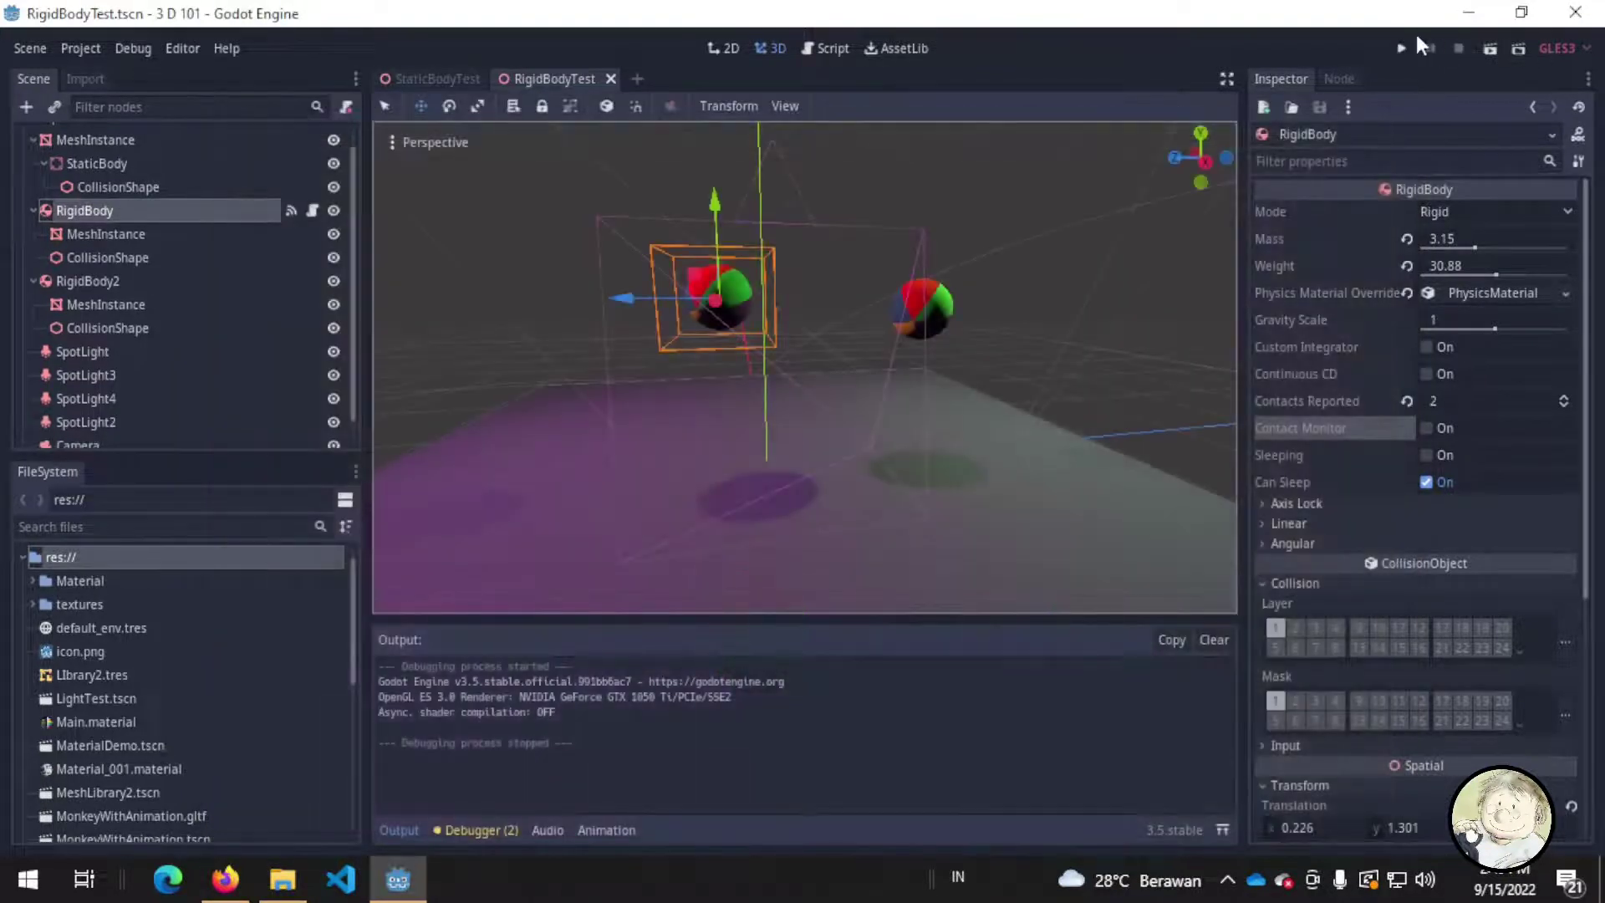
pyautogui.click(1402, 49)
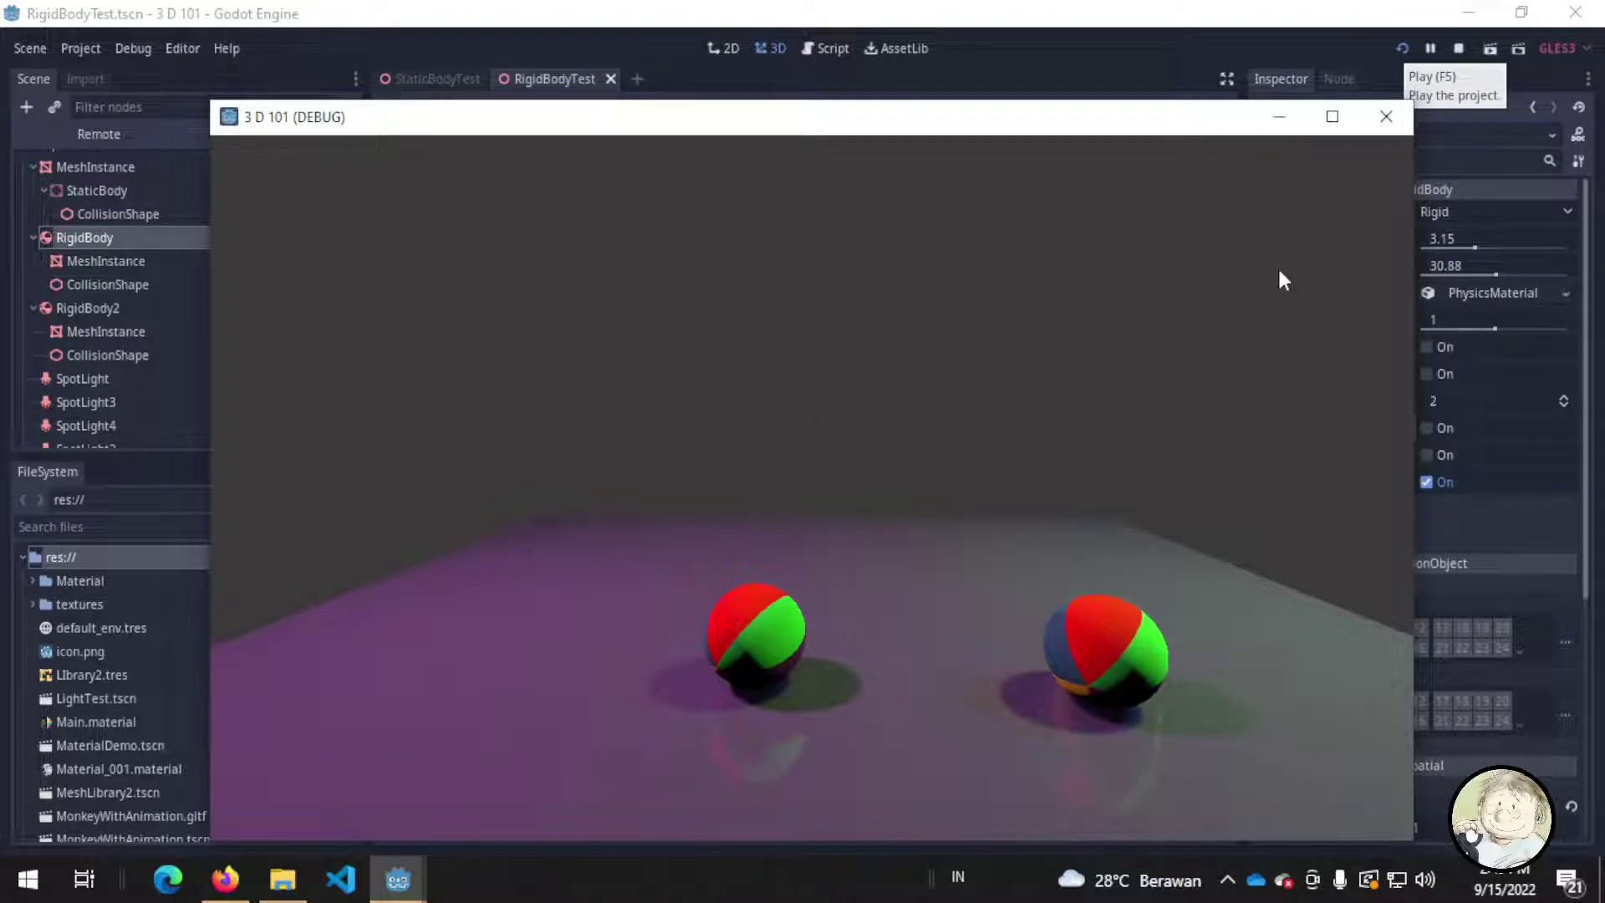
pyautogui.click(1393, 126)
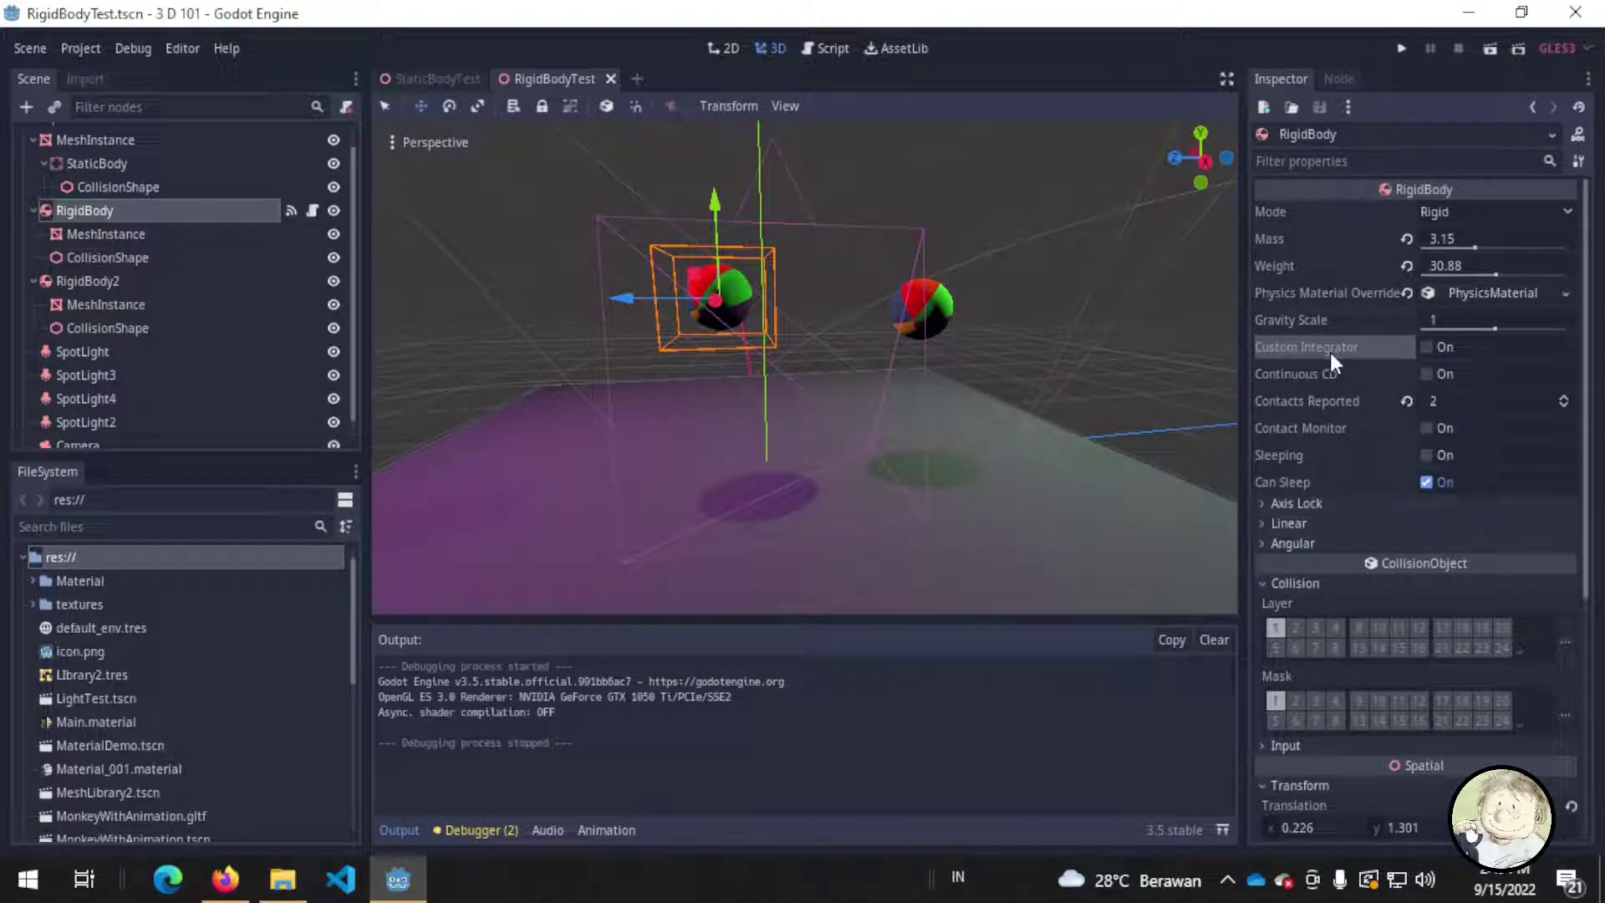
# - Revert RigidBody's Contacts Reported from 2 to its default 0
pyautogui.moveTo(1330, 353)
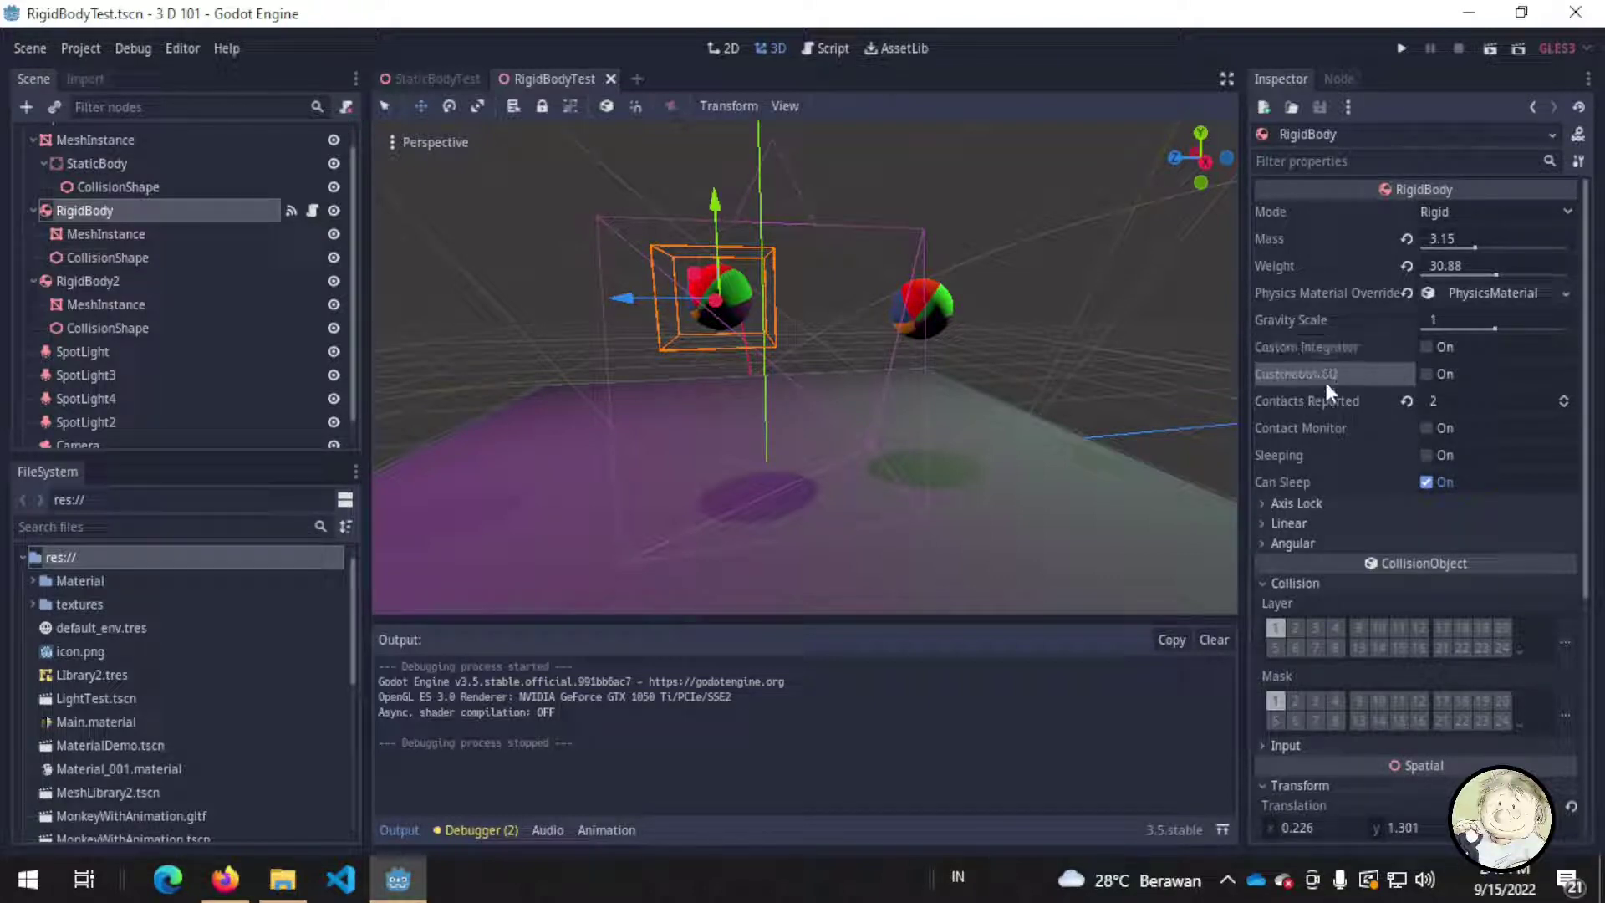
pyautogui.moveTo(1370, 380)
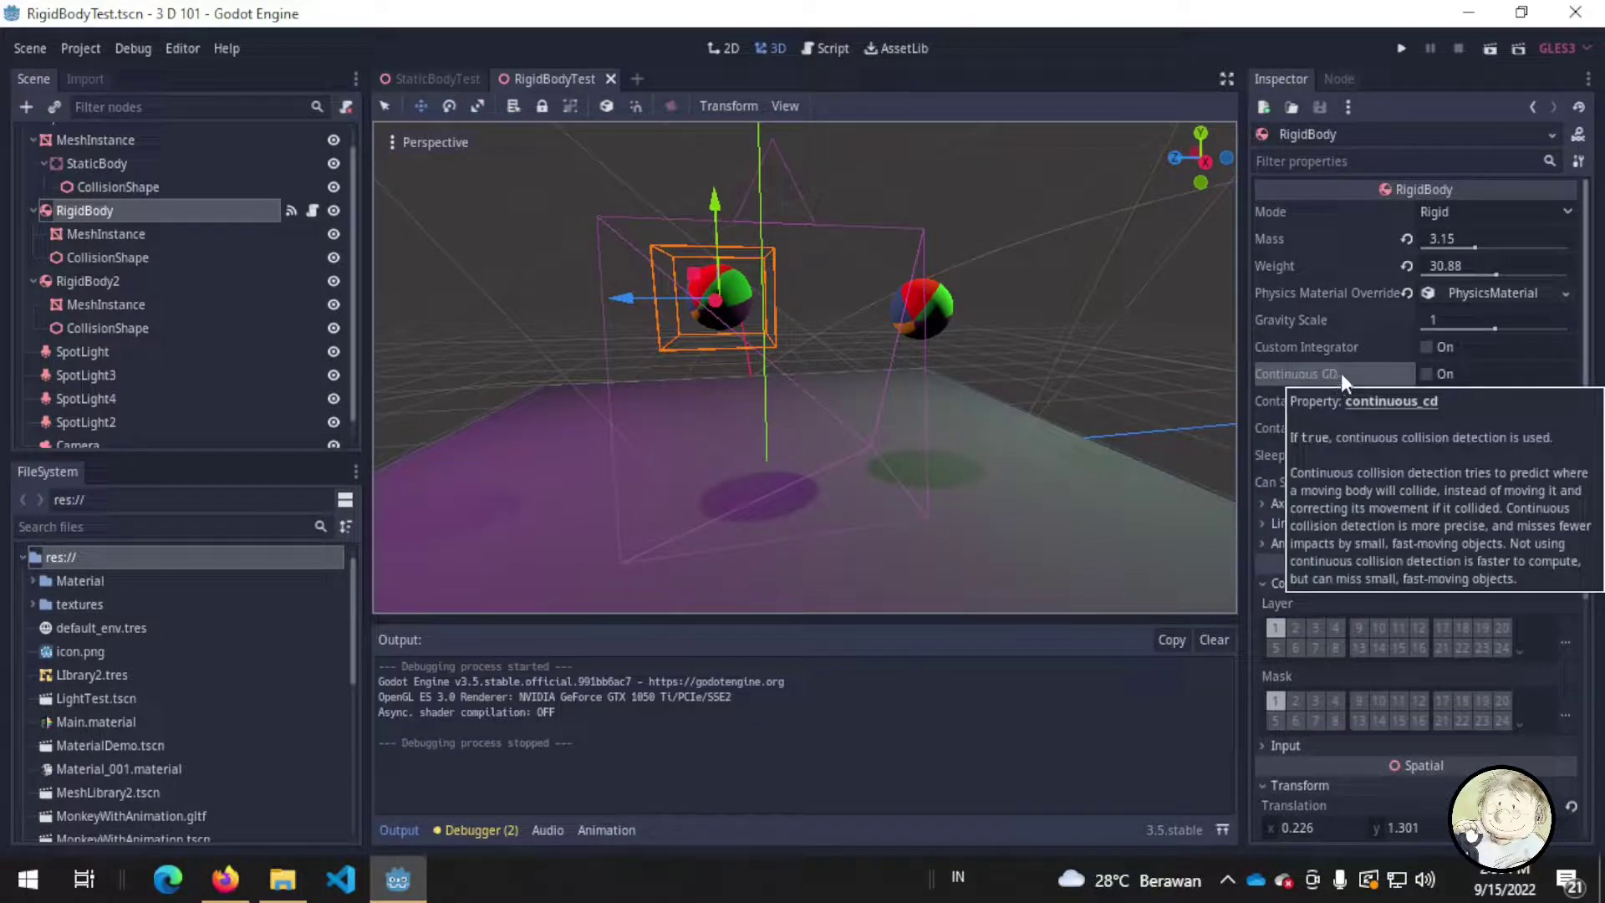
pyautogui.moveTo(1017, 339); pyautogui.dragTo(961, 404, button='middle')
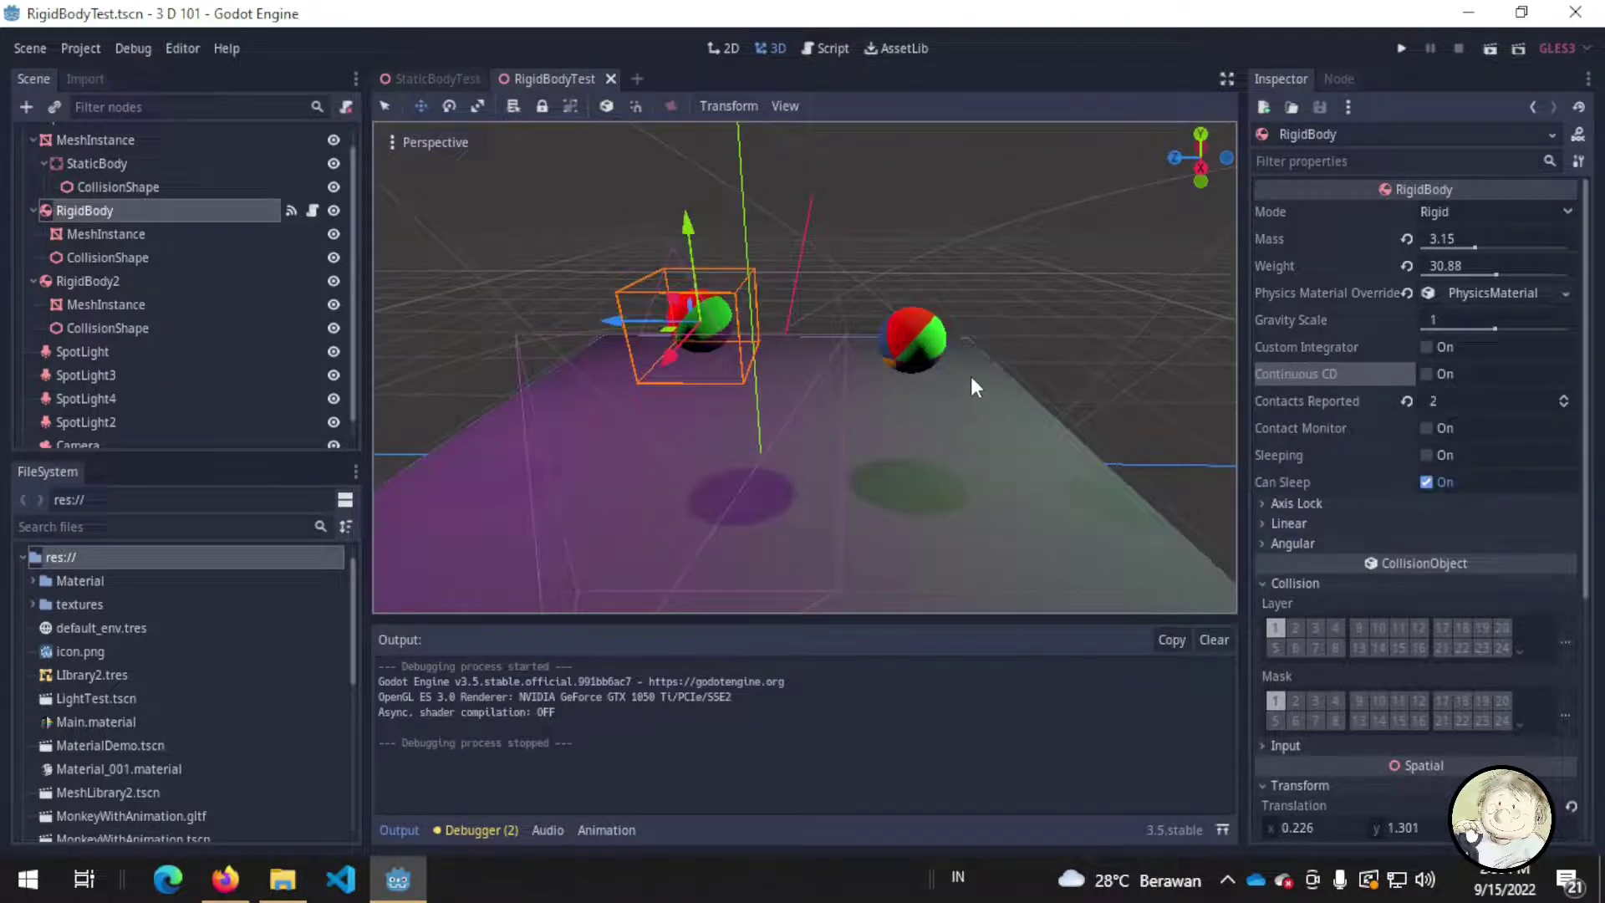
pyautogui.scroll(2, 972, 380)
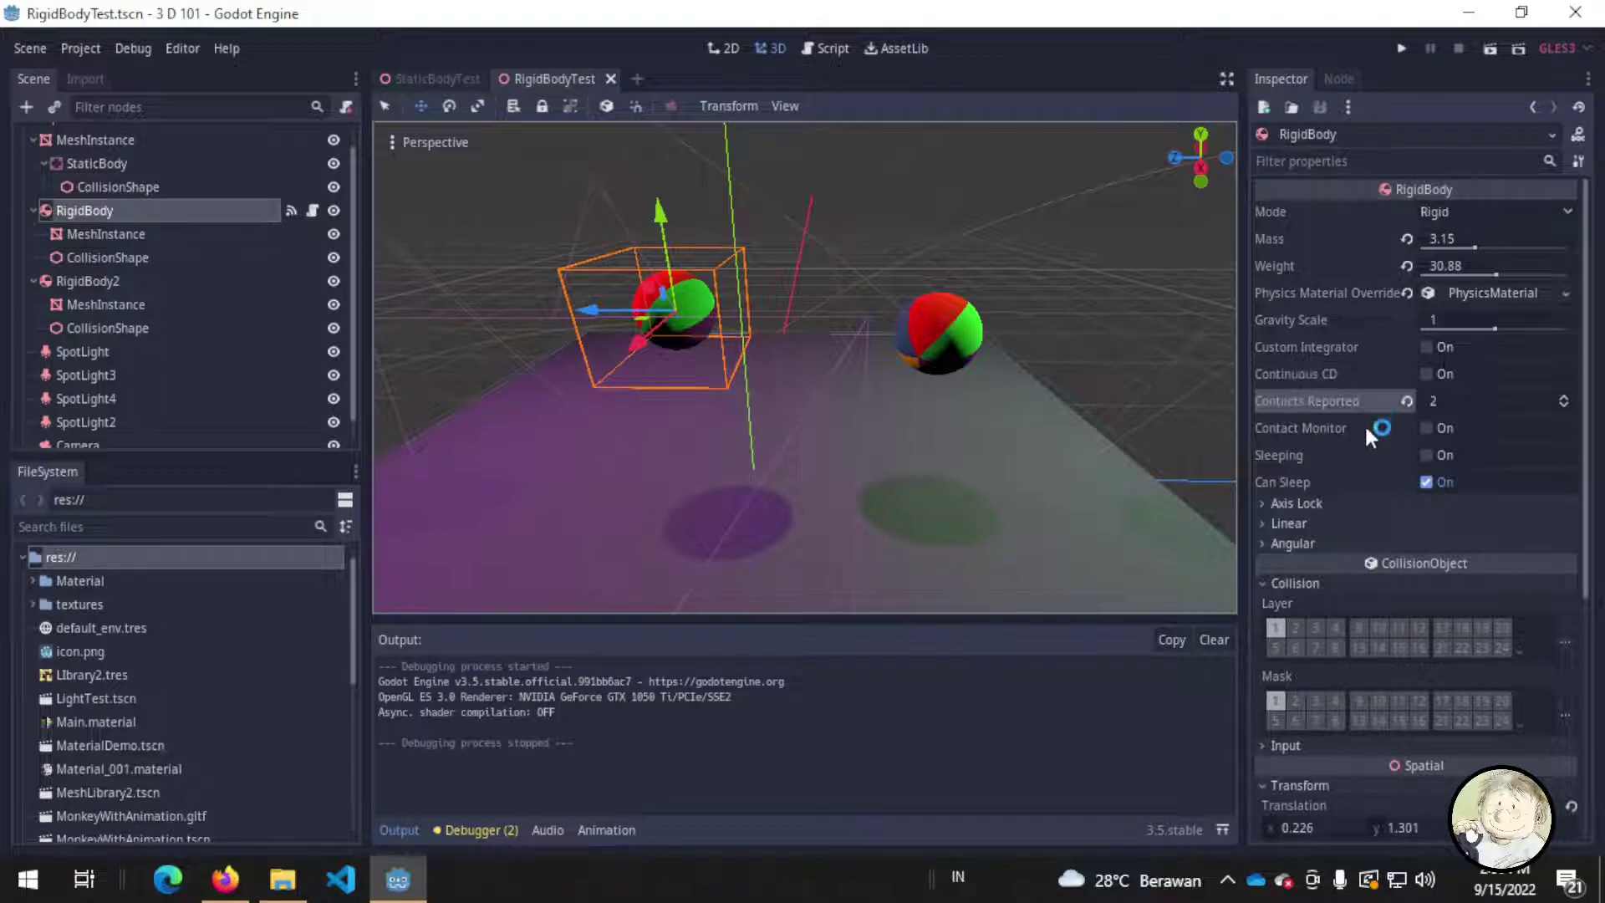
pyautogui.click(1438, 408)
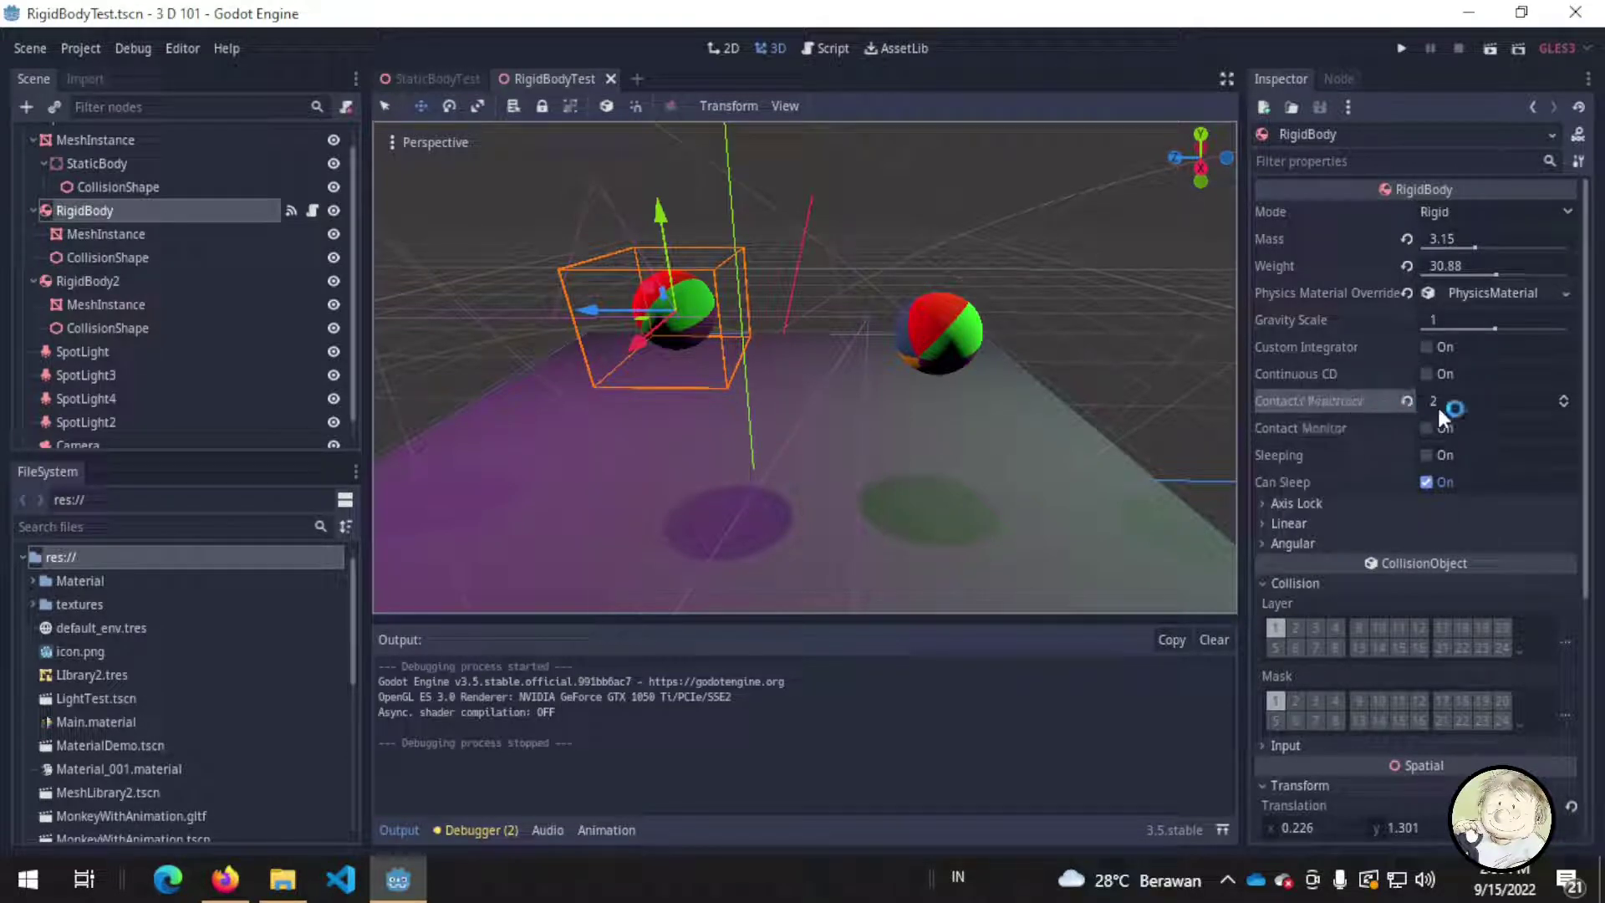
pyautogui.click(1564, 404)
pyautogui.click(1564, 404)
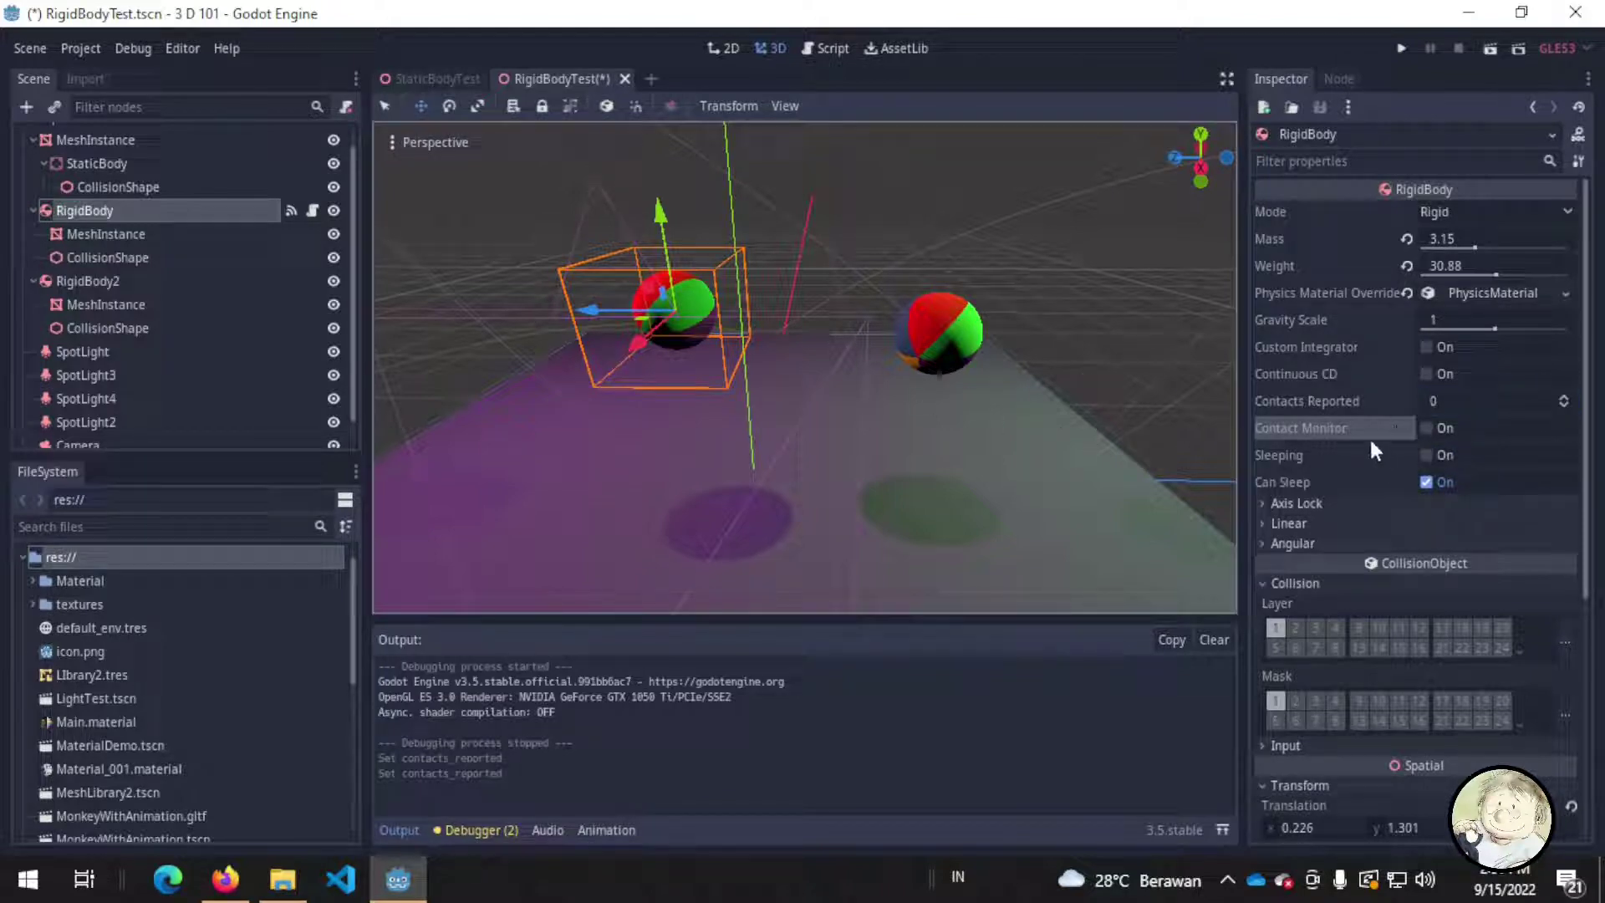
pyautogui.moveTo(1365, 435)
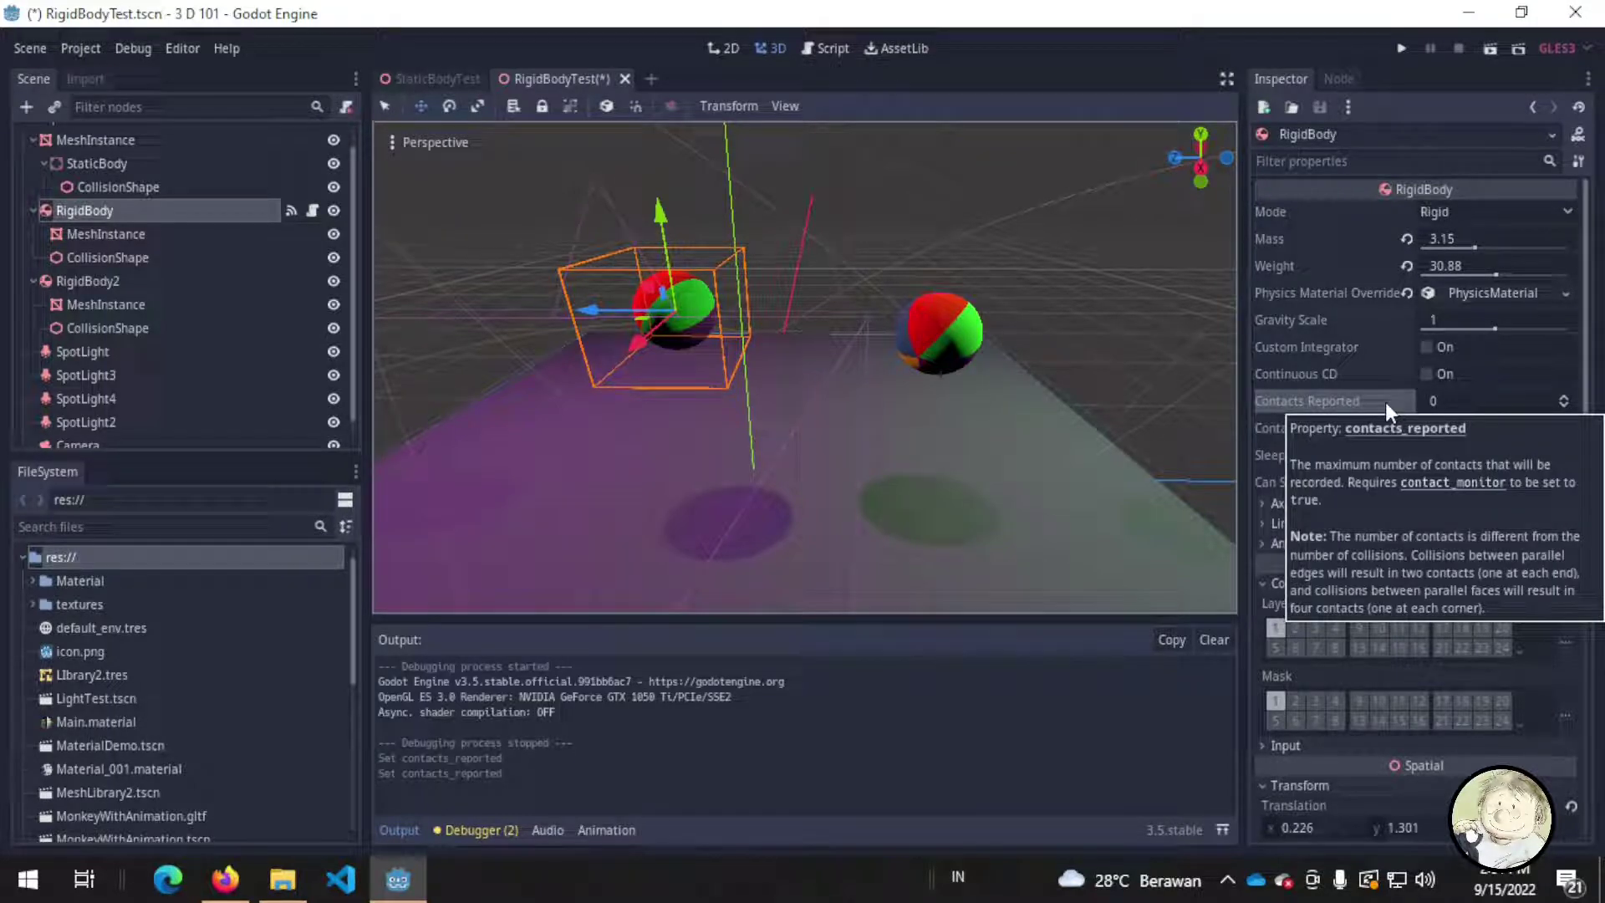
# - Raise RigidBody's Contacts Reported to 4 and enable Contact Monitor
pyautogui.click(1563, 399)
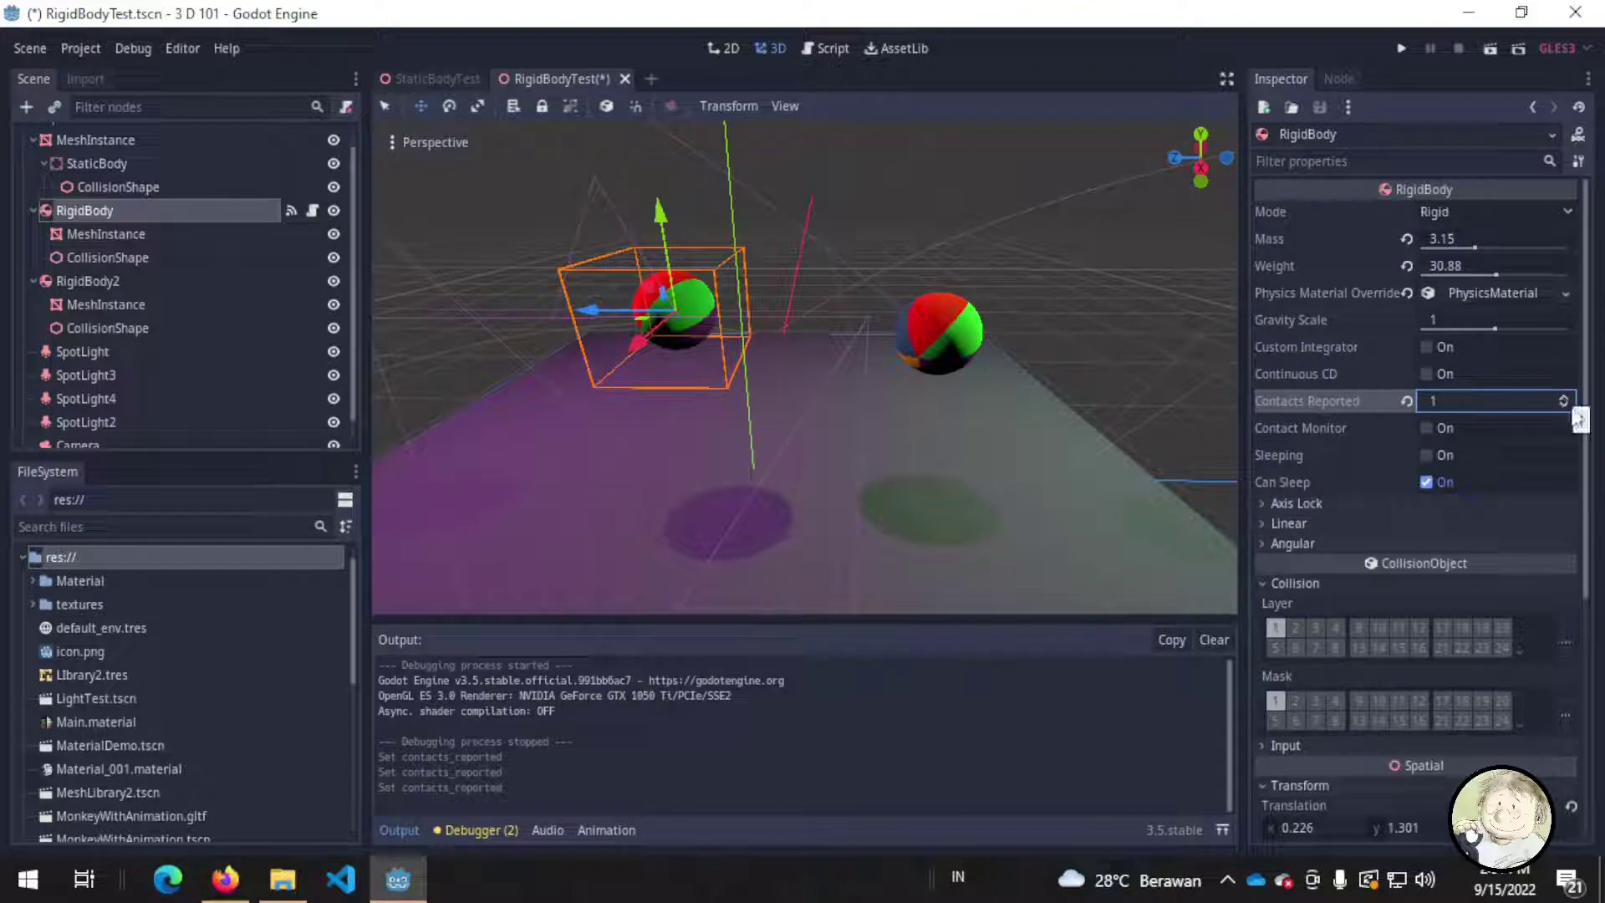
pyautogui.click(1562, 397)
pyautogui.click(1562, 397)
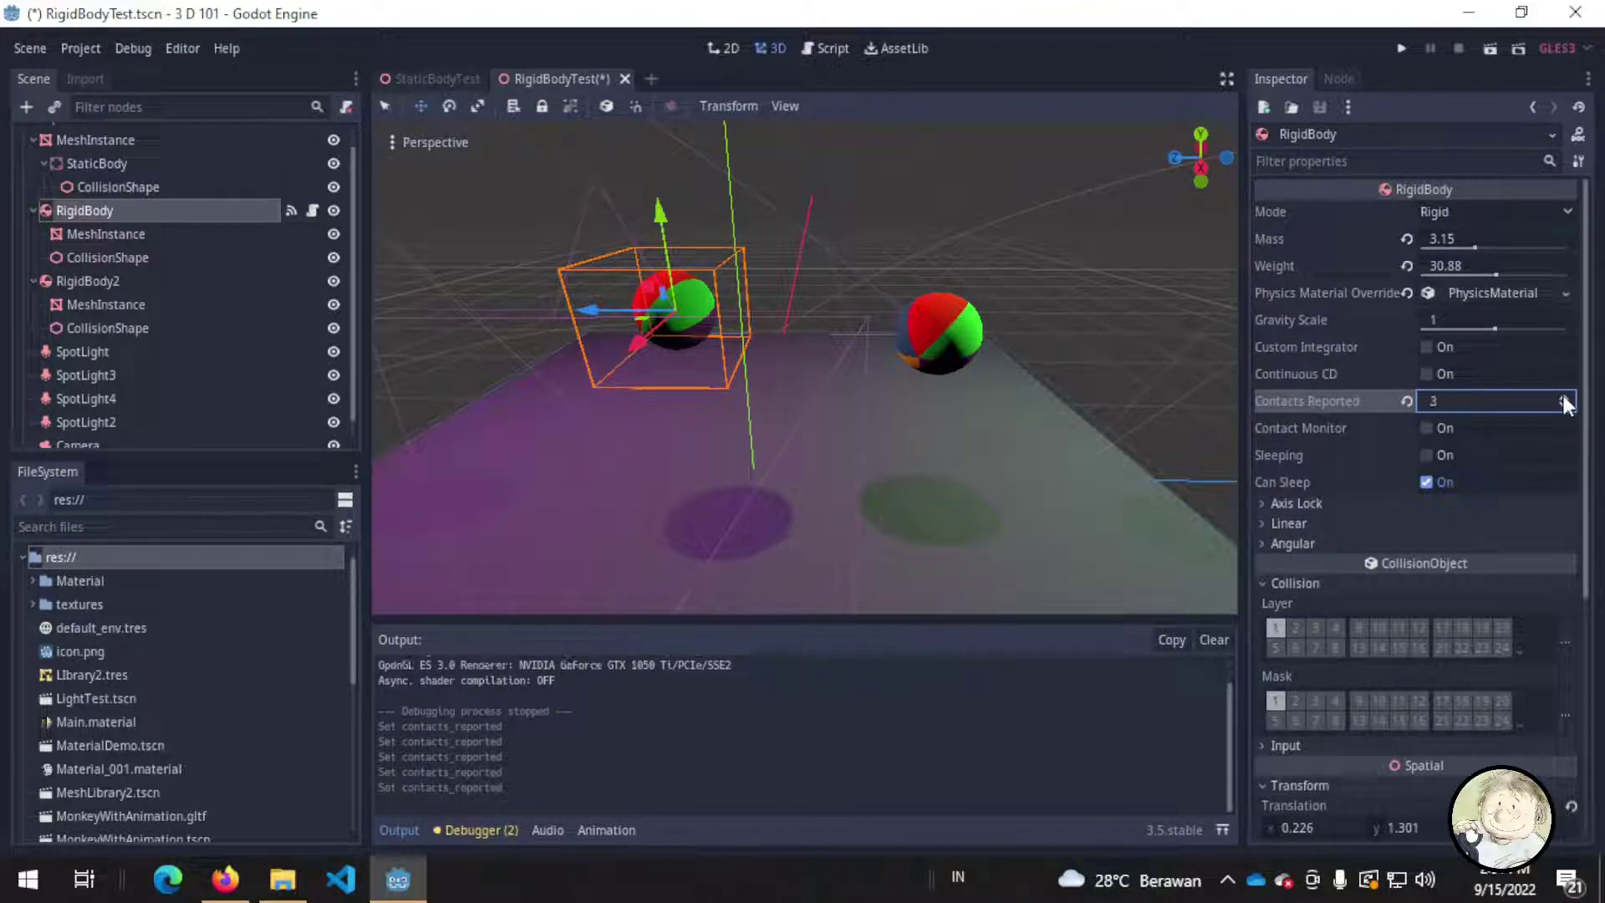
pyautogui.click(1562, 398)
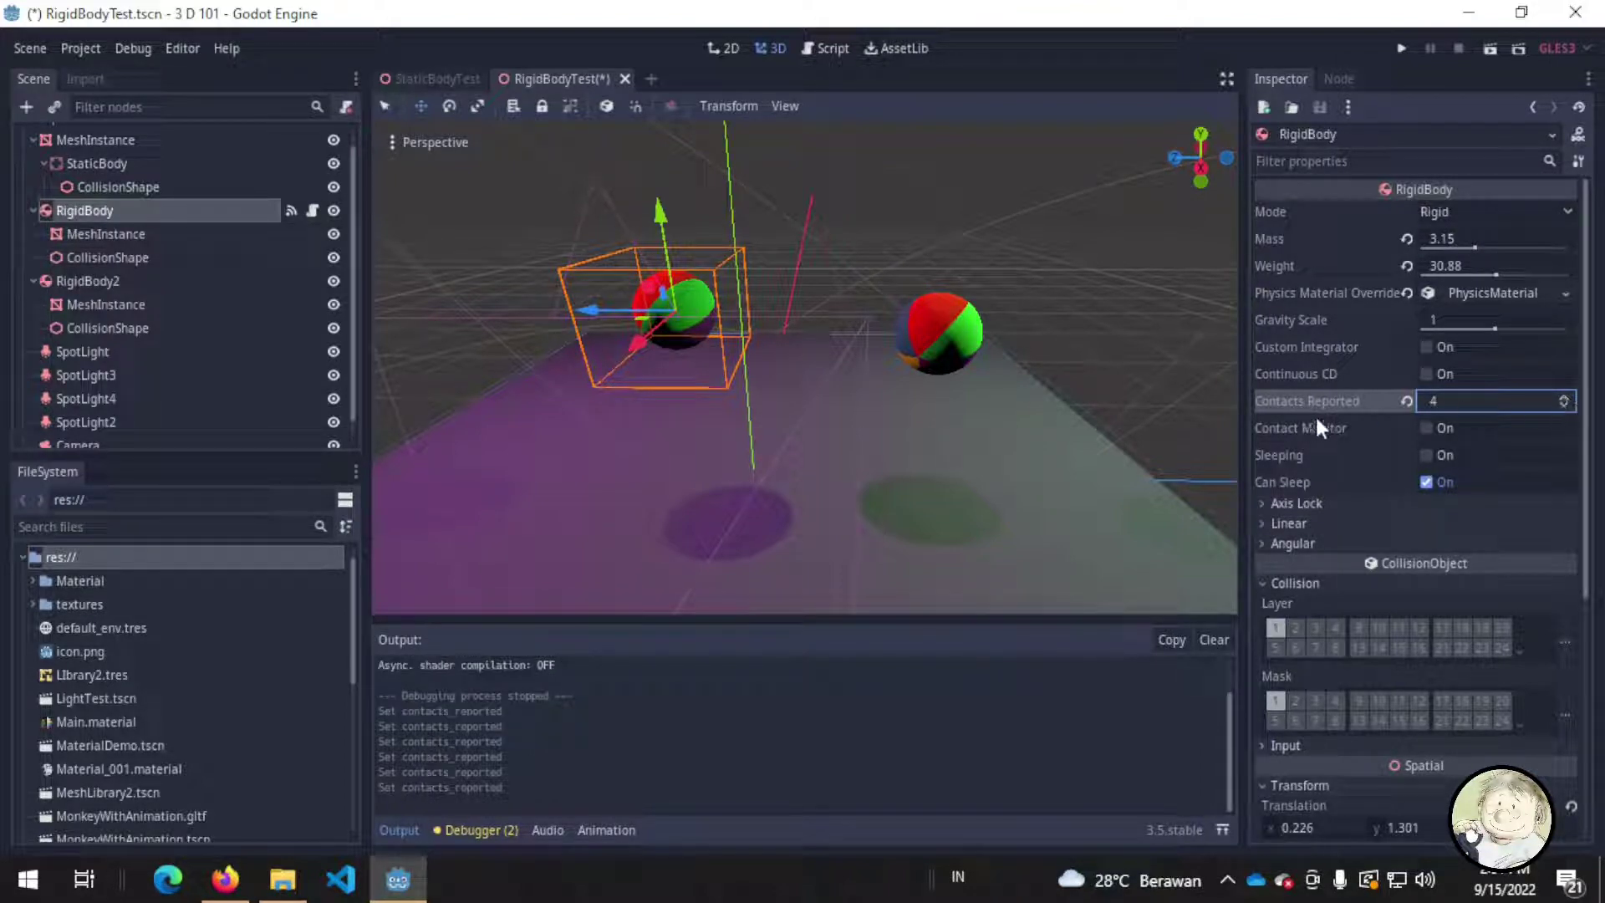
pyautogui.moveTo(1336, 409)
pyautogui.click(1433, 428)
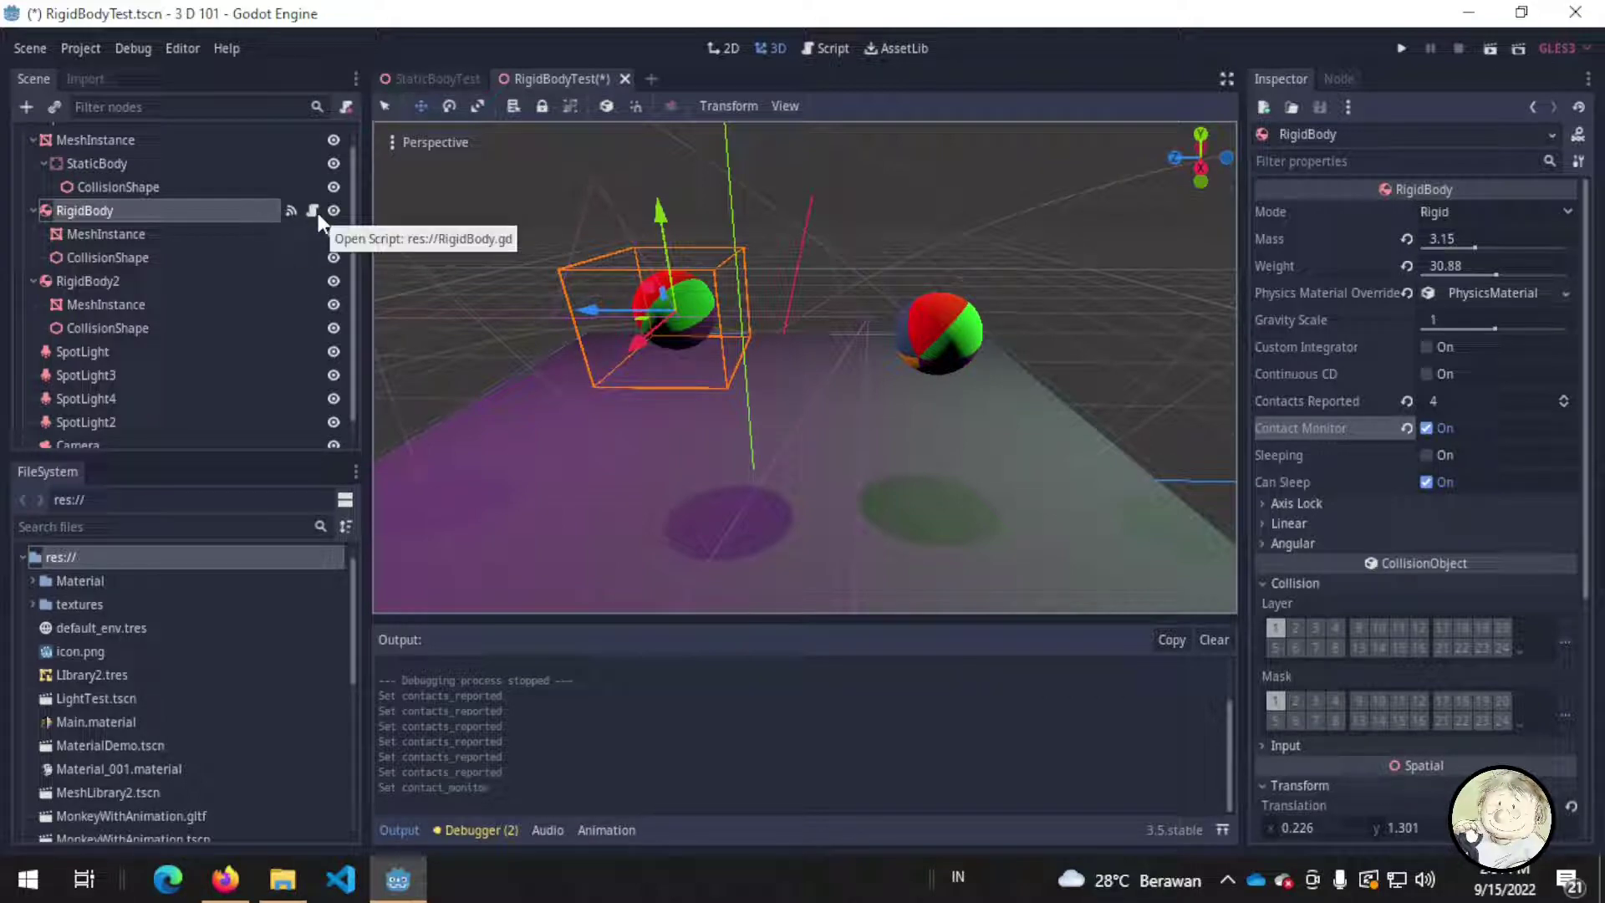
# - Replace RigidBody's old script with a new script named RigidBody2.gd and save
pyautogui.rightClick(241, 209)
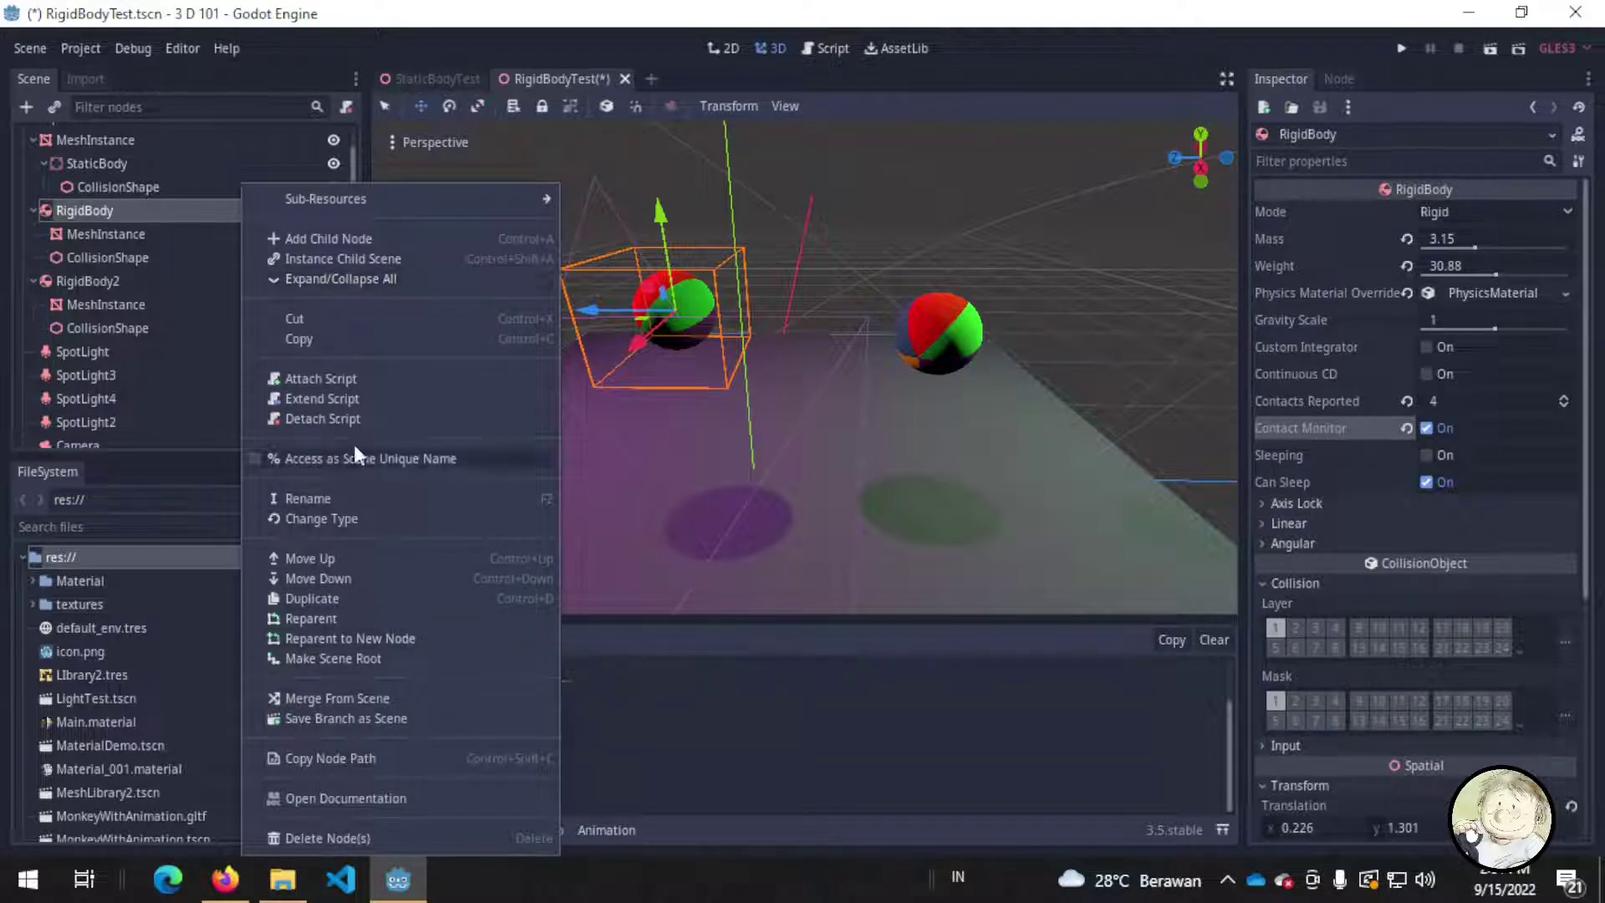
pyautogui.click(361, 416)
pyautogui.rightClick(239, 205)
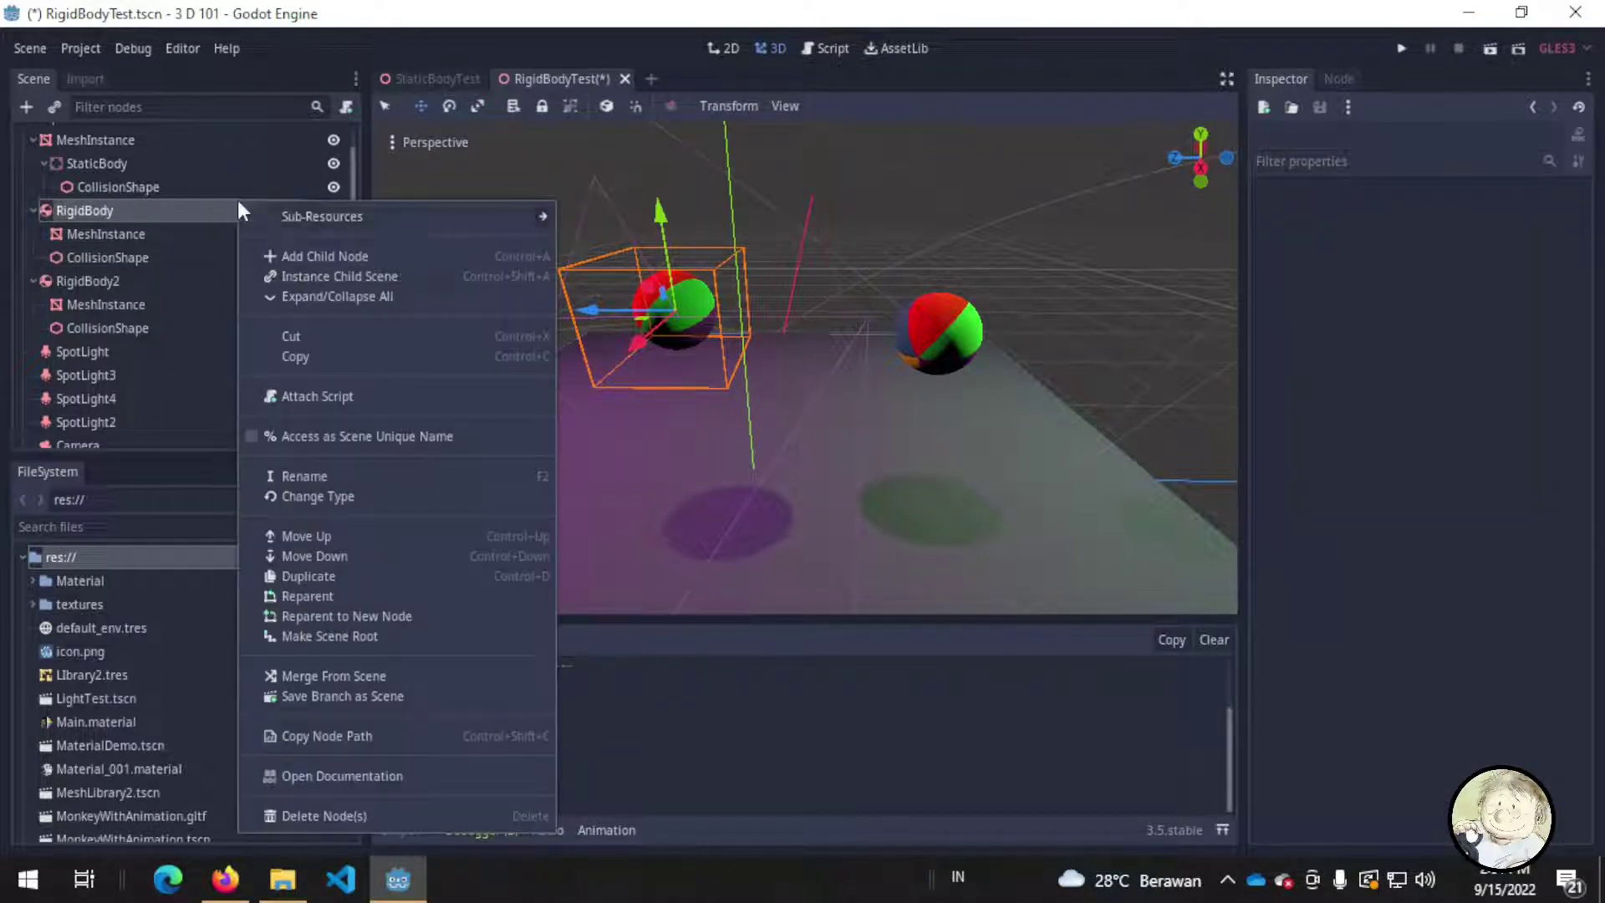
pyautogui.click(344, 395)
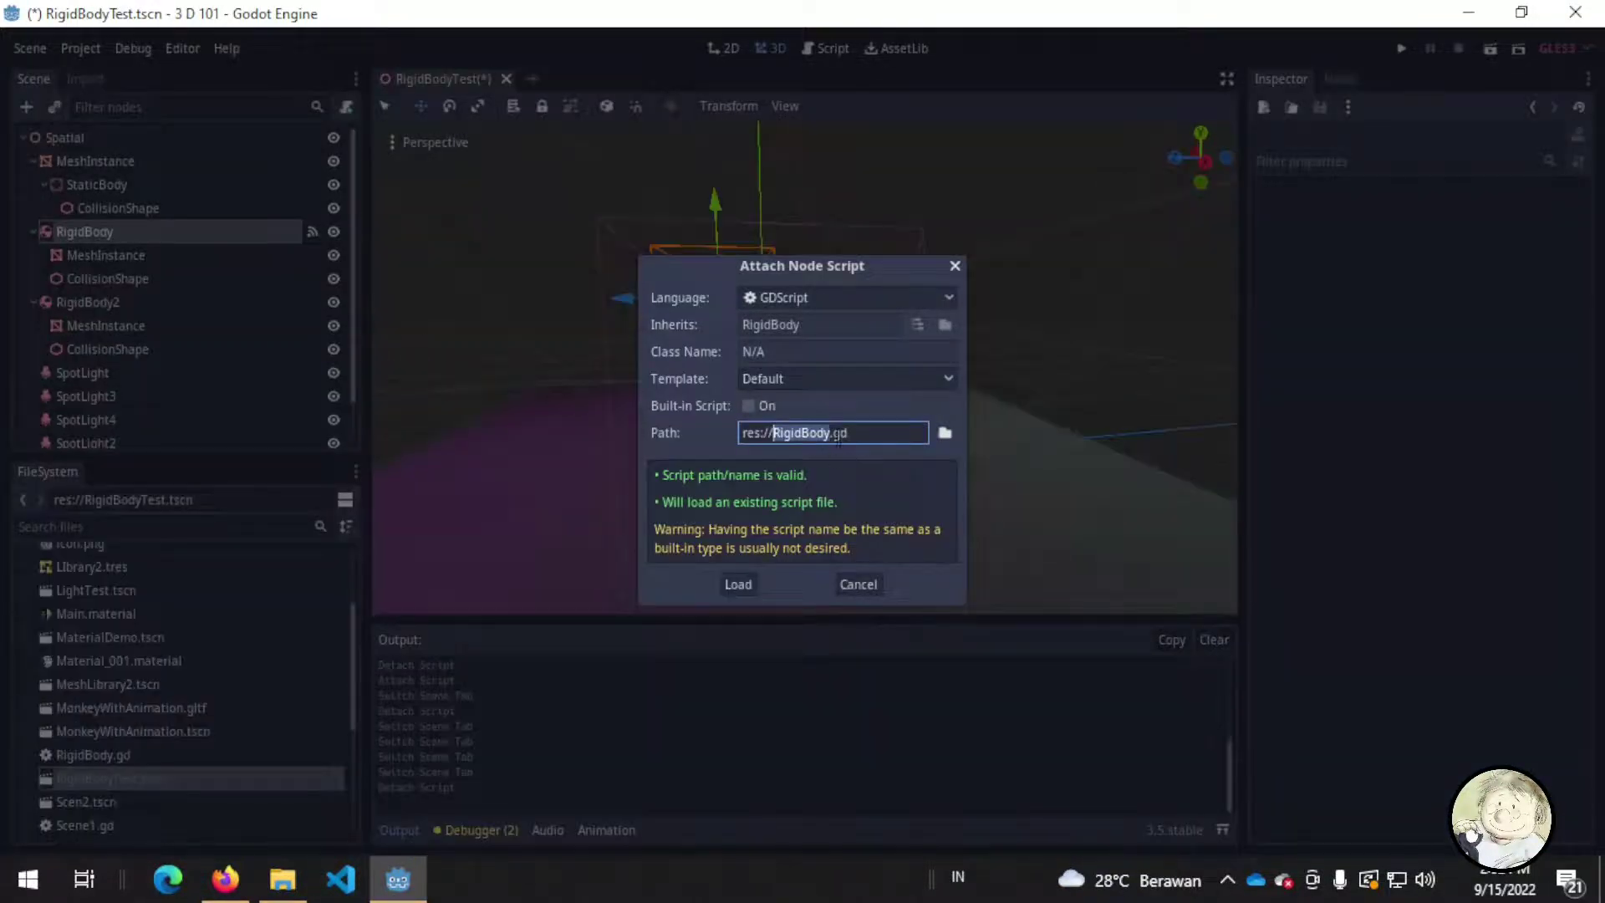
pyautogui.click(835, 435)
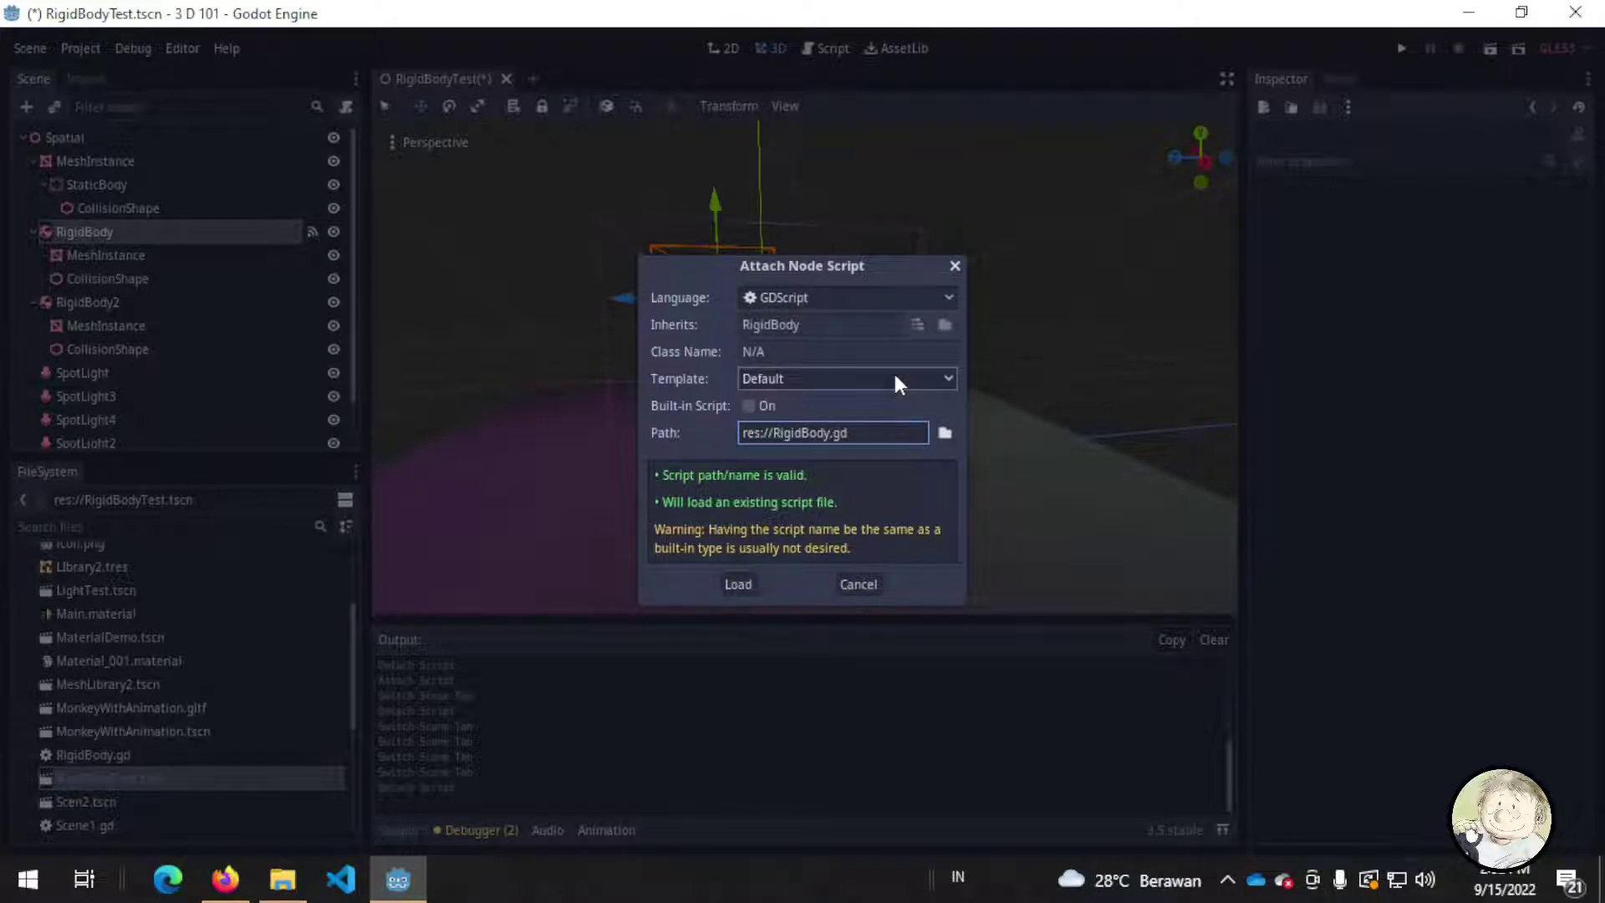
pyautogui.write('2')
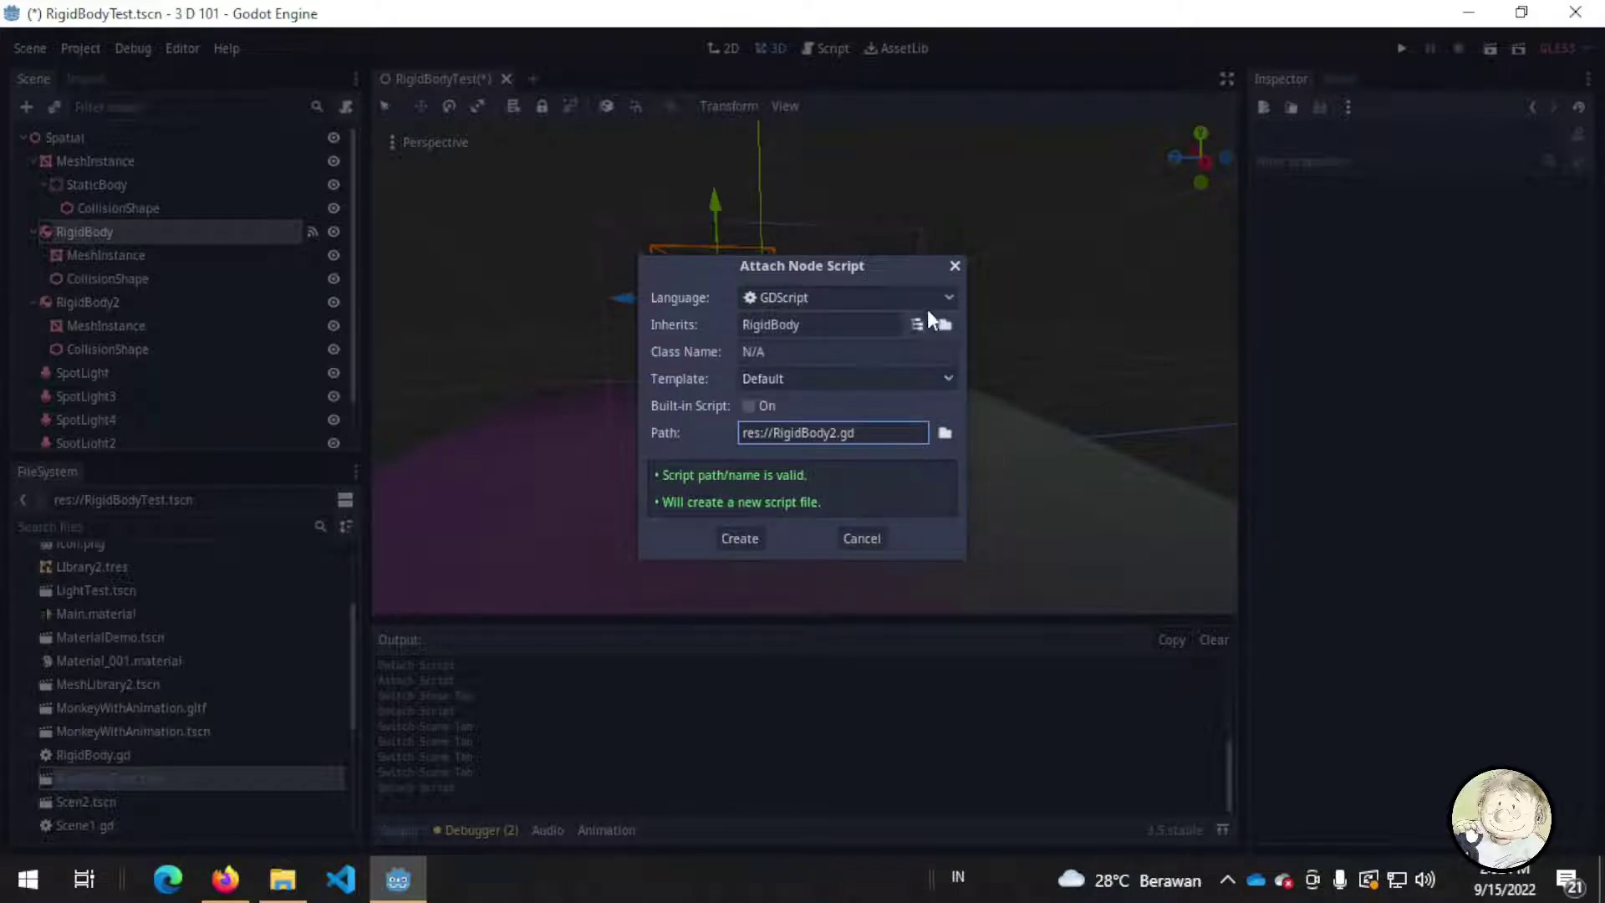
pyautogui.click(743, 536)
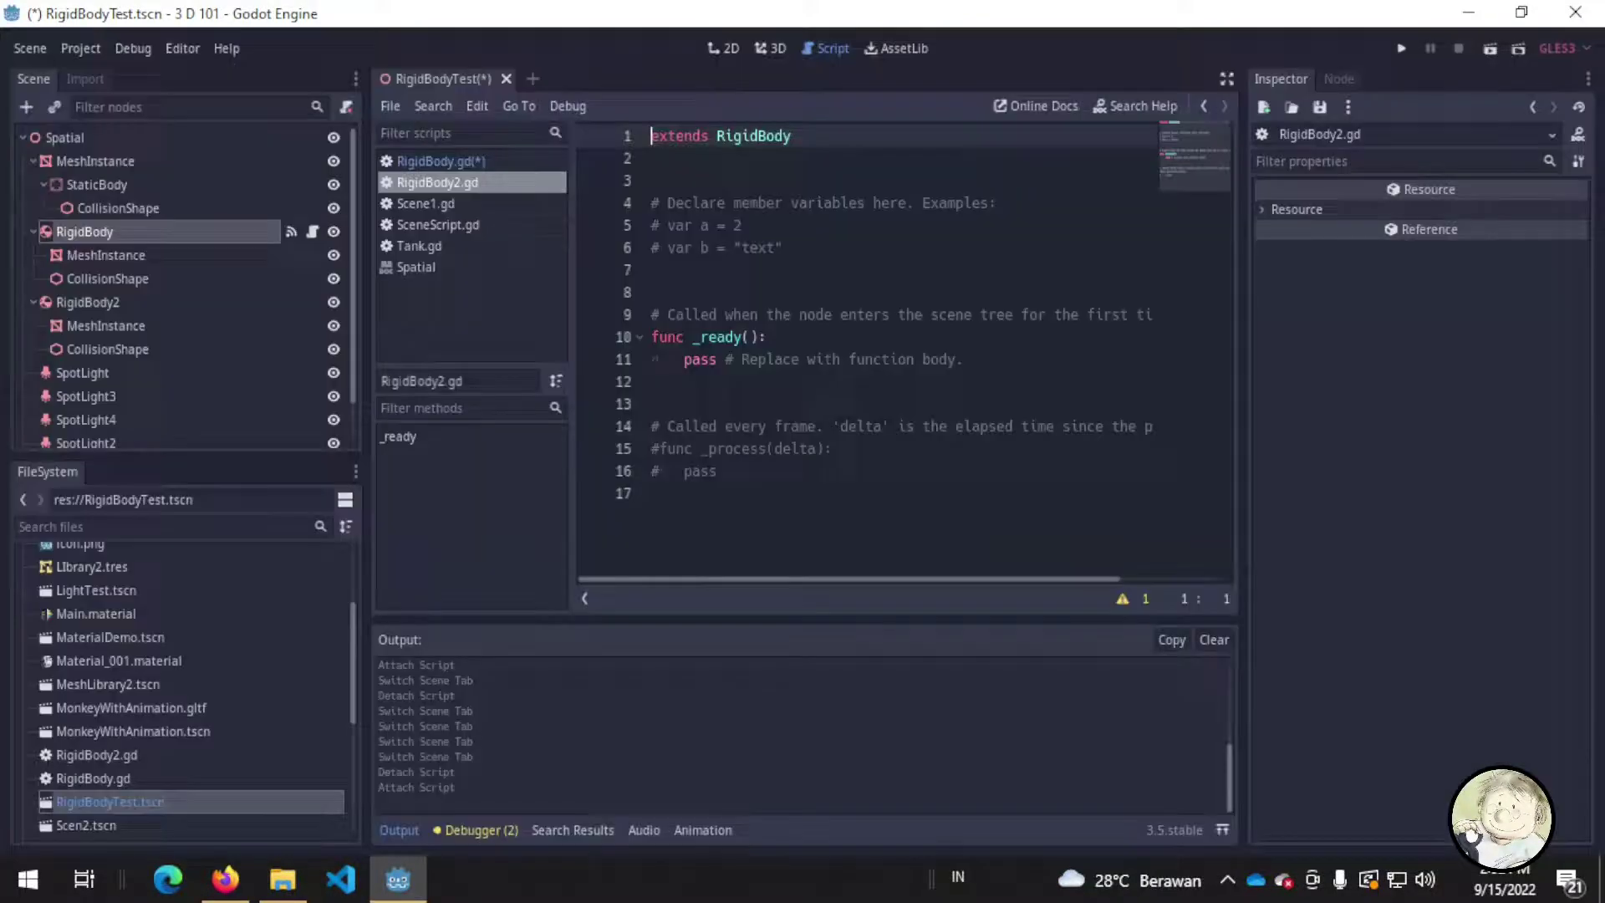
pyautogui.hotkey('ctrl', 's')
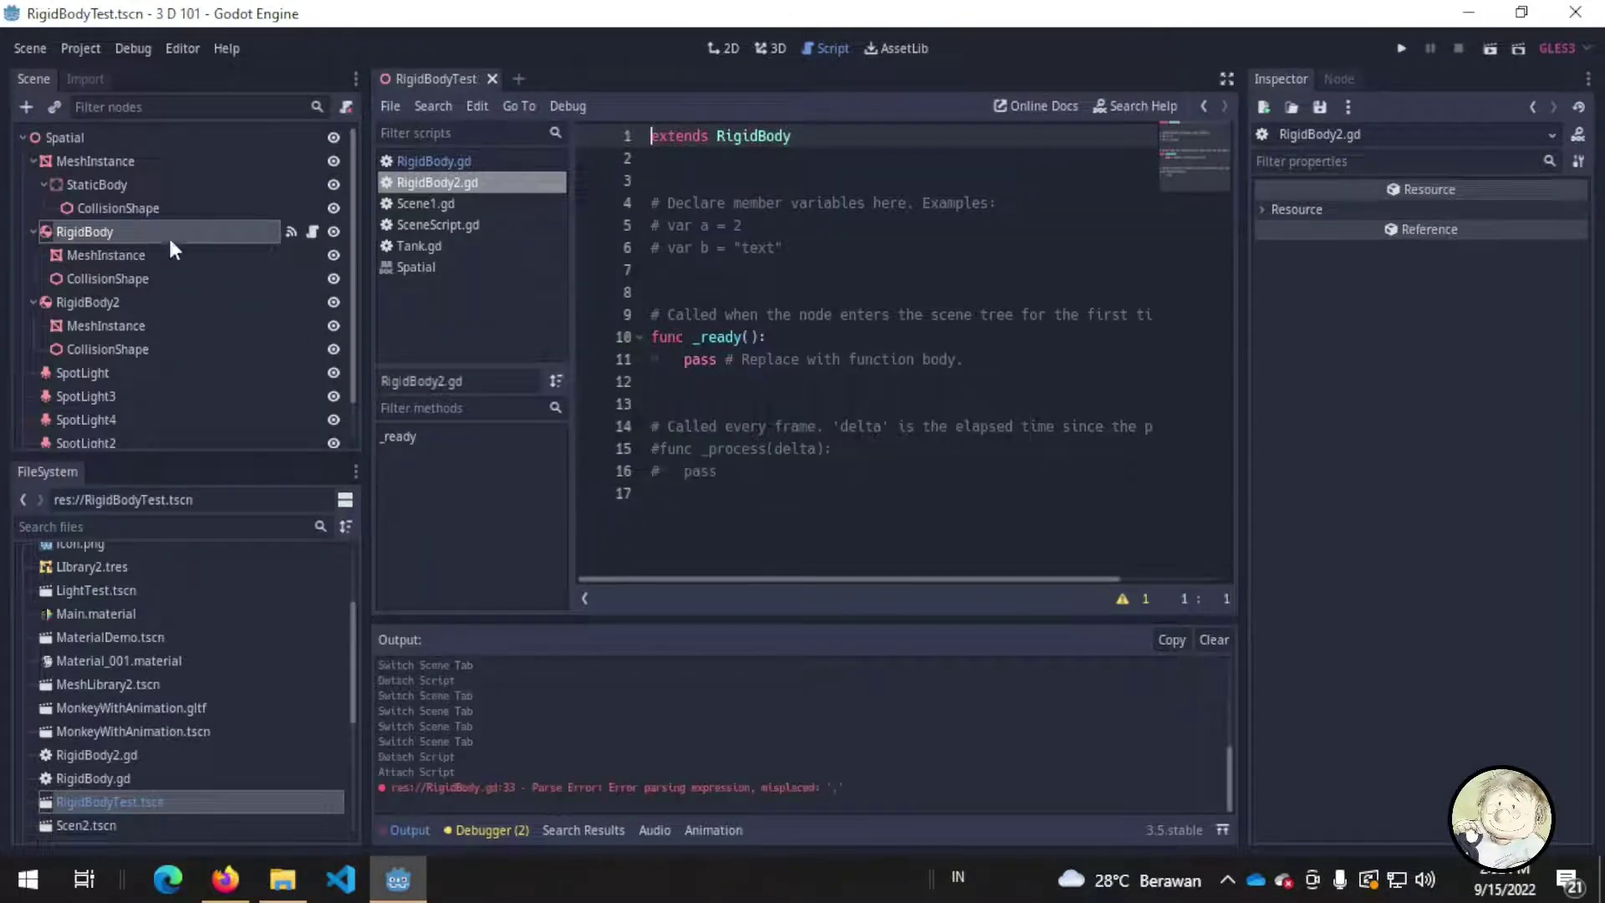
# - Delete the template code so the script holds only 'extends RigidBody', then save
pyautogui.moveTo(661, 493); pyautogui.dragTo(640, 198)
pyautogui.press('Delete')
pyautogui.click(732, 185)
pyautogui.hotkey('ctrl', 's')
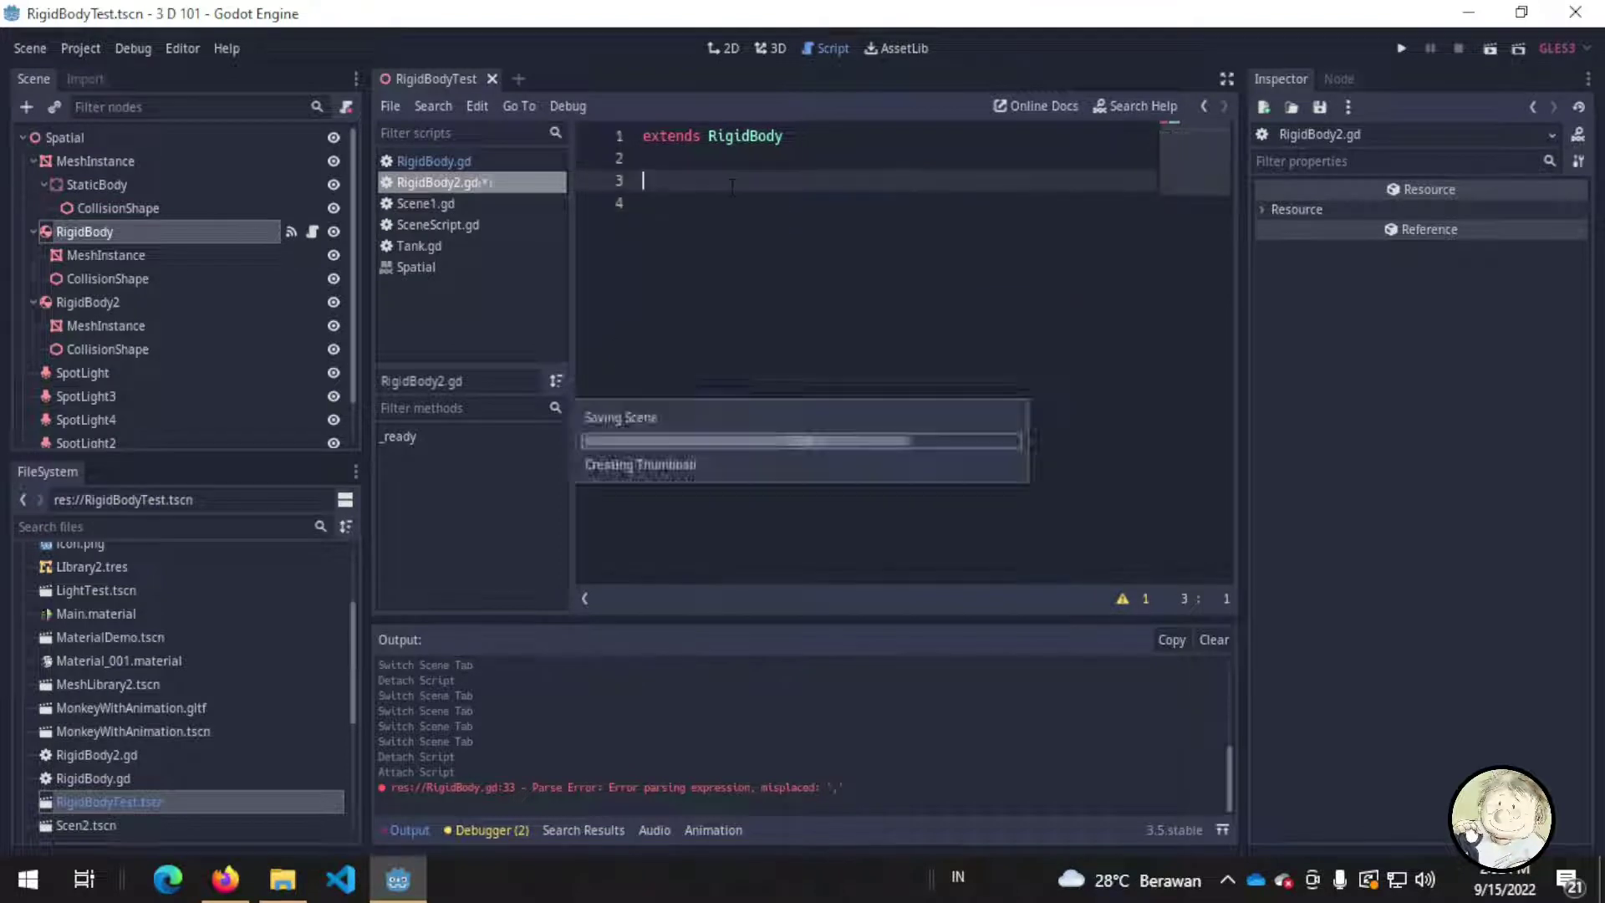
pyautogui.click(223, 231)
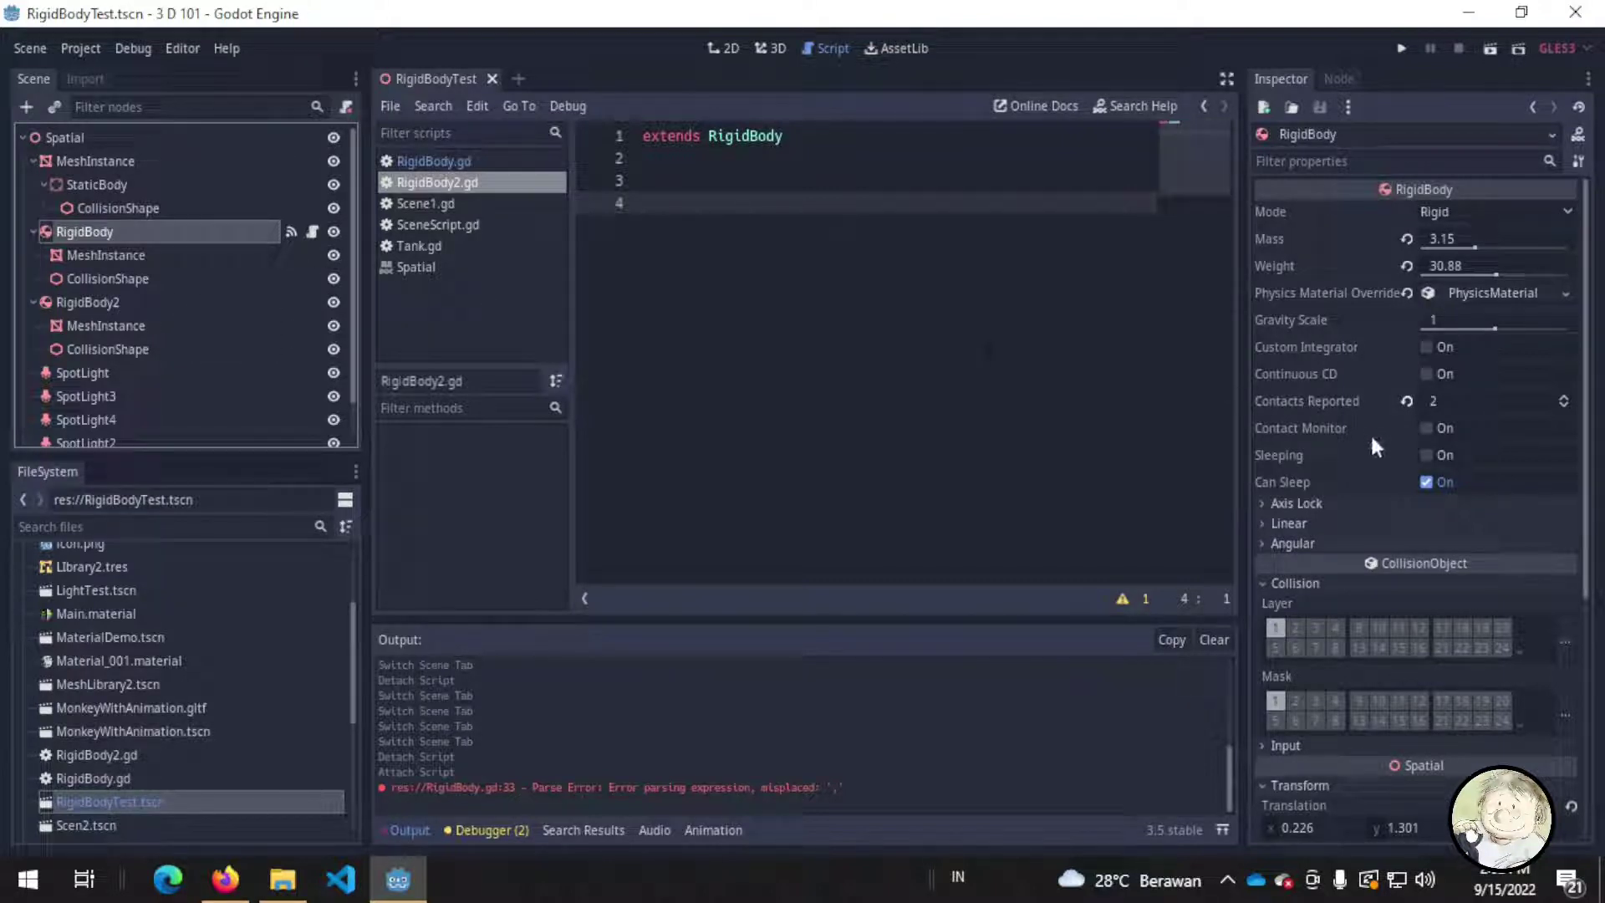
# - Enable Contact Monitor and connect RigidBody's body_entered signal to a new handler function
pyautogui.click(1427, 436)
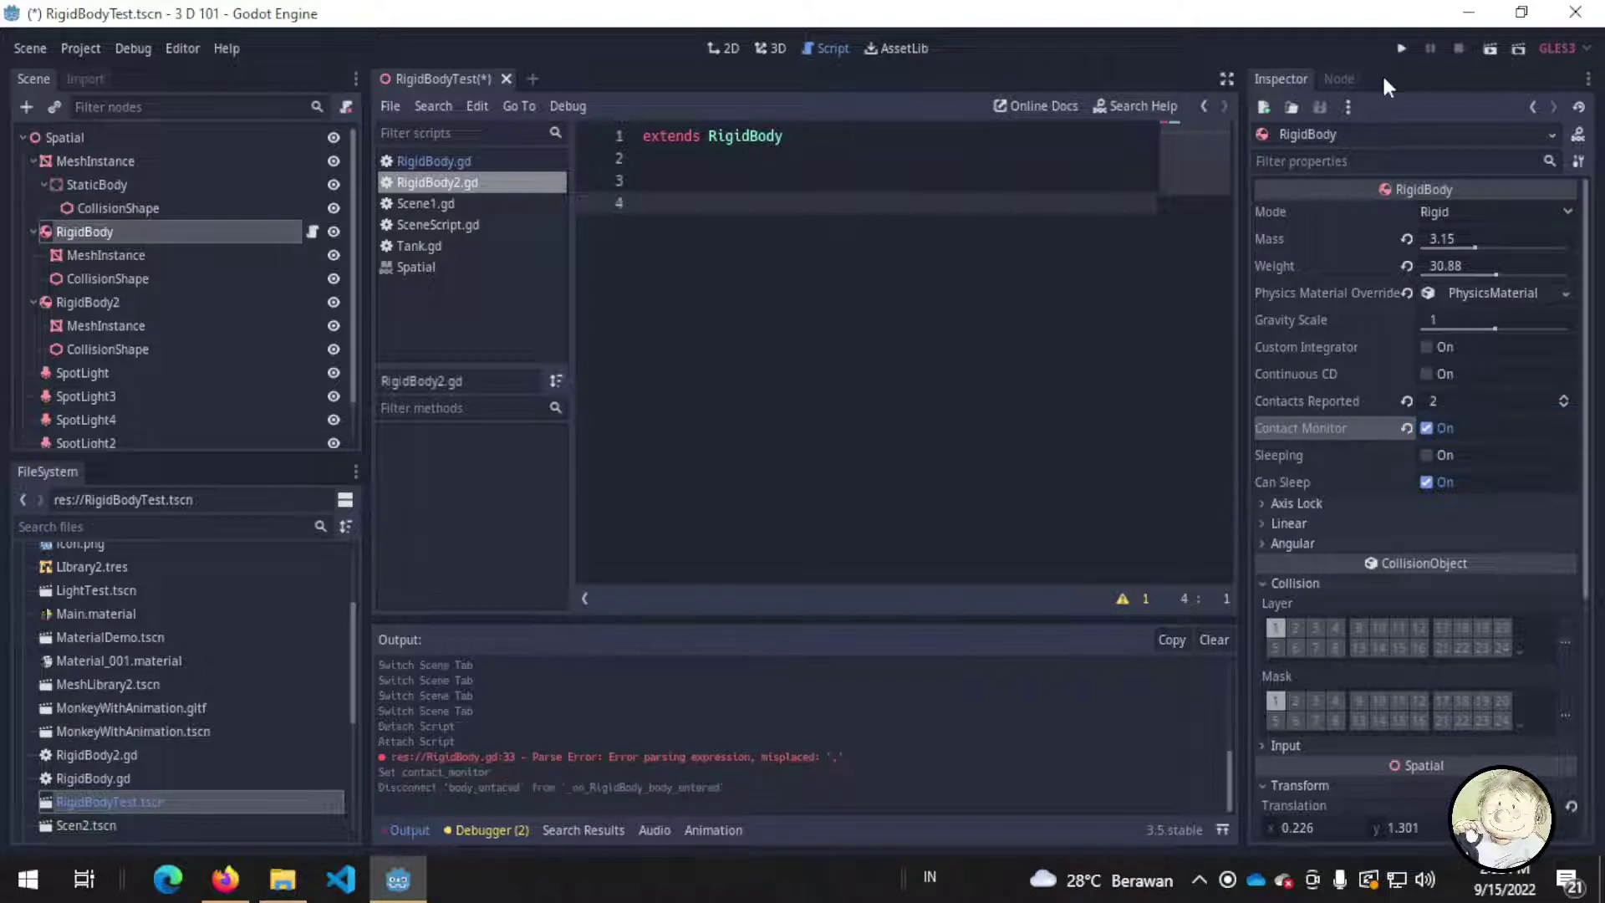
pyautogui.click(1337, 79)
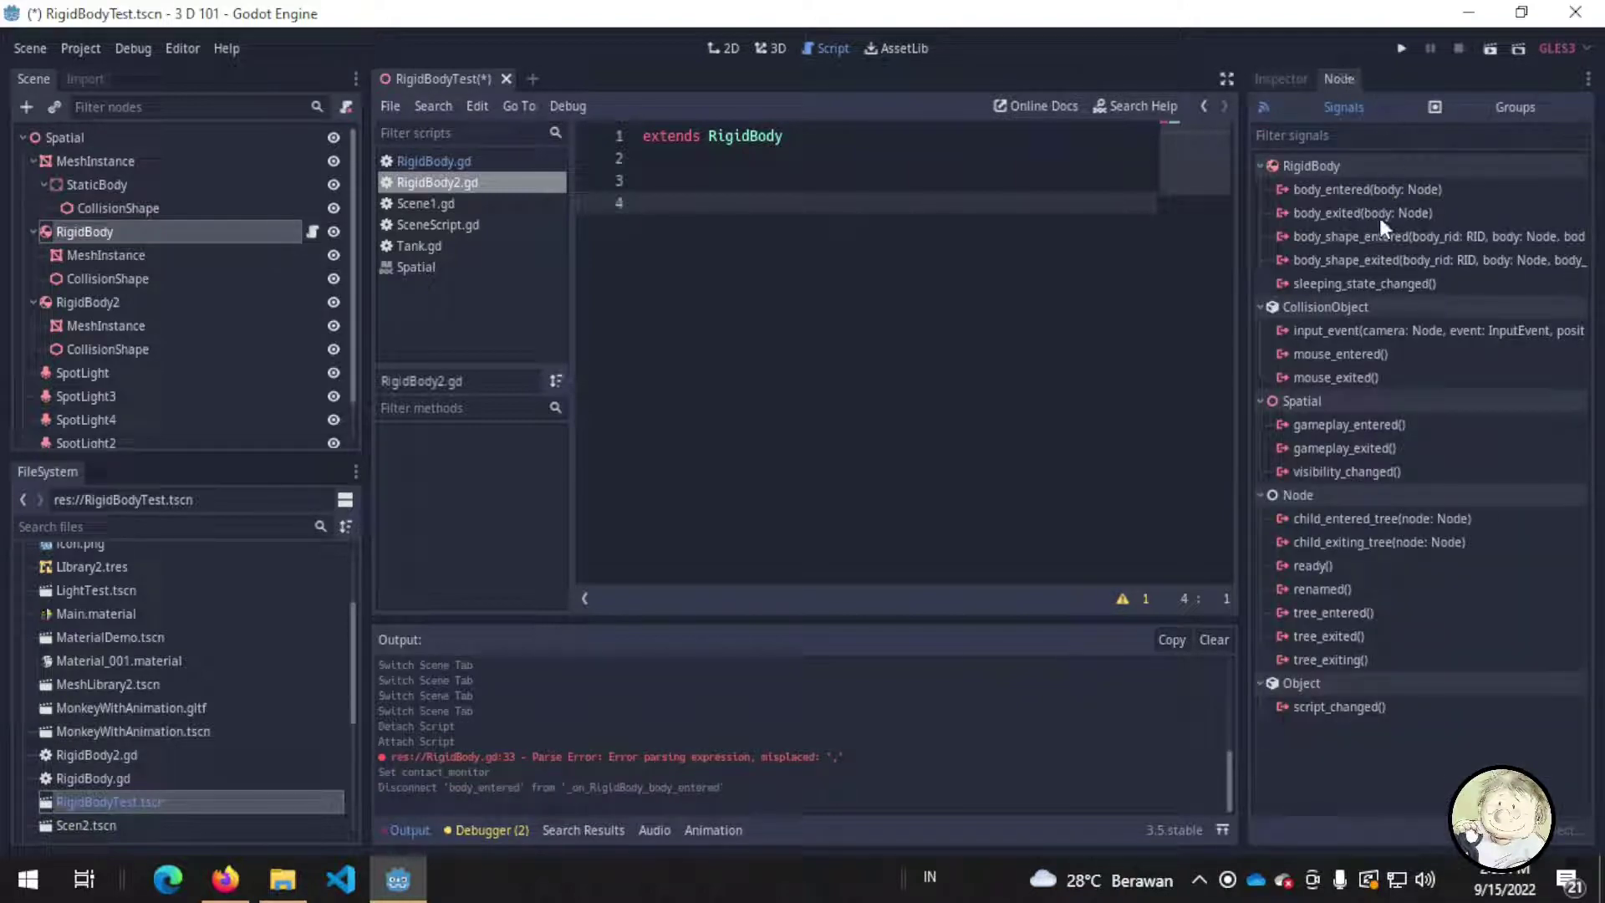
pyautogui.click(1372, 190)
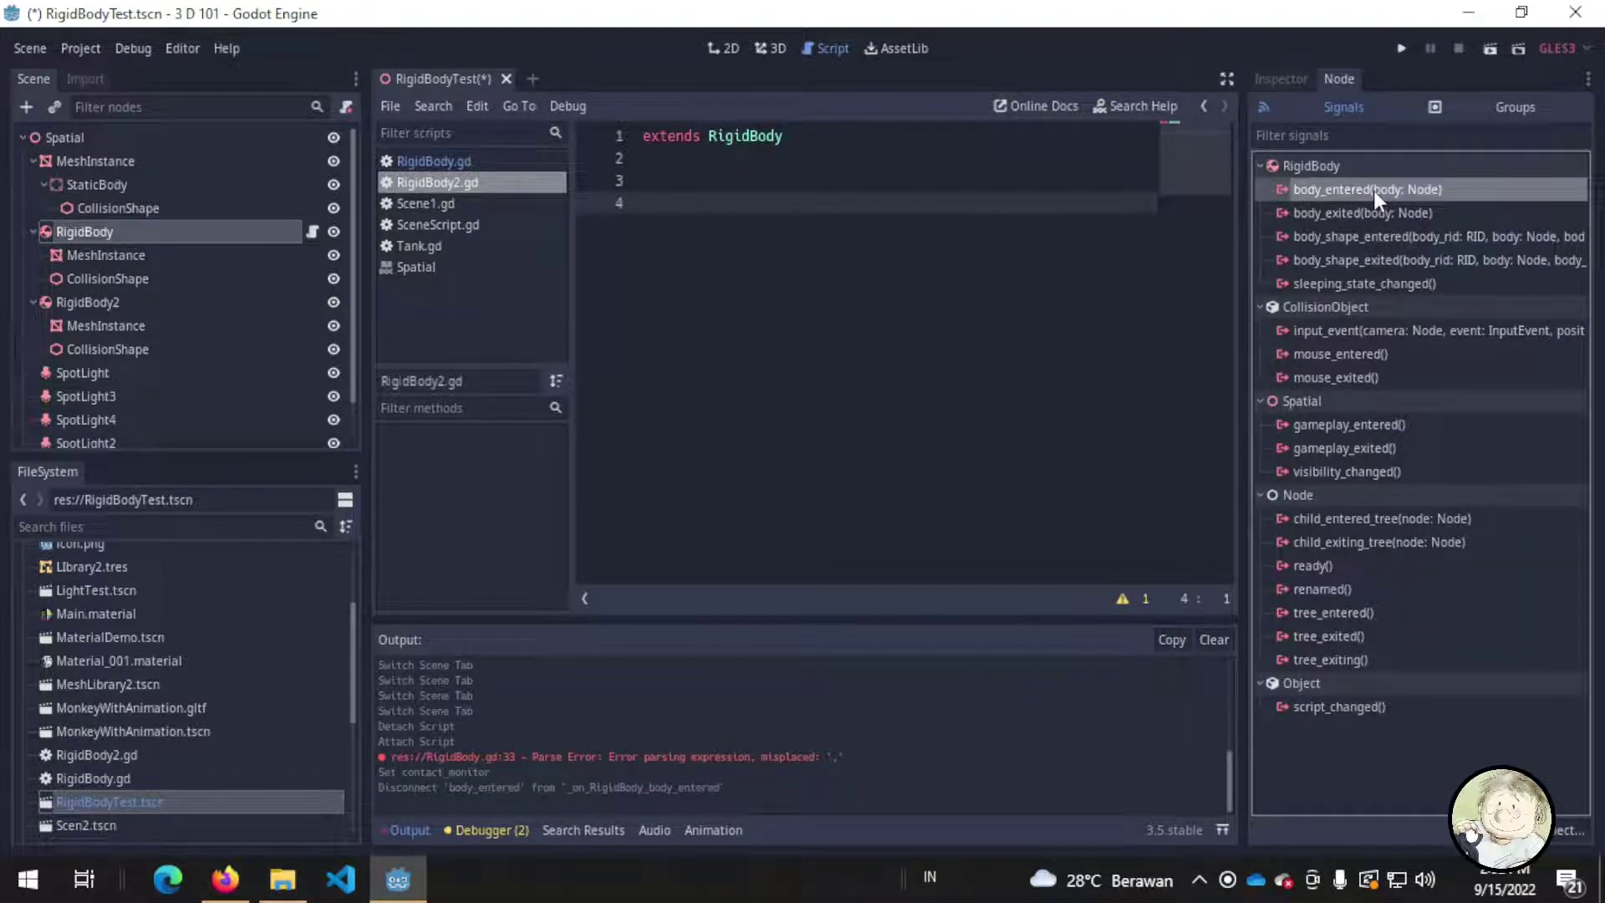
pyautogui.doubleClick(1372, 189)
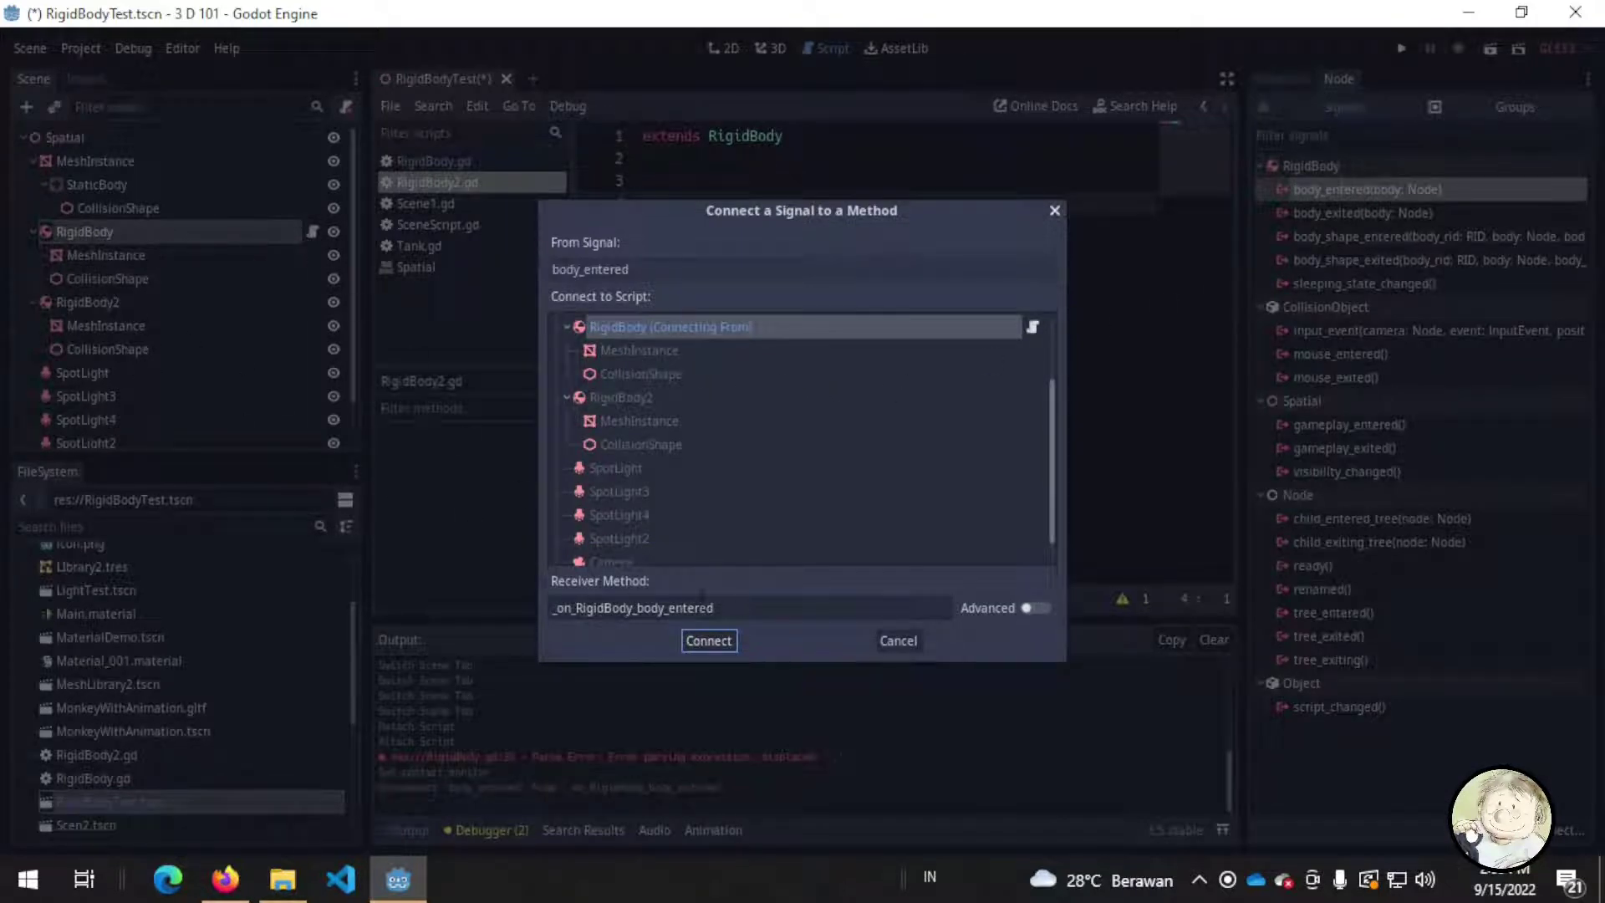
pyautogui.click(726, 637)
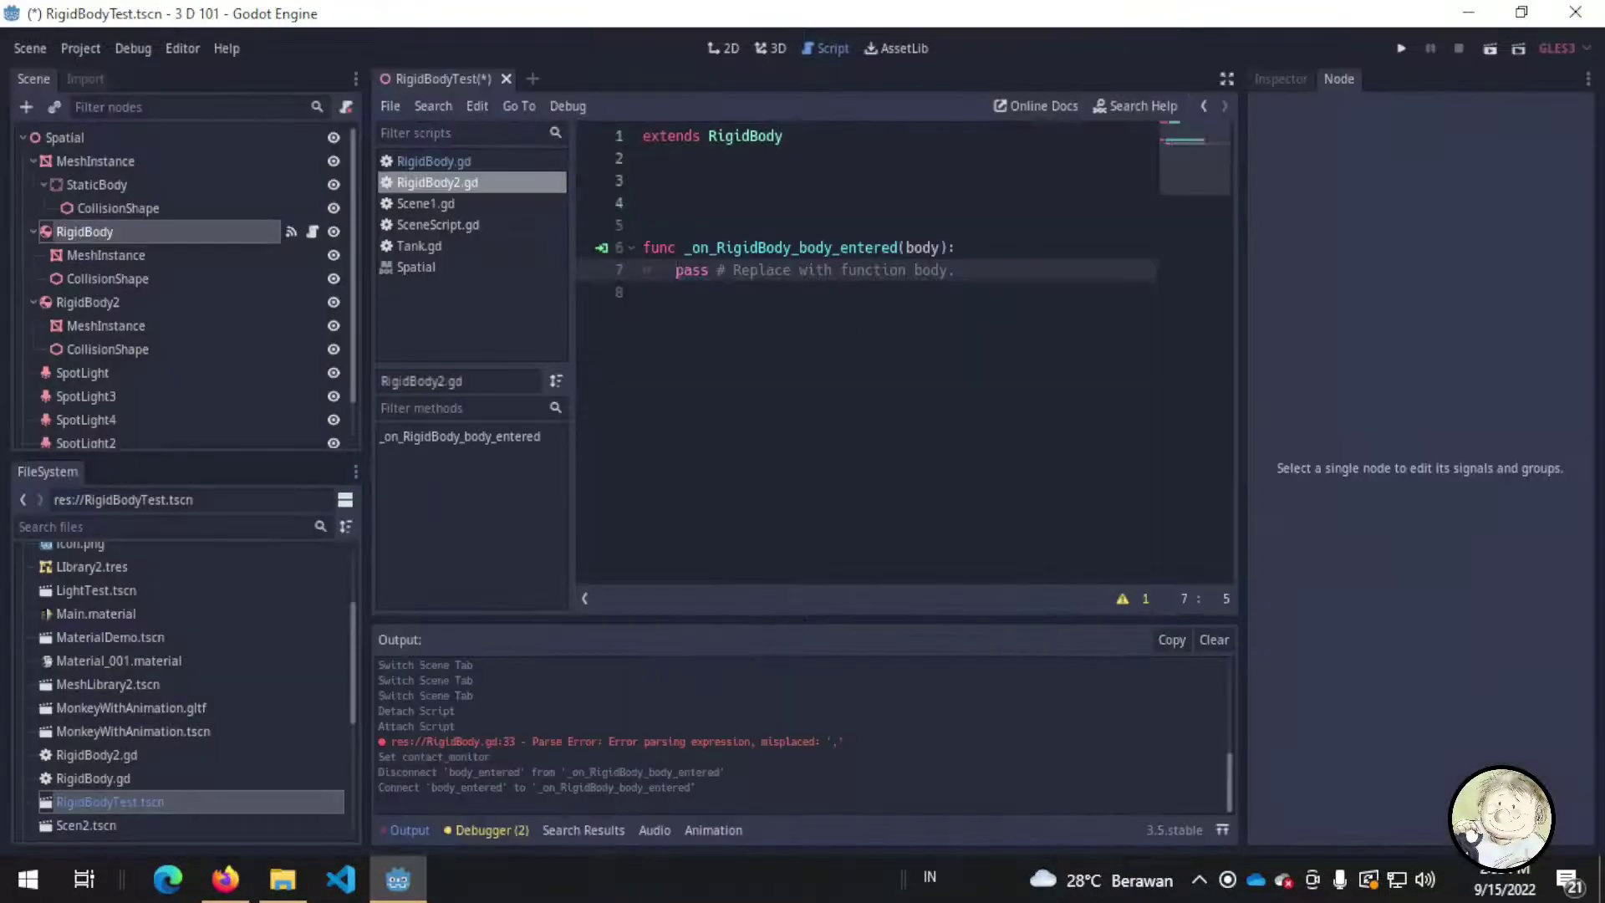
pyautogui.press('Up')
pyautogui.press('Up')
pyautogui.press('Up')
pyautogui.press('Down')
pyautogui.press('BackSpace')
pyautogui.press('BackSpace')
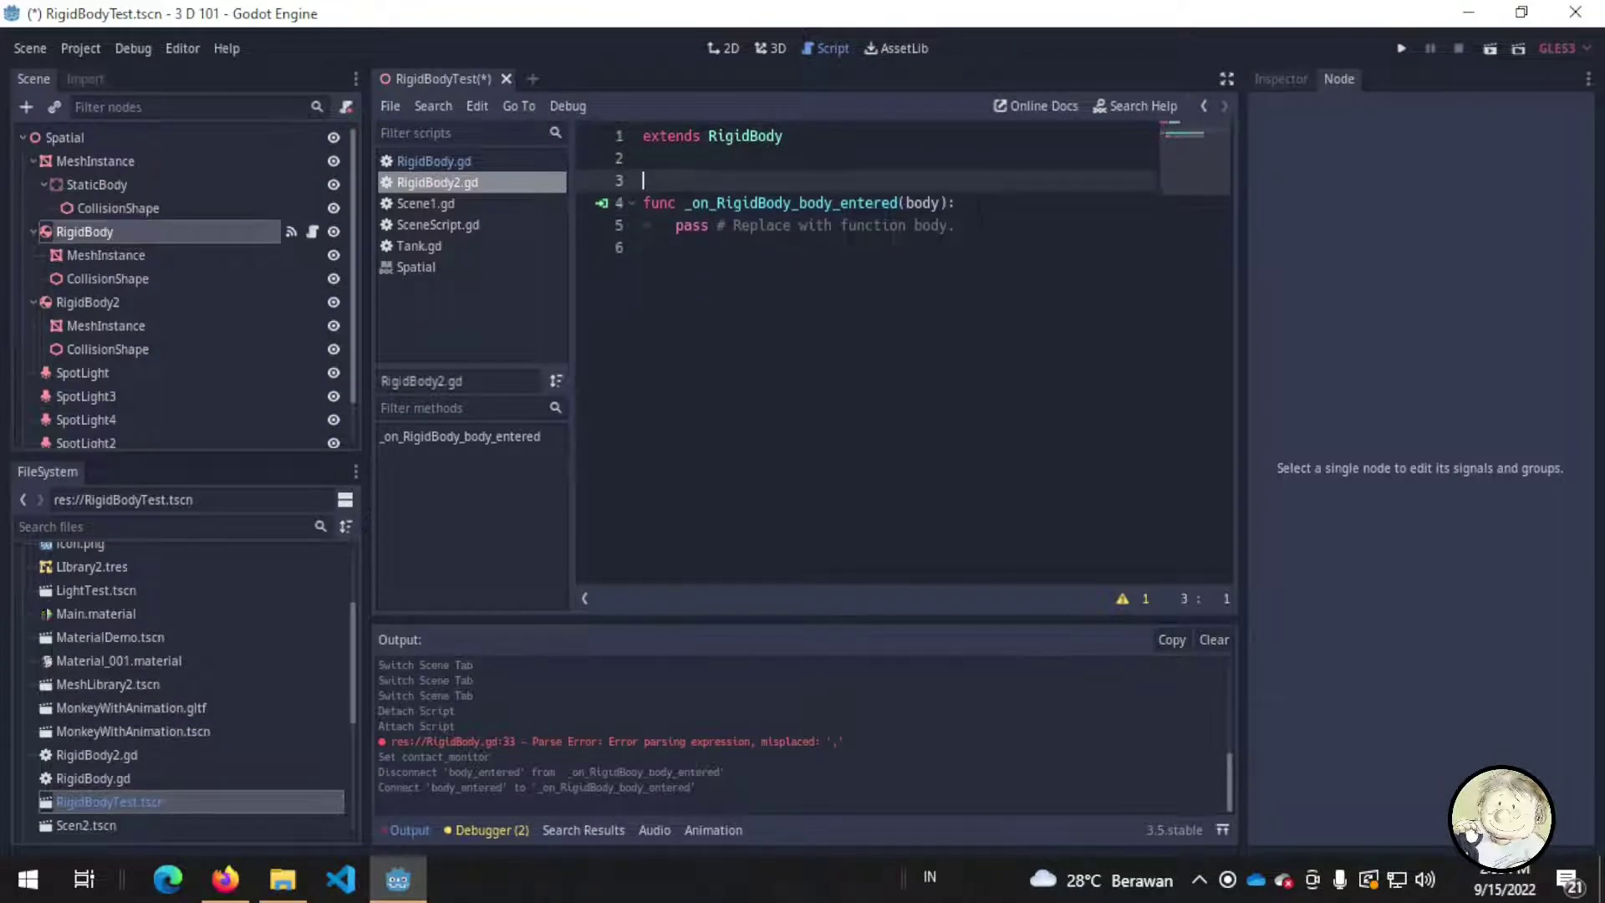
pyautogui.hotkey('ctrl', 's')
# - Add print("contact") inside the _on_RigidBody_body_entered handler
pyautogui.click(982, 202)
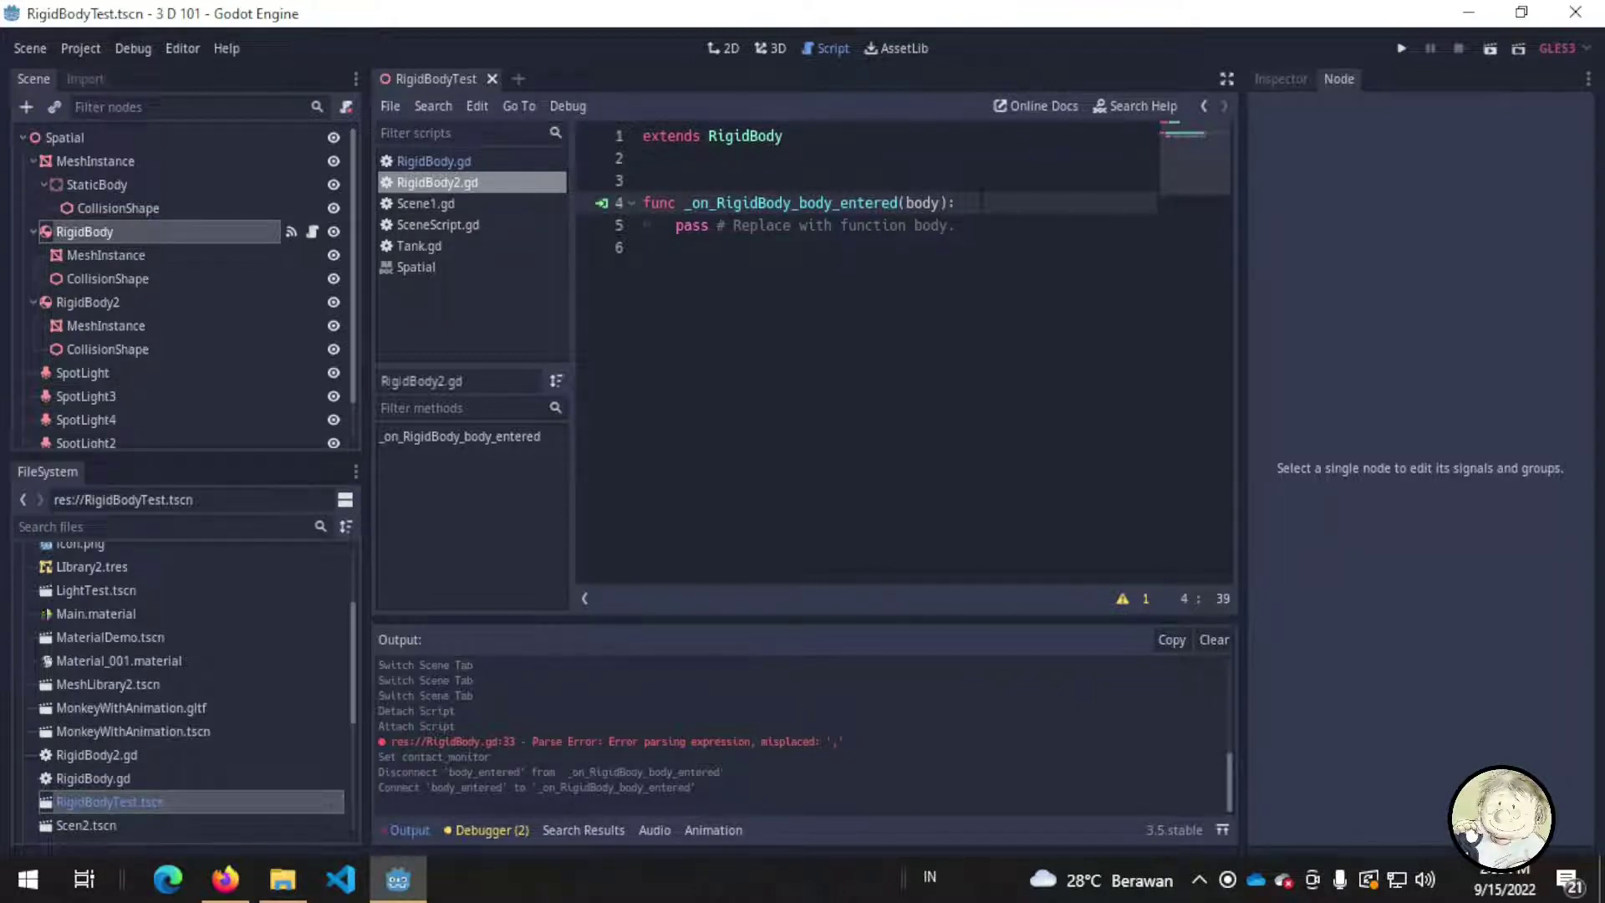
pyautogui.press('Return')
pyautogui.write('p')
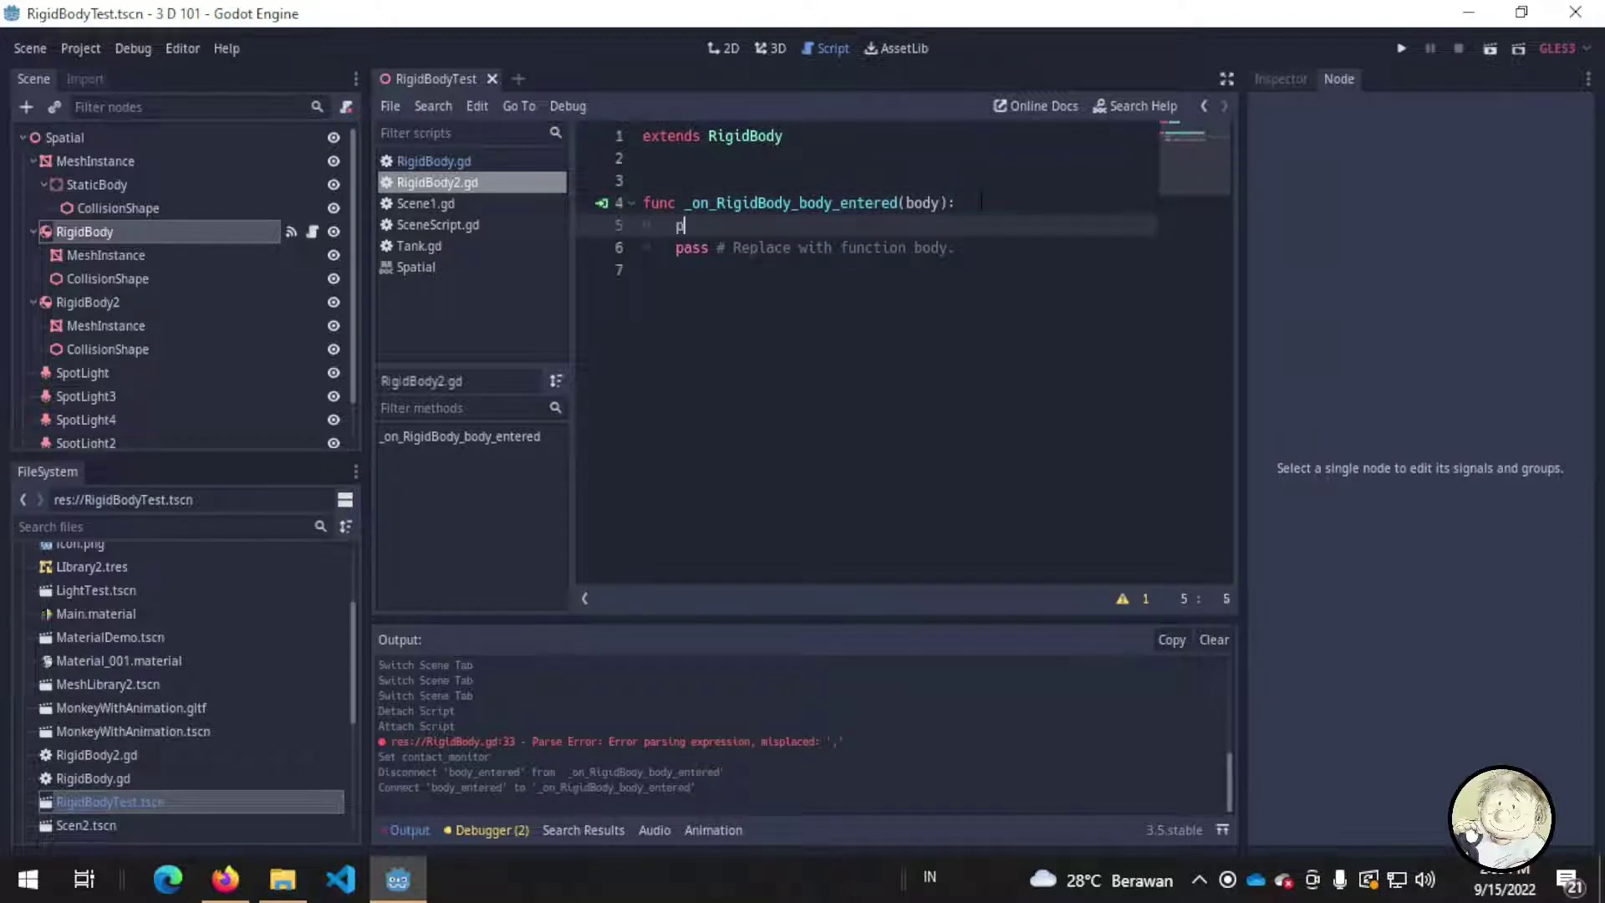
pyautogui.write('rint("contact')
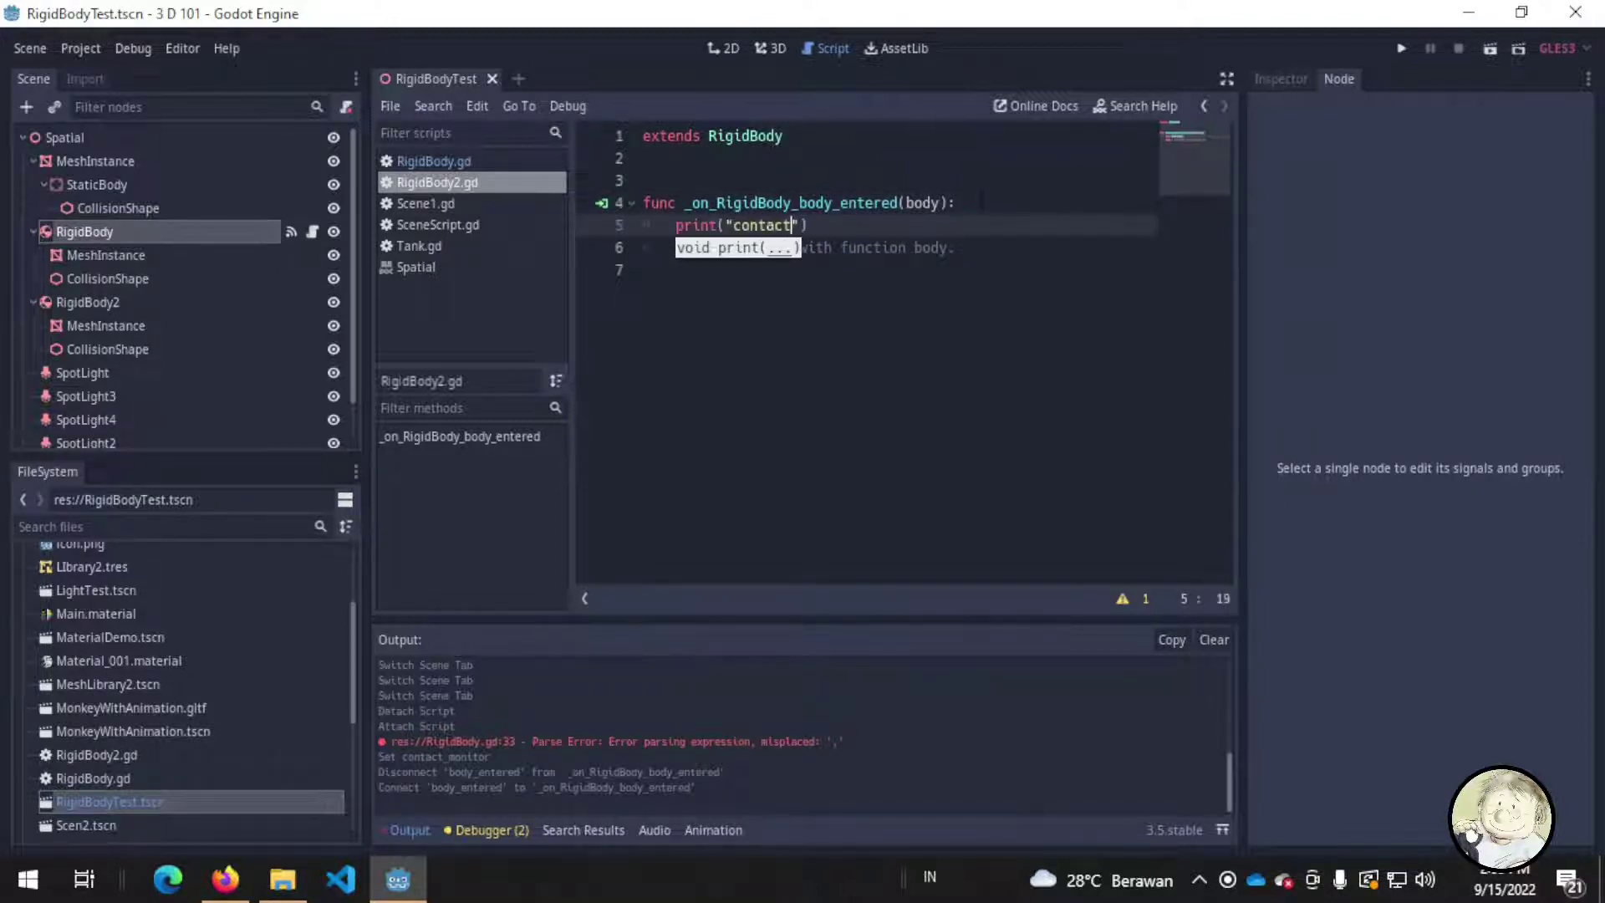
pyautogui.write('"')
pyautogui.click(968, 369)
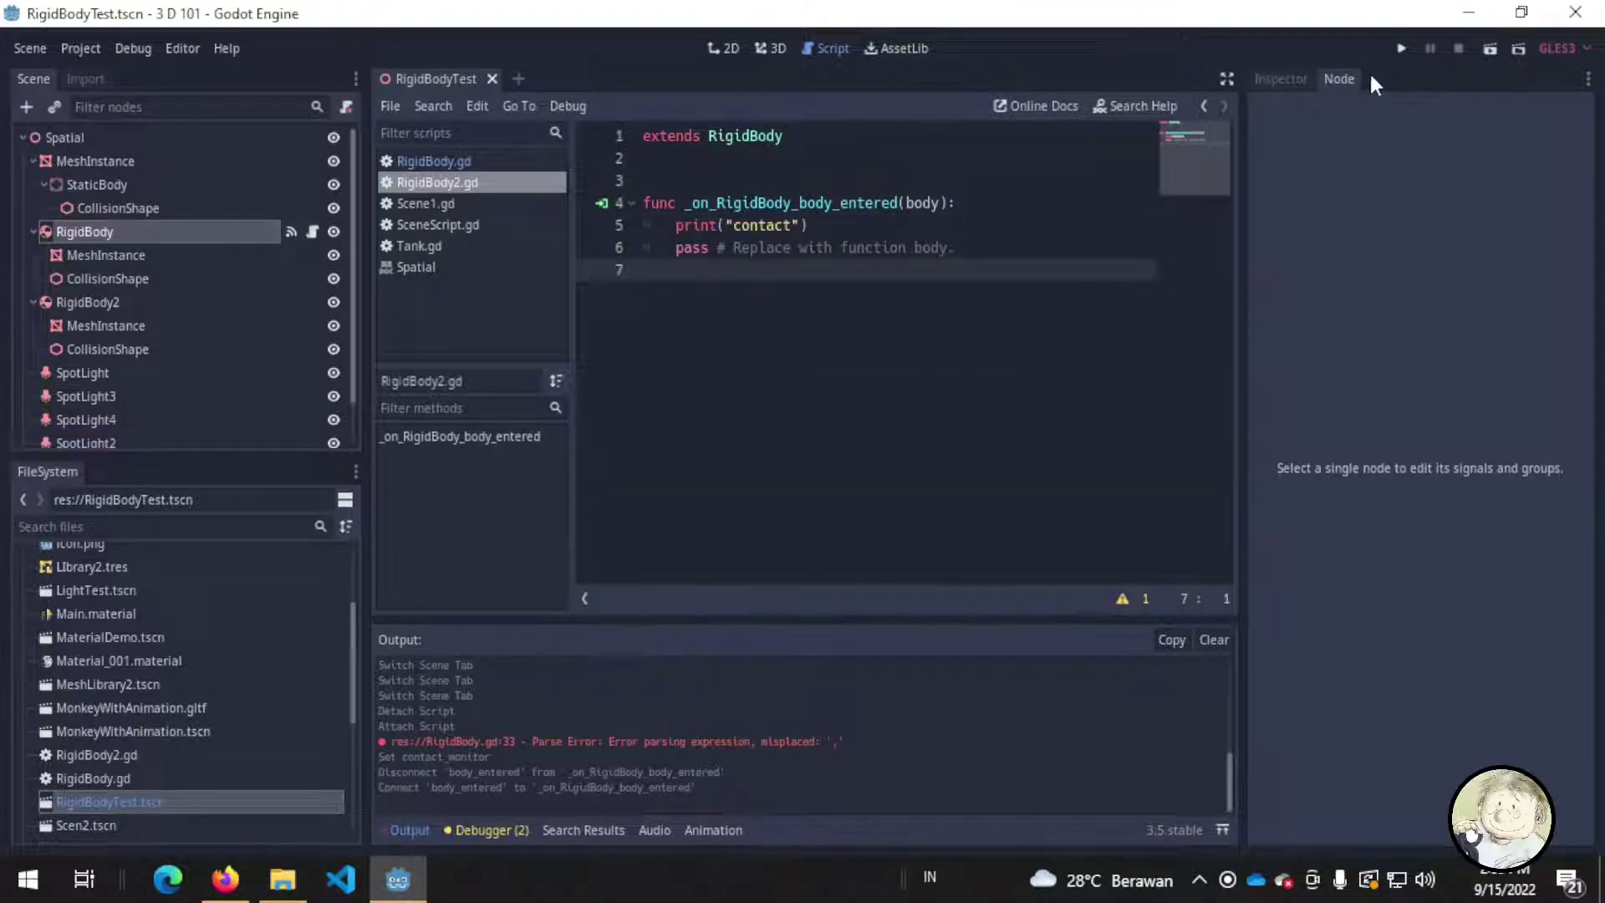
# - Test-run the game to see "contact" logged, then close it and reselect RigidBody
pyautogui.click(1401, 48)
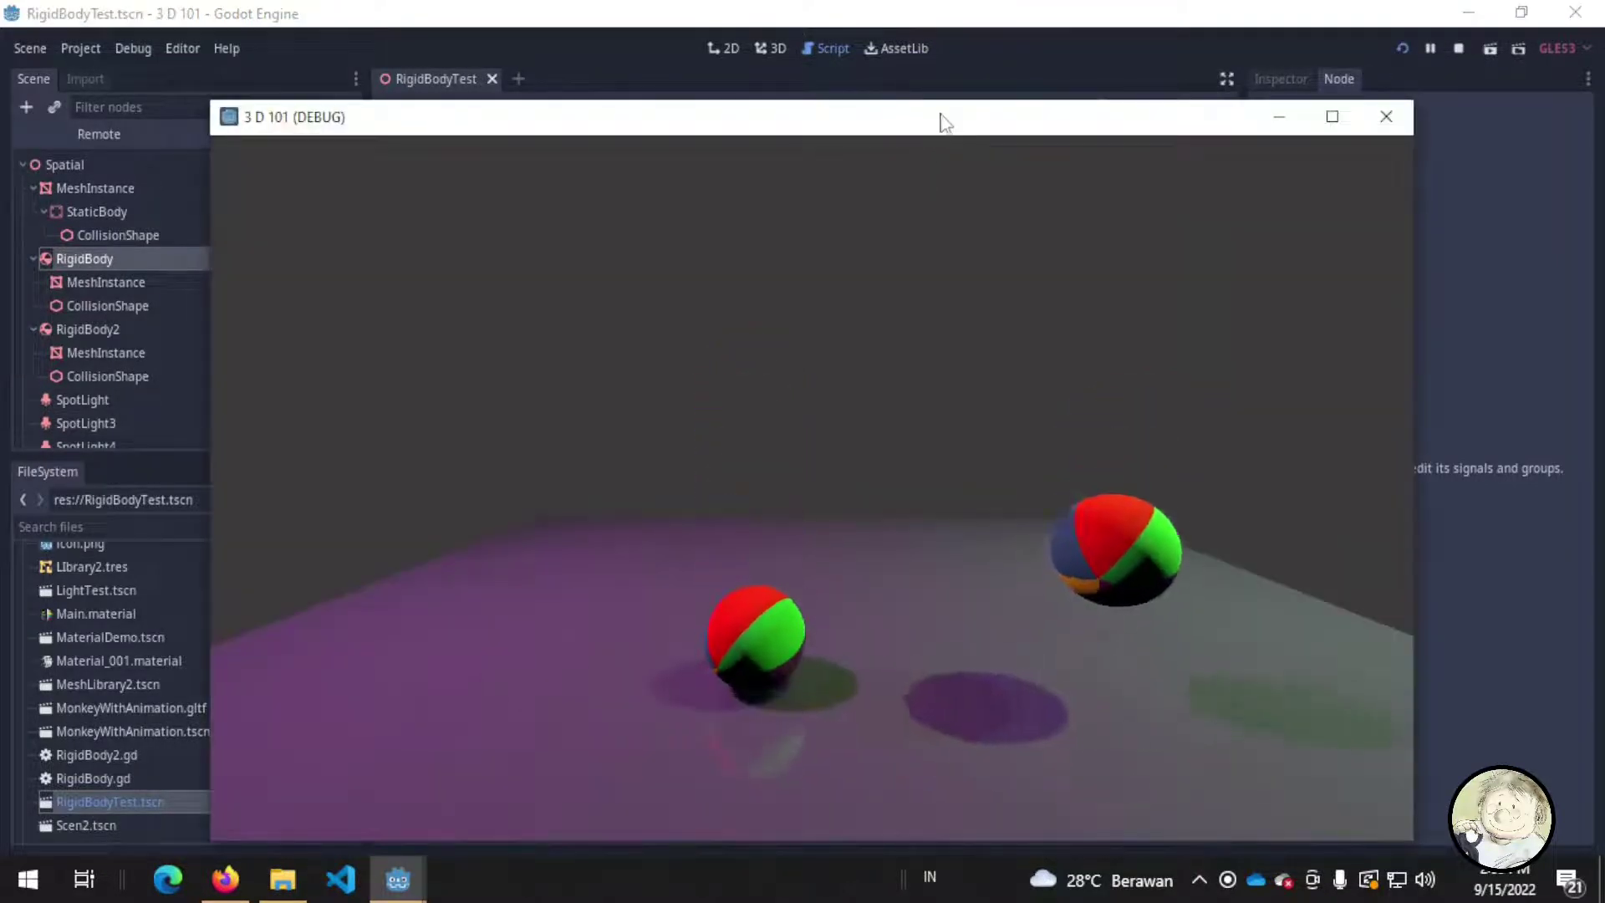
pyautogui.moveTo(942, 118); pyautogui.dragTo(1268, 61)
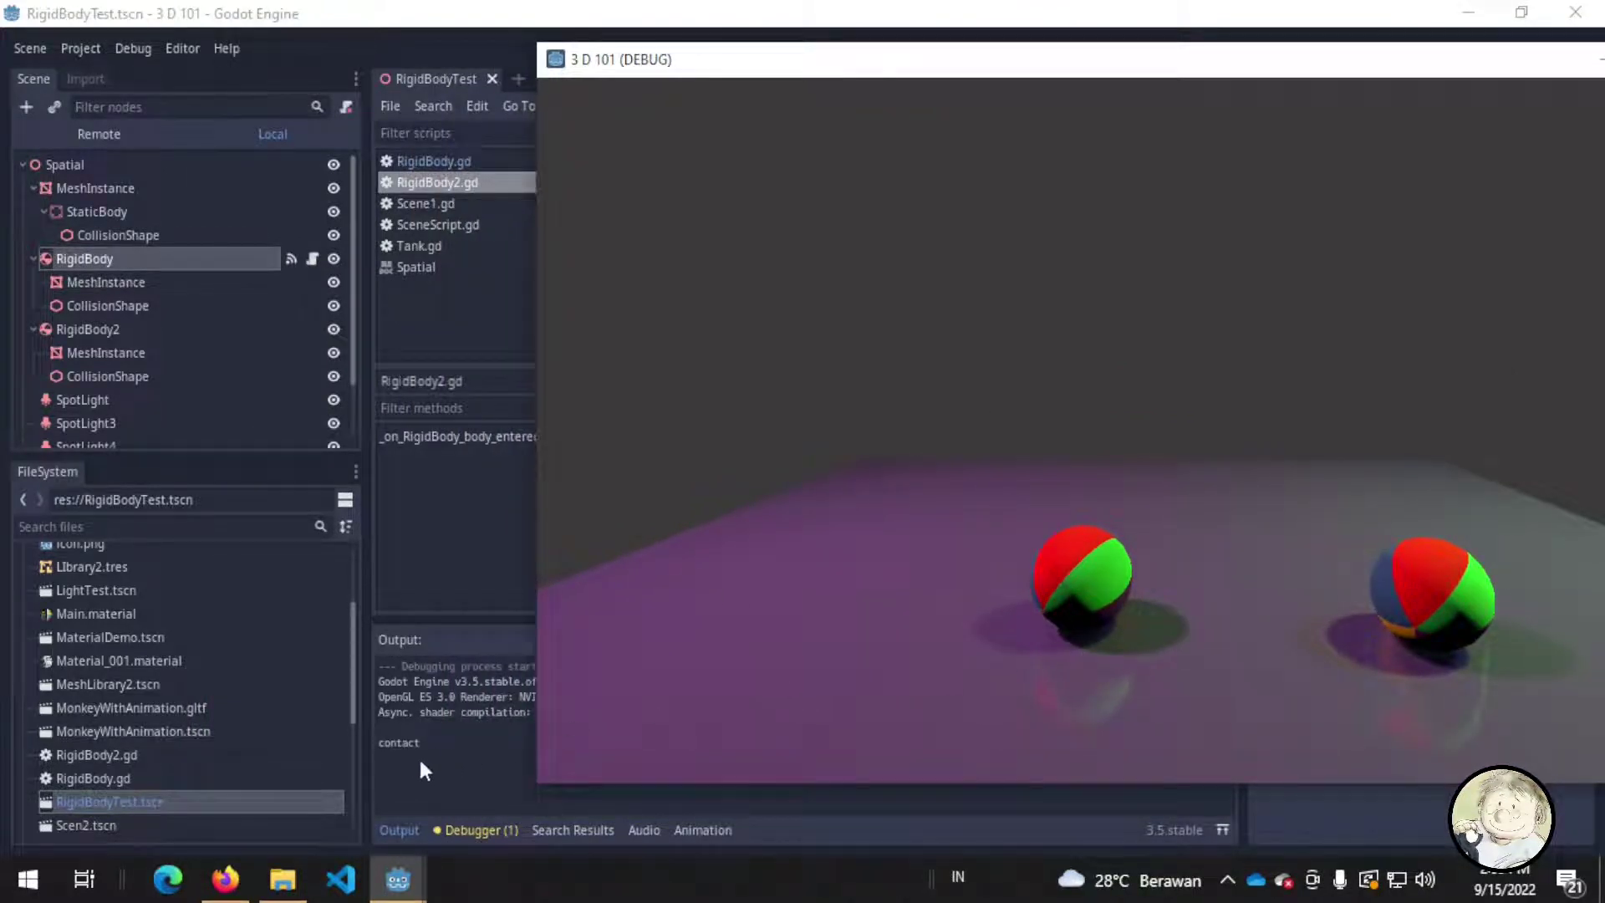
pyautogui.hotkey('alt', 'F4')
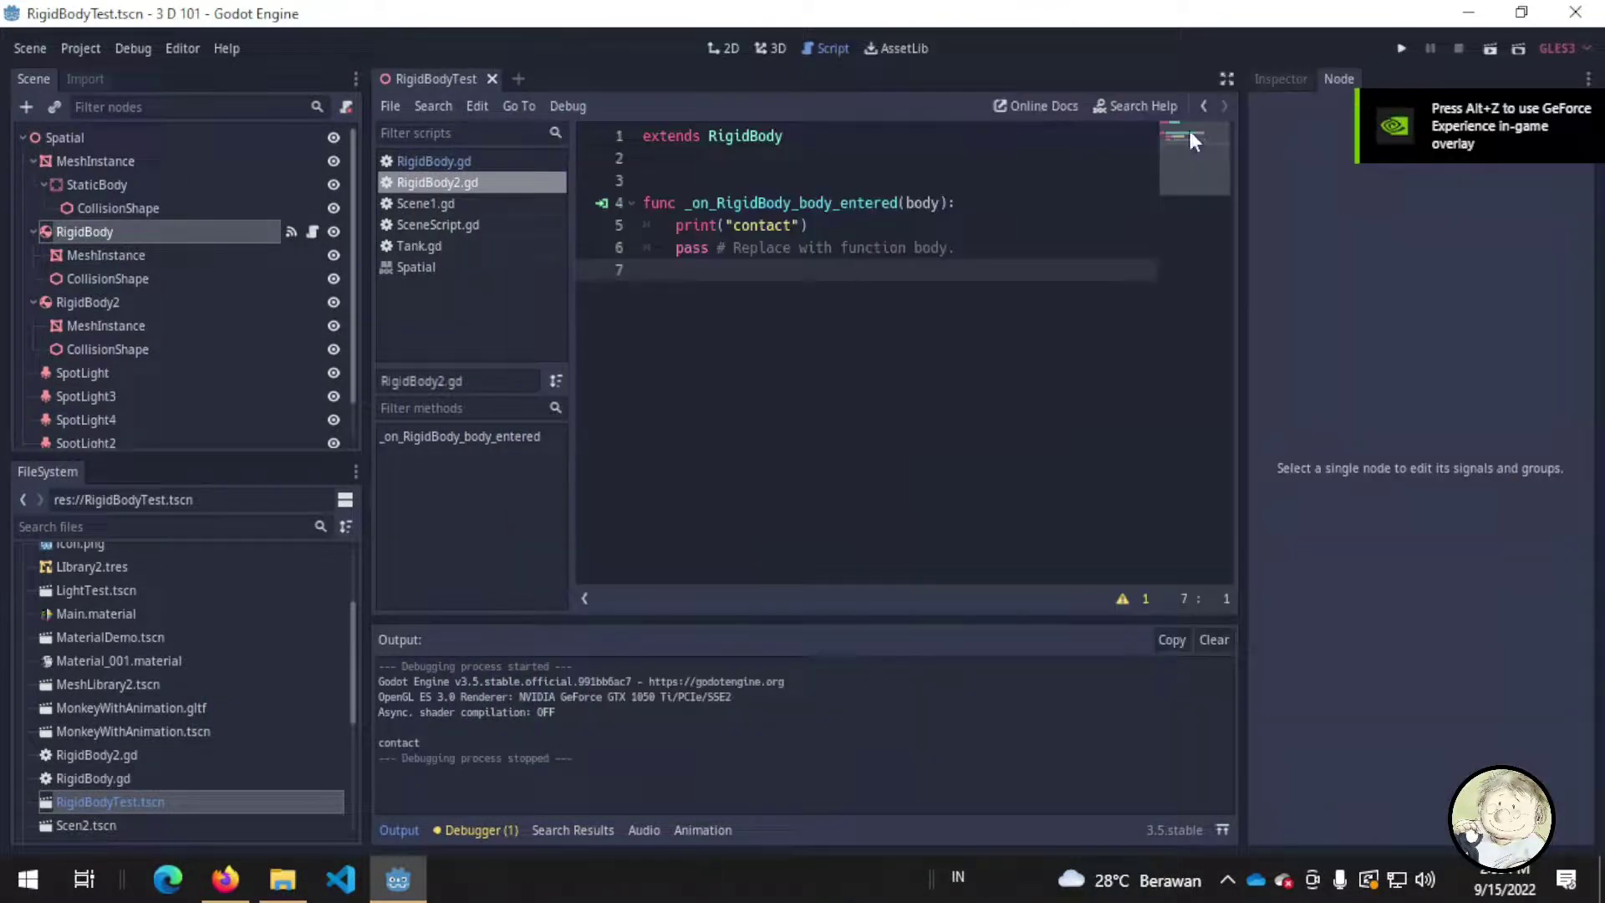
pyautogui.click(139, 231)
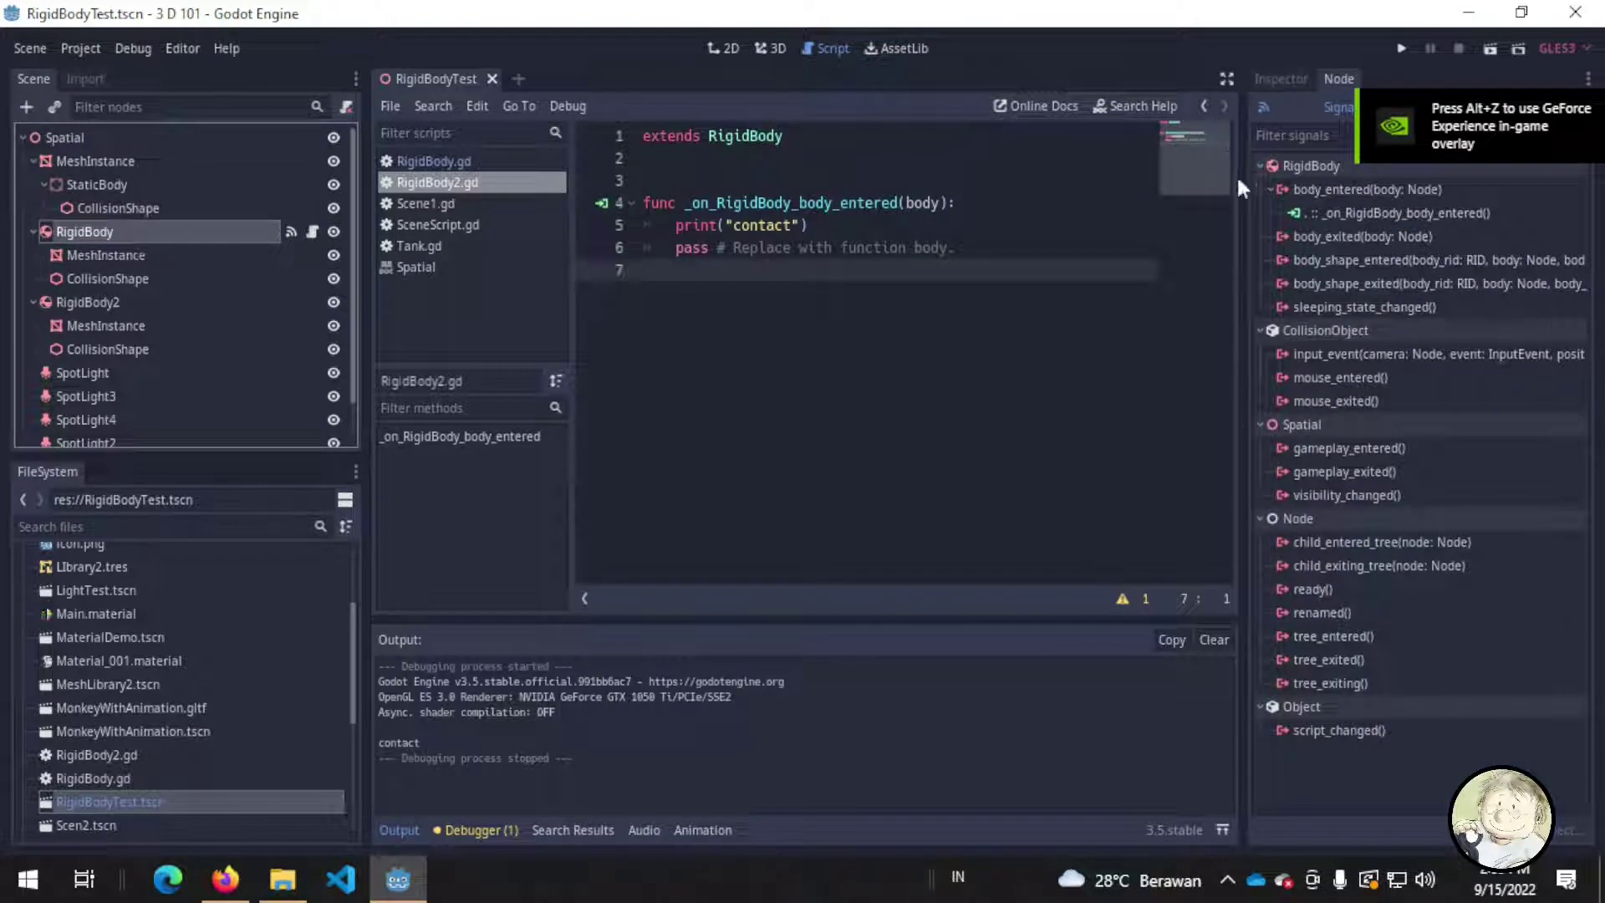
# - Set the PhysicsMaterial Bounce to 1 and test-run the scene
pyautogui.click(1292, 73)
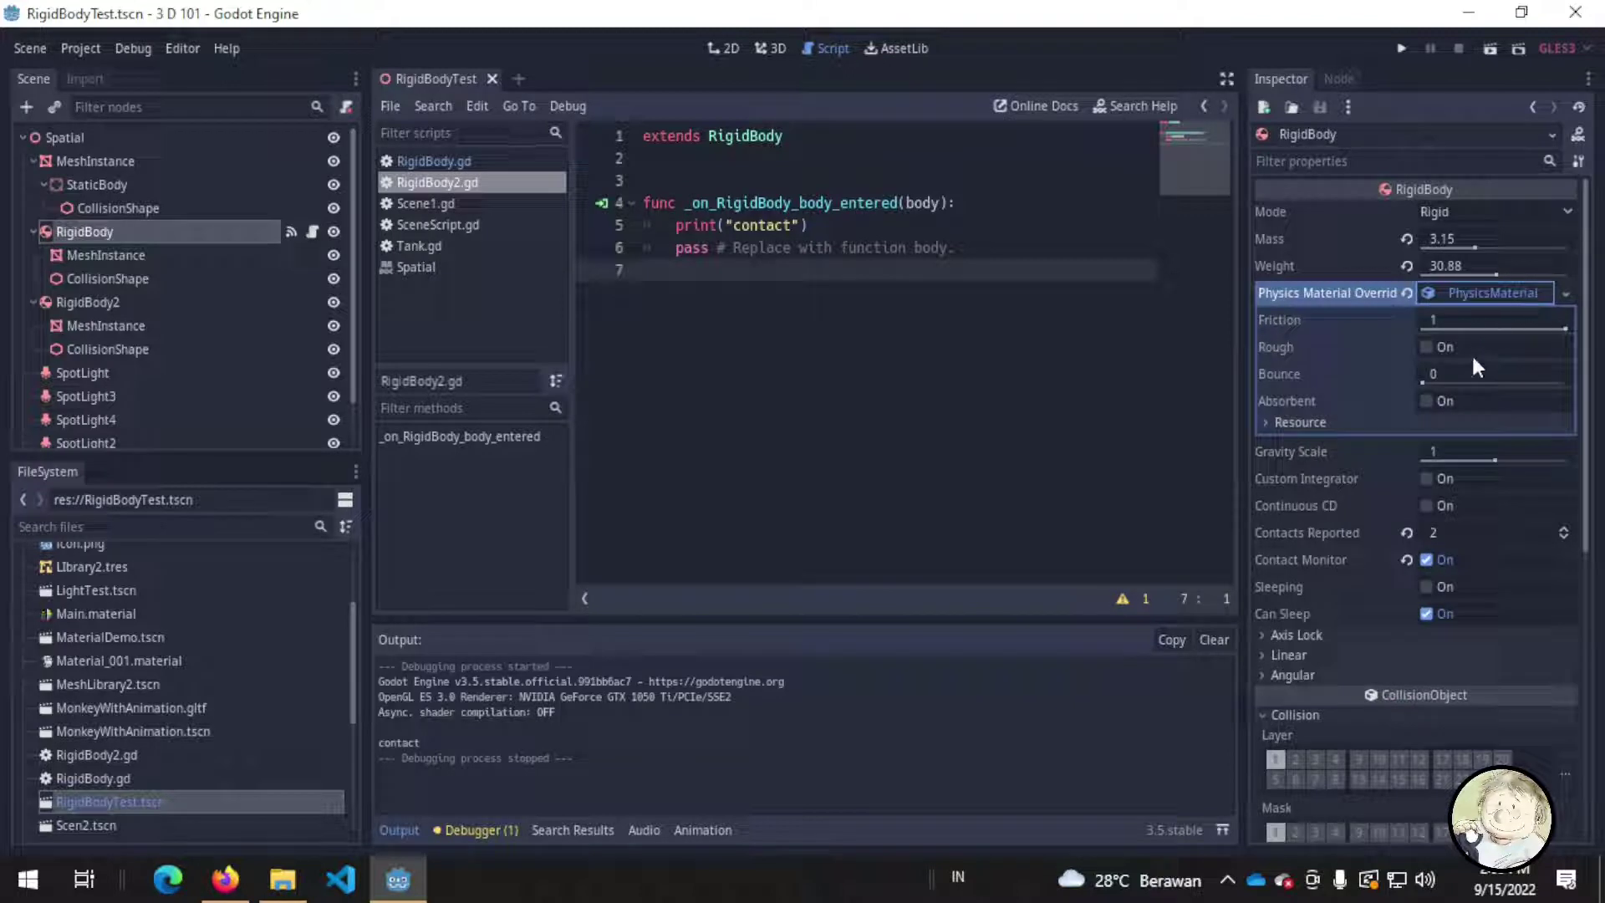
pyautogui.moveTo(1436, 380); pyautogui.dragTo(1421, 390)
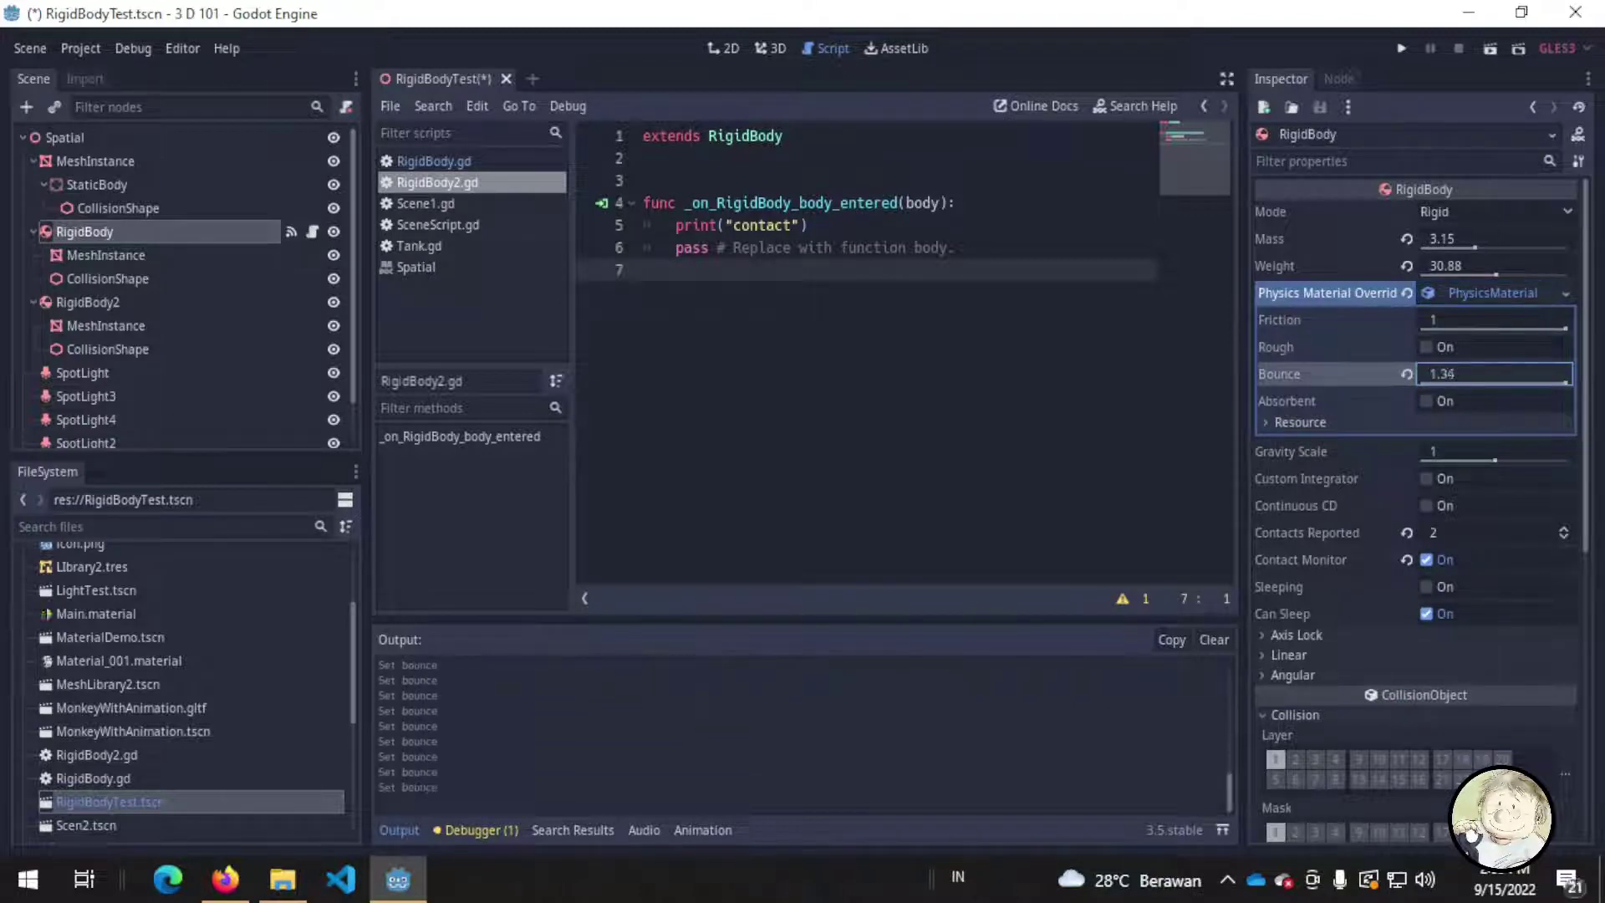
pyautogui.click(1457, 367)
pyautogui.write('1')
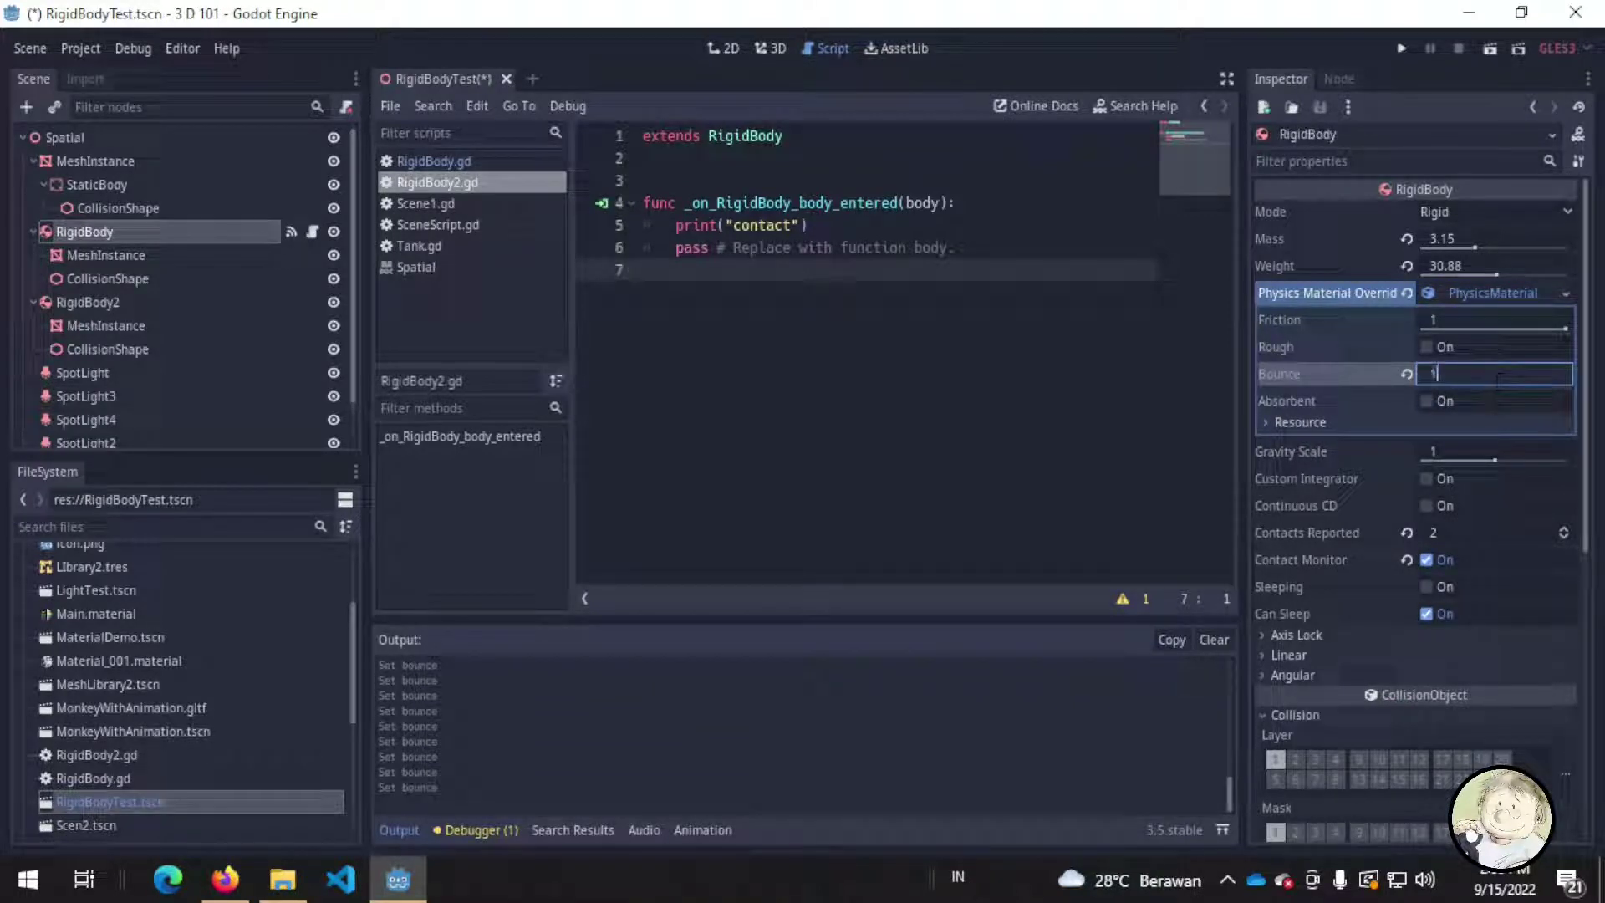
pyautogui.click(1401, 49)
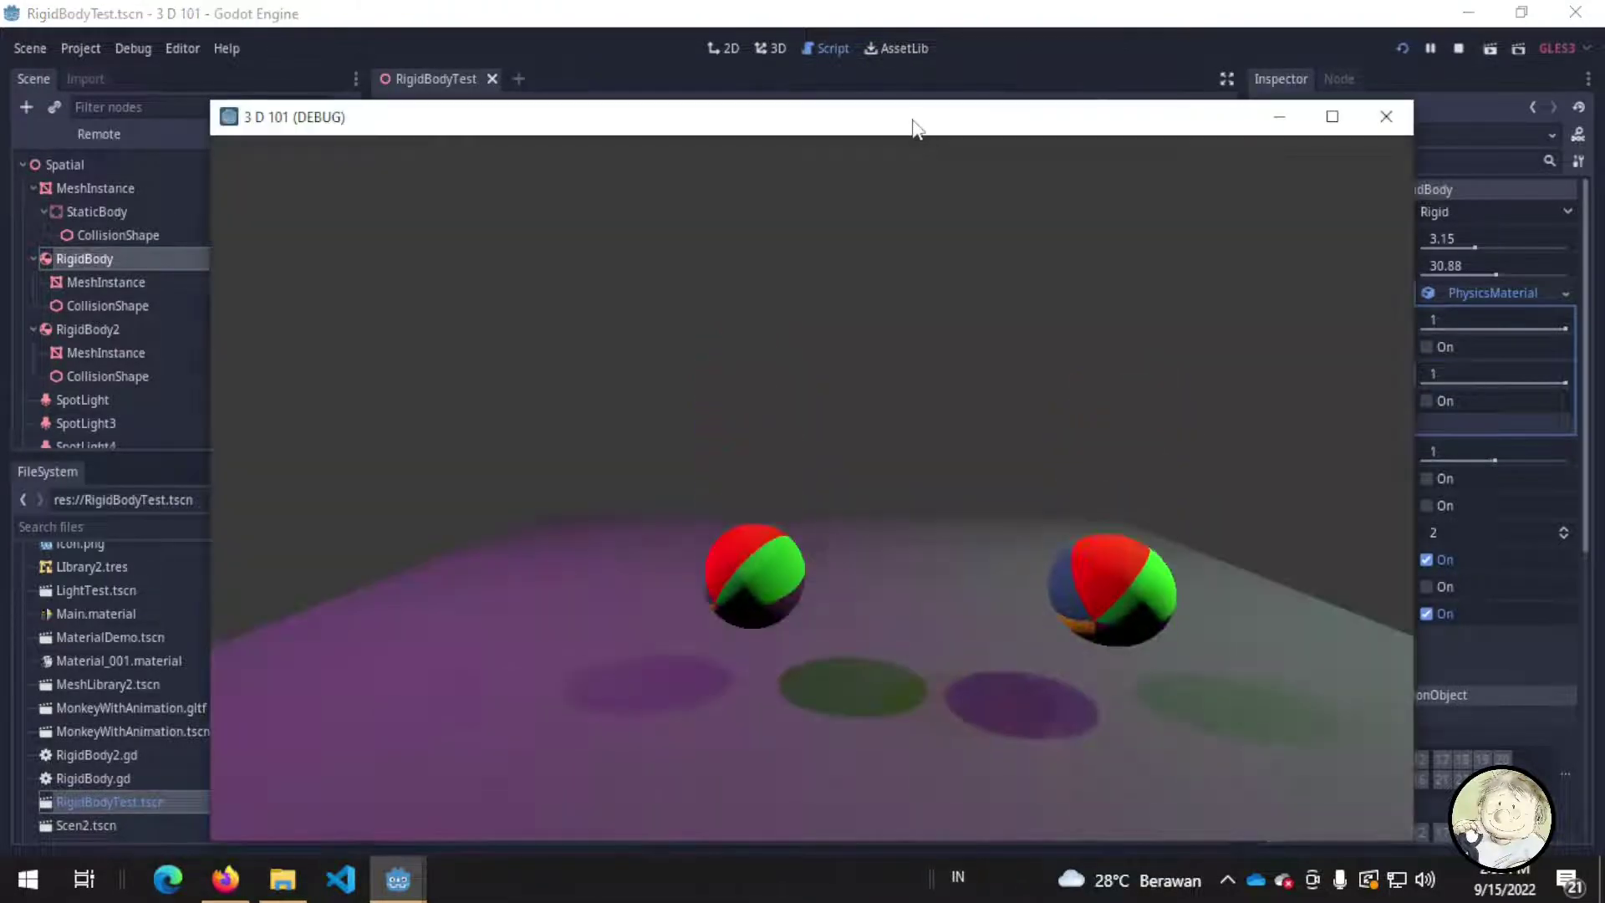
pyautogui.moveTo(915, 124); pyautogui.dragTo(1203, 107)
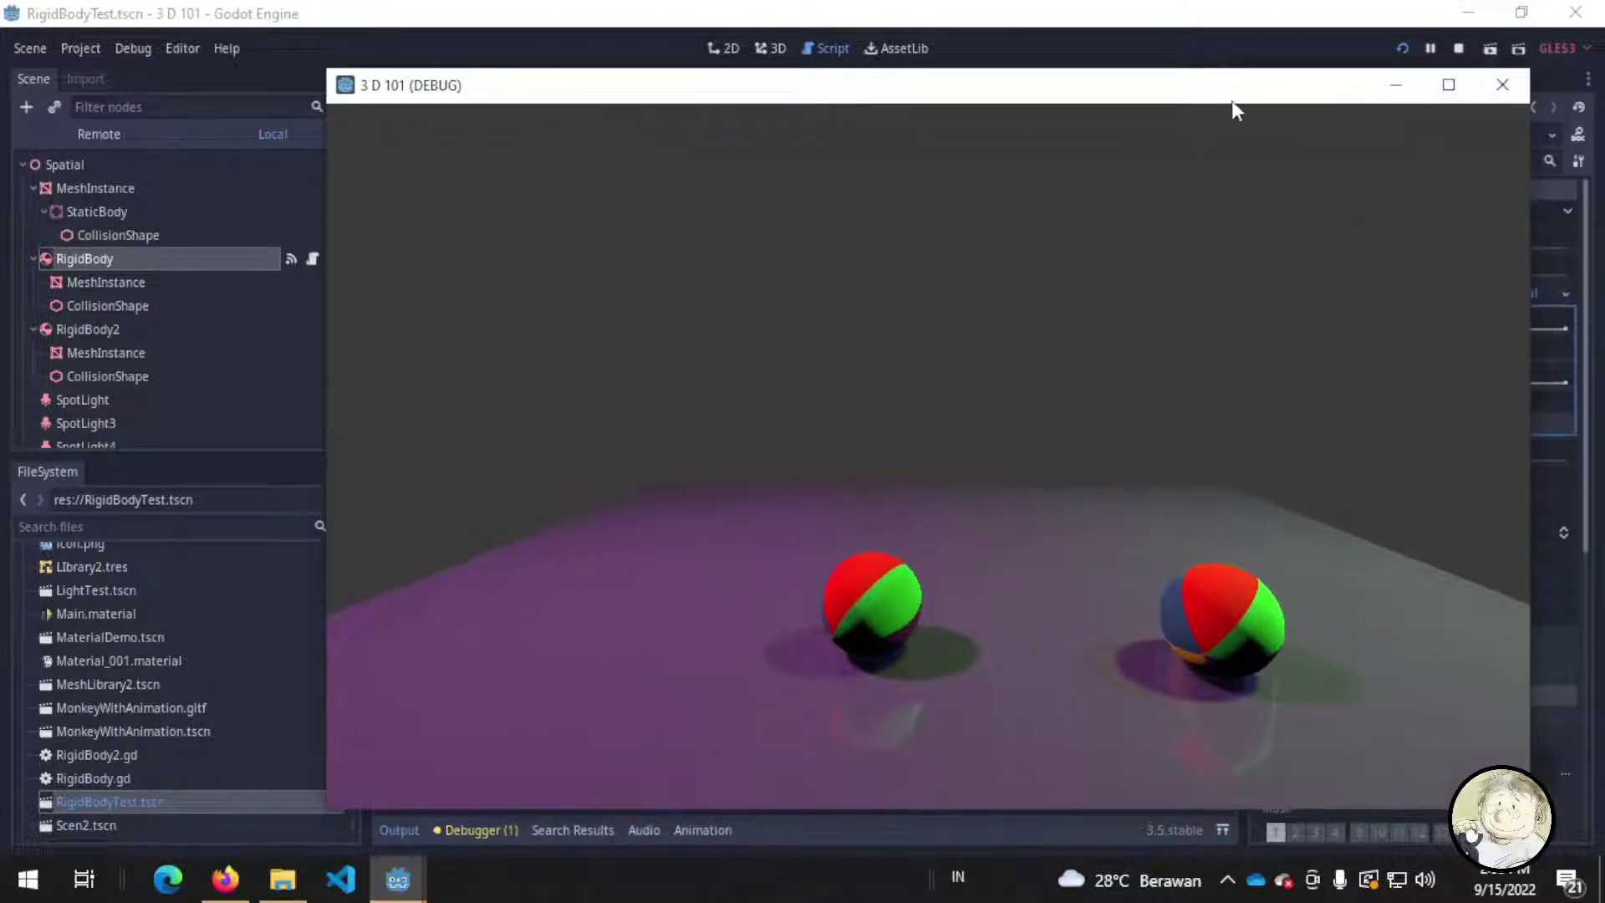
pyautogui.click(1506, 91)
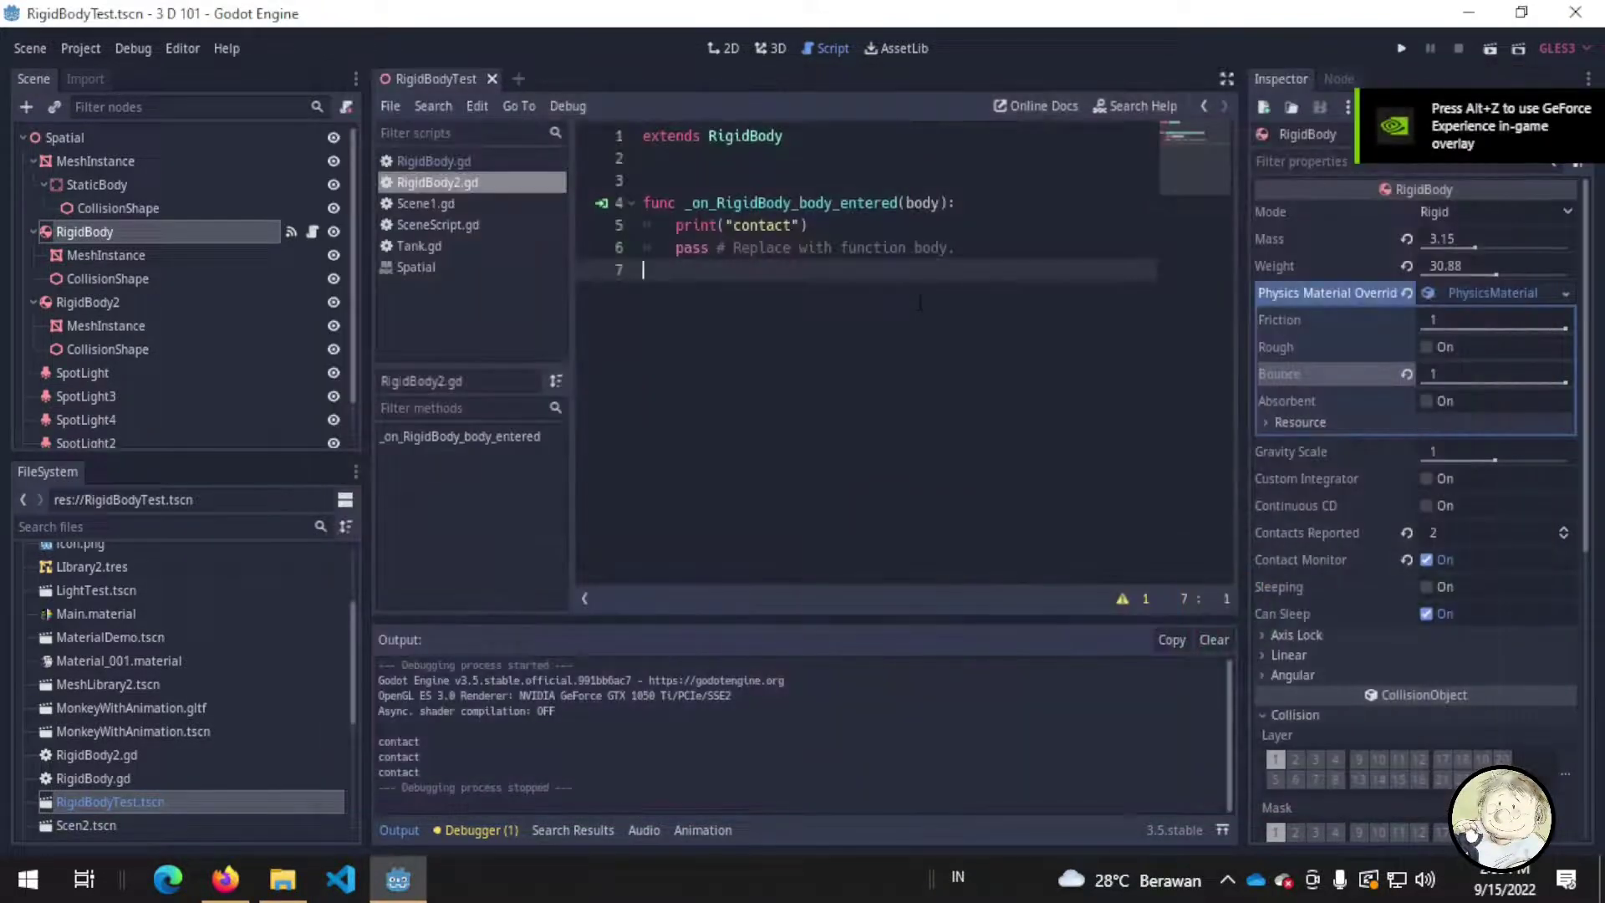
# - Return Bounce to 0, collapse the physics material and save the scene
pyautogui.click(106, 240)
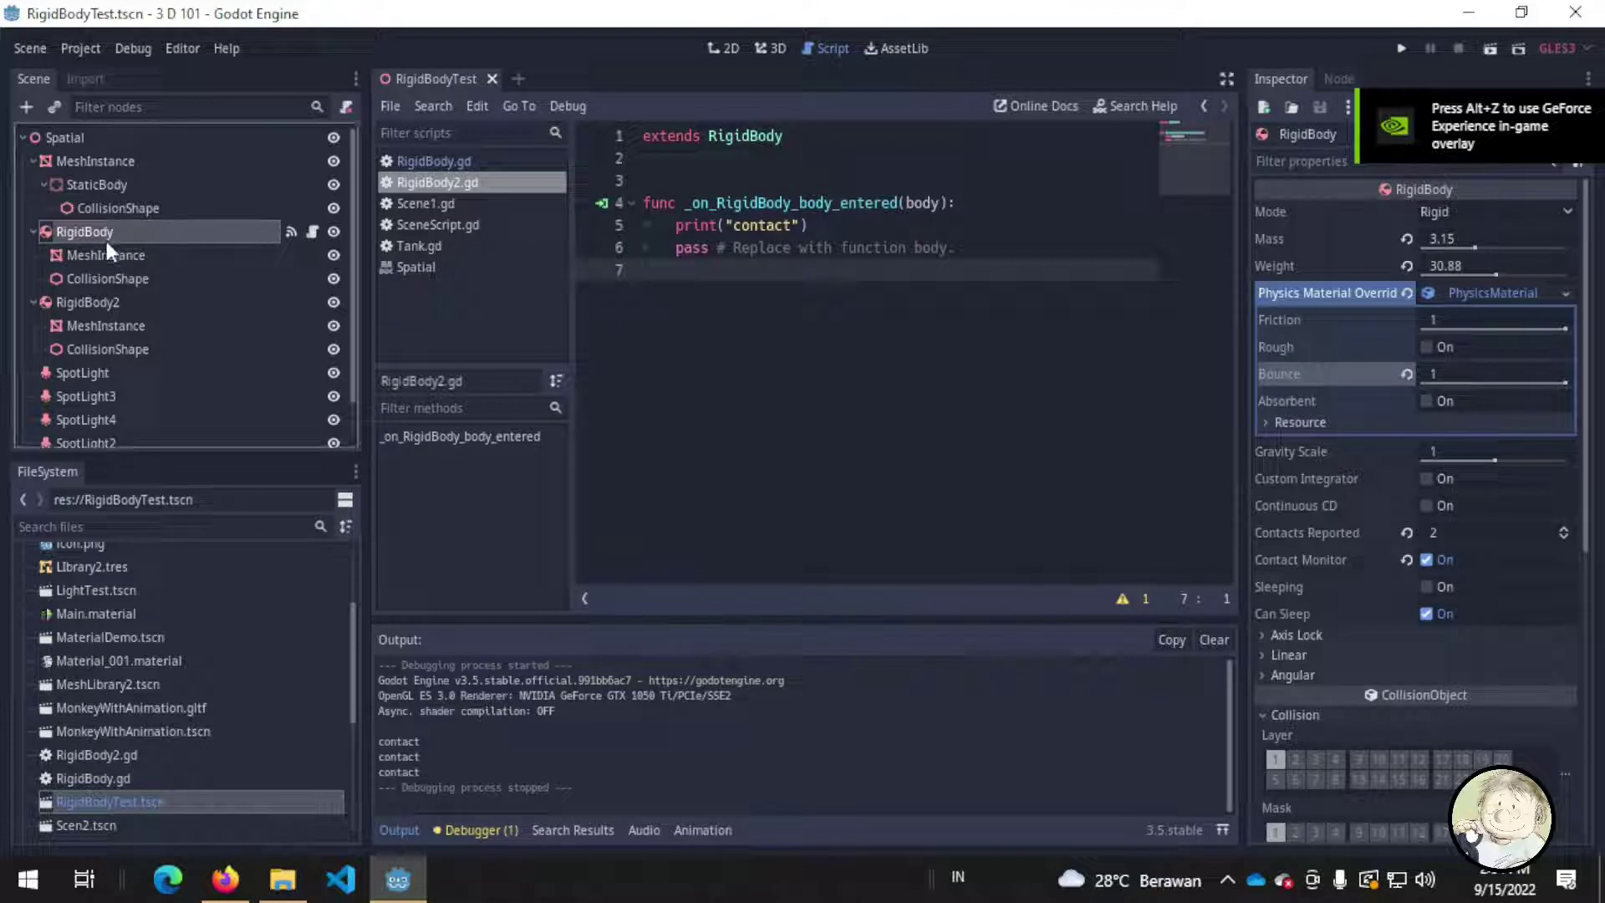
pyautogui.moveTo(1545, 380); pyautogui.dragTo(1421, 381)
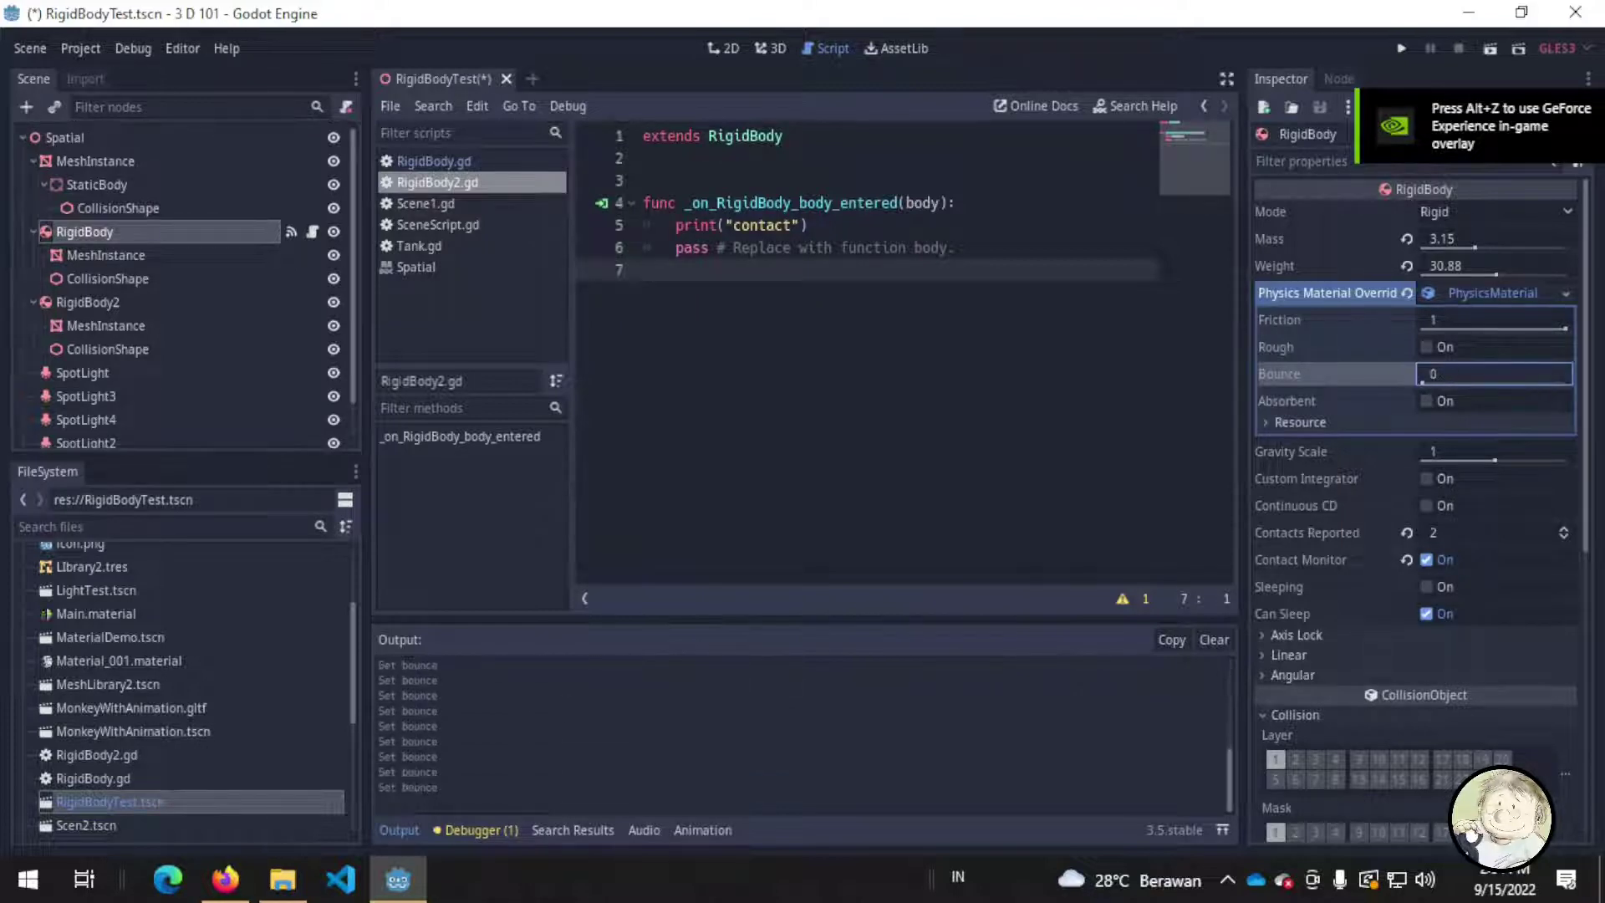
pyautogui.click(1517, 290)
pyautogui.hotkey('ctrl', 's')
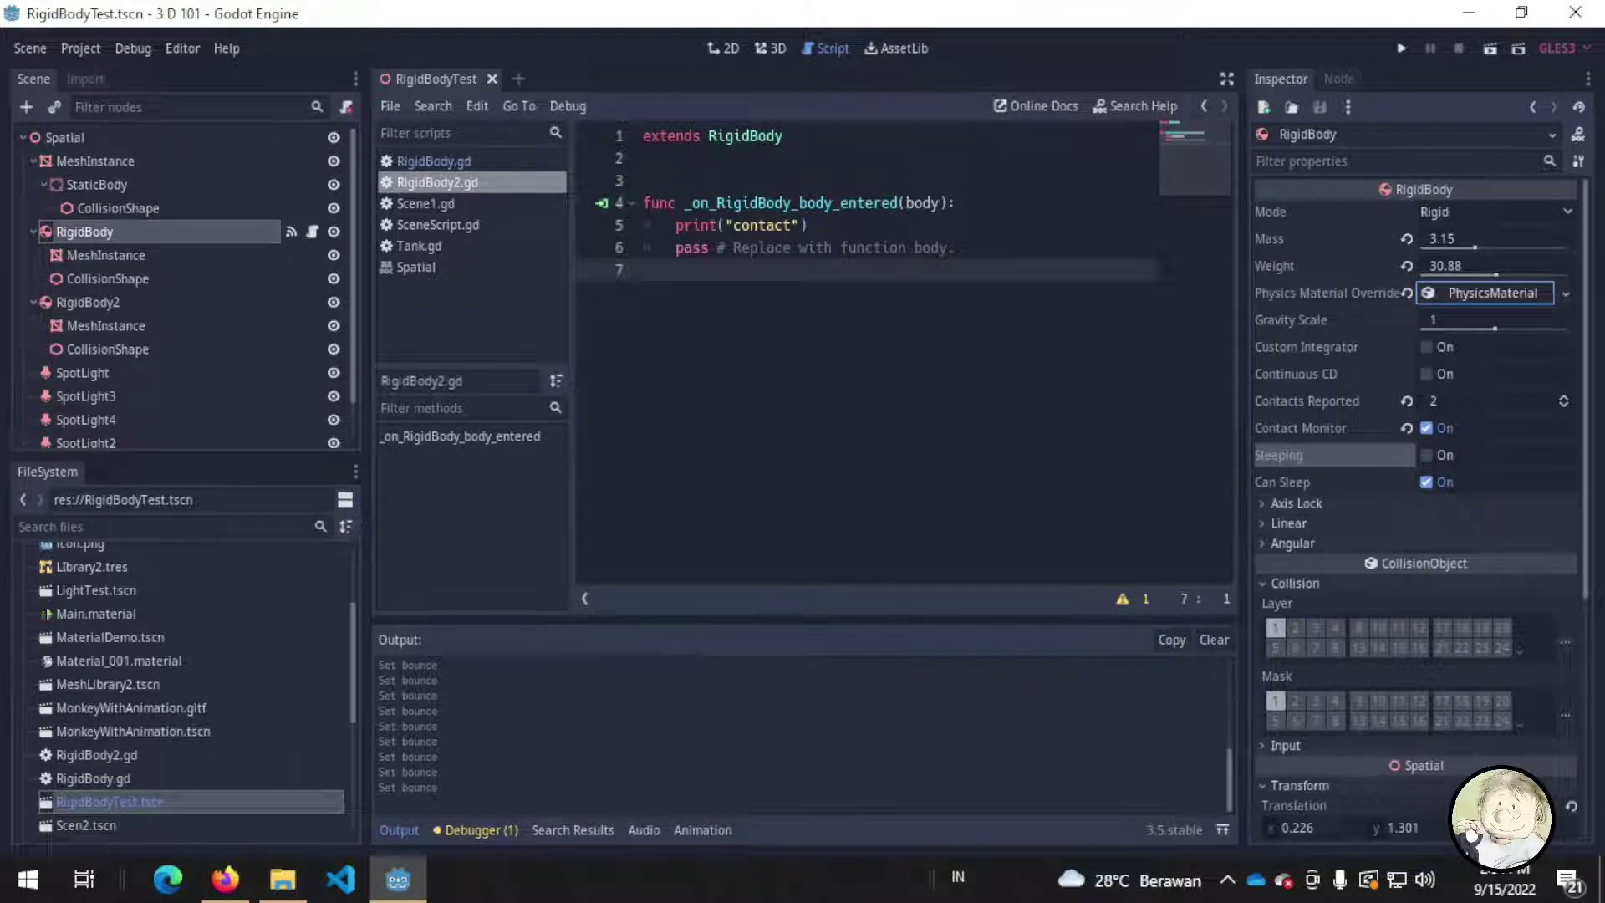
# - Switch to the 3D view and turn on Sleeping for RigidBody
pyautogui.click(770, 49)
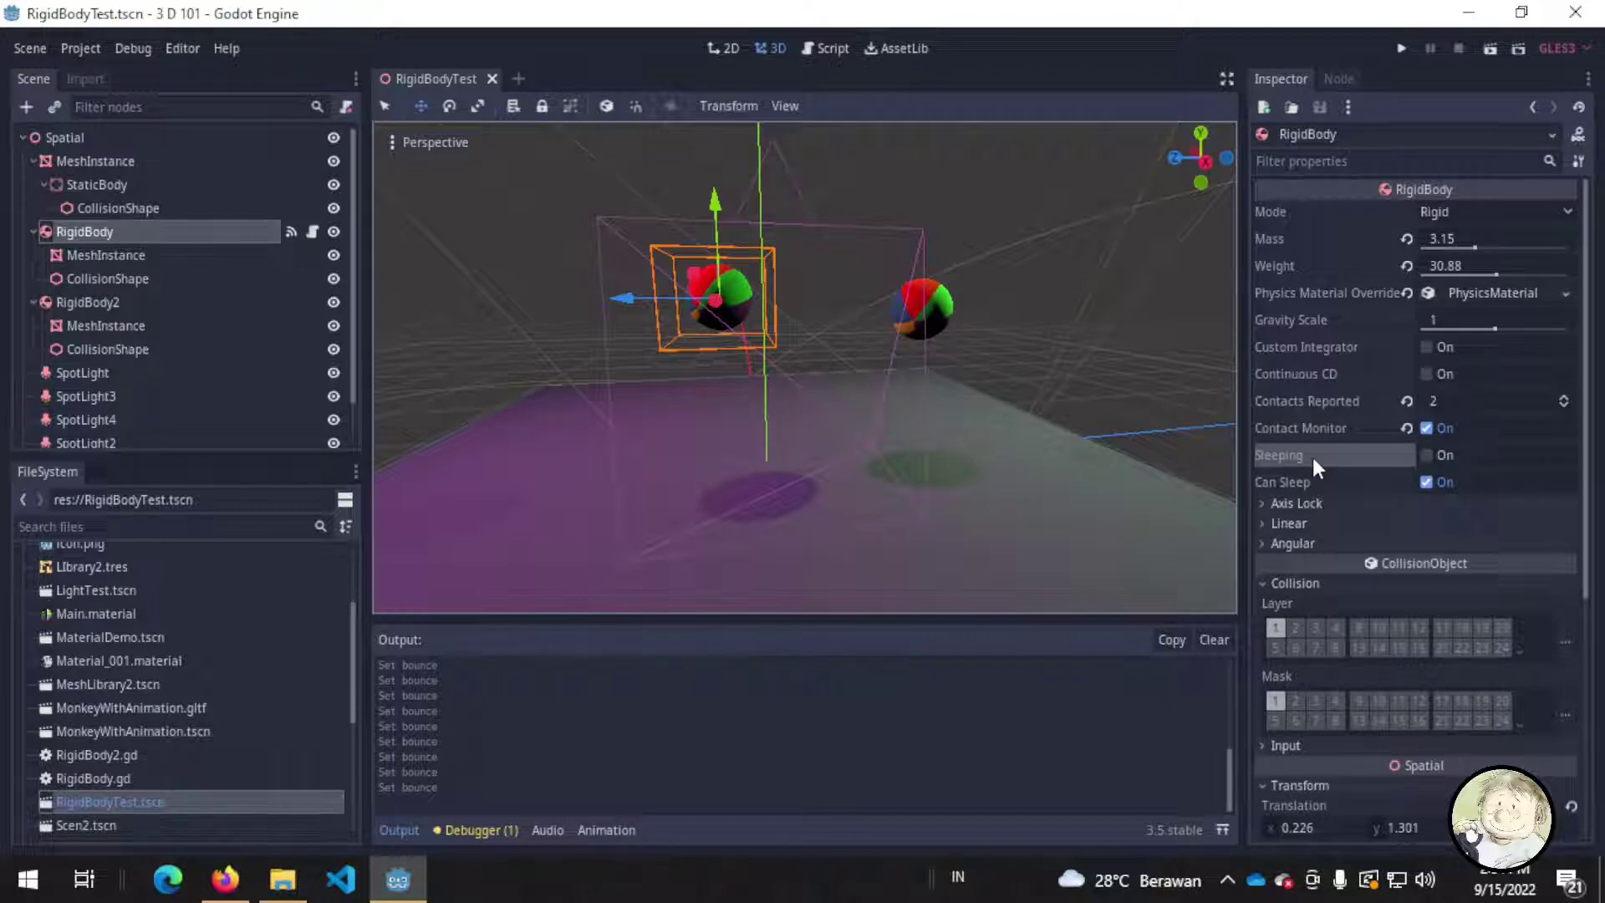
pyautogui.moveTo(1312, 458)
pyautogui.click(1431, 455)
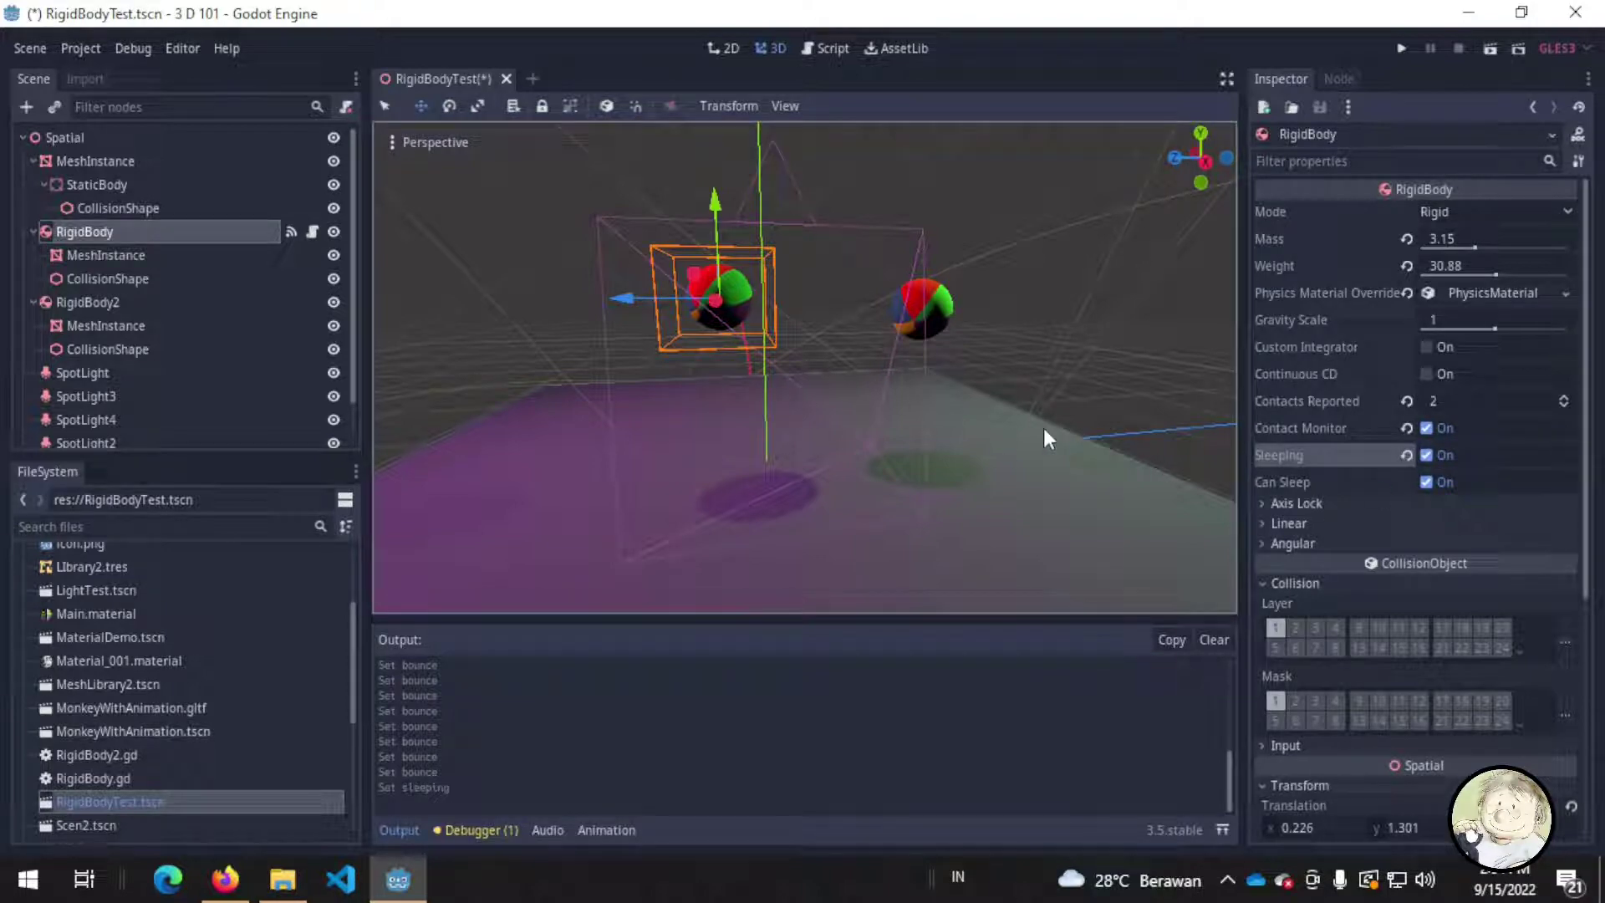
# - Test-run the scene to see the sleeping body hang mid-air, then stop it
pyautogui.click(1402, 50)
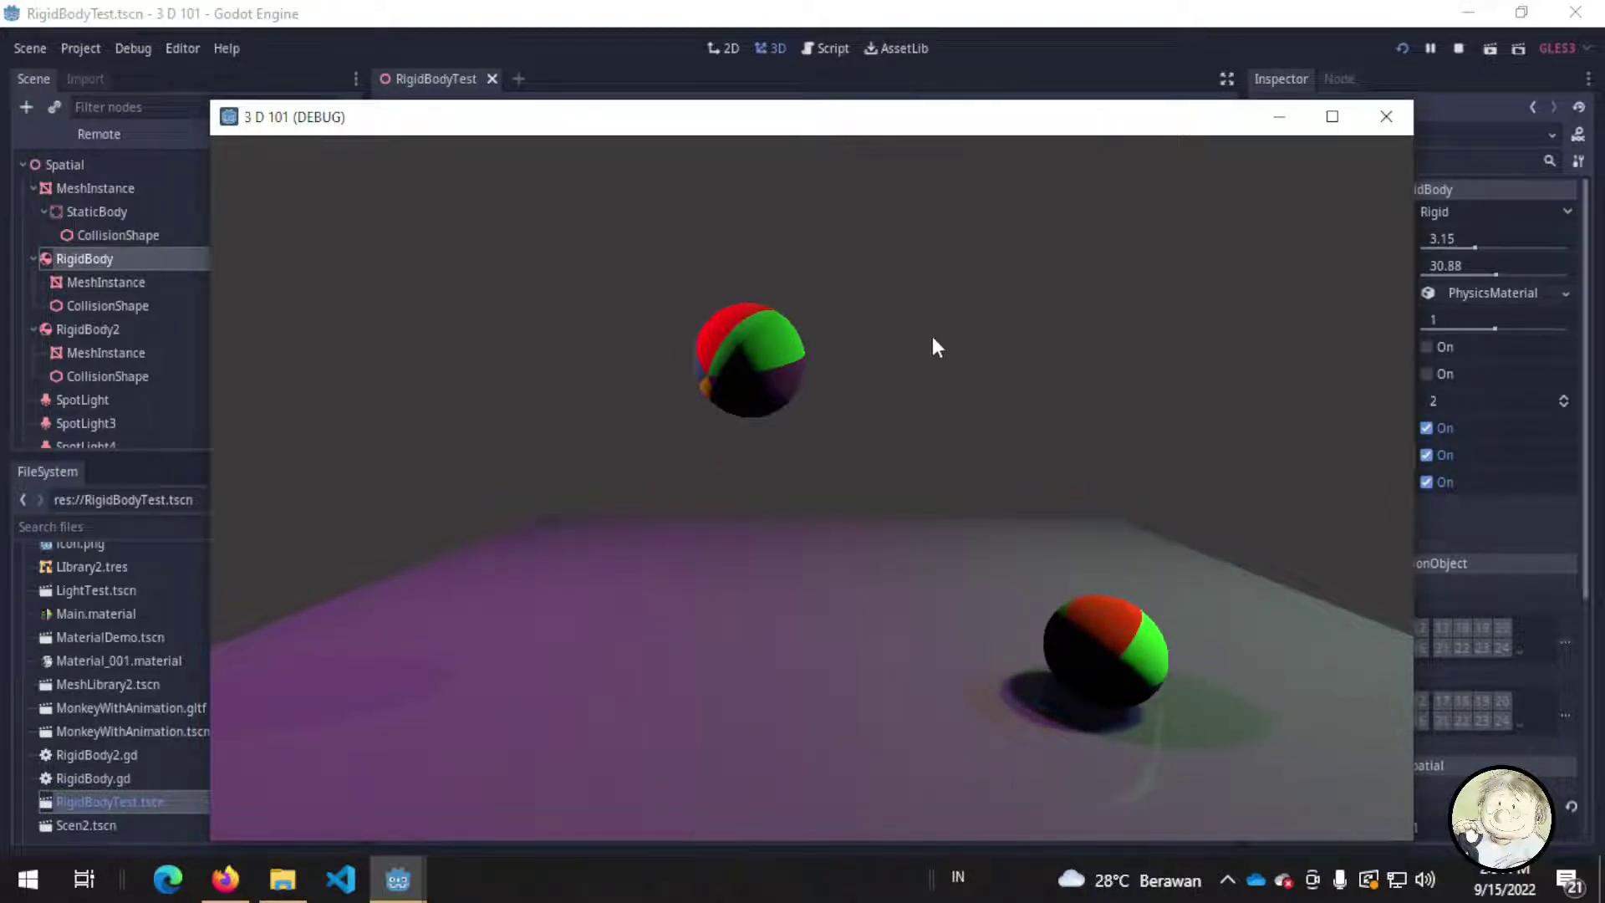
pyautogui.click(1391, 122)
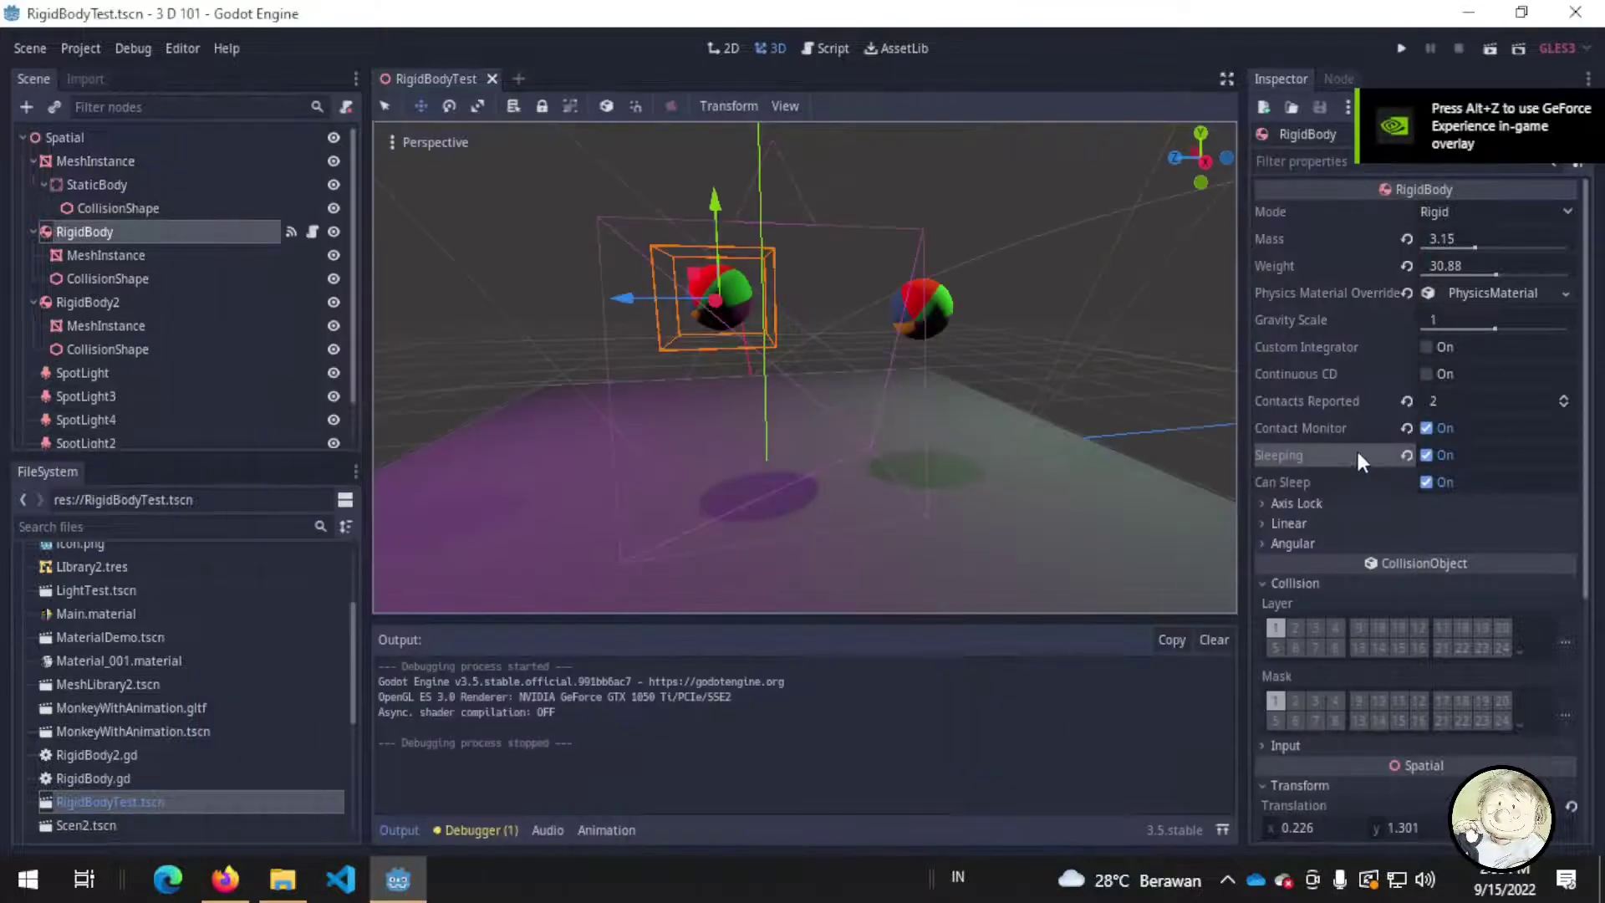
pyautogui.click(92, 53)
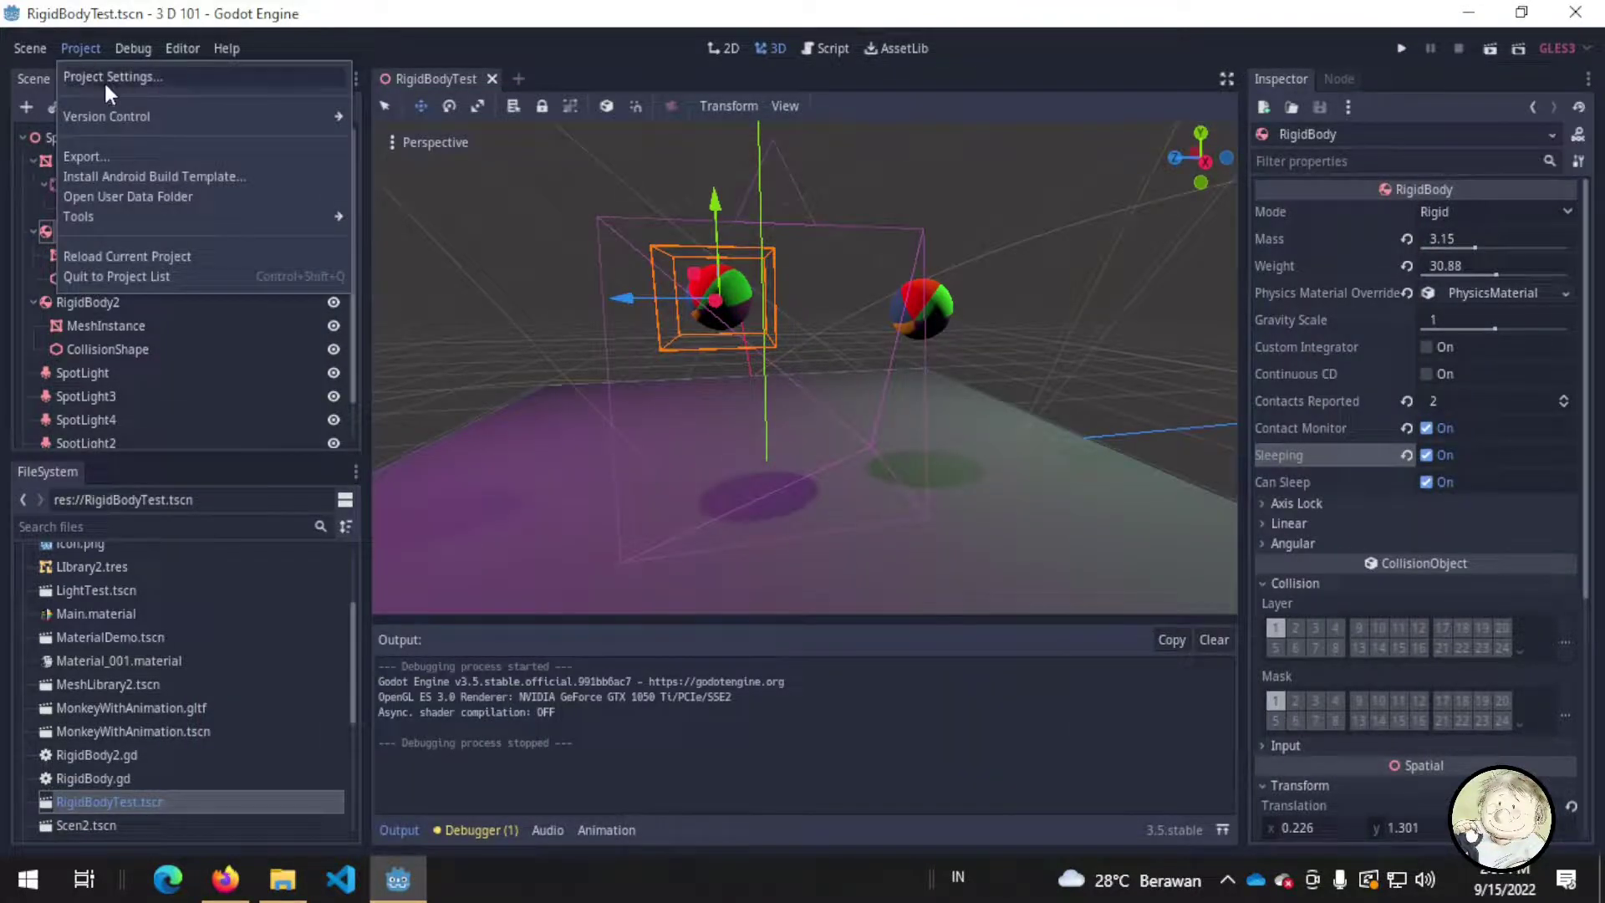
# - Switch the 3D physics engine to GodotPhysics and test-run the scene
pyautogui.click(108, 78)
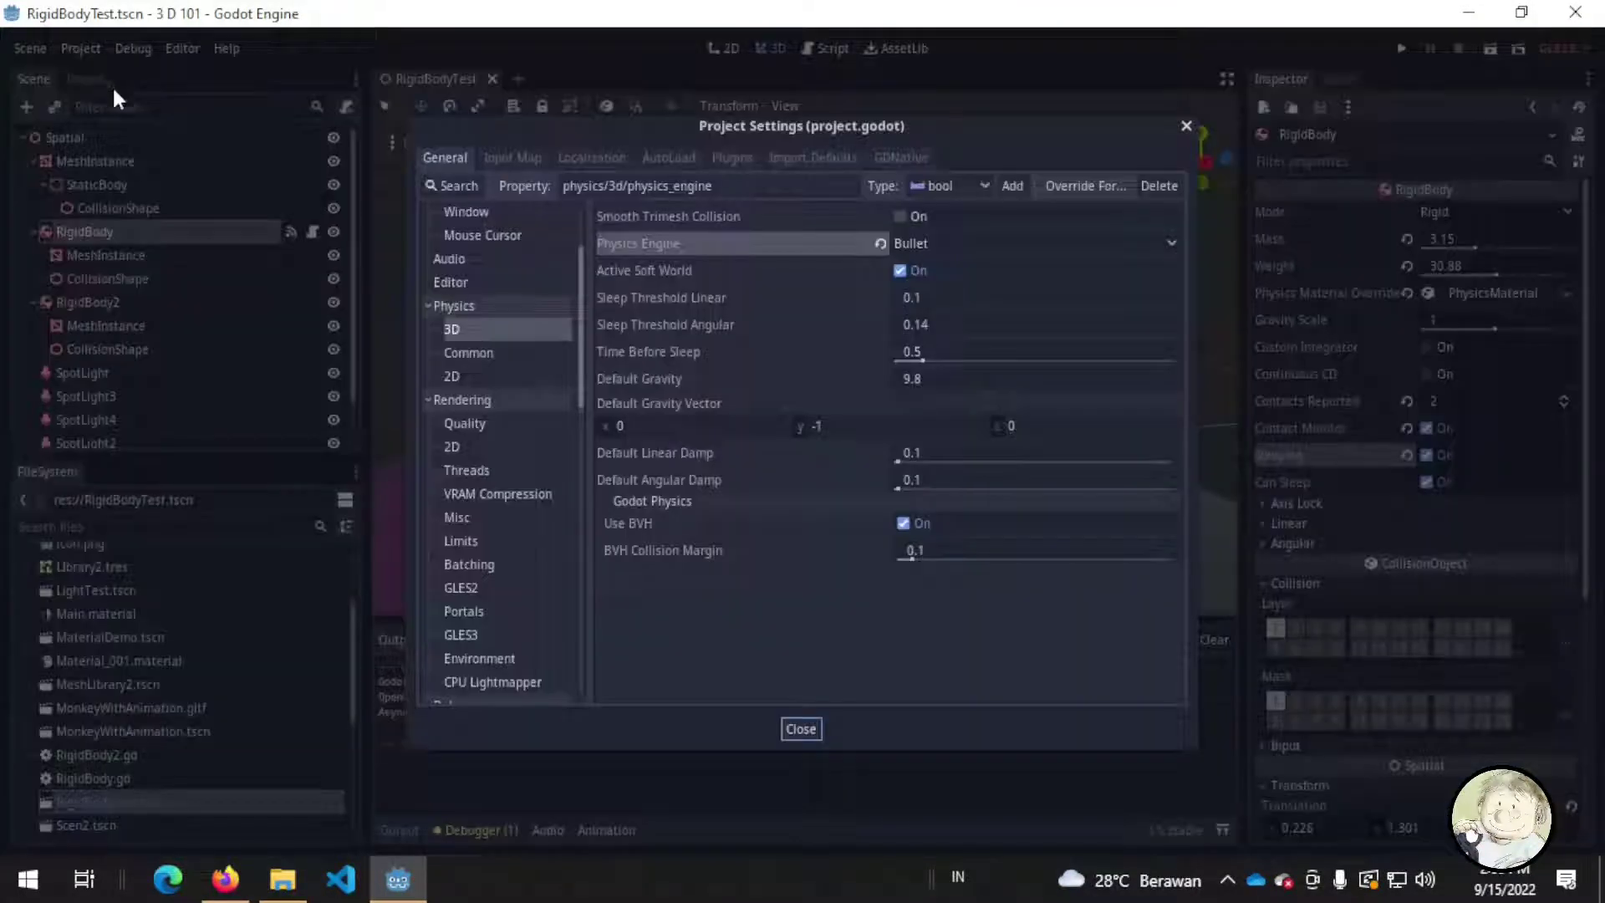
pyautogui.click(1098, 245)
pyautogui.click(1089, 308)
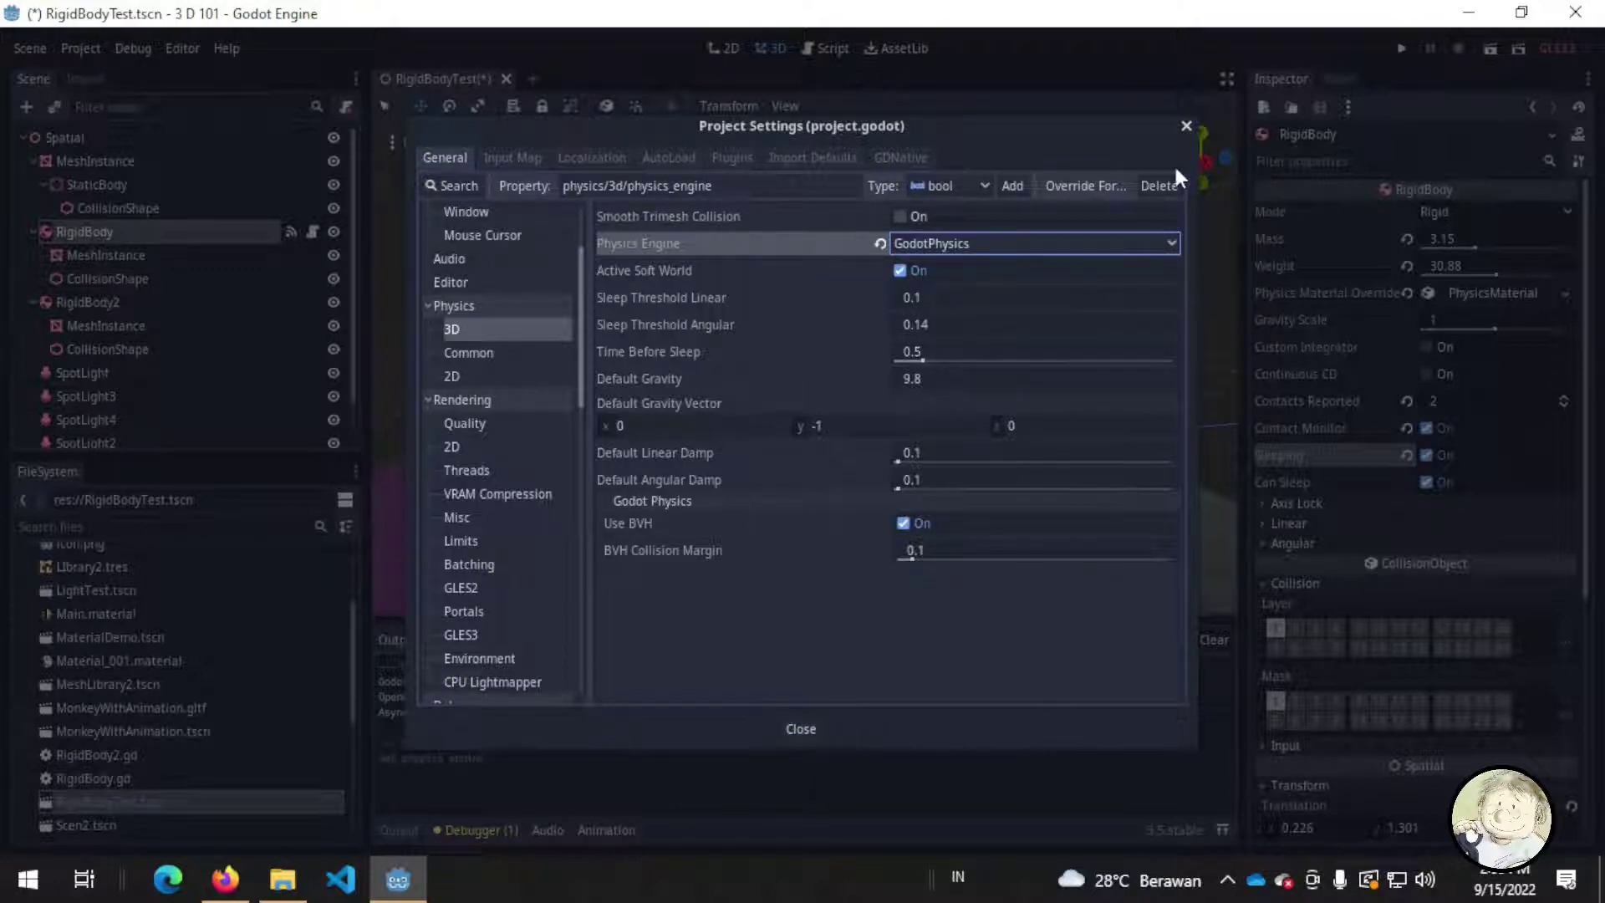
pyautogui.click(1186, 126)
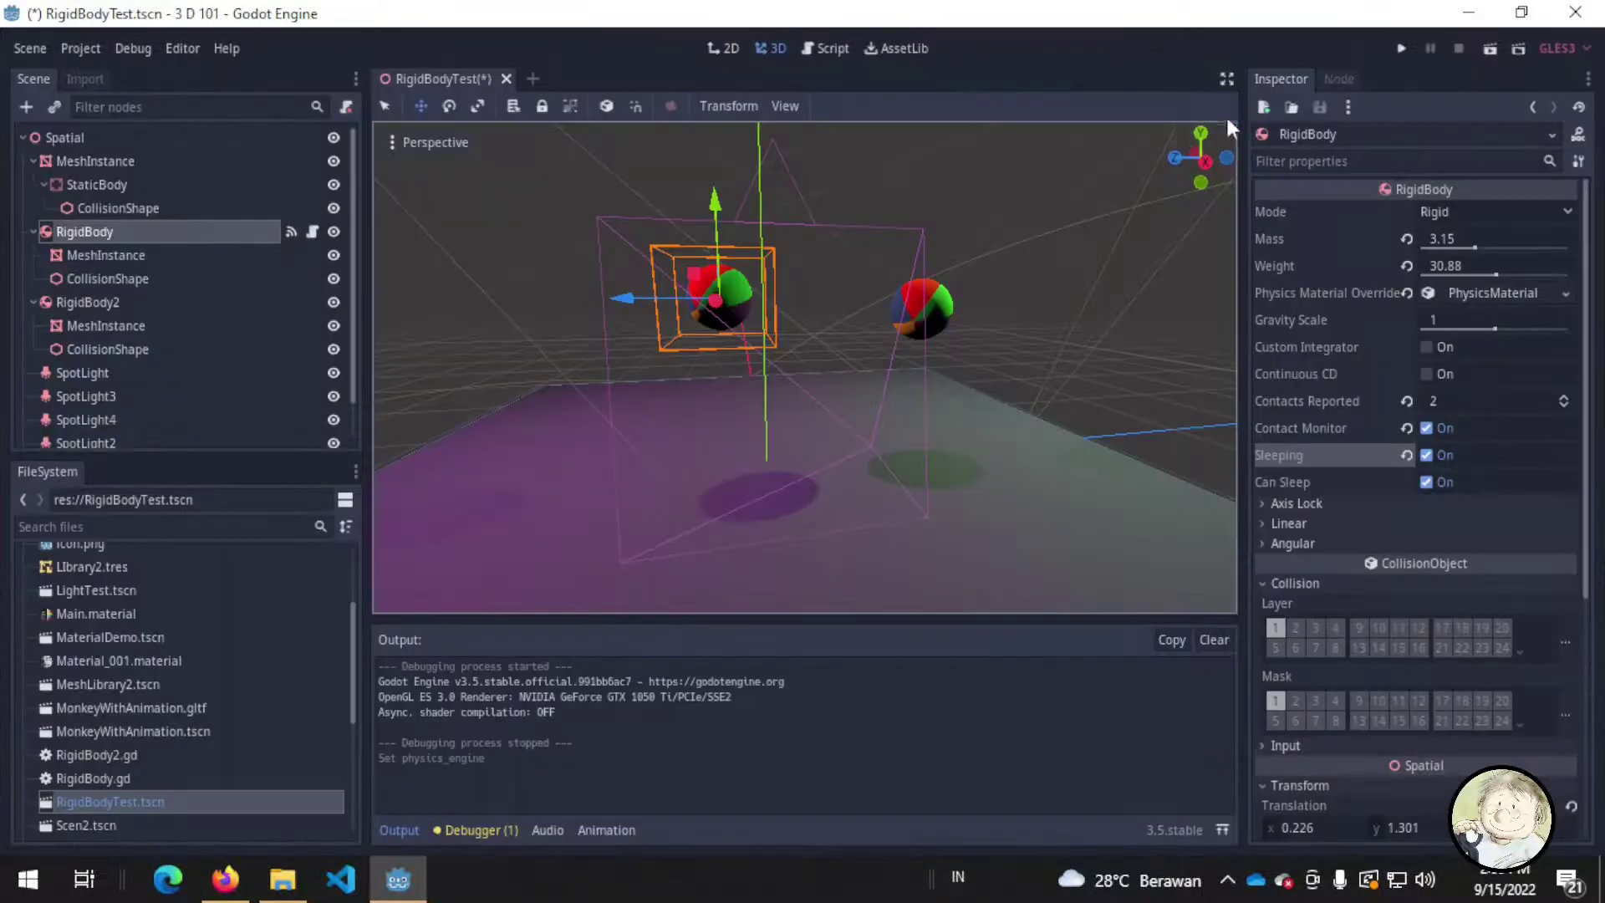
pyautogui.click(1400, 49)
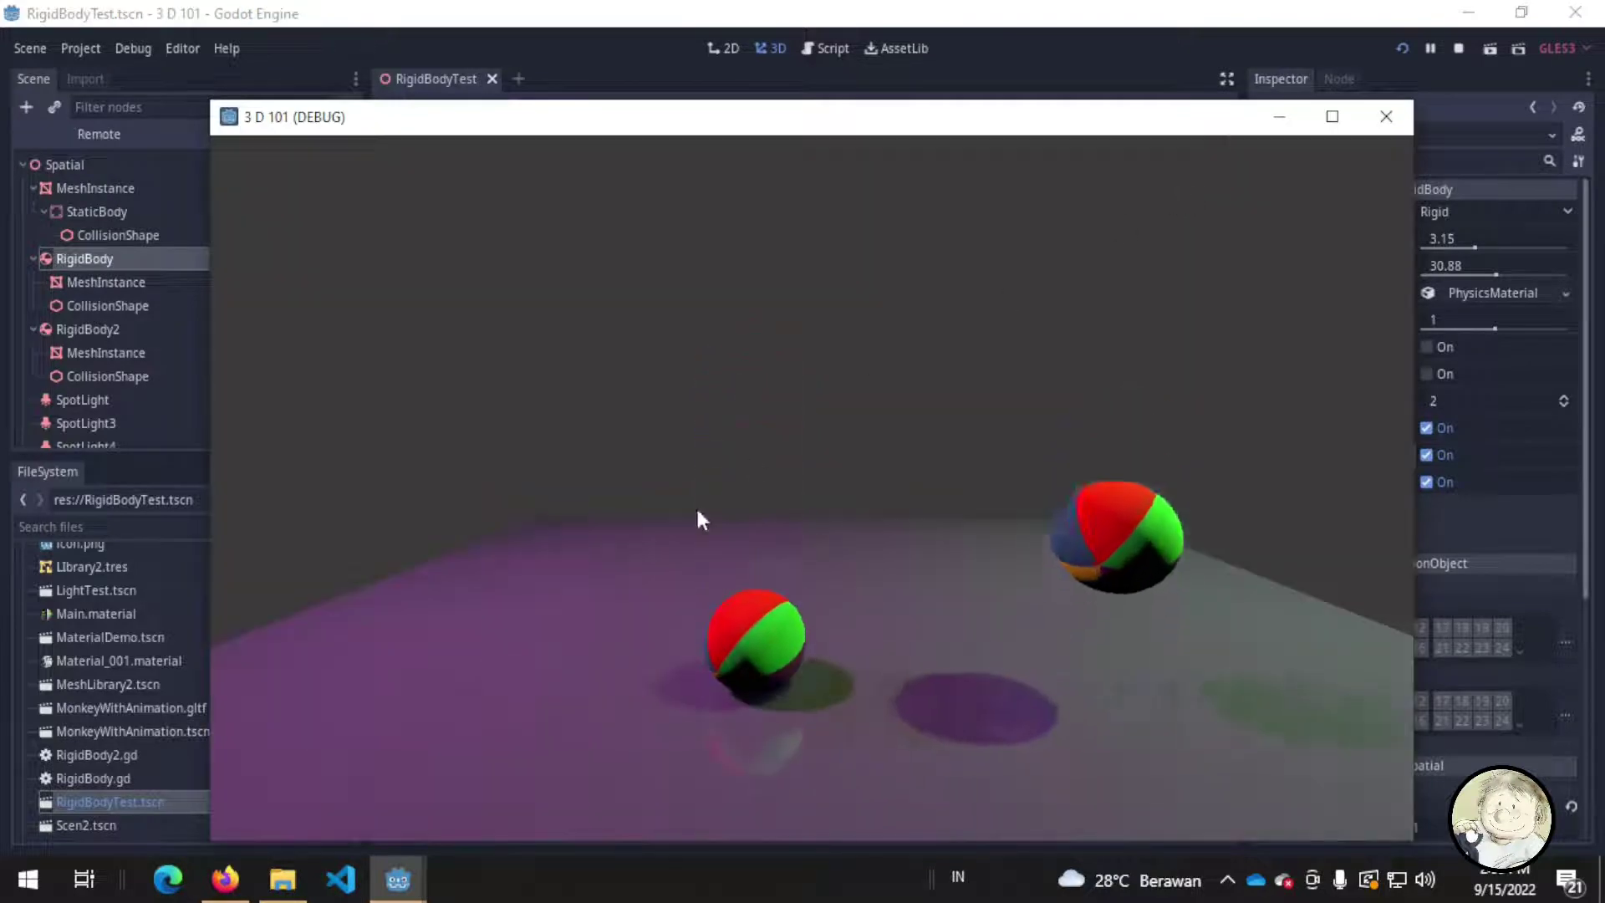
pyautogui.click(1388, 117)
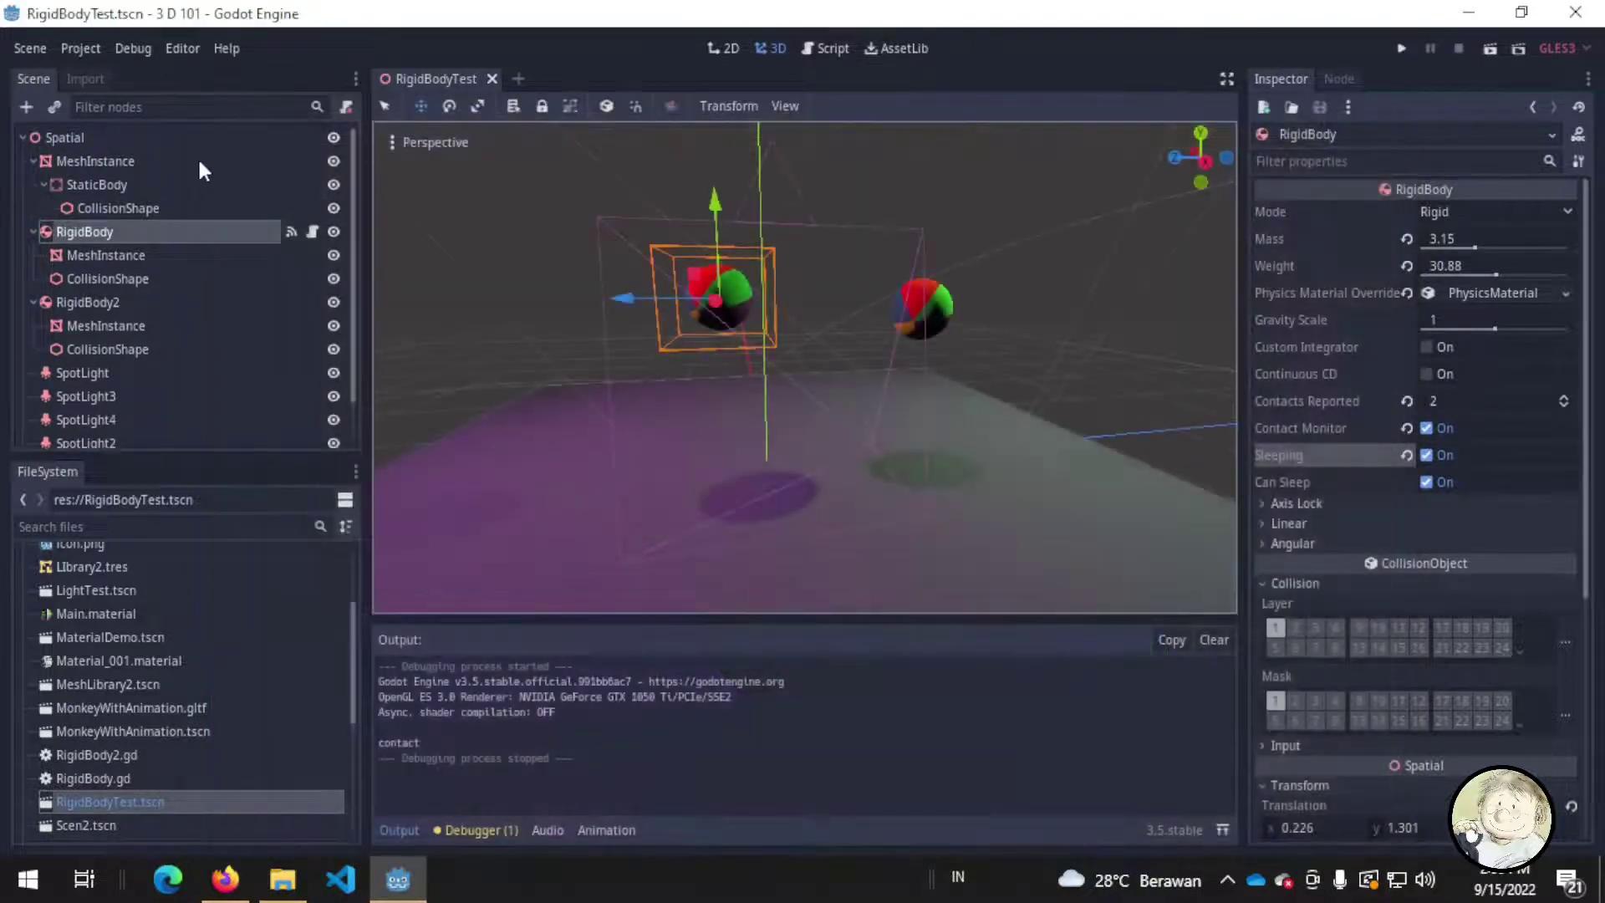
# - Set the 3D physics engine back to Bullet in Project Settings
pyautogui.click(83, 48)
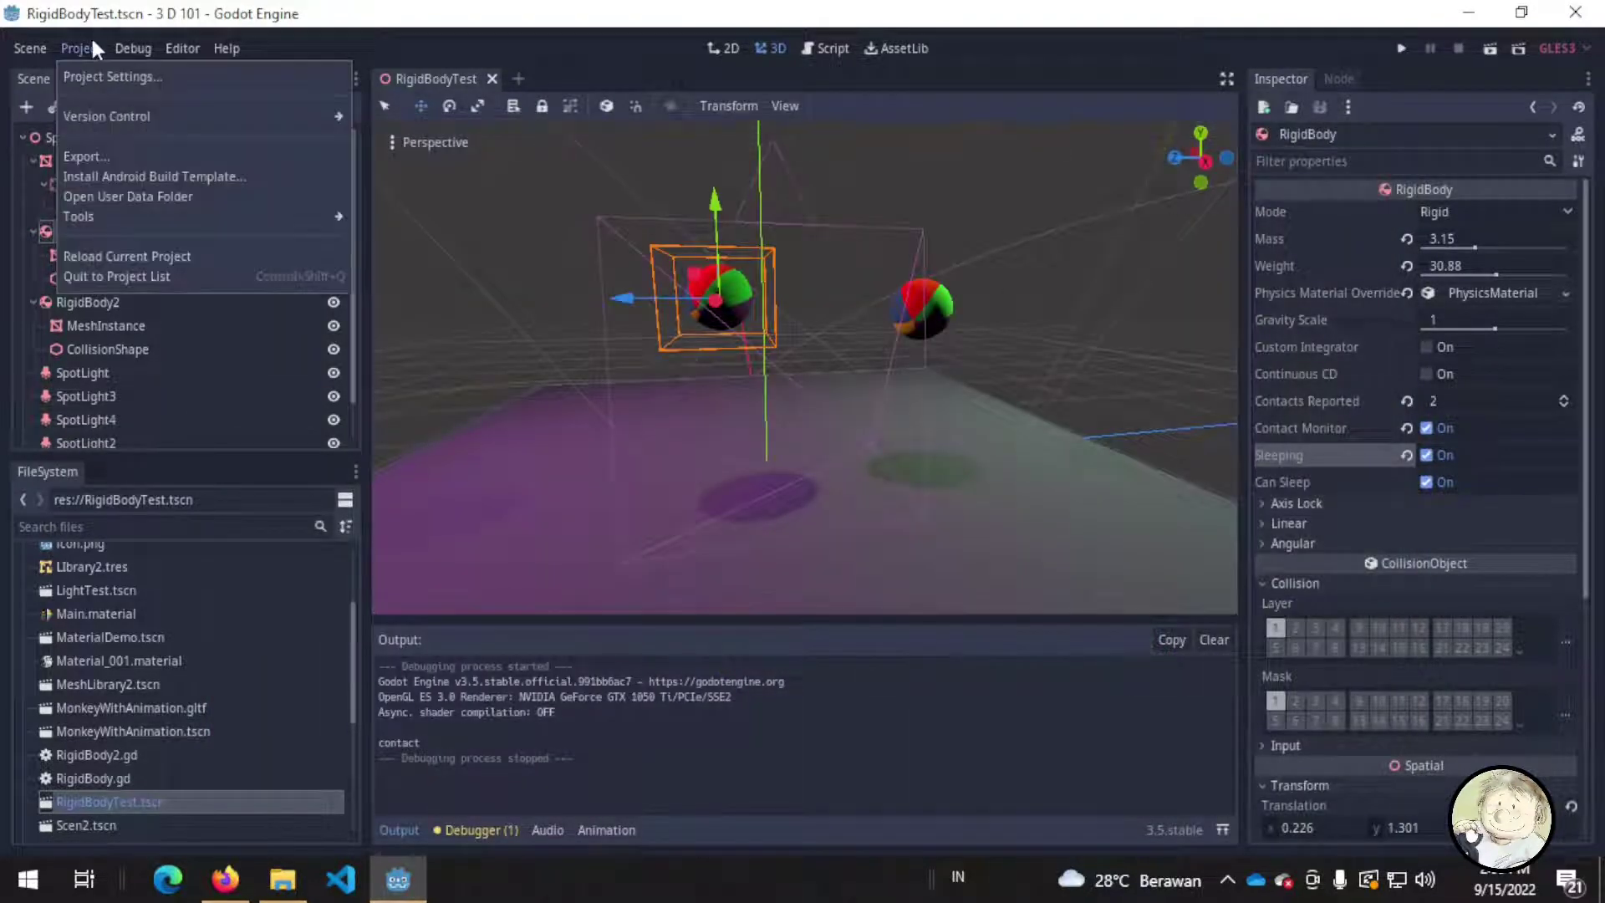
pyautogui.click(116, 80)
pyautogui.click(1171, 243)
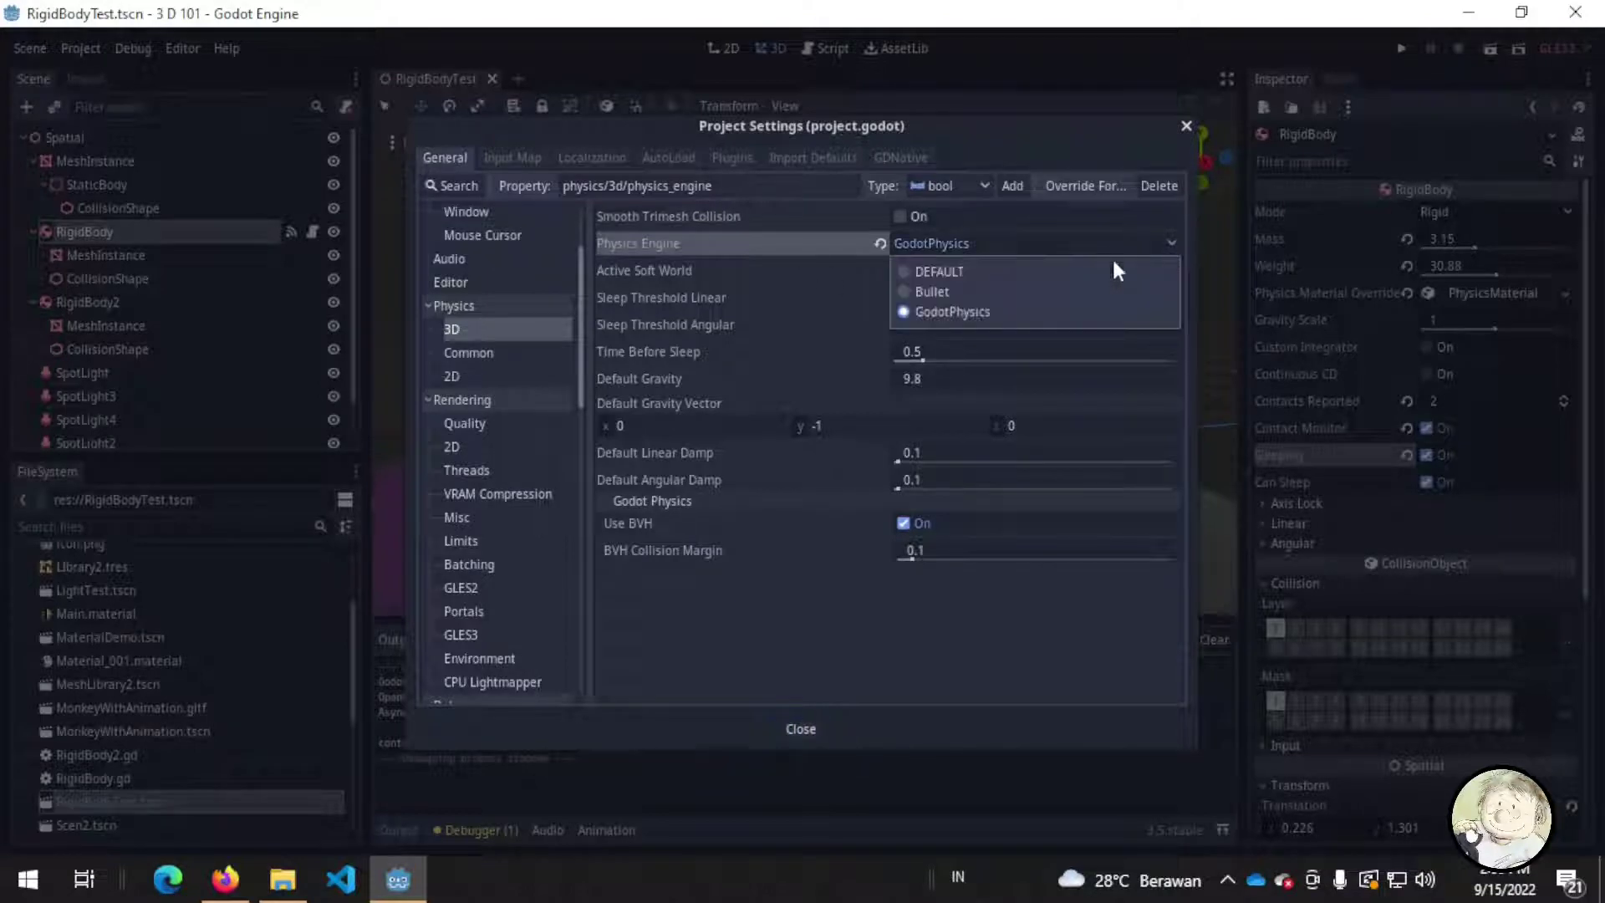
pyautogui.click(1098, 290)
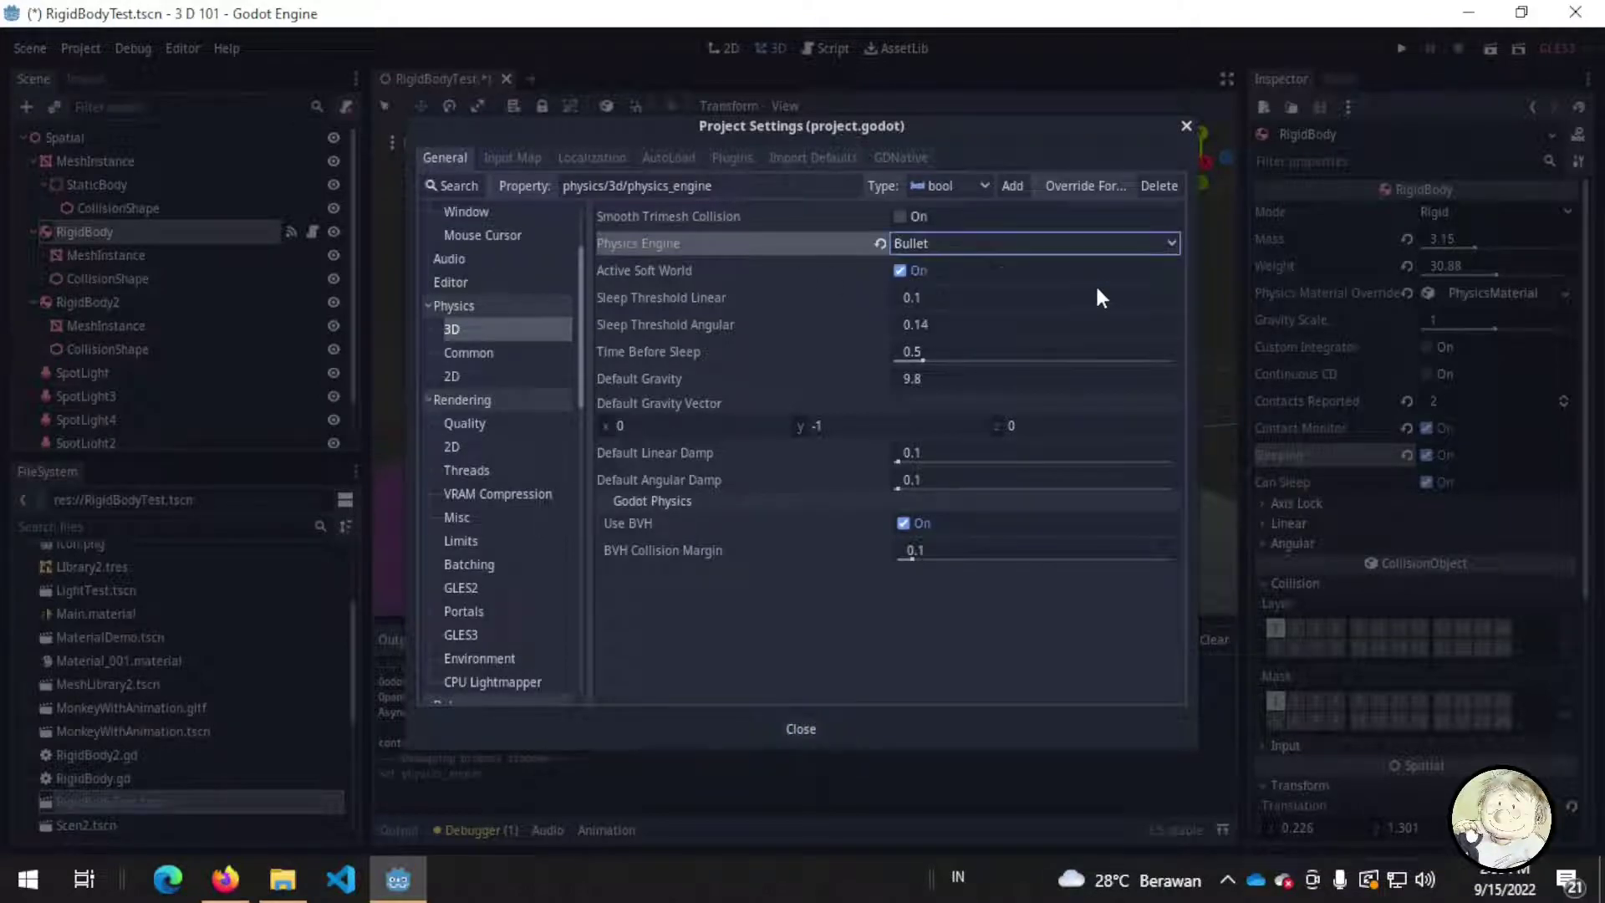
pyautogui.click(1185, 127)
# - Position RigidBody2 directly above the other ball at 0.197, 1.875, 0.085
pyautogui.moveTo(864, 364)
pyautogui.mouseDown(button='middle')
pyautogui.moveTo(889, 399)
pyautogui.moveTo(864, 410)
pyautogui.mouseUp(button='middle')
pyautogui.scroll(-4, 964, 333)
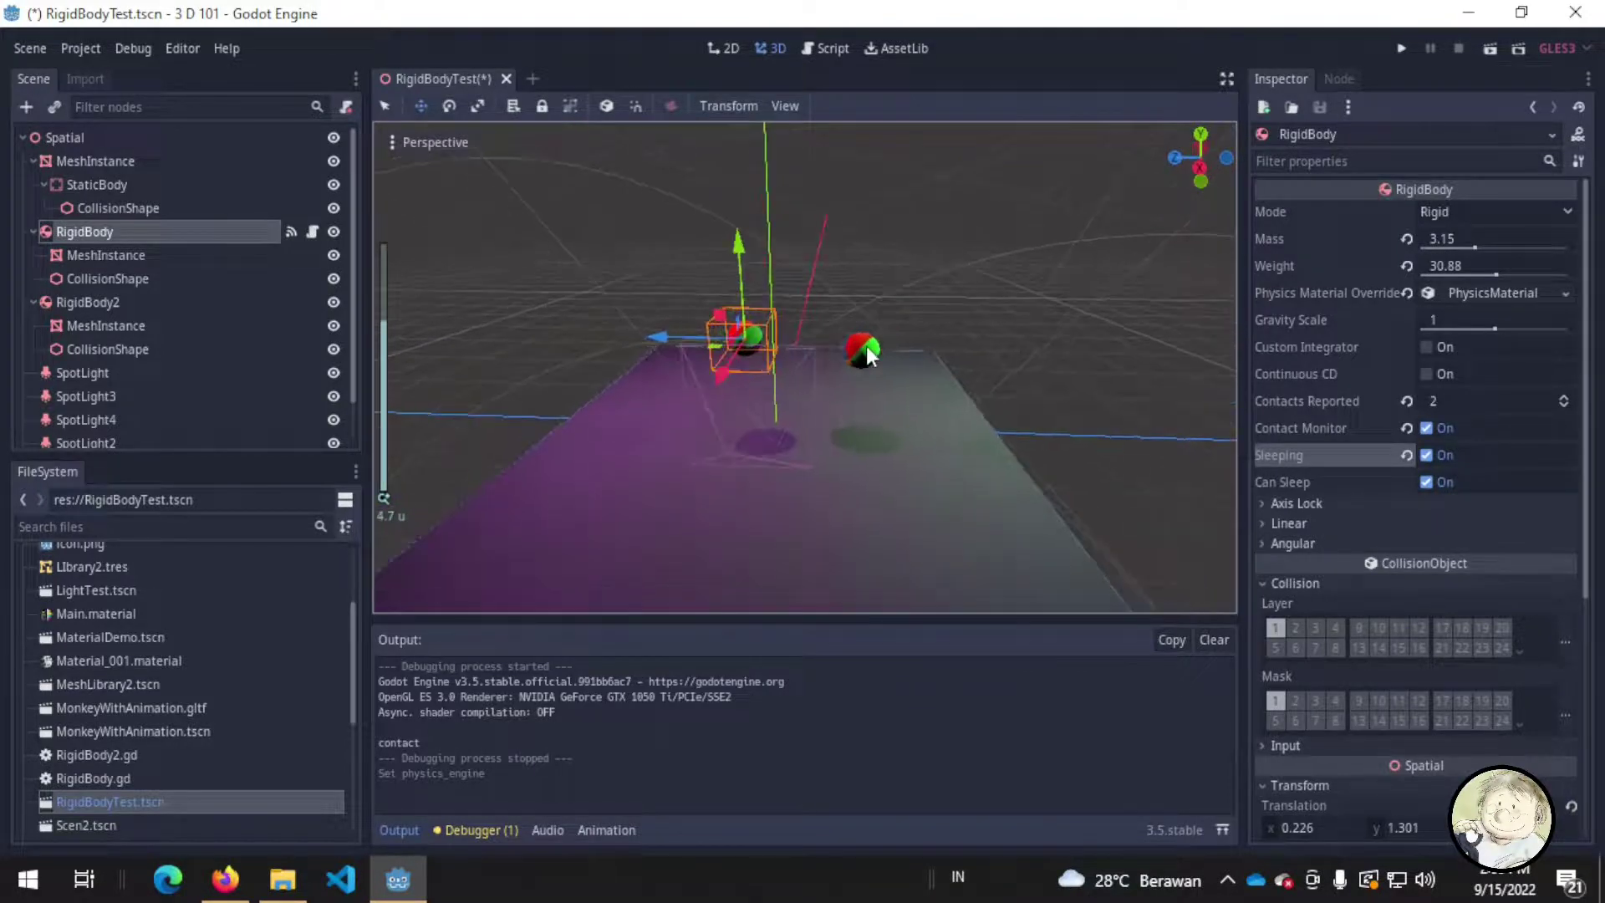
pyautogui.click(97, 301)
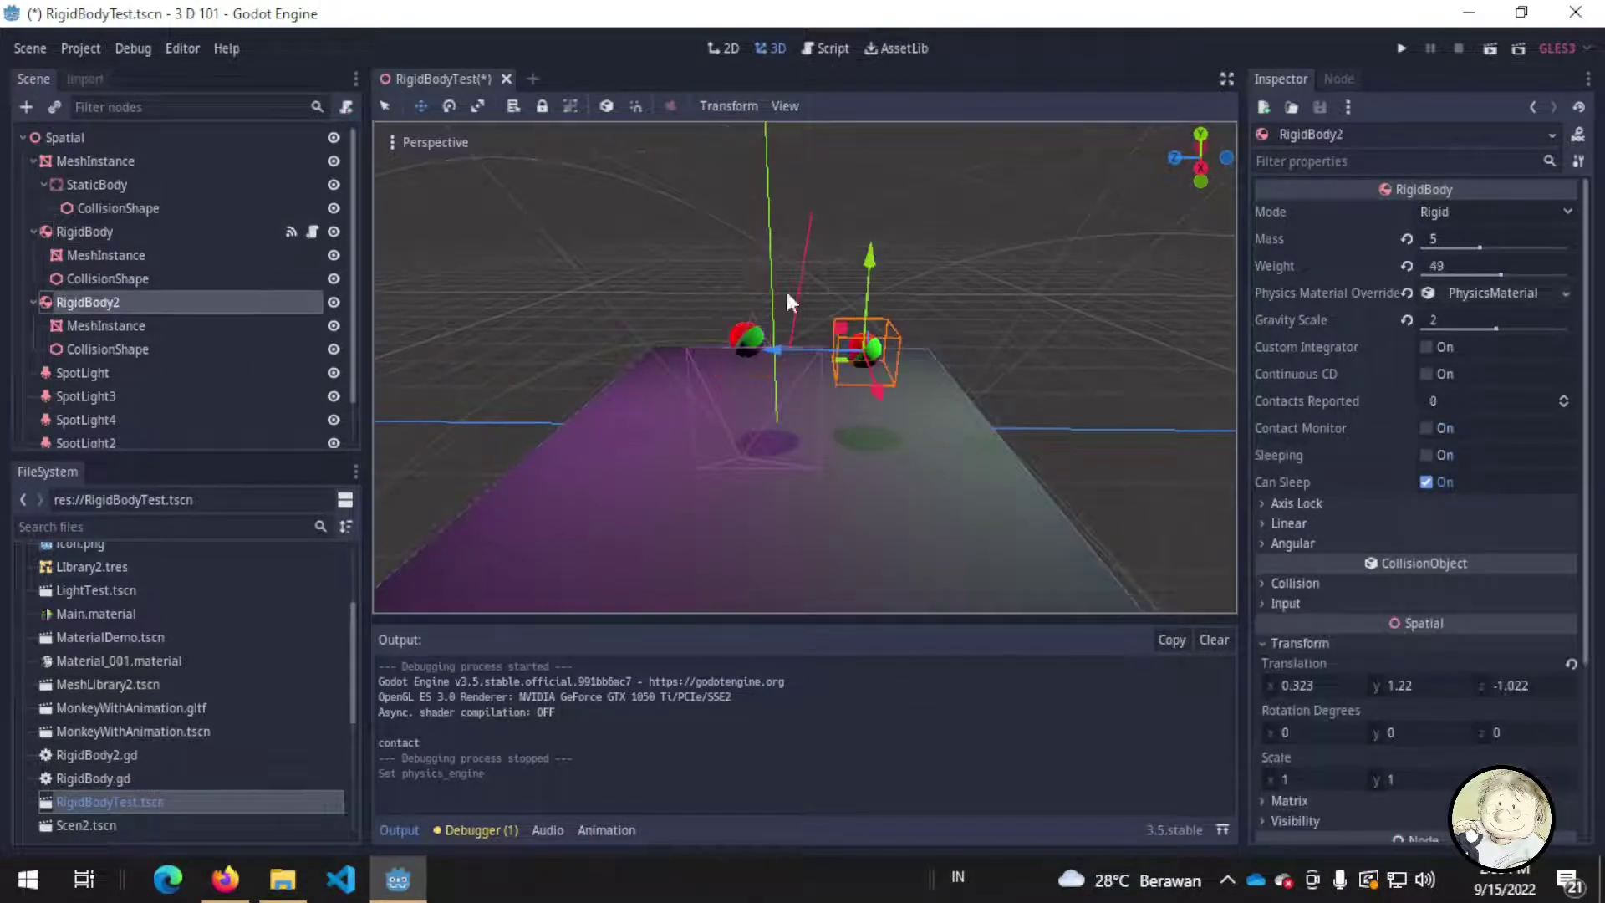
pyautogui.moveTo(871, 269); pyautogui.dragTo(869, 217)
pyautogui.moveTo(799, 286); pyautogui.dragTo(707, 286)
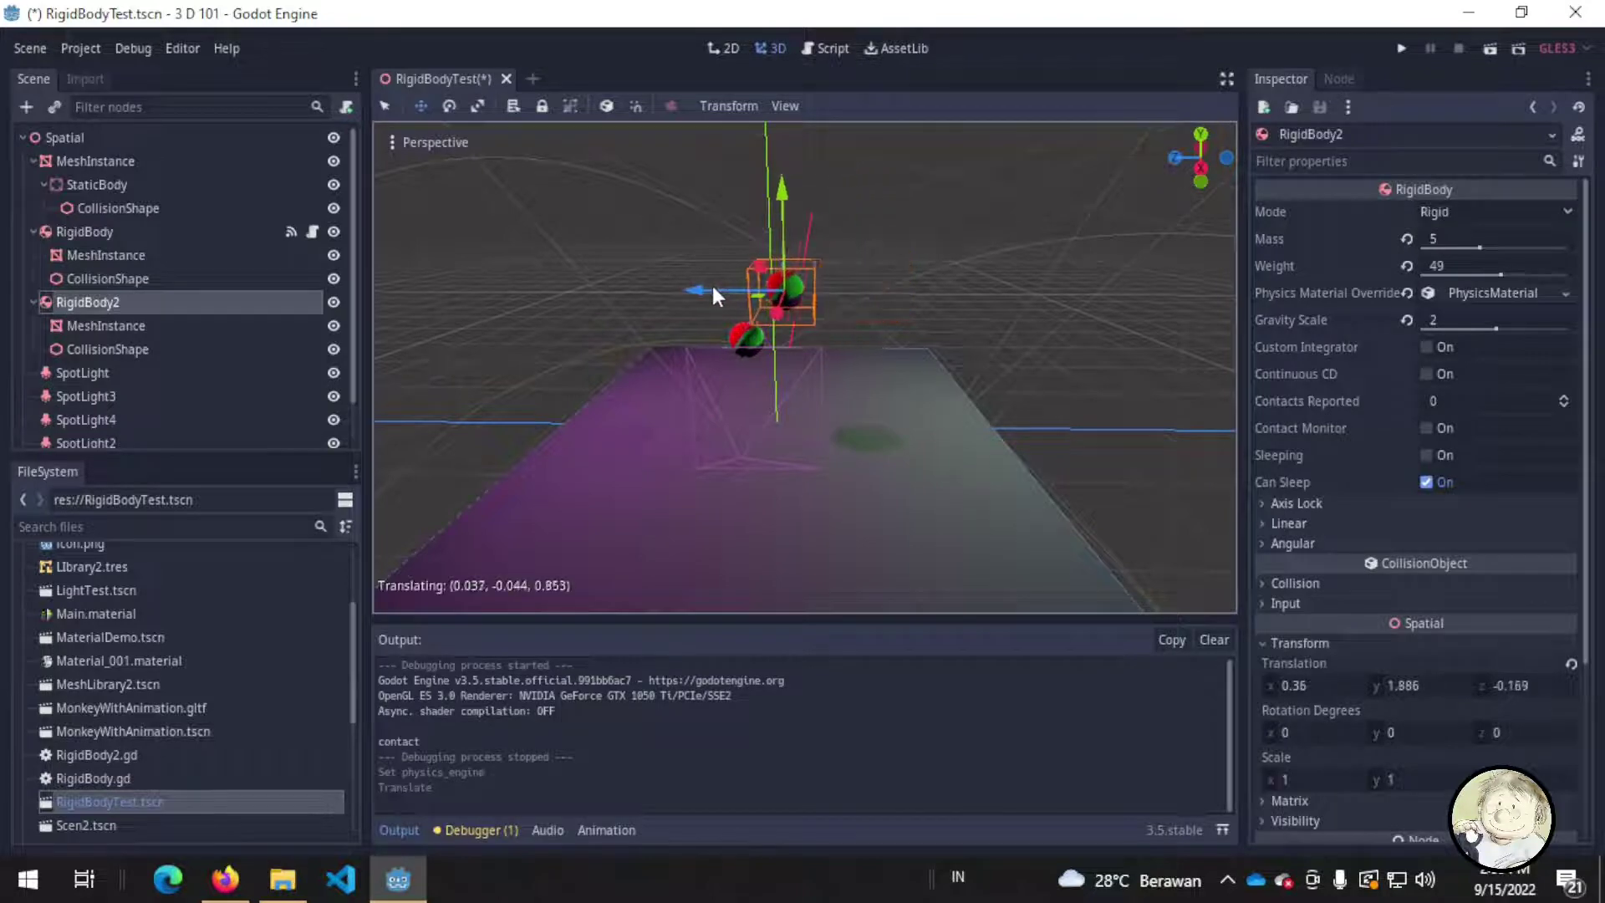
pyautogui.scroll(3, 793, 355)
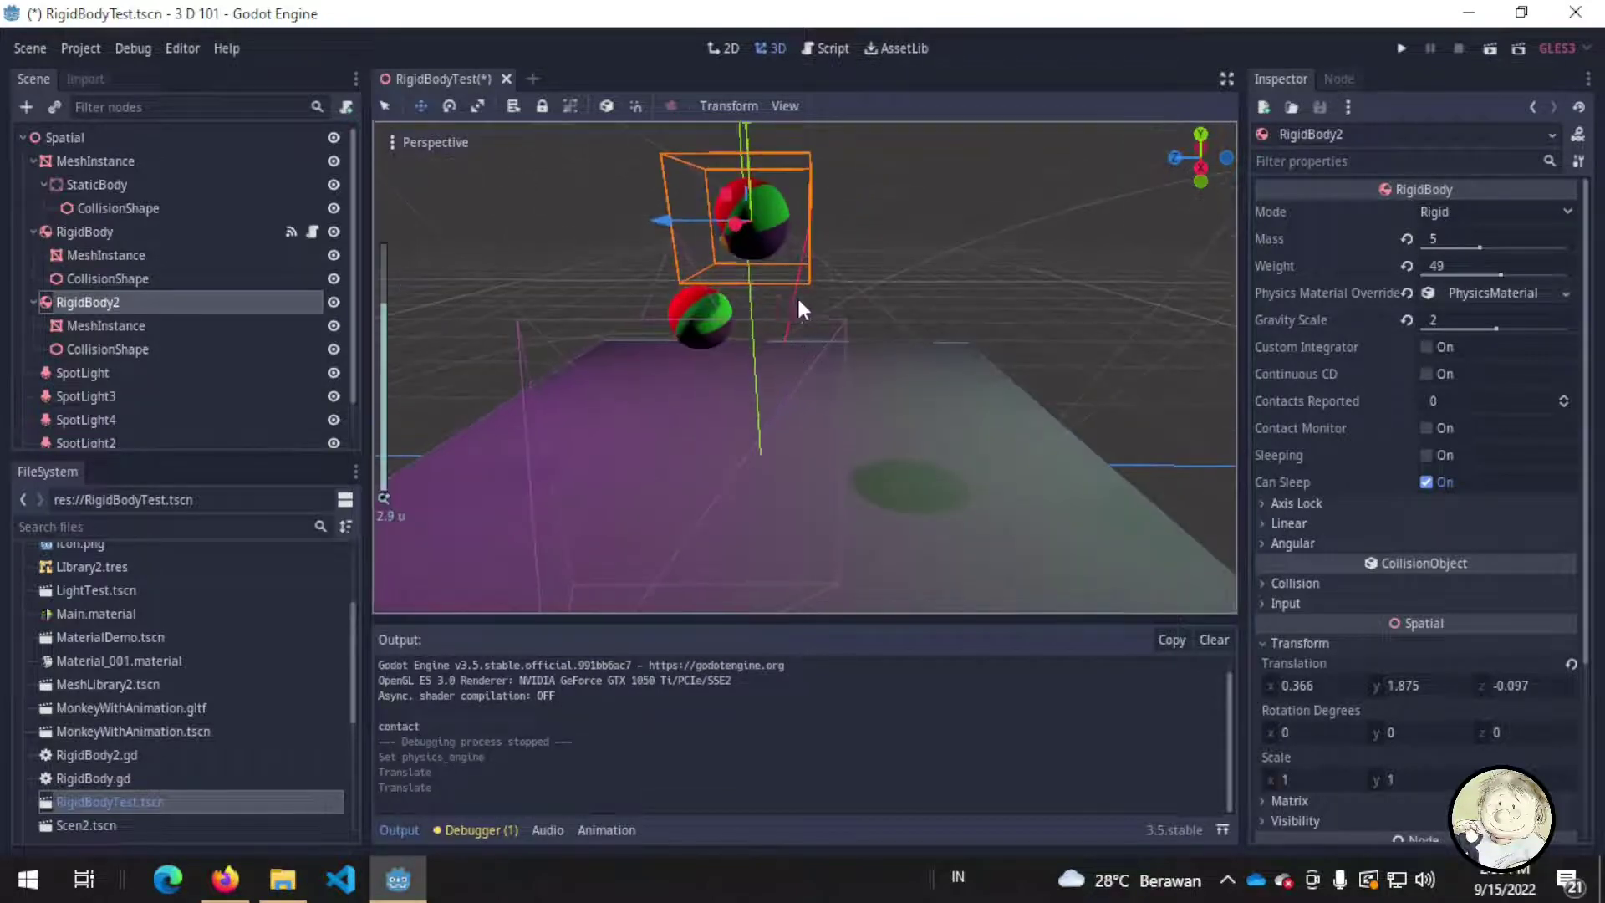
pyautogui.moveTo(795, 294); pyautogui.dragTo(950, 278, button='middle')
pyautogui.moveTo(755, 213); pyautogui.dragTo(732, 227)
pyautogui.moveTo(734, 240); pyautogui.dragTo(895, 328, button='middle')
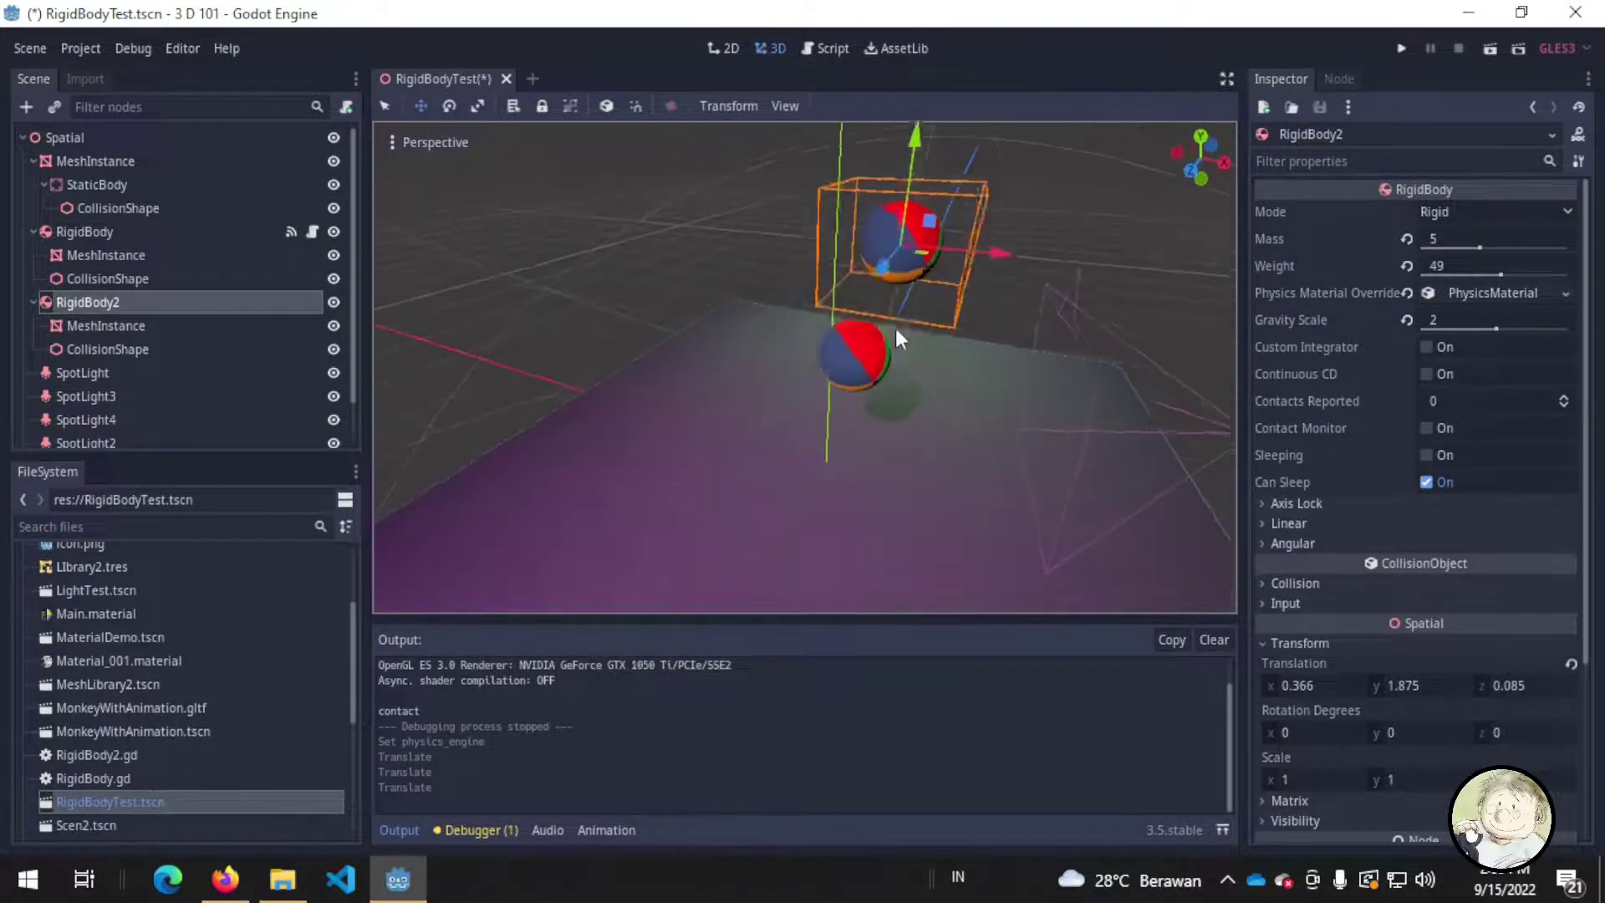
pyautogui.moveTo(990, 245); pyautogui.dragTo(953, 247)
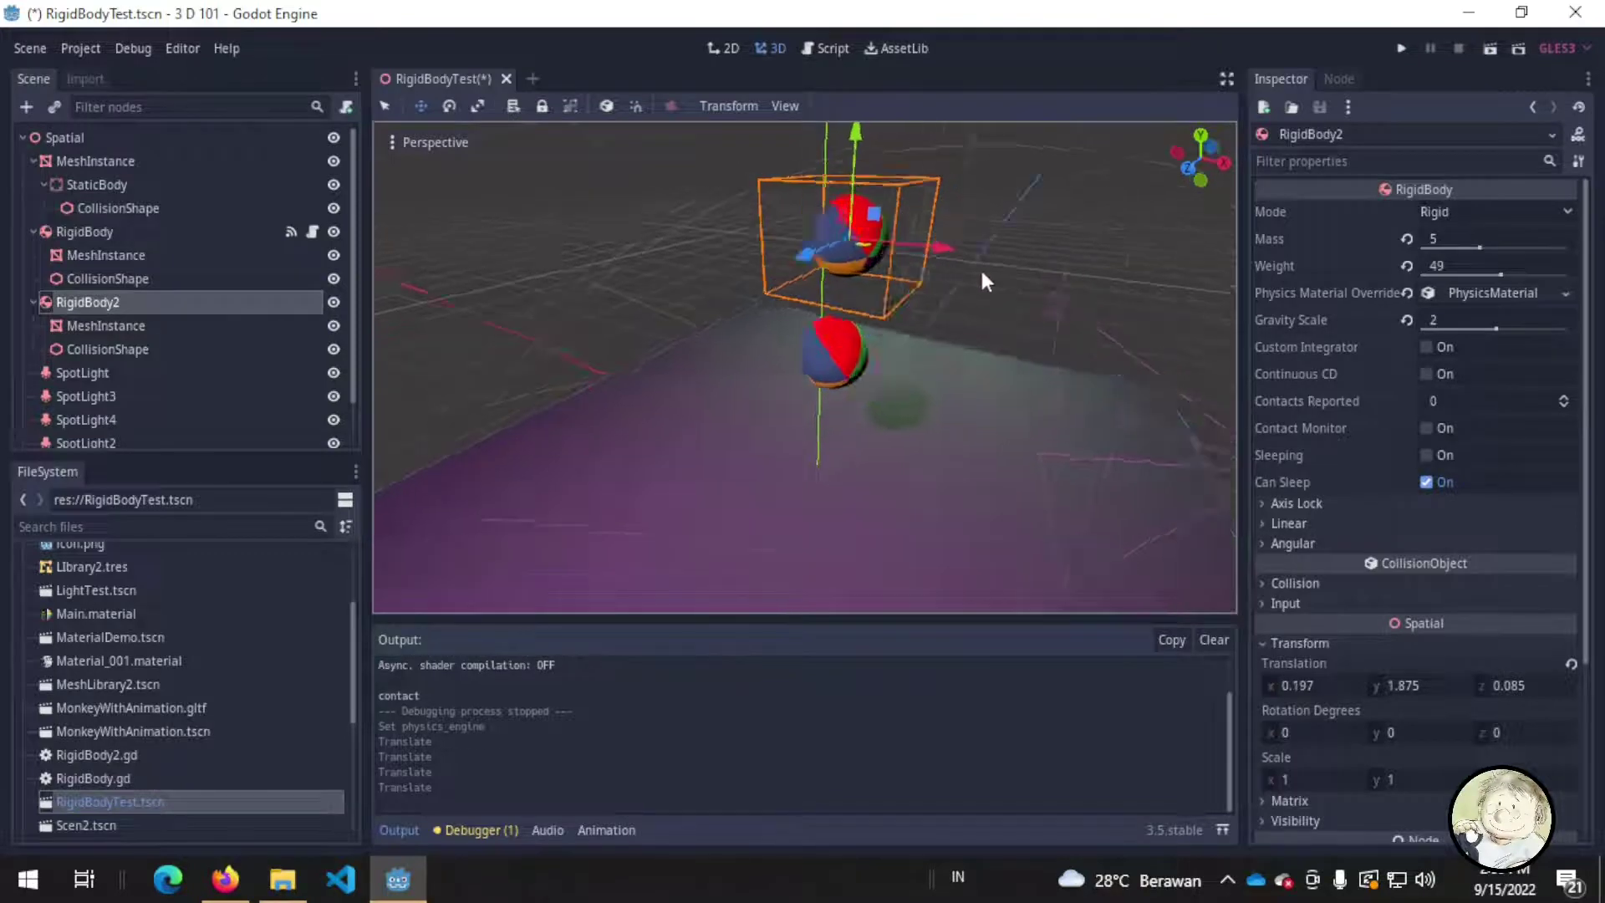
pyautogui.moveTo(980, 267); pyautogui.dragTo(734, 249, button='middle')
# - Save the scene and test-run it to watch the balls fall
pyautogui.hotkey('ctrl', 's')
pyautogui.click(1402, 49)
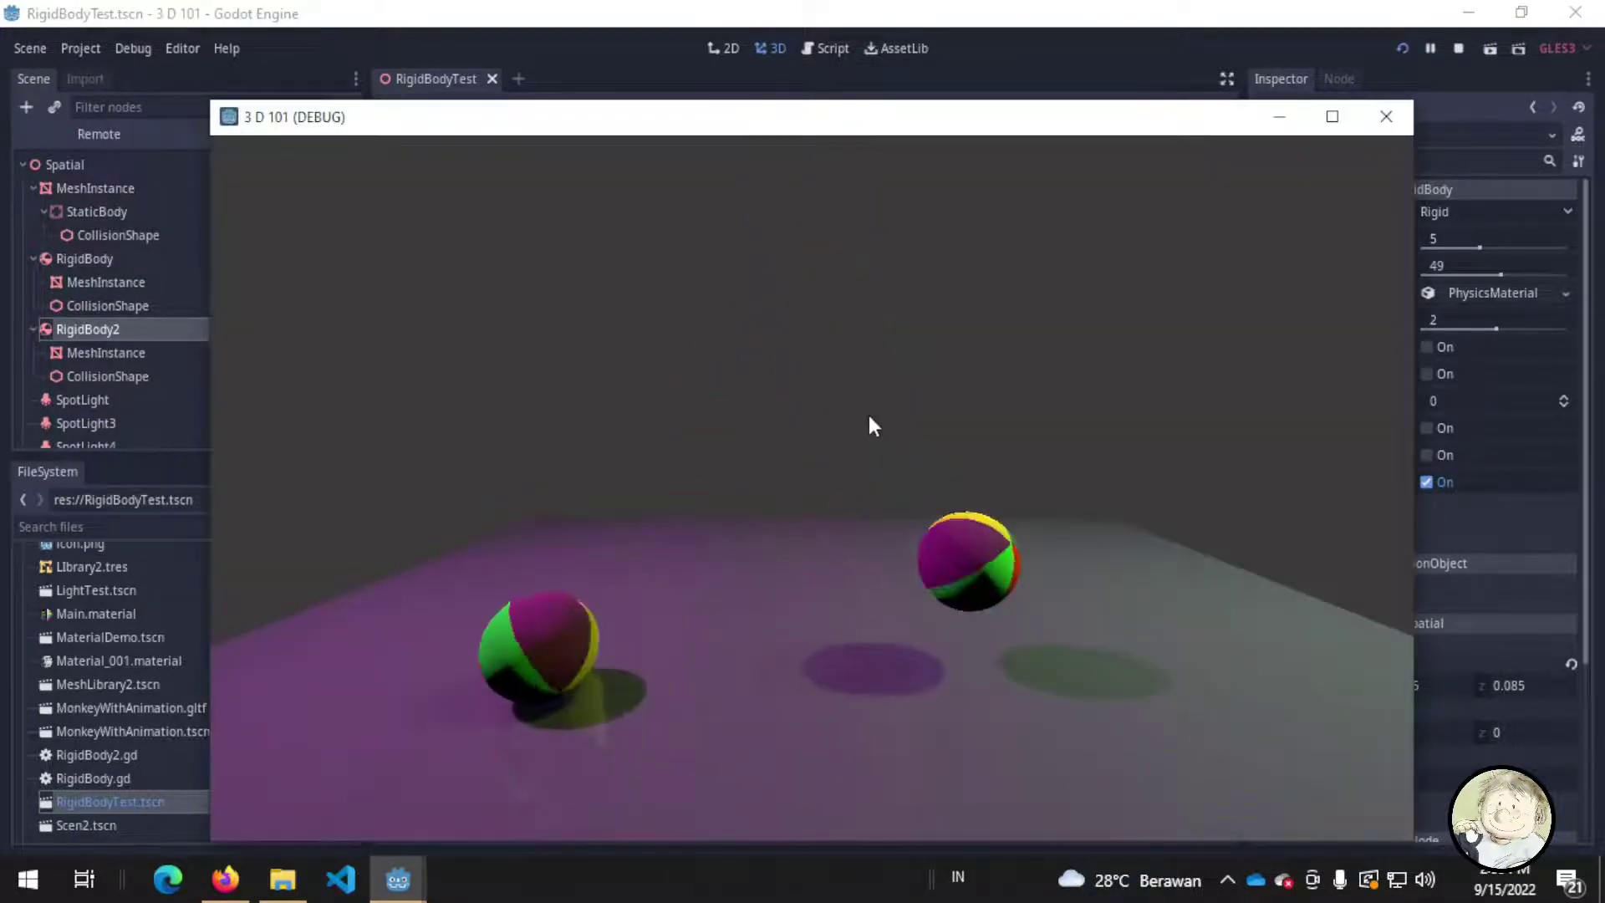
pyautogui.click(1386, 116)
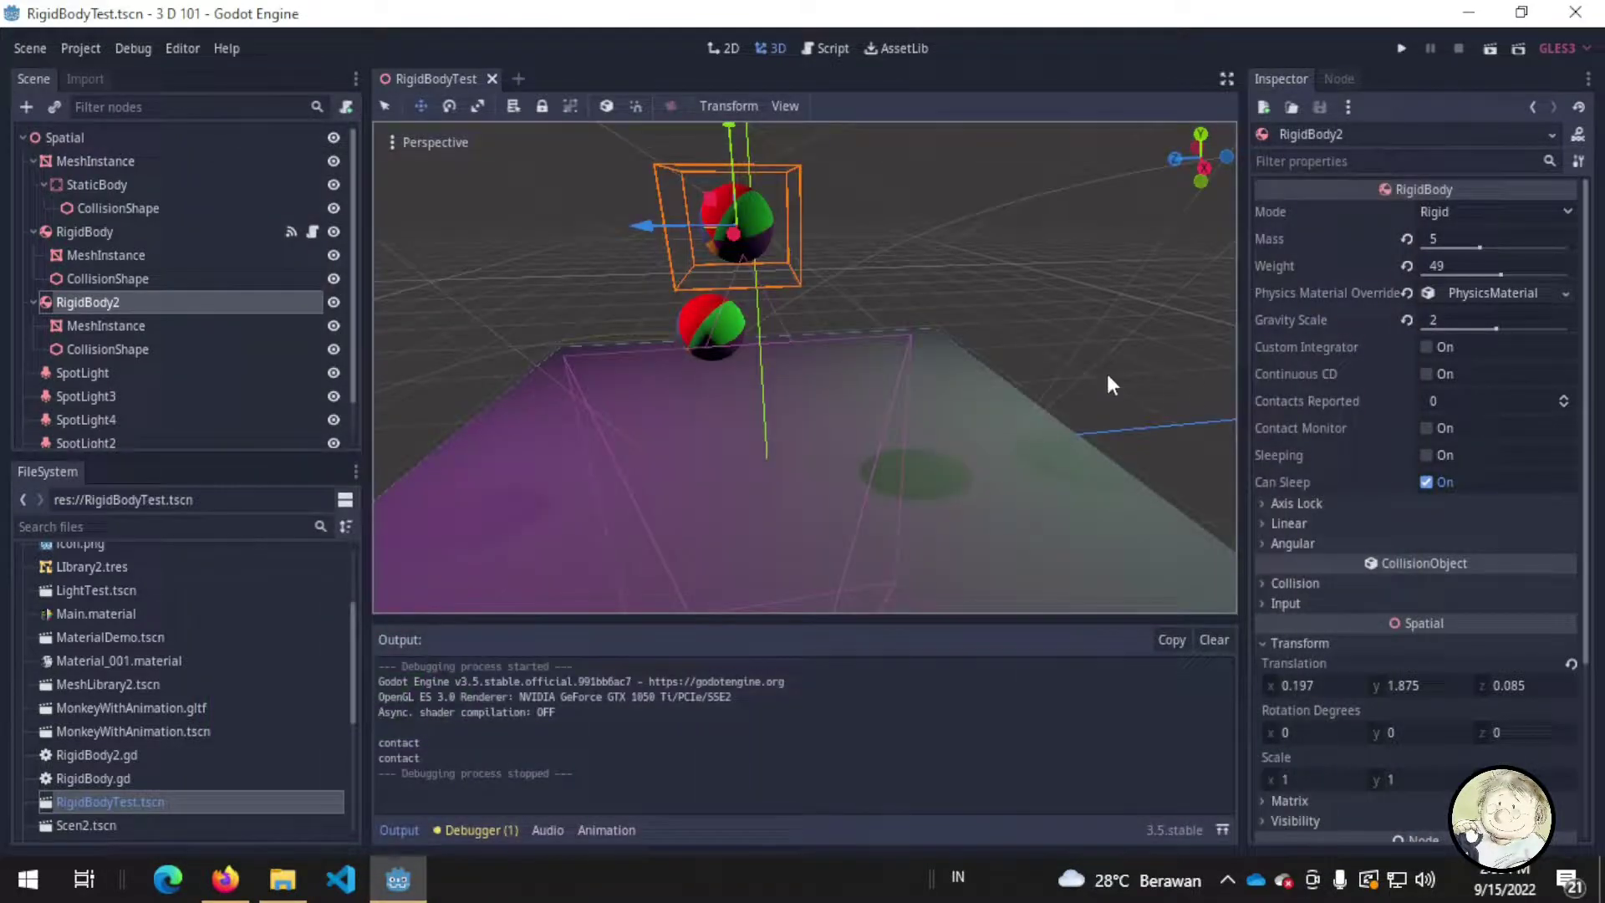
# - Select the first ball, RigidBody, and test-run the scene again
pyautogui.click(197, 248)
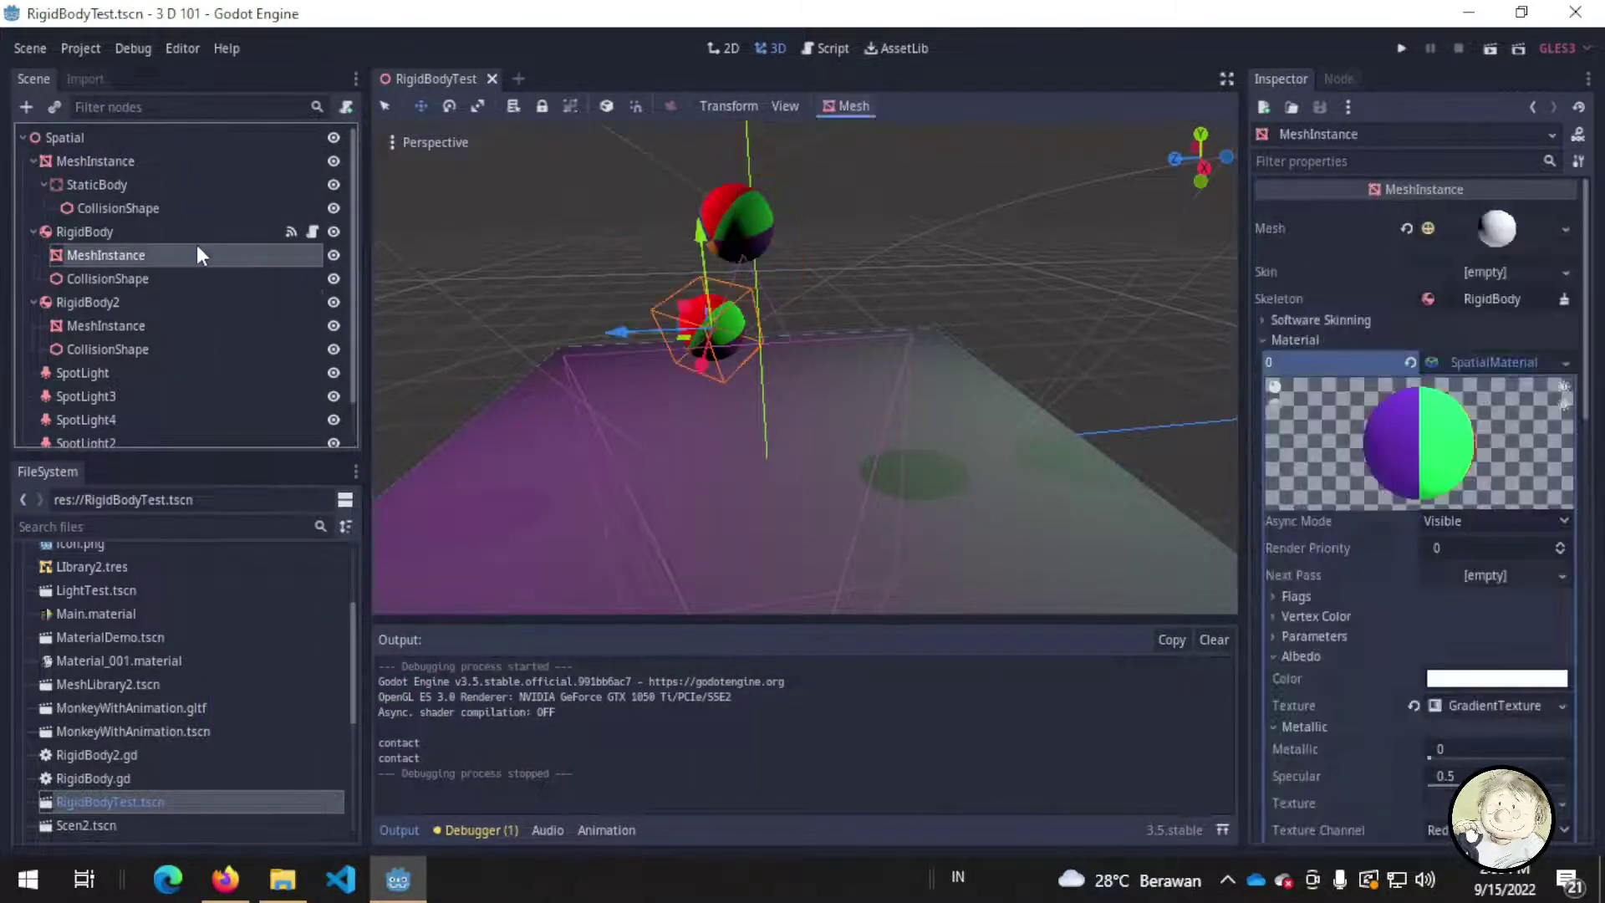
pyautogui.click(199, 234)
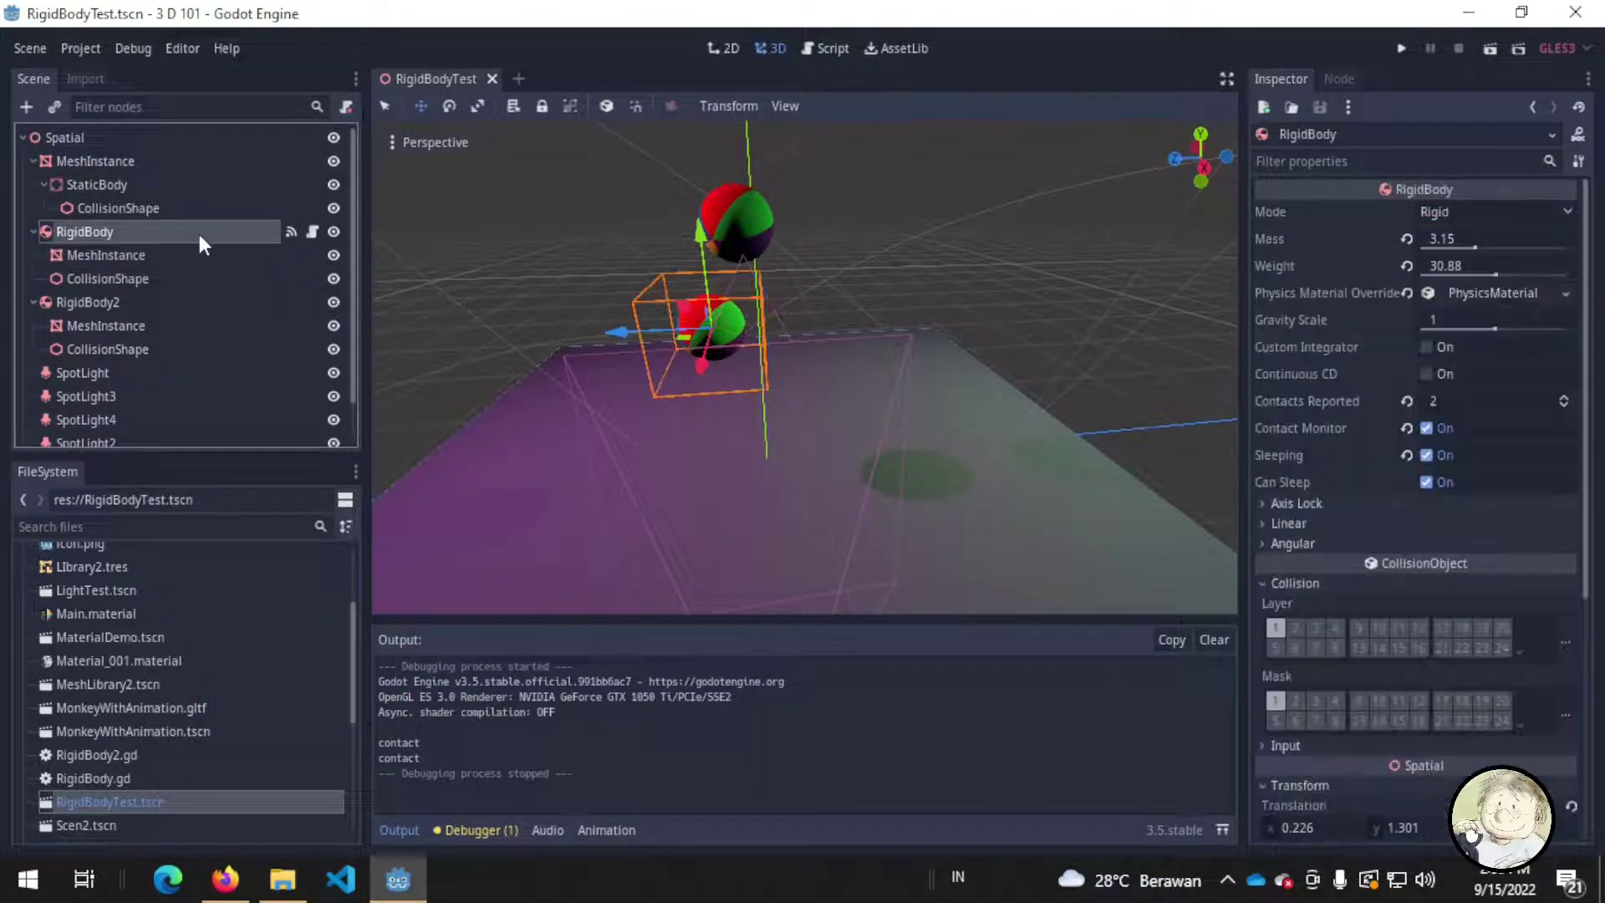
pyautogui.click(1401, 48)
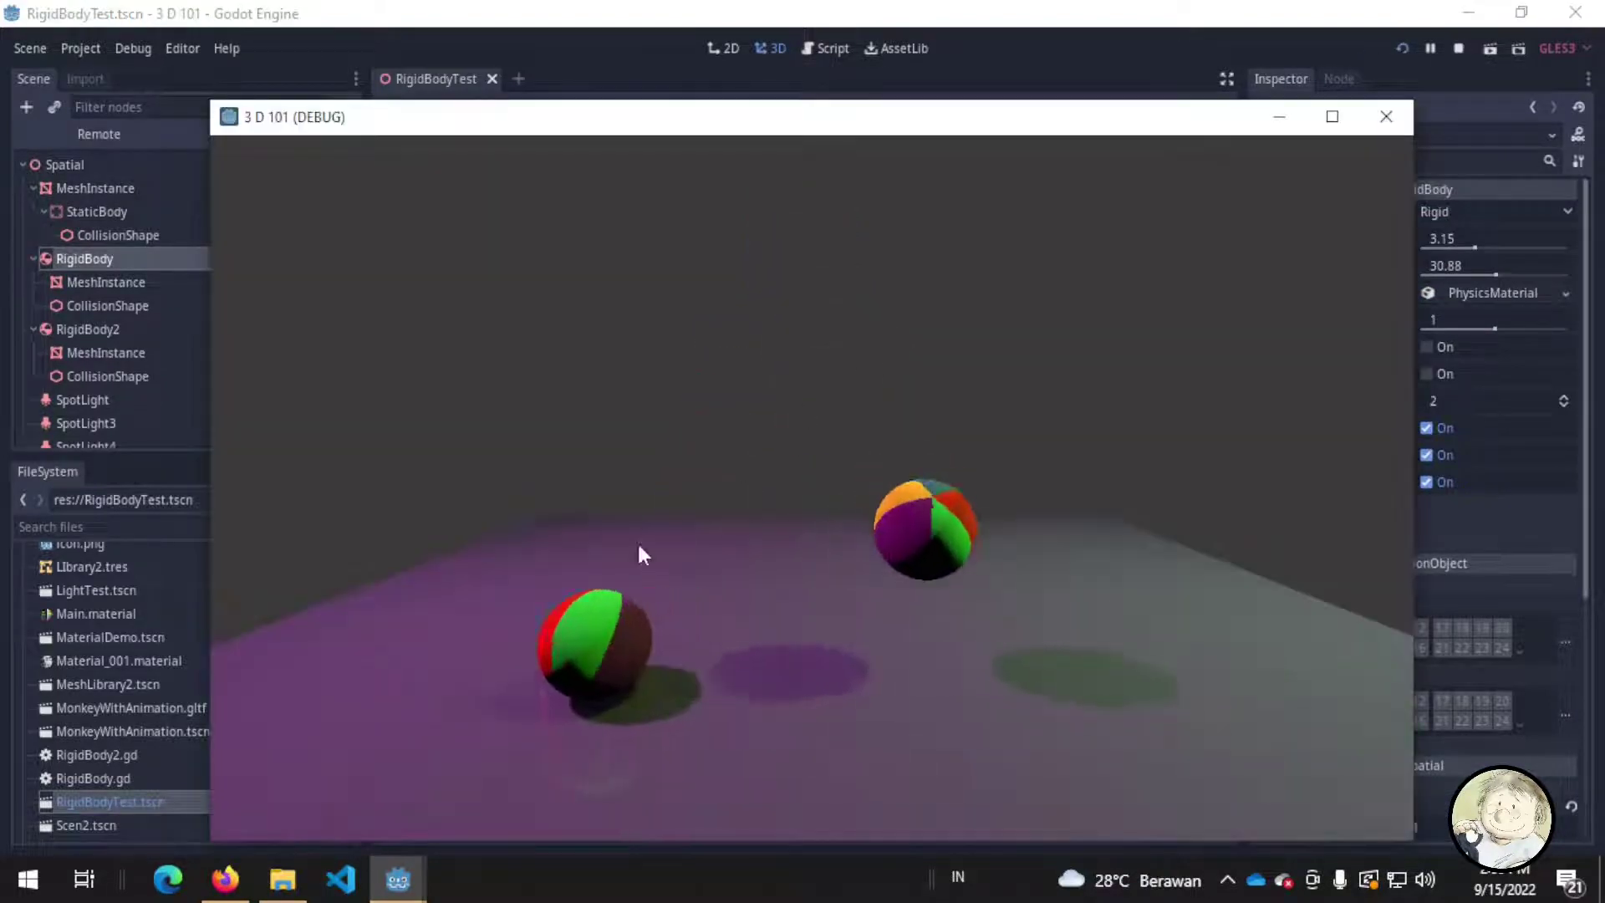
pyautogui.click(1402, 124)
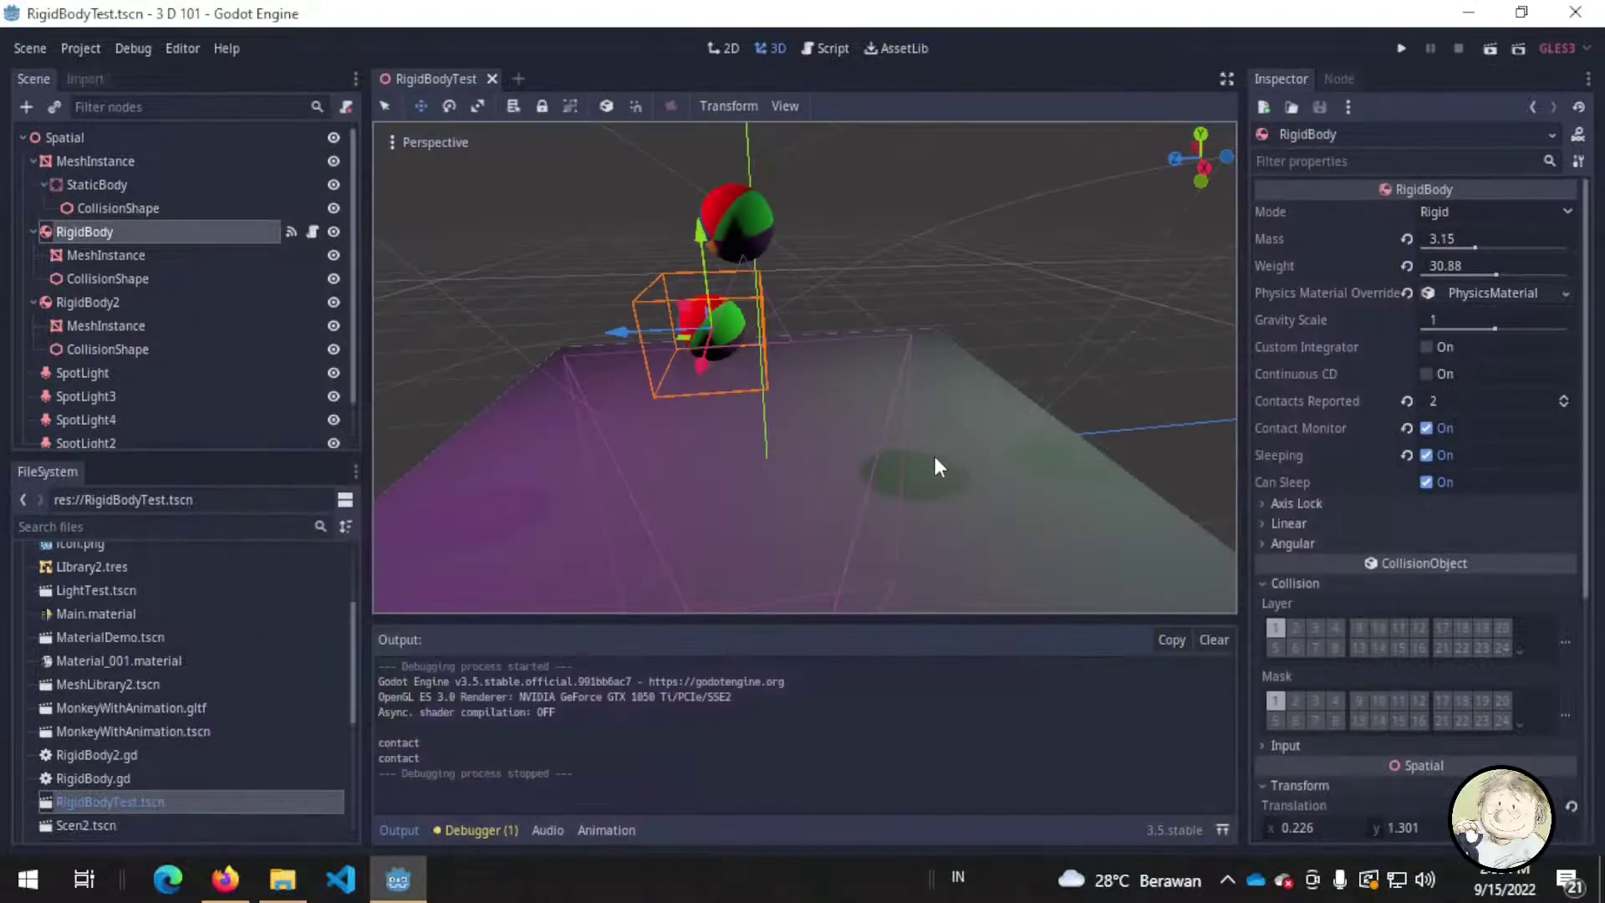
# - Reveal RigidBody's Axis Lock options, with every linear and angular lock off
pyautogui.click(133, 300)
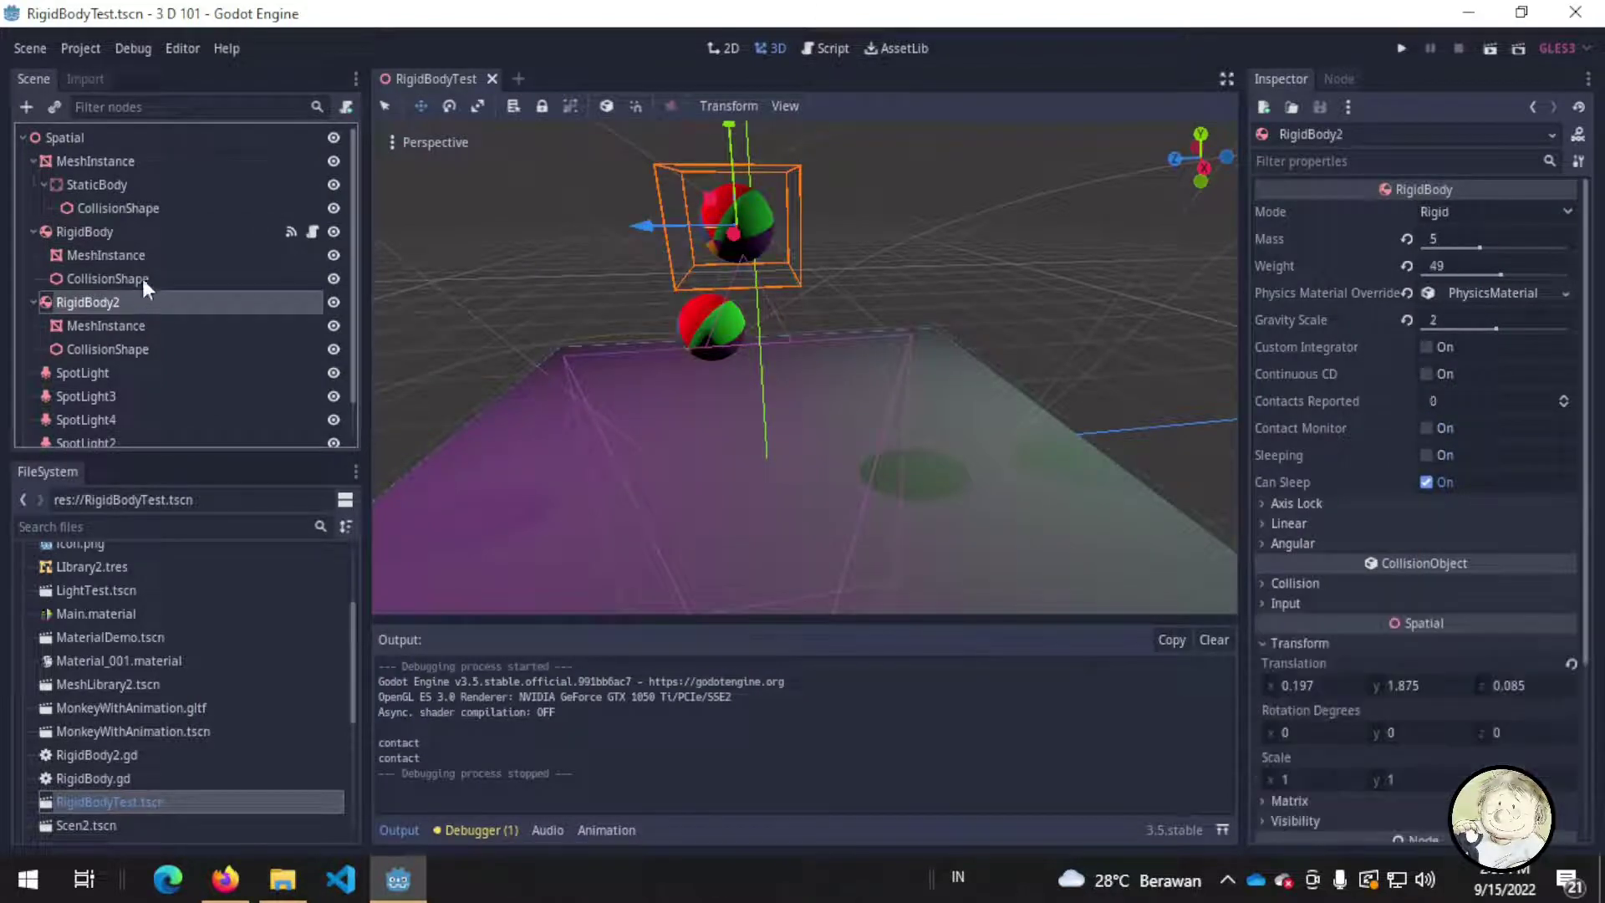
pyautogui.click(130, 233)
pyautogui.scroll(-2, 1364, 373)
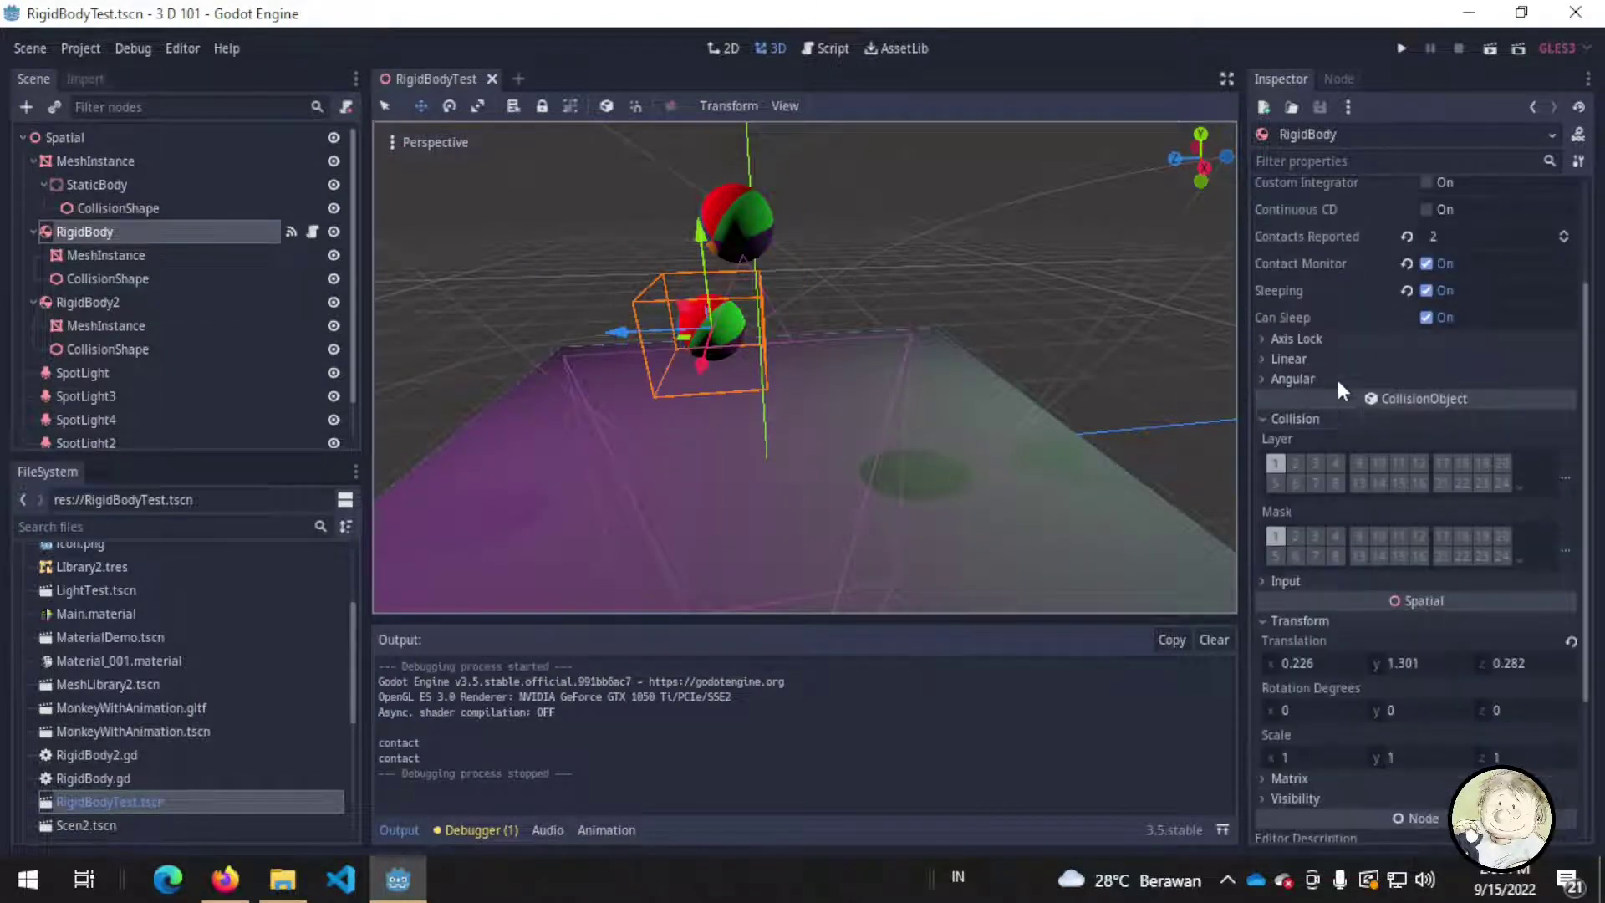
pyautogui.click(1334, 338)
pyautogui.scroll(2, 1352, 328)
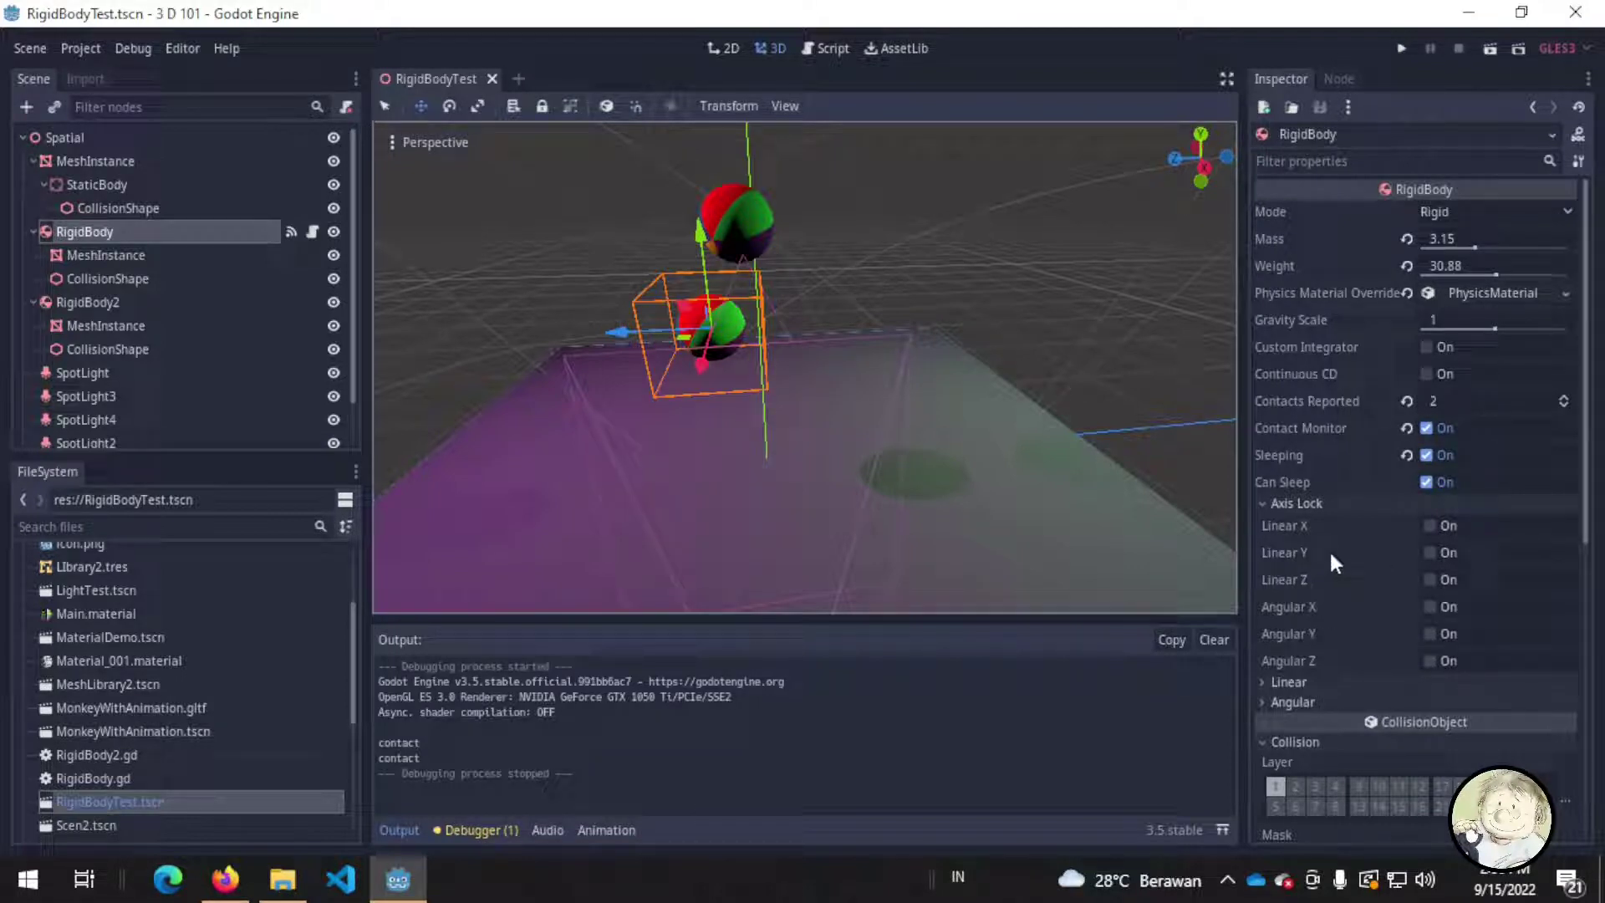
# - Test-run with RigidBody's Linear Y axis locked, then unlock it again
pyautogui.click(1430, 553)
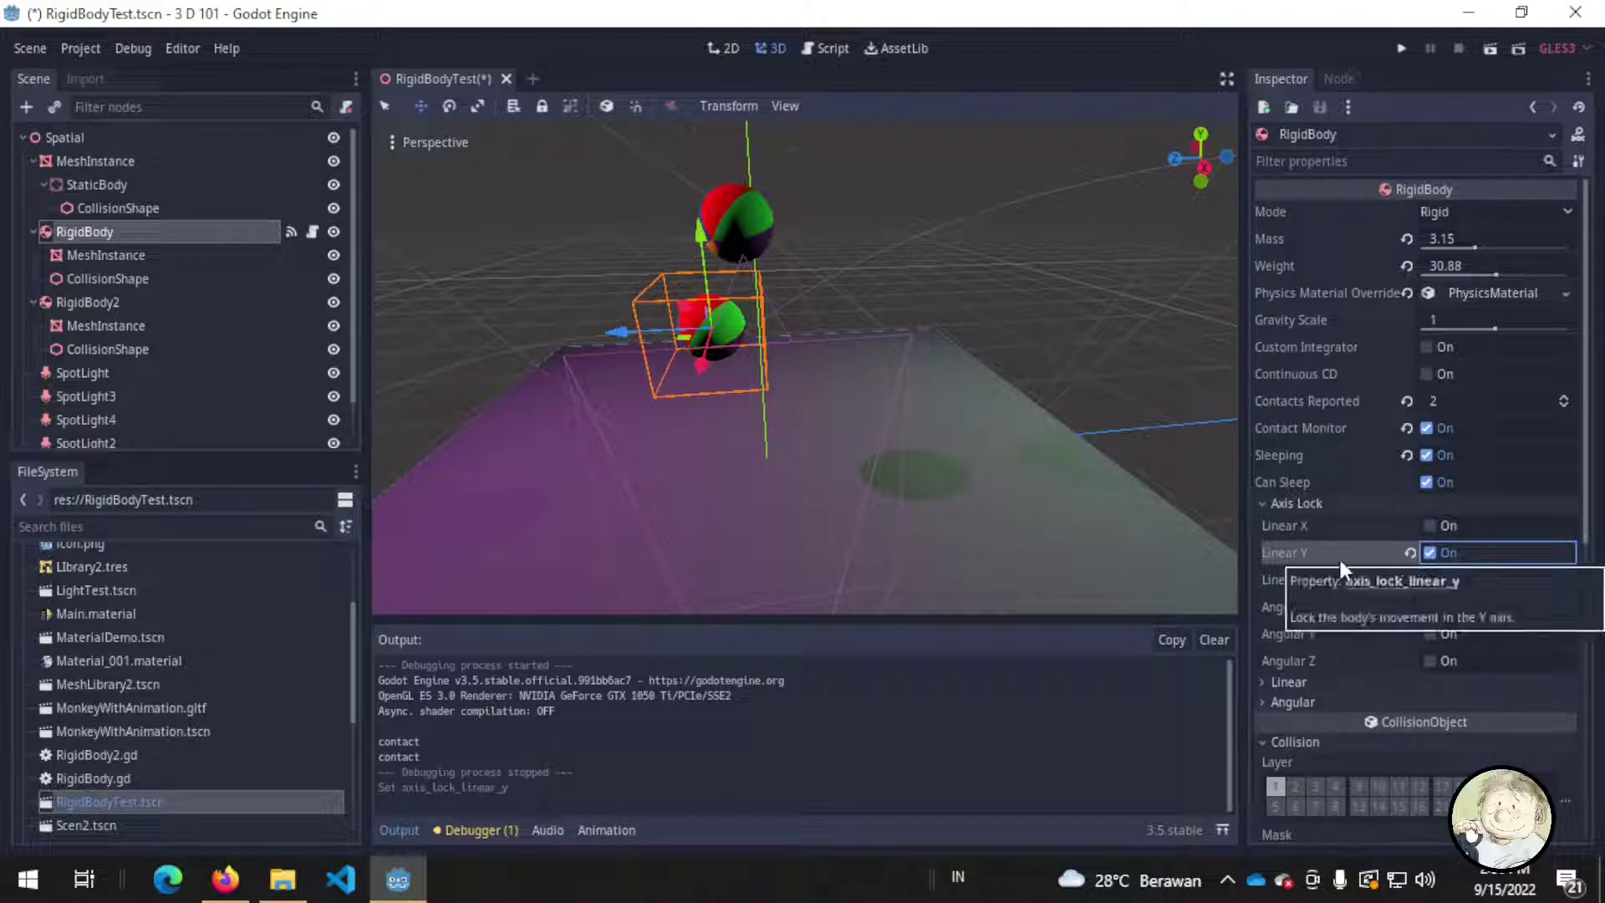
pyautogui.click(1404, 50)
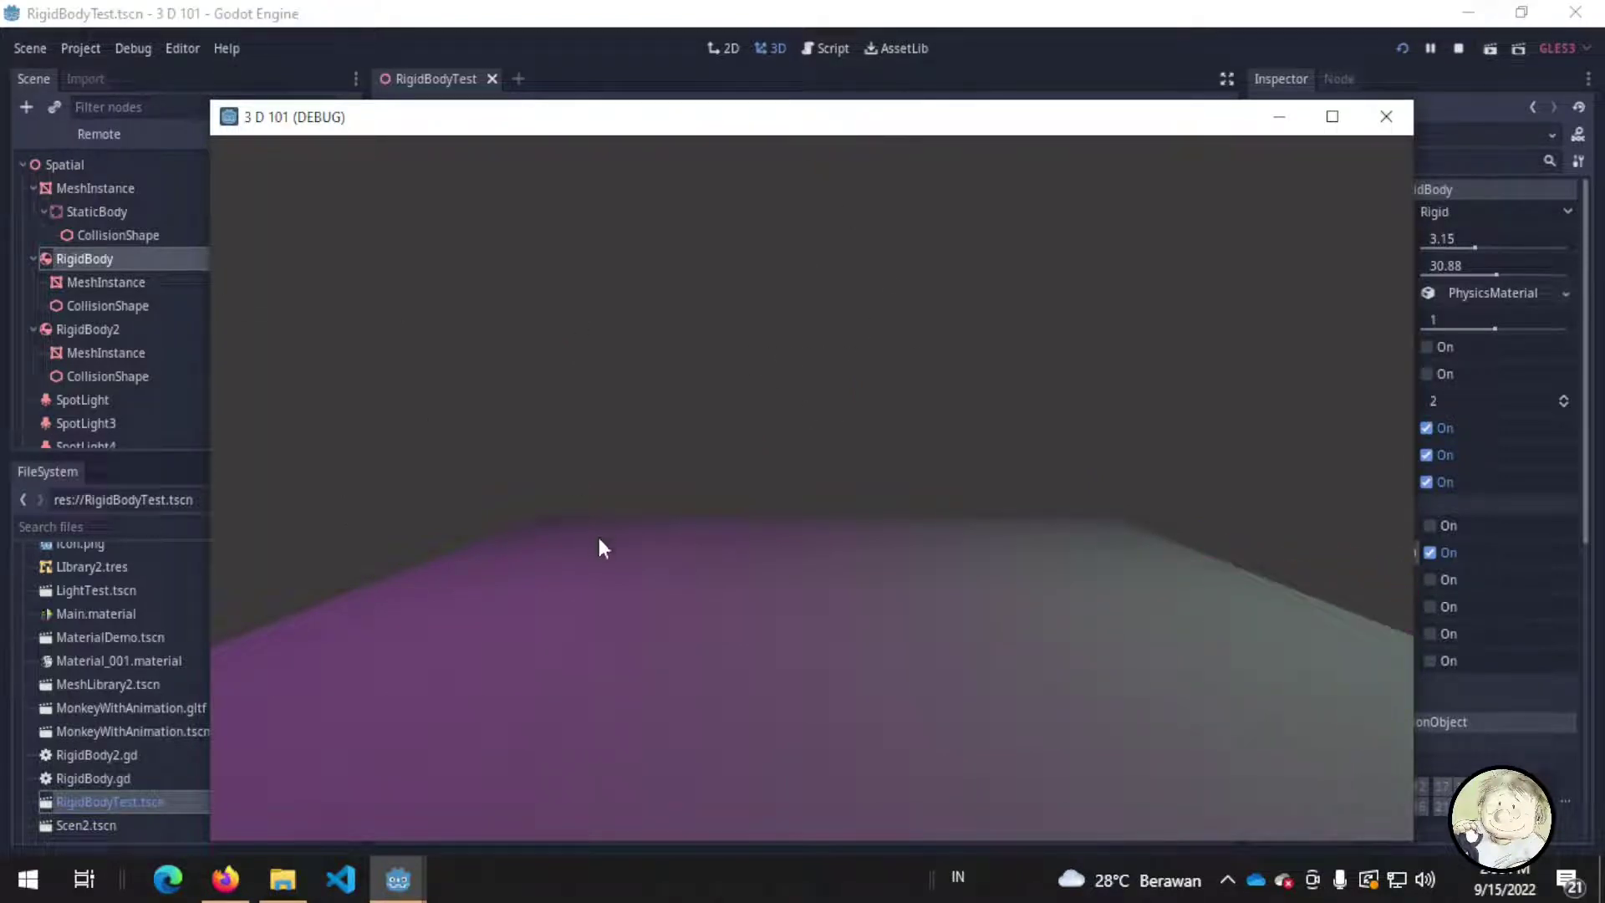
pyautogui.click(1386, 116)
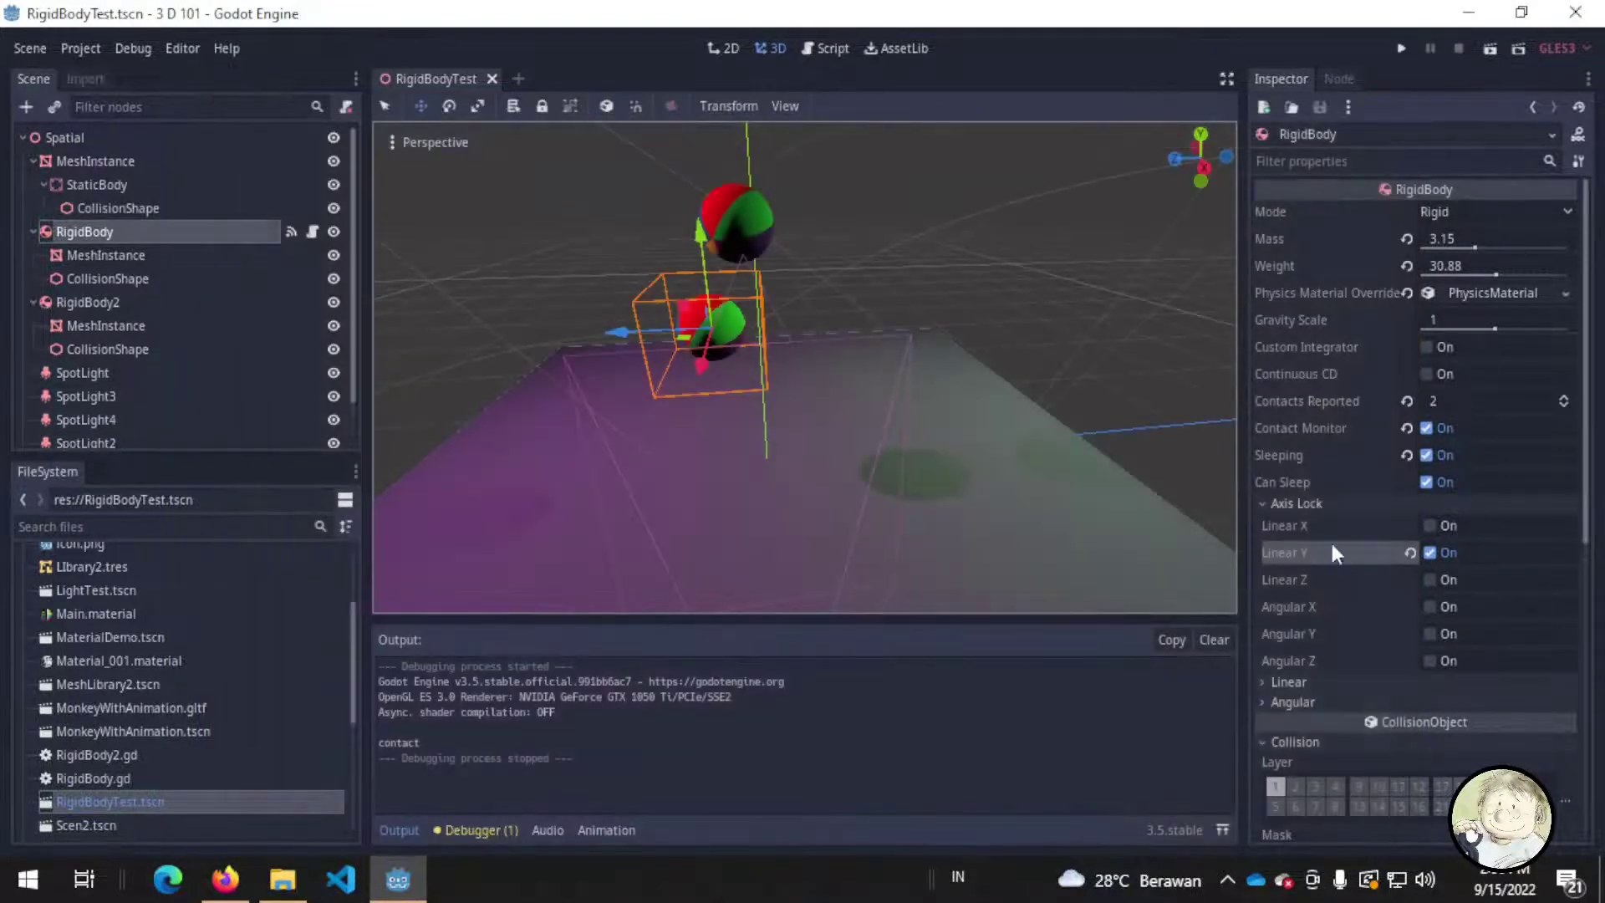
pyautogui.click(1435, 551)
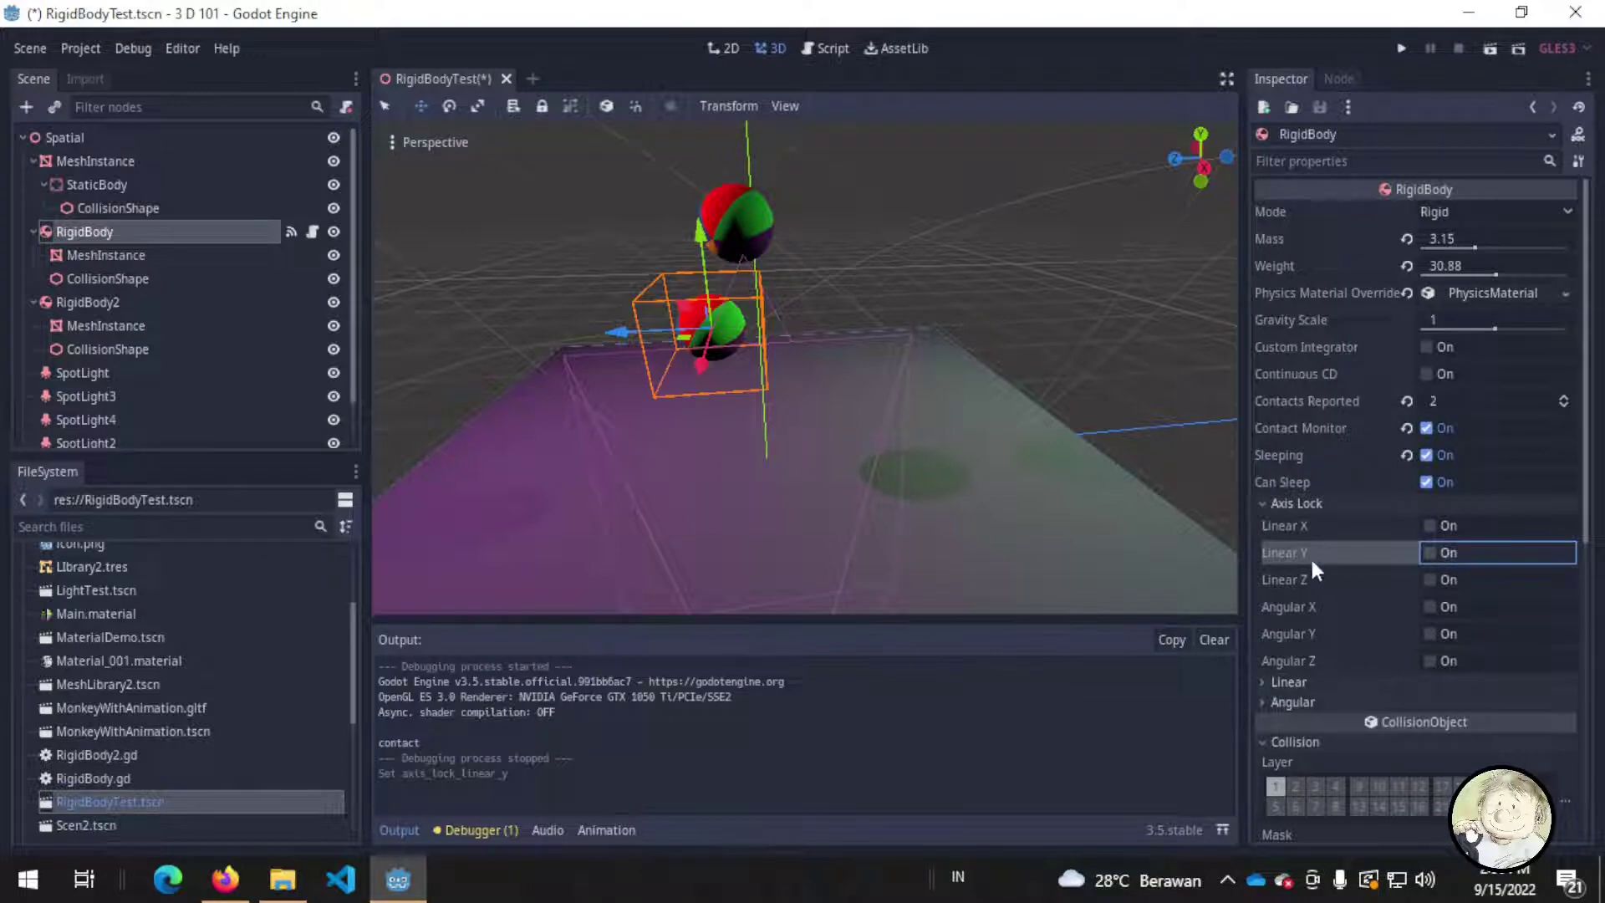
pyautogui.scroll(-2, 1343, 570)
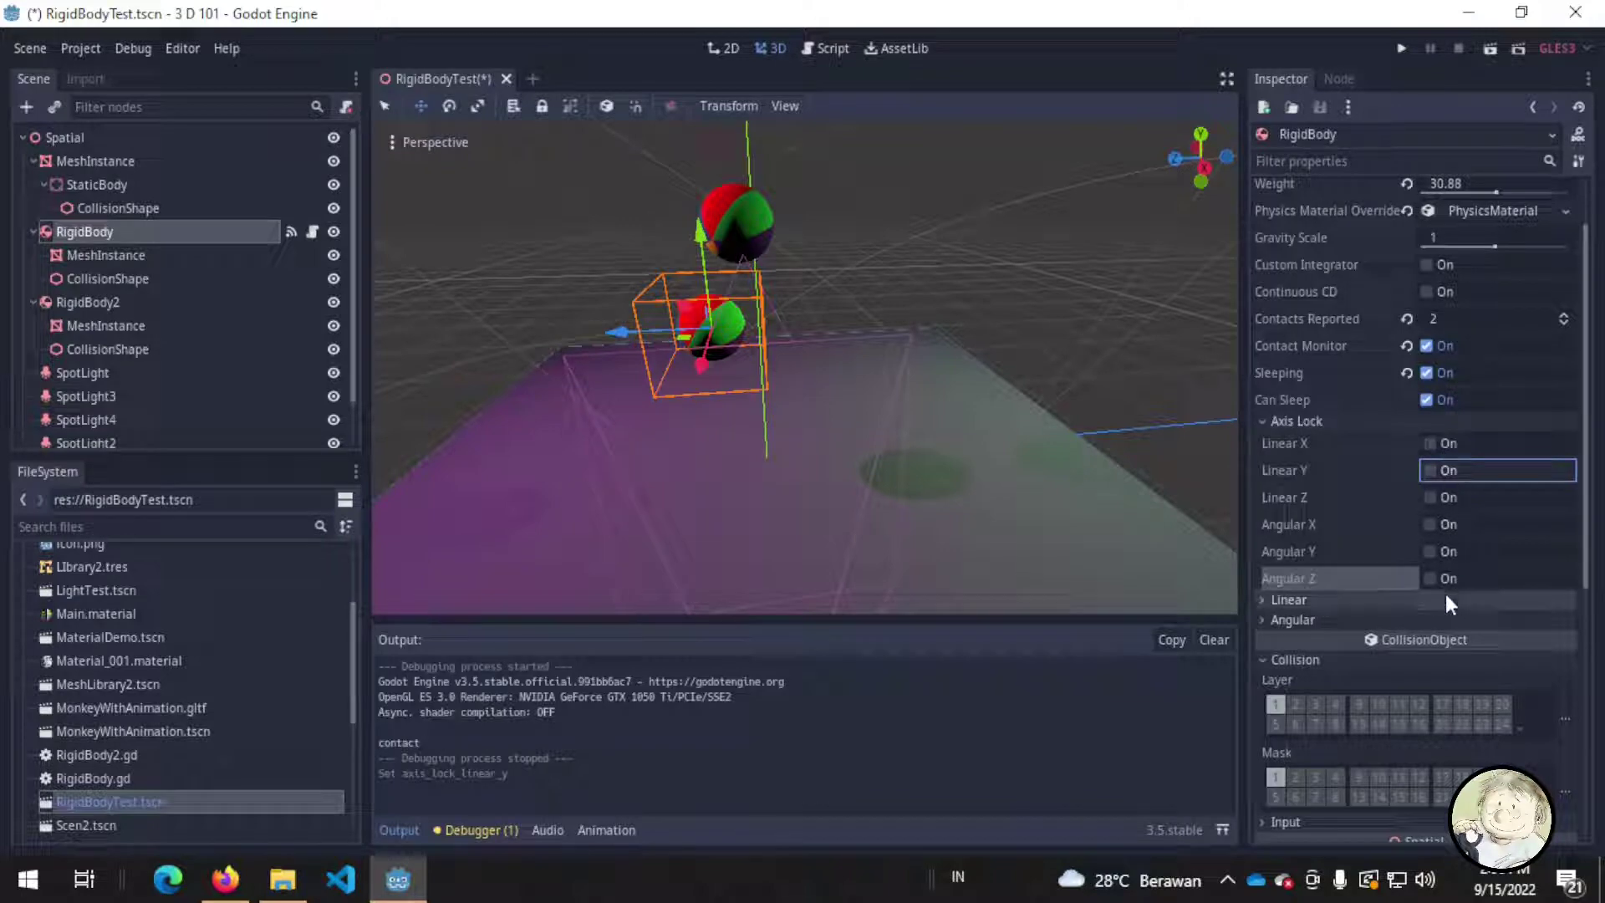
# - Show the Linear and Angular properties, set Linear Velocity z to 1, and test-run
pyautogui.click(1287, 418)
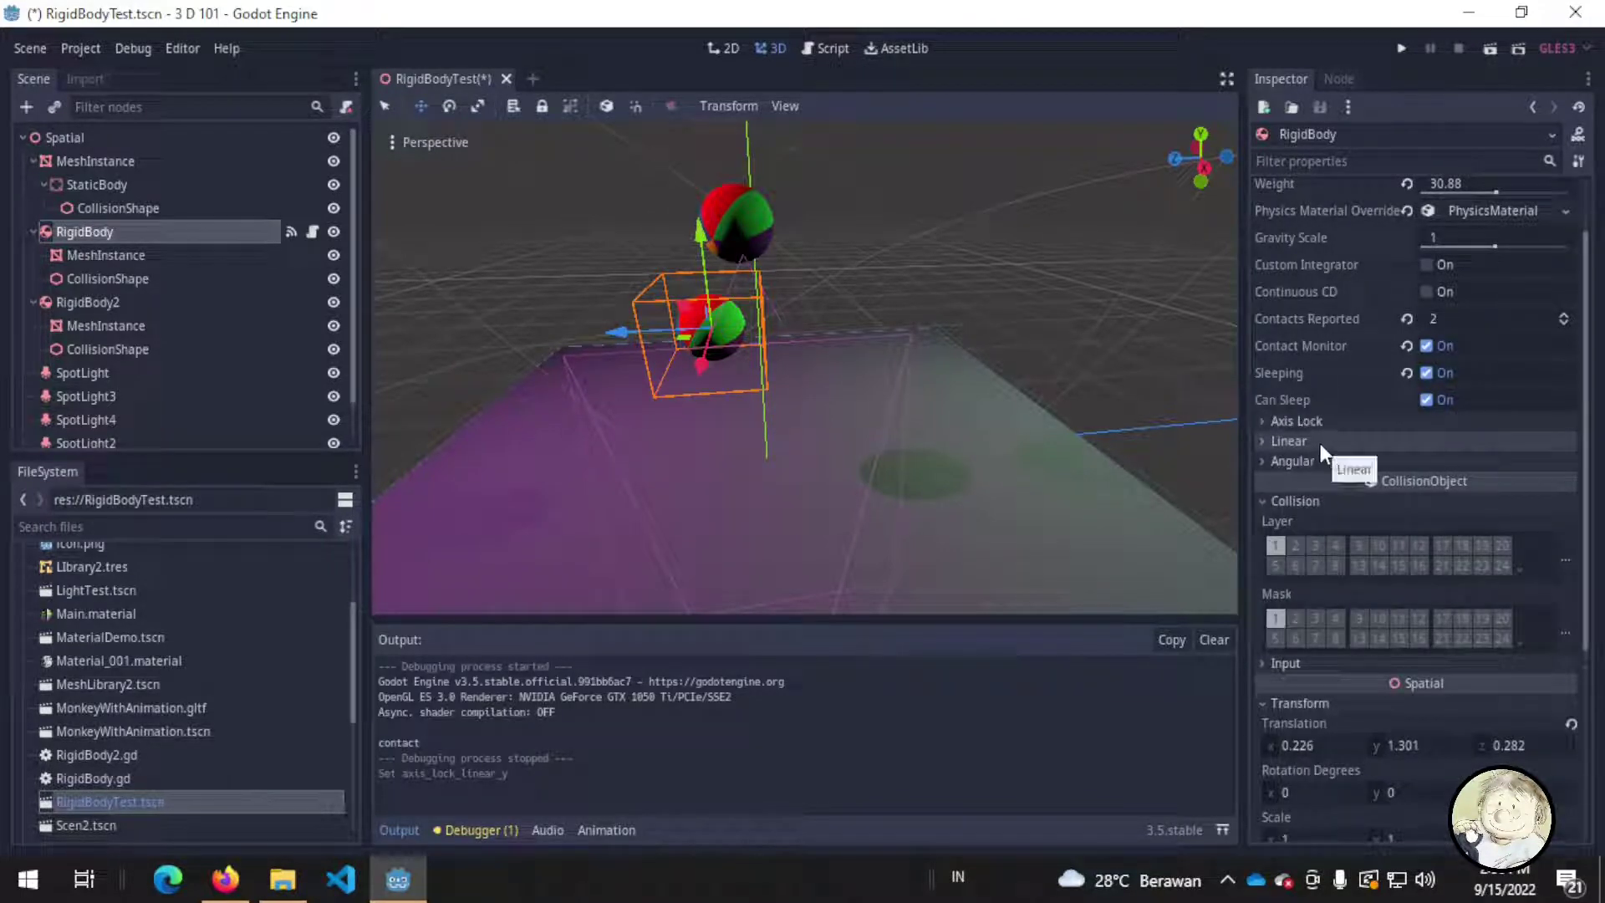
pyautogui.click(1321, 442)
pyautogui.click(1322, 529)
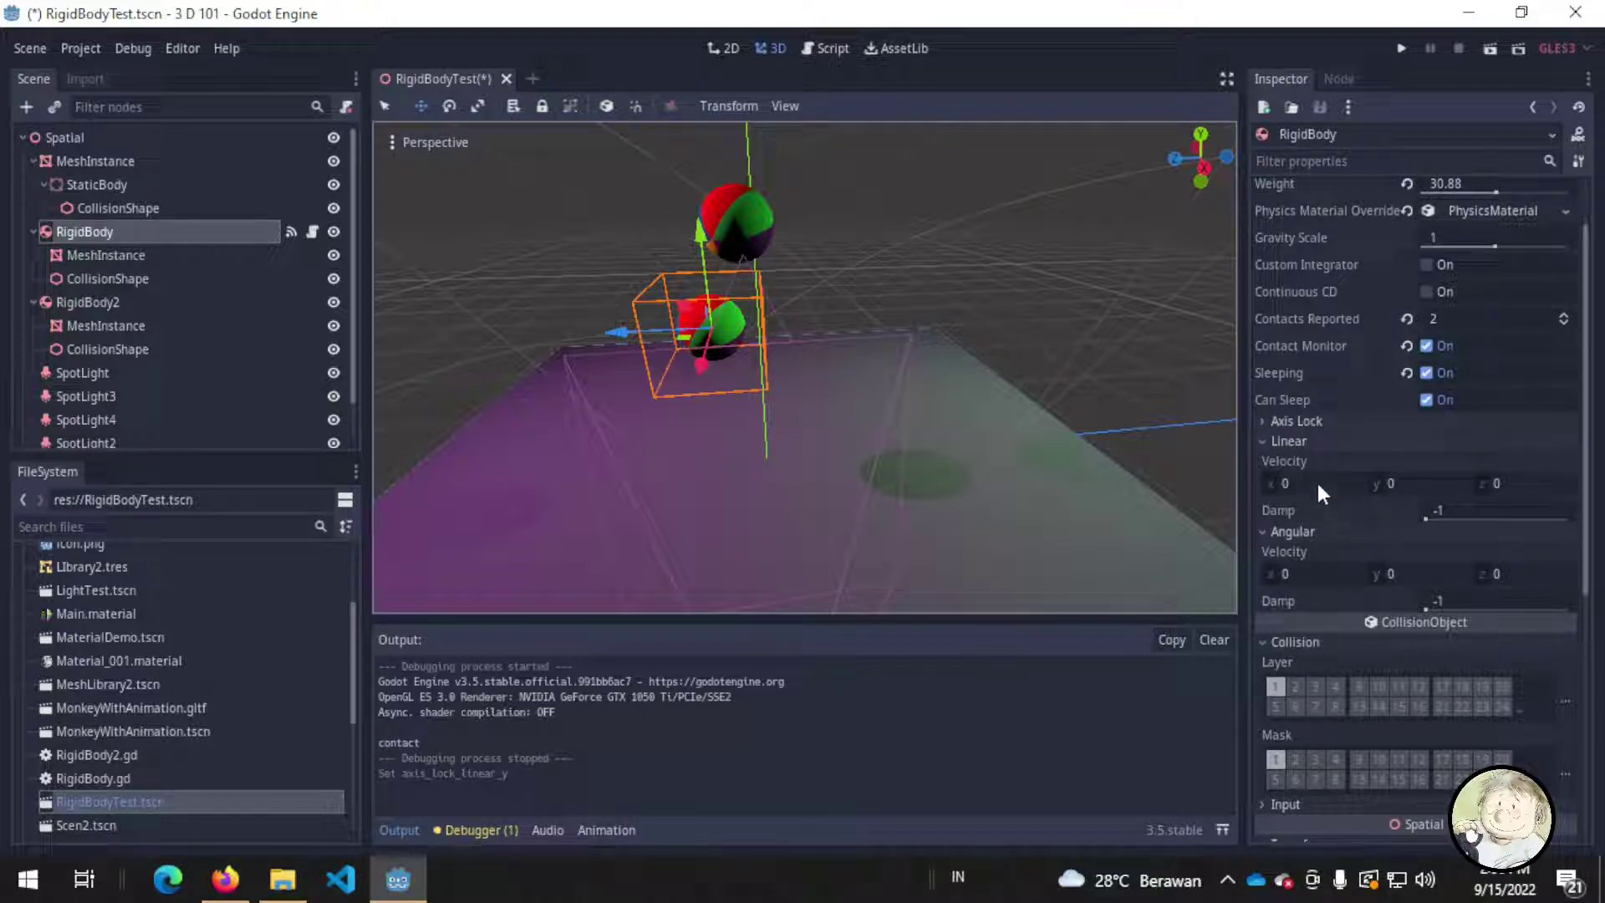
pyautogui.click(1538, 482)
pyautogui.write('1')
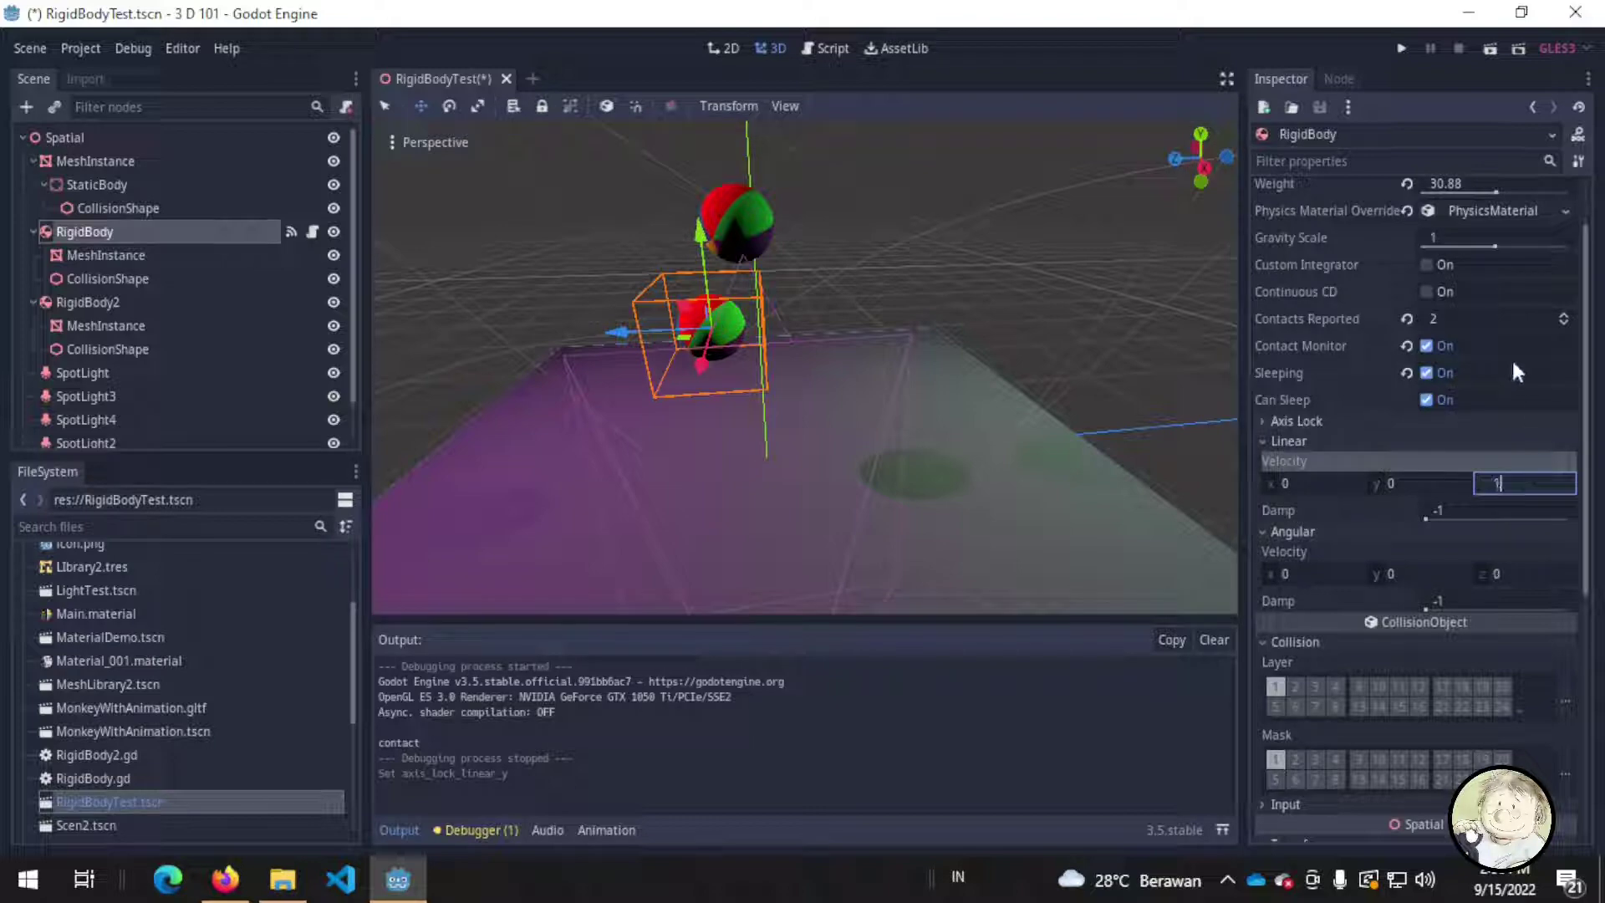
pyautogui.click(1402, 48)
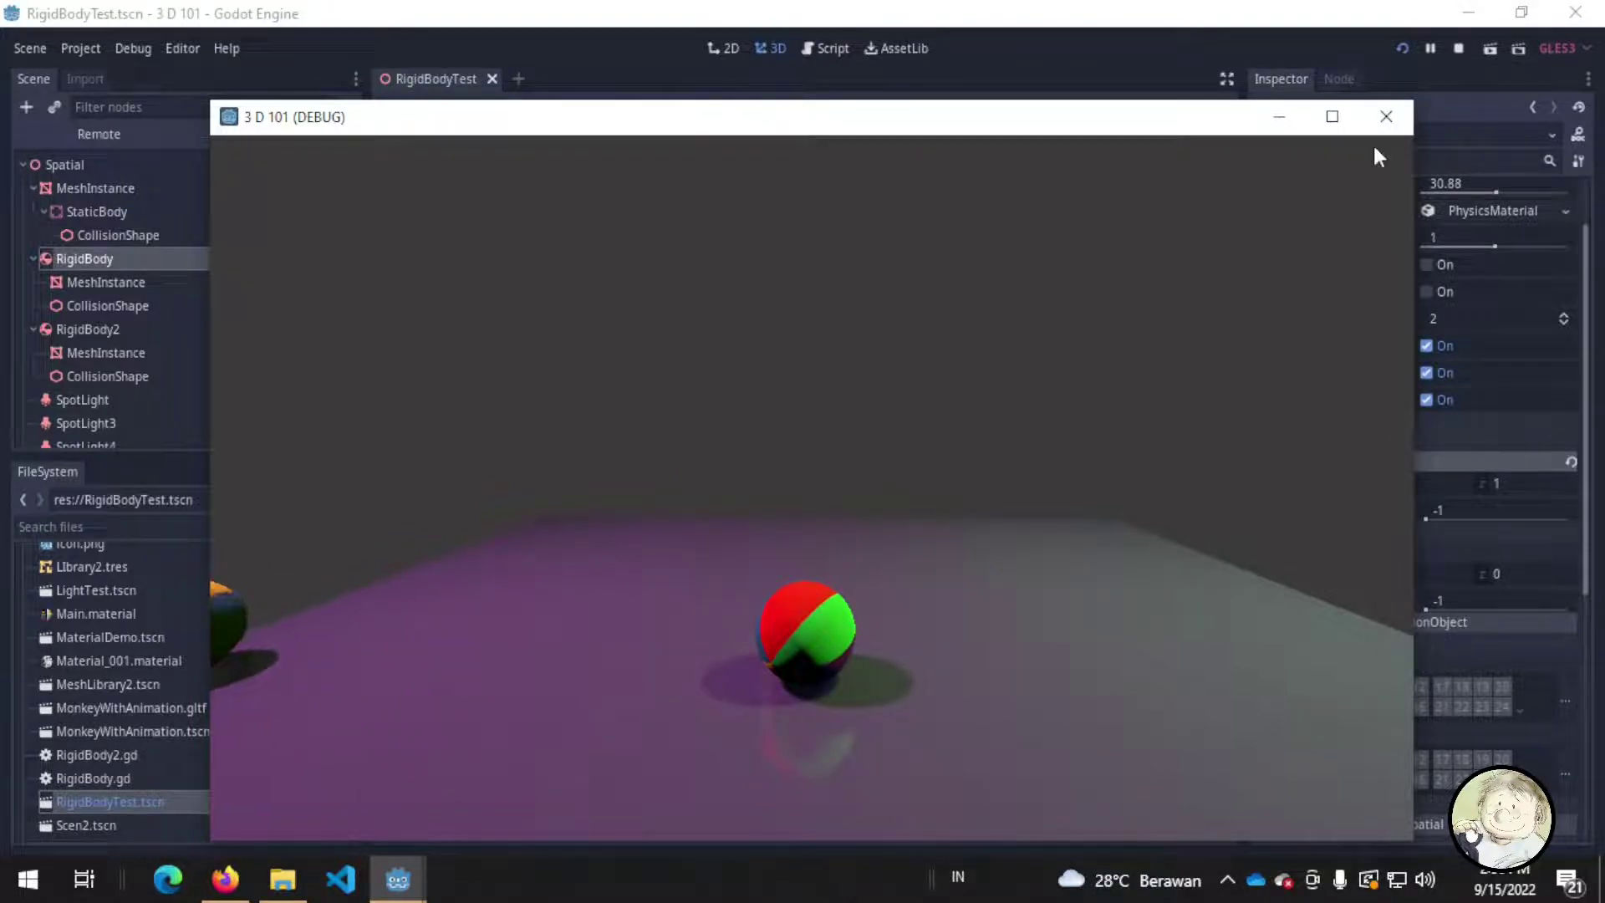
pyautogui.click(1385, 117)
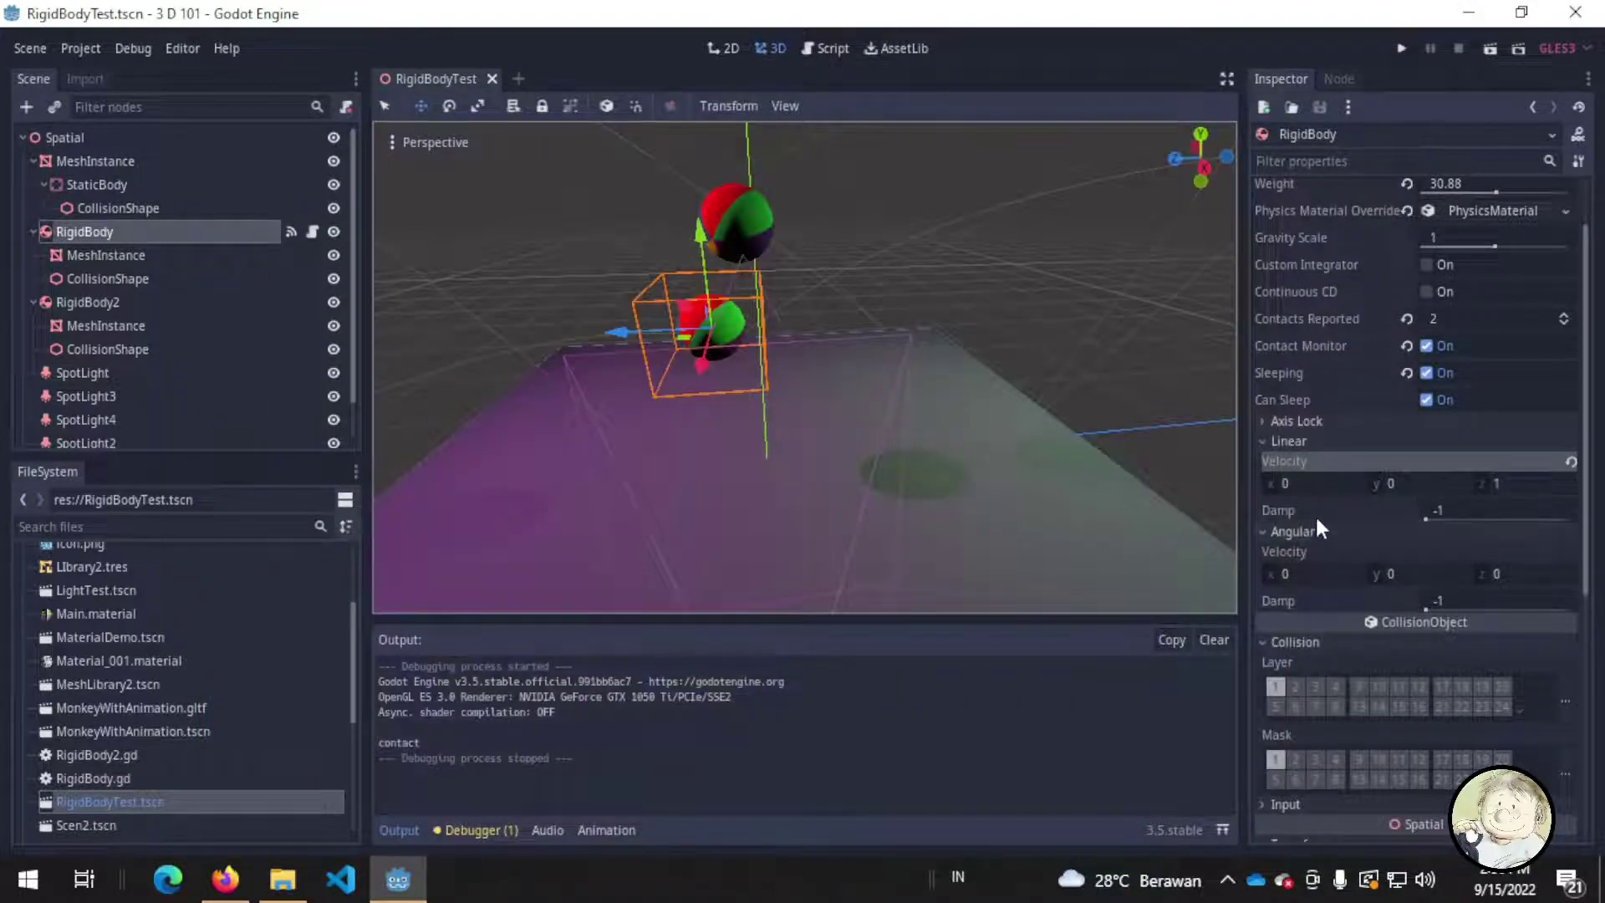
# - Set RigidBody's linear damp to 1 and test-run the scene
pyautogui.moveTo(1315, 506)
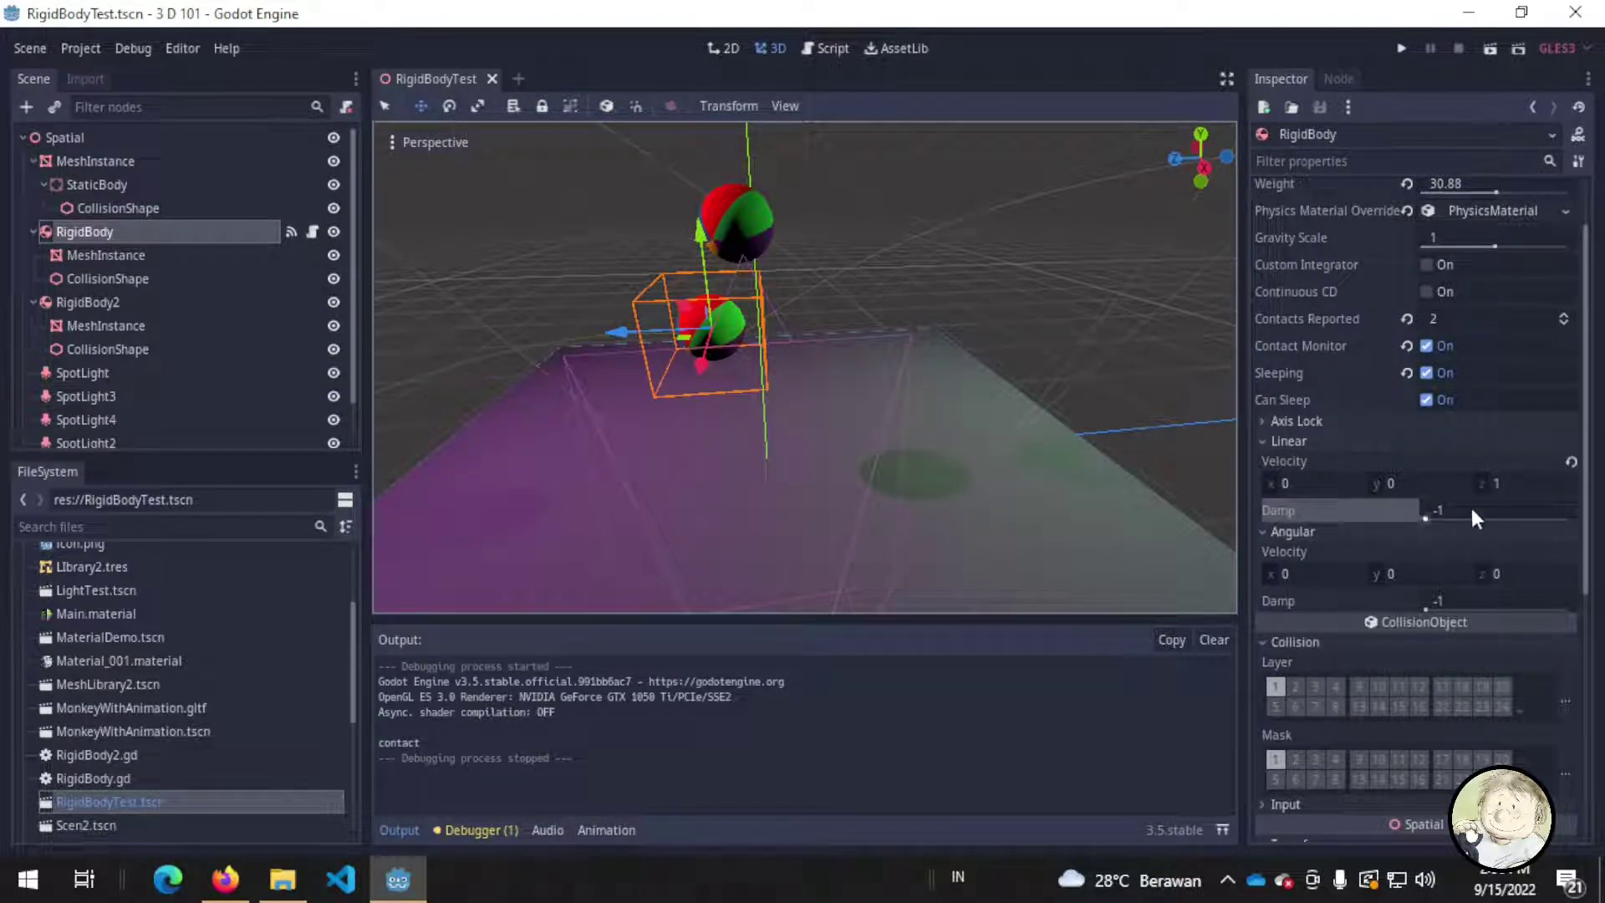
pyautogui.click(1473, 512)
pyautogui.write('1')
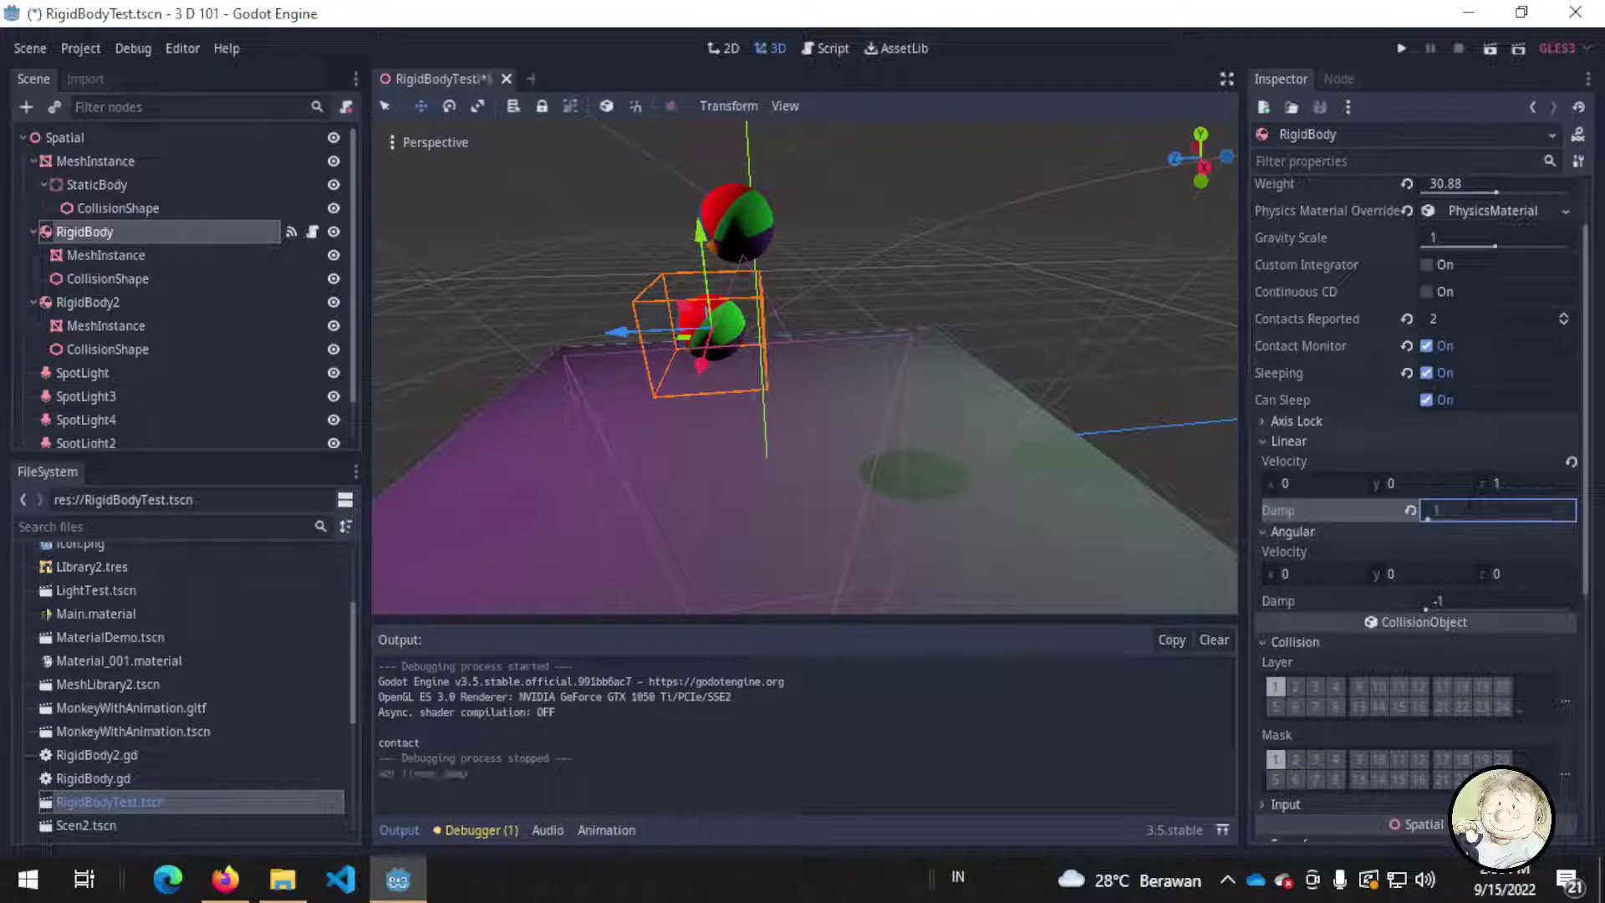
pyautogui.click(1400, 50)
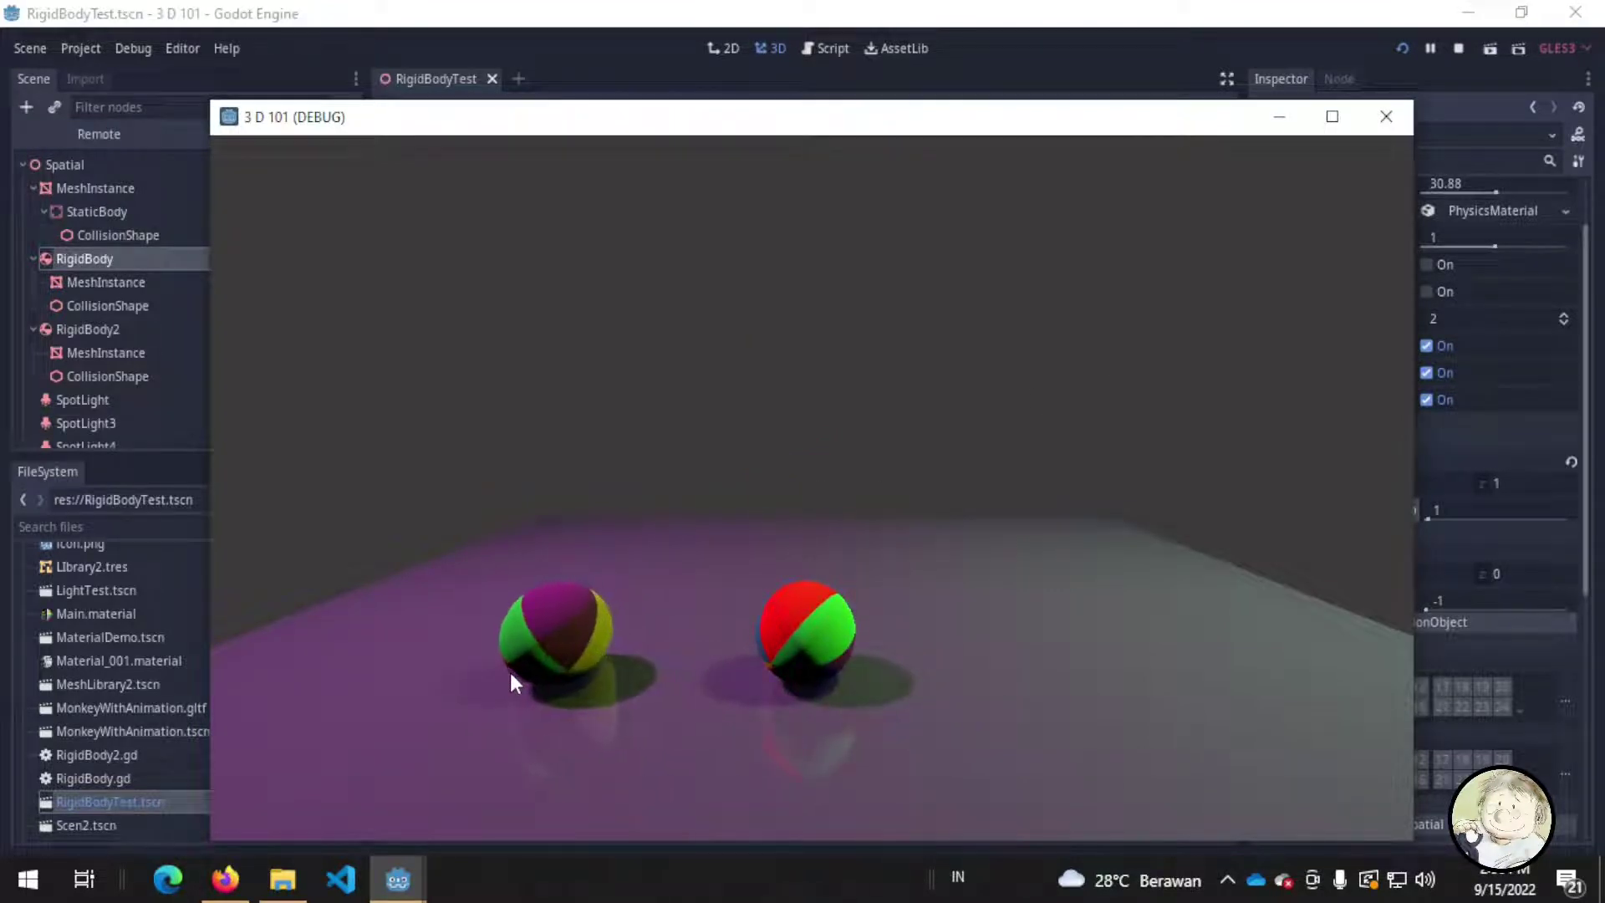
pyautogui.click(1387, 117)
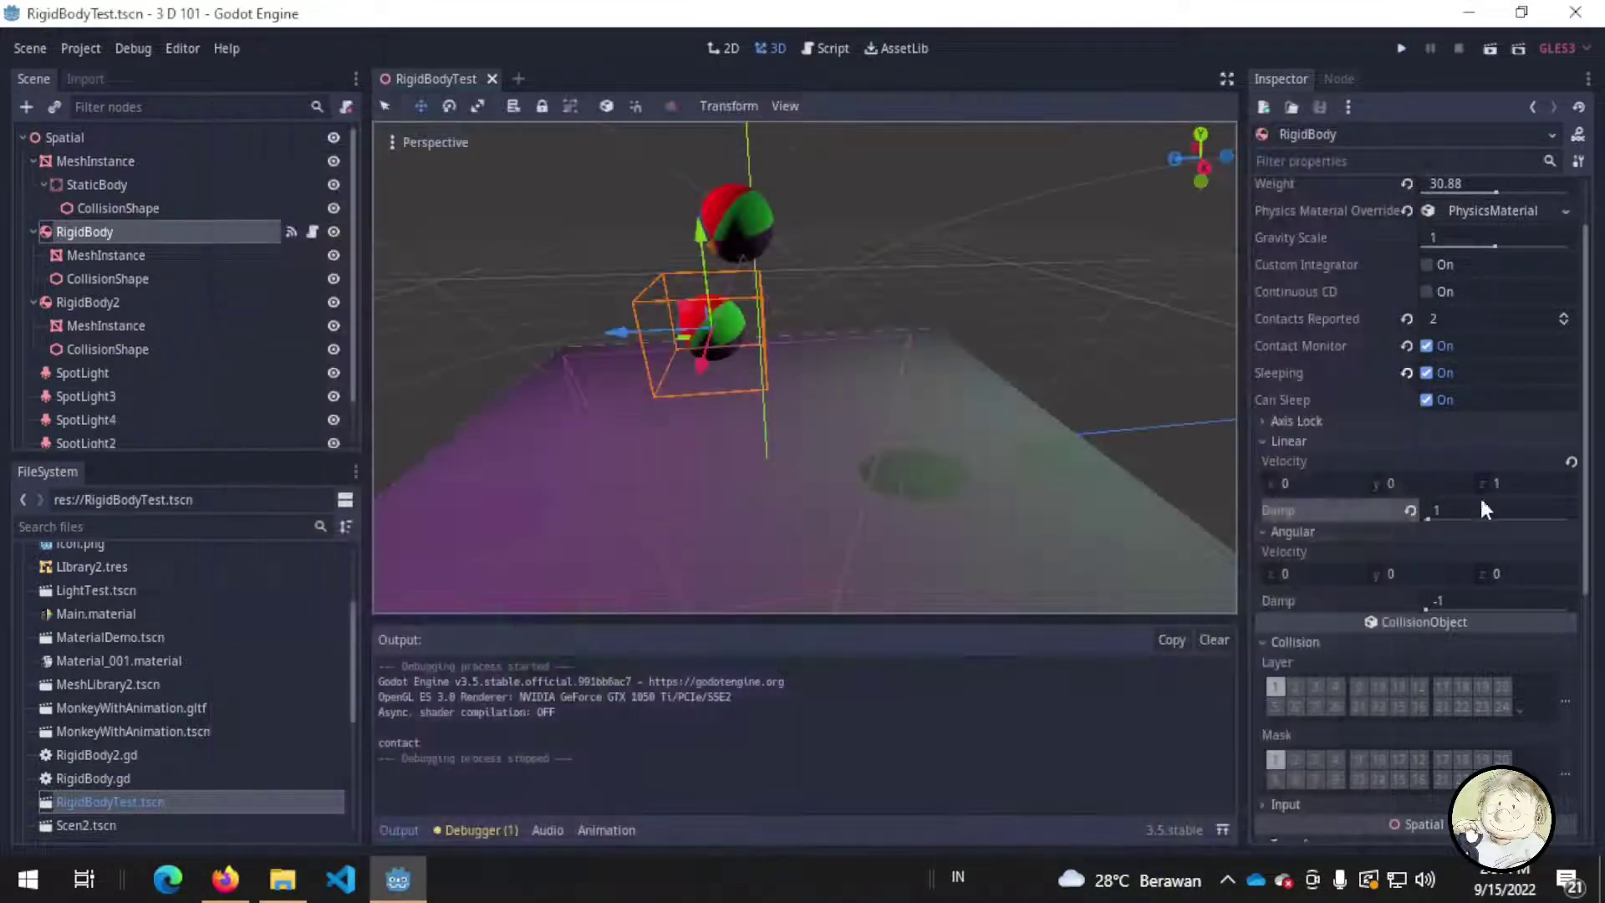
# - Raise linear damp to 5, test-run again, and collapse the Linear section
pyautogui.click(1483, 513)
pyautogui.write('5')
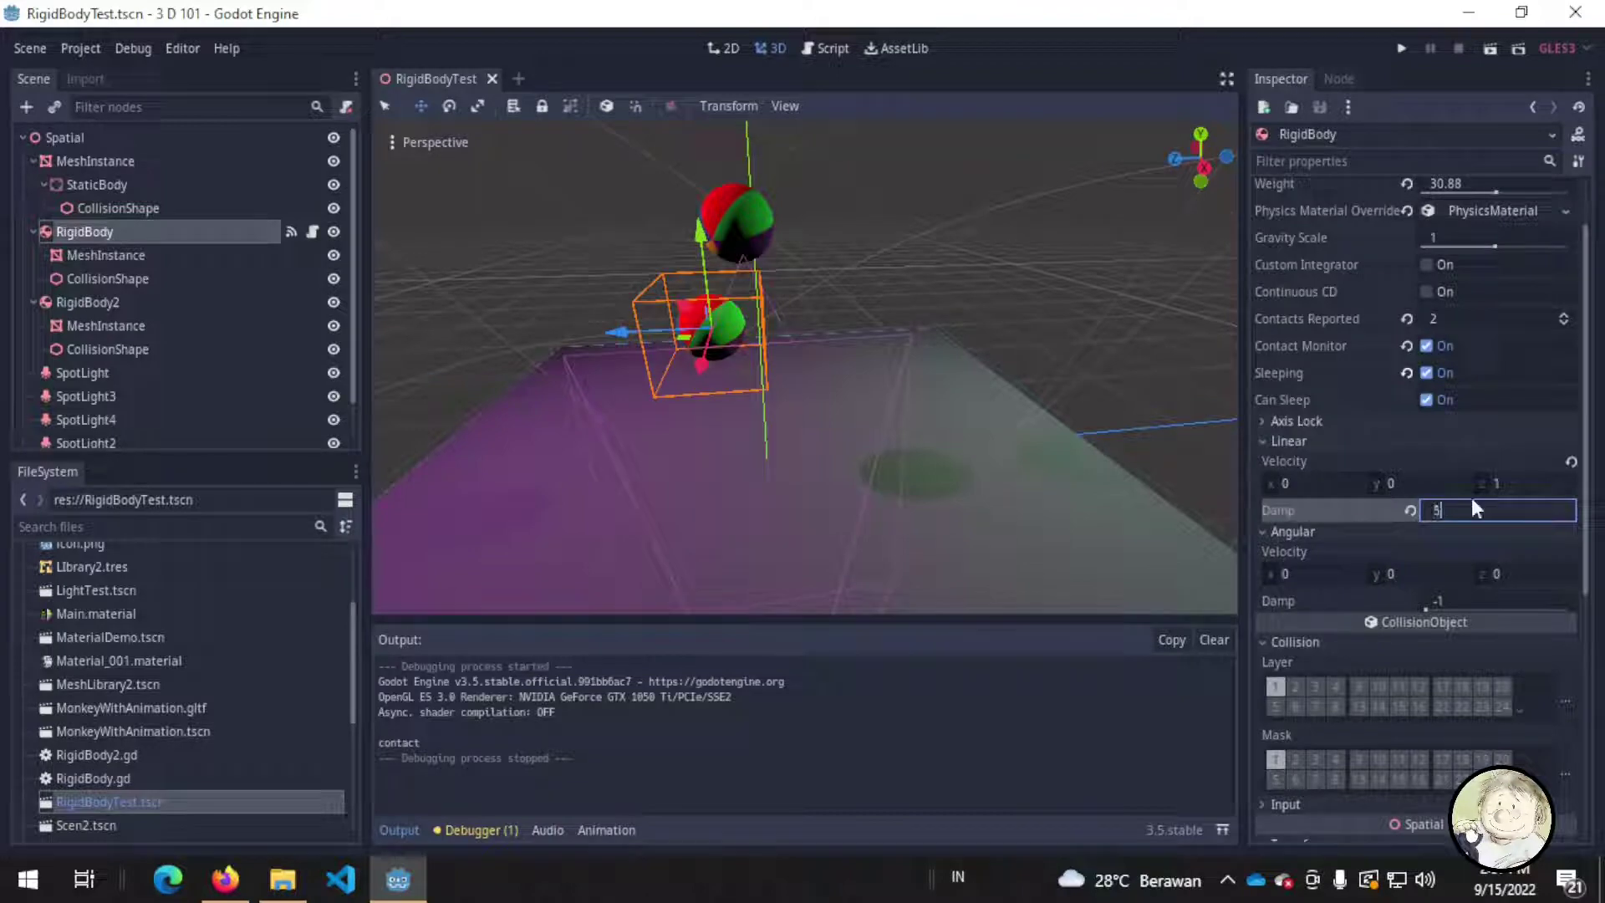
pyautogui.click(1401, 48)
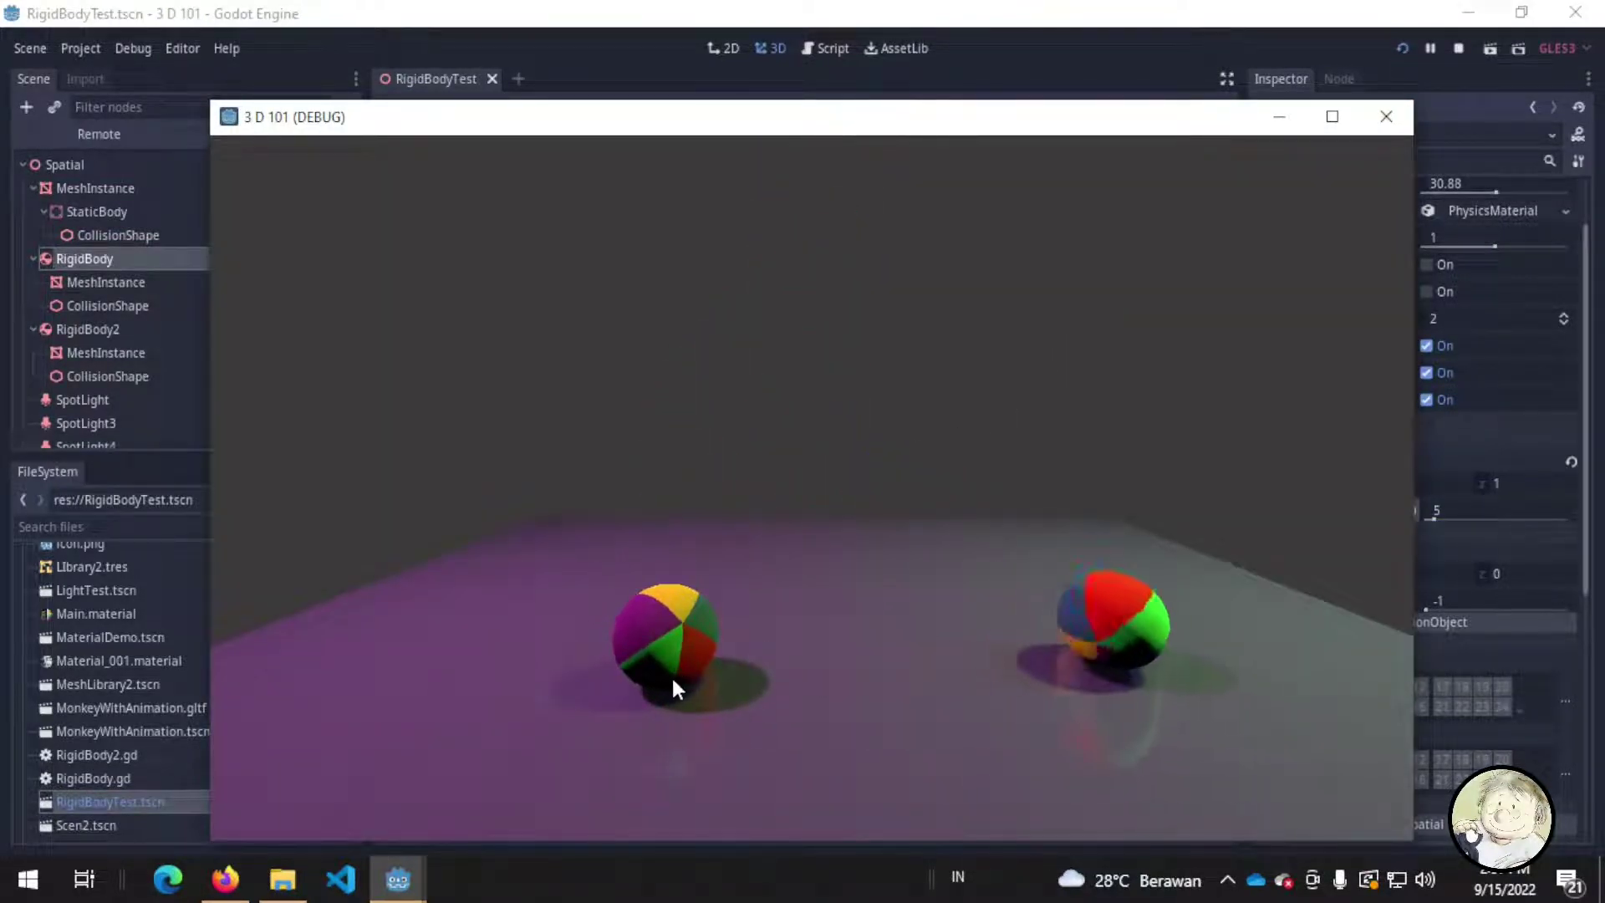
pyautogui.click(1387, 118)
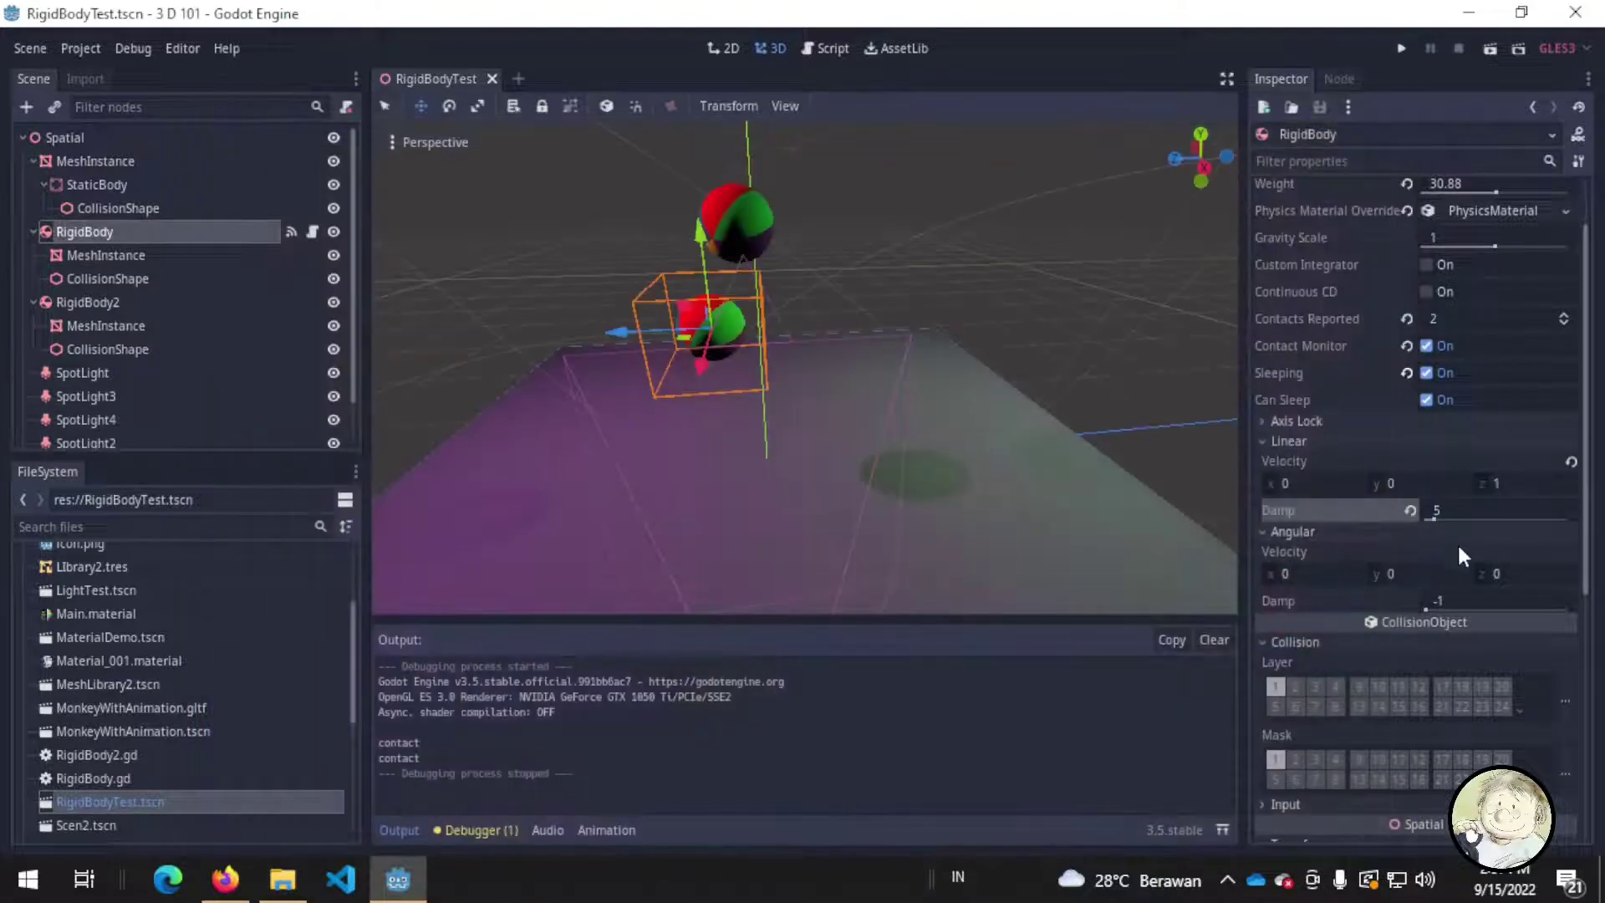
pyautogui.click(1410, 510)
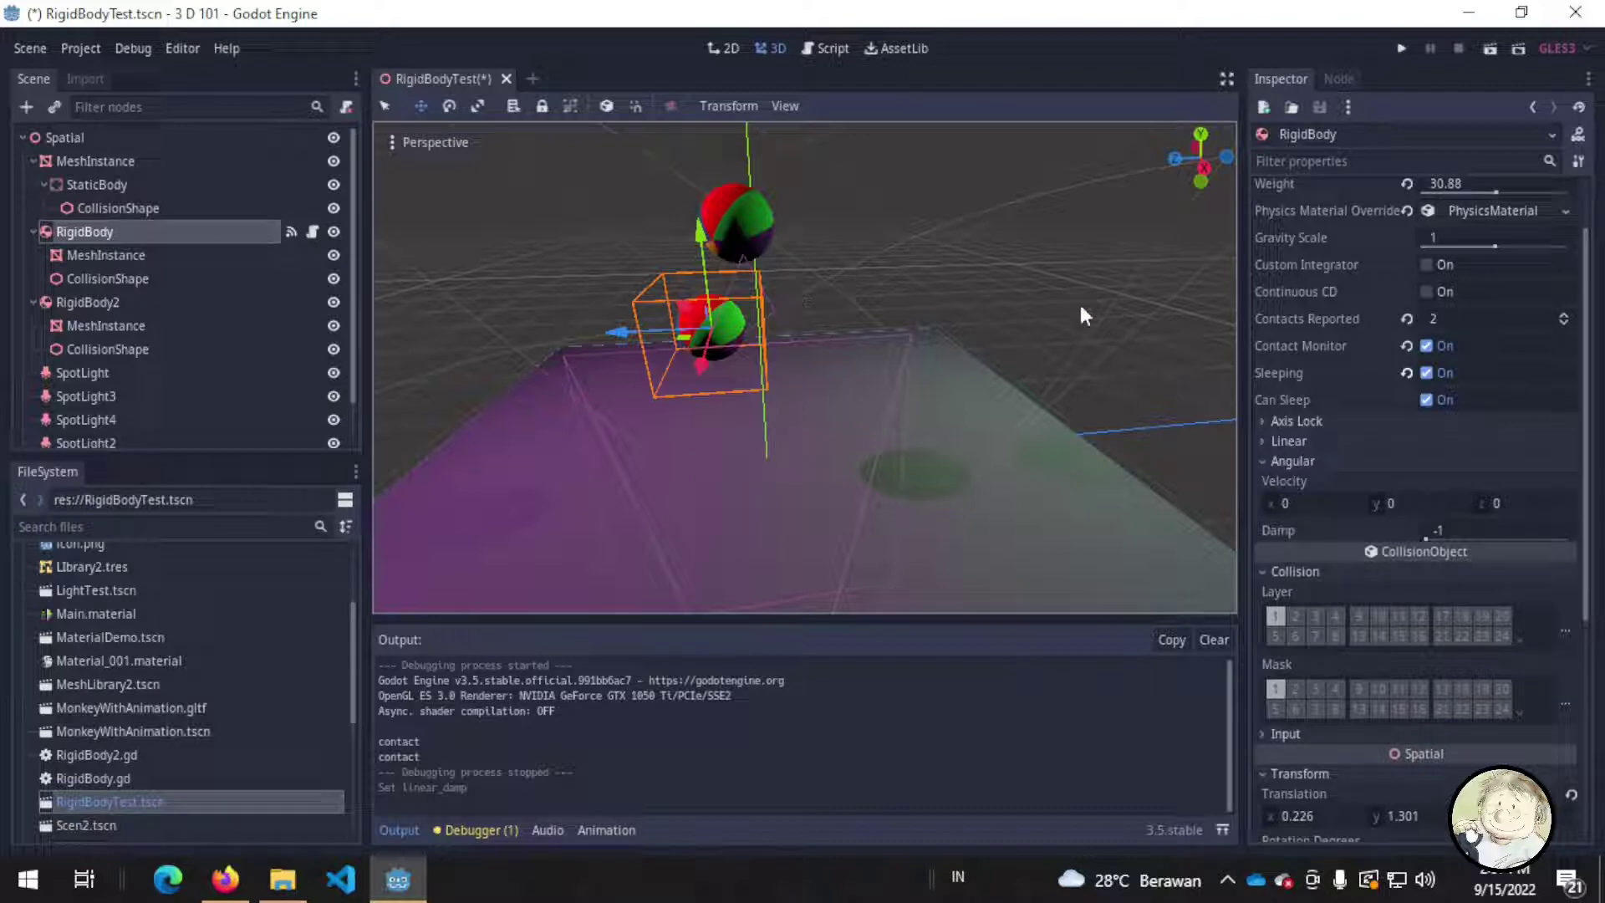
pyautogui.moveTo(869, 299)
pyautogui.mouseDown(button='middle')
pyautogui.moveTo(856, 232)
pyautogui.moveTo(841, 260)
pyautogui.mouseUp(button='middle')
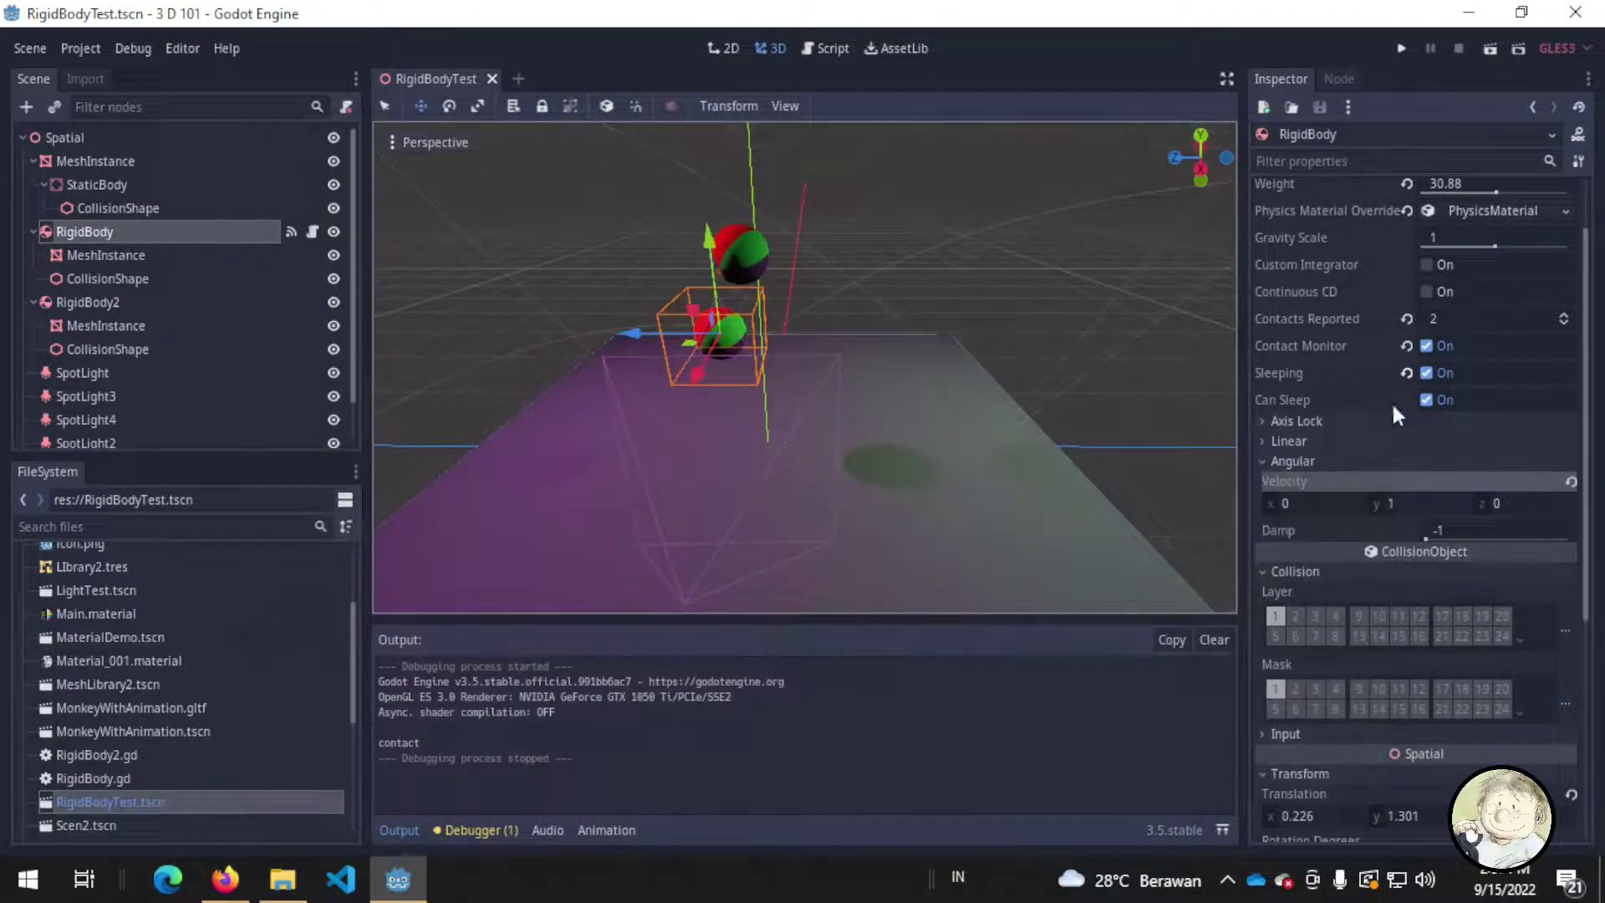
# - Lower RigidBody to y 0.244, reset linear velocity to 0, and run the scene
pyautogui.moveTo(712, 287); pyautogui.dragTo(730, 383)
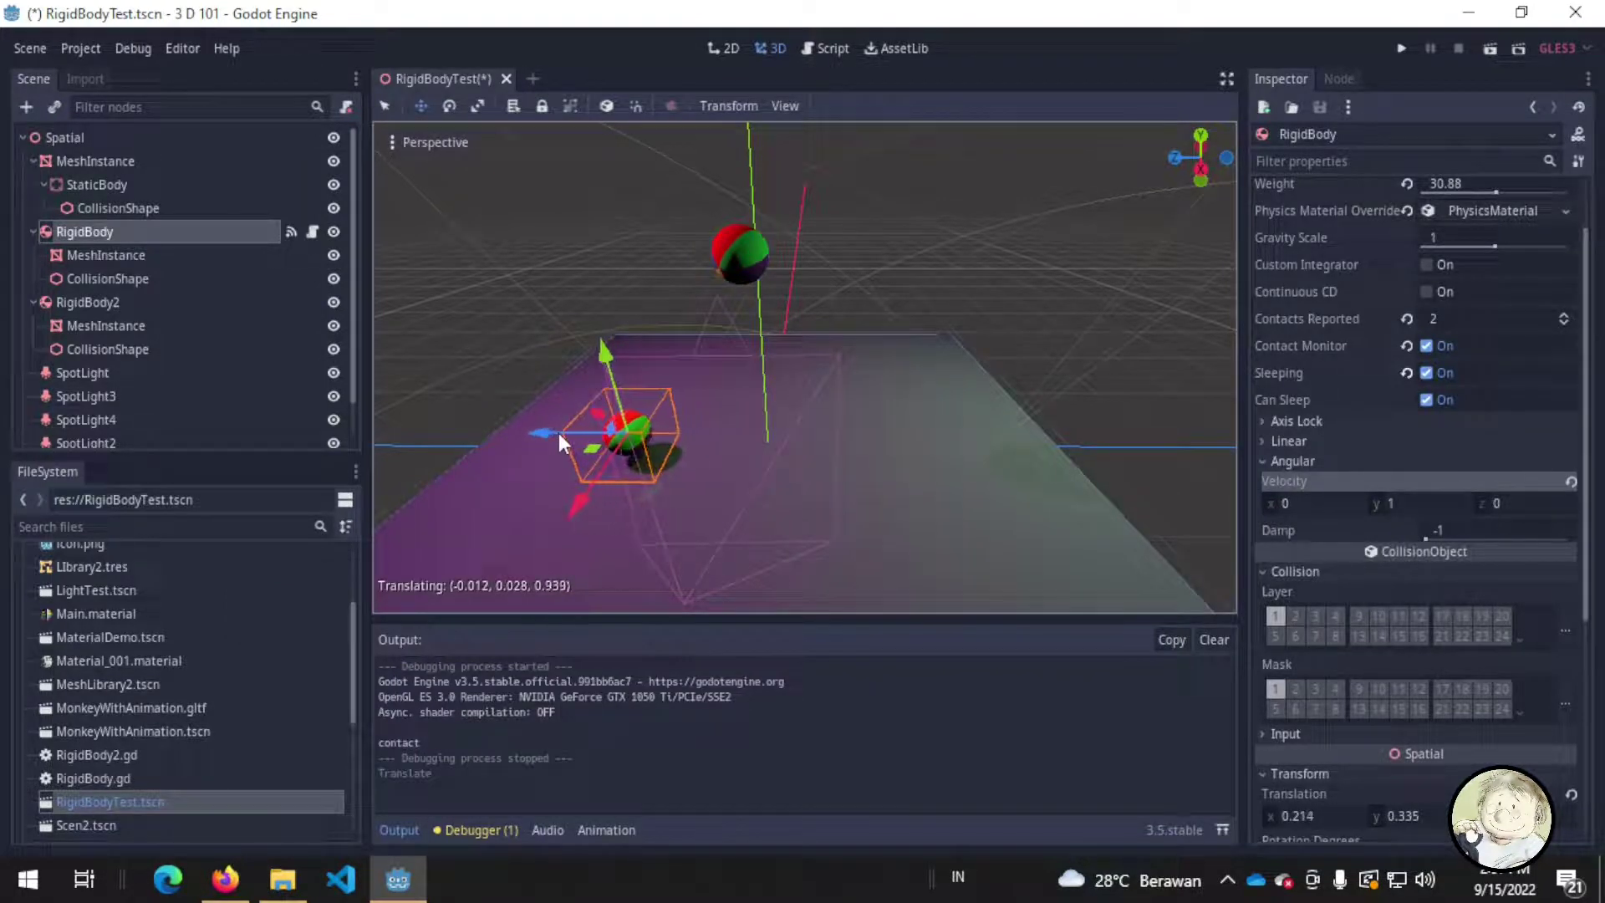
pyautogui.moveTo(666, 448); pyautogui.dragTo(559, 433)
pyautogui.moveTo(614, 342); pyautogui.dragTo(610, 358)
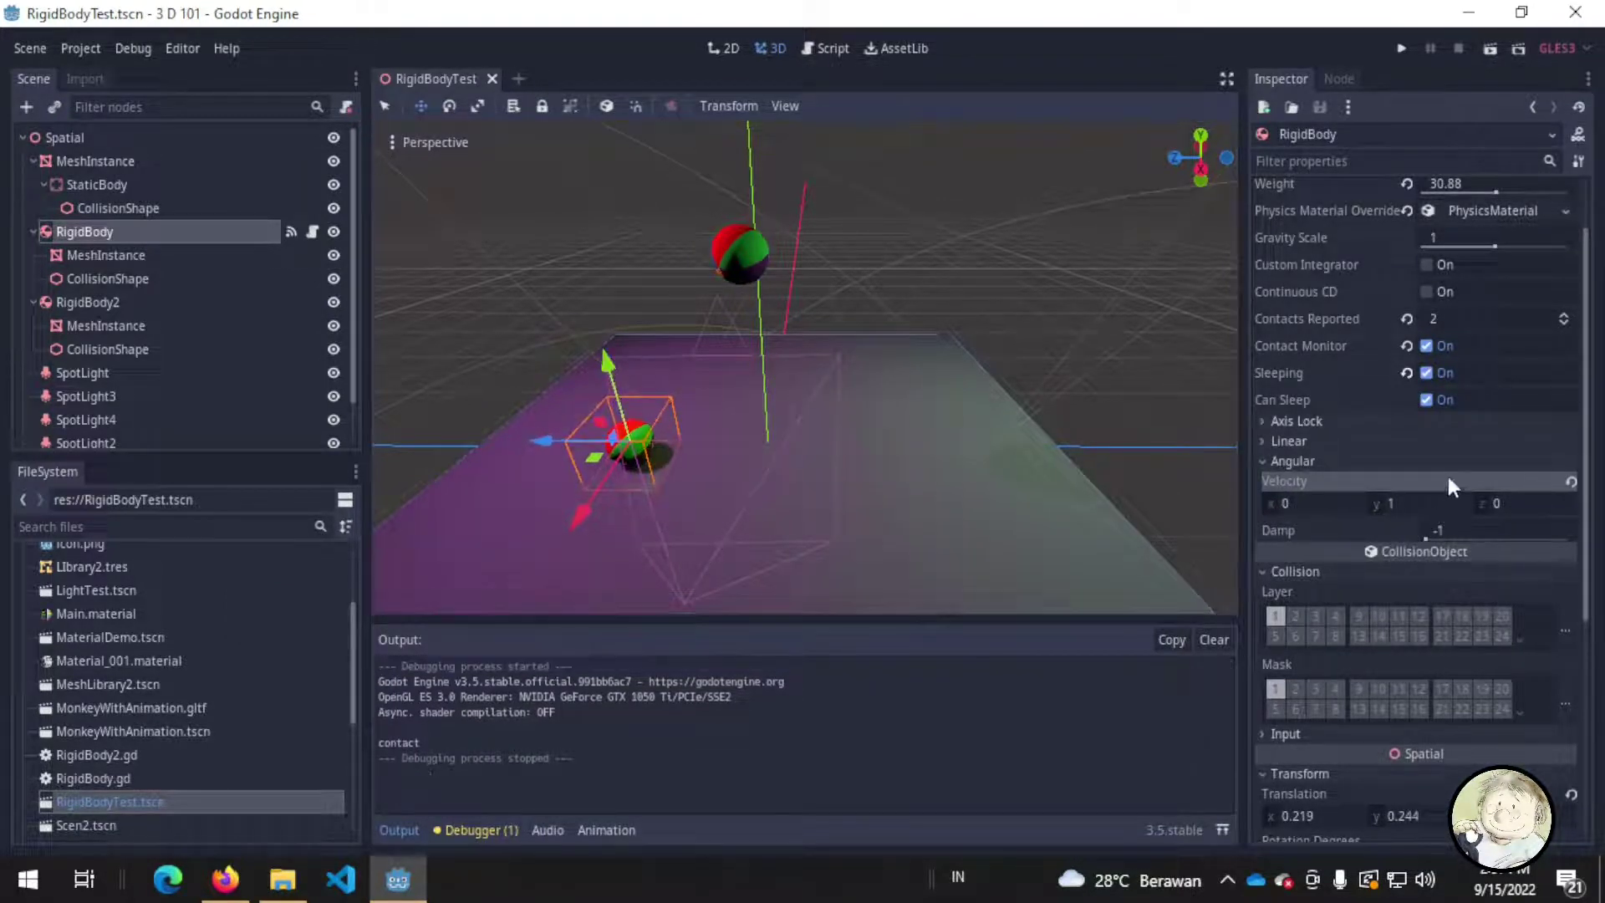
pyautogui.click(1446, 440)
pyautogui.click(1572, 462)
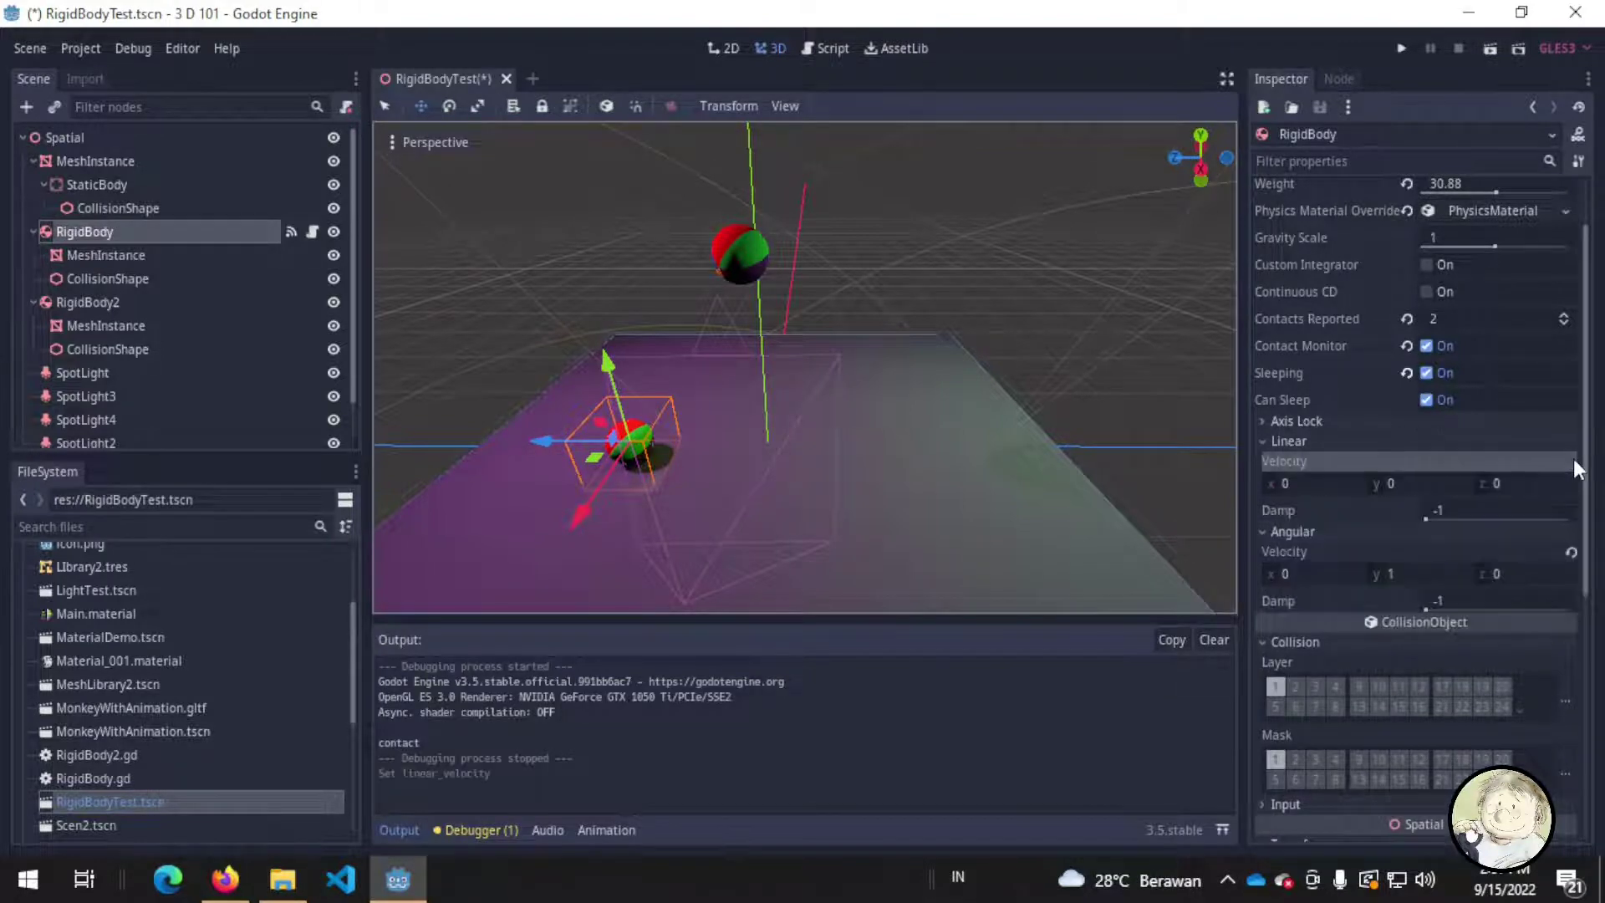
pyautogui.click(1404, 49)
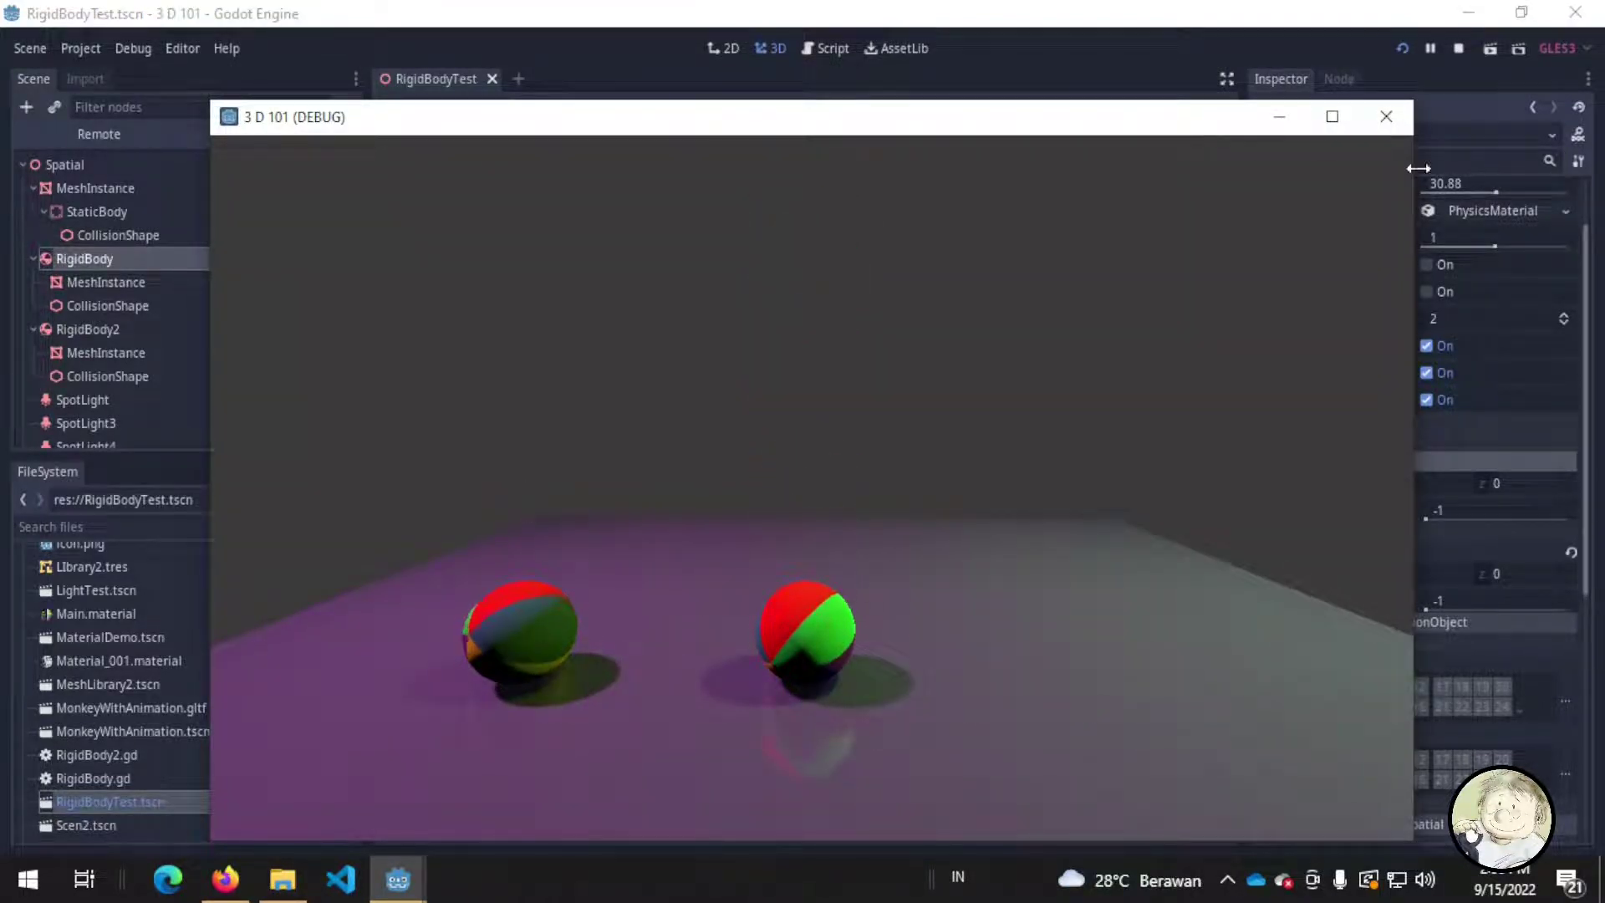
# - Set RigidBody's angular velocity Y to 5 and test-run the faster spin
pyautogui.click(1394, 128)
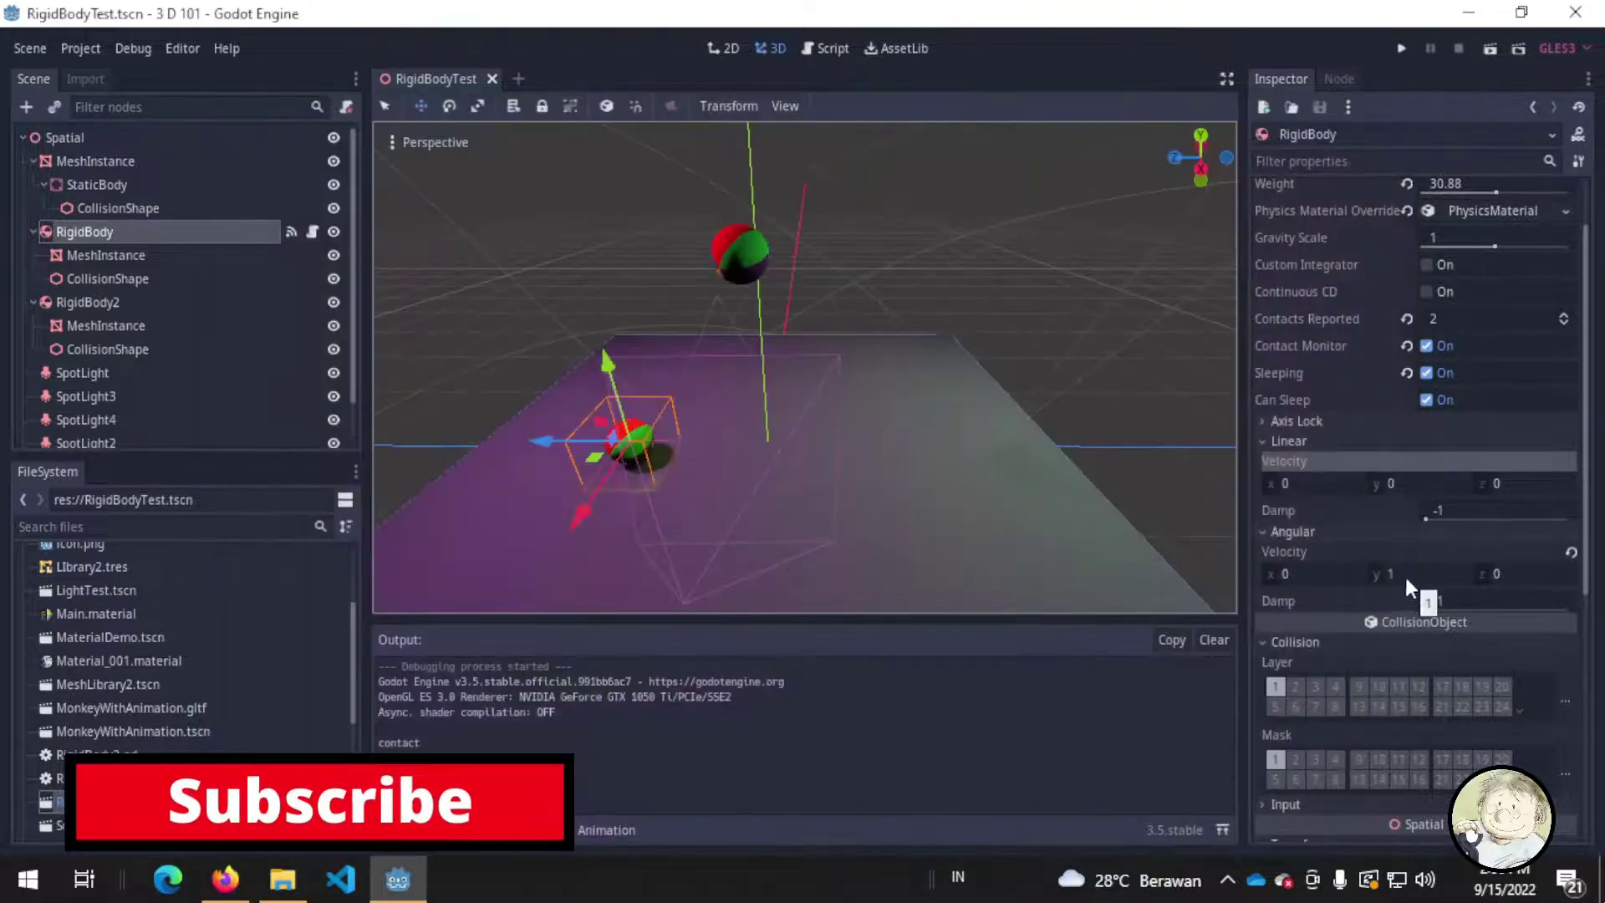
pyautogui.click(1404, 575)
pyautogui.write('5')
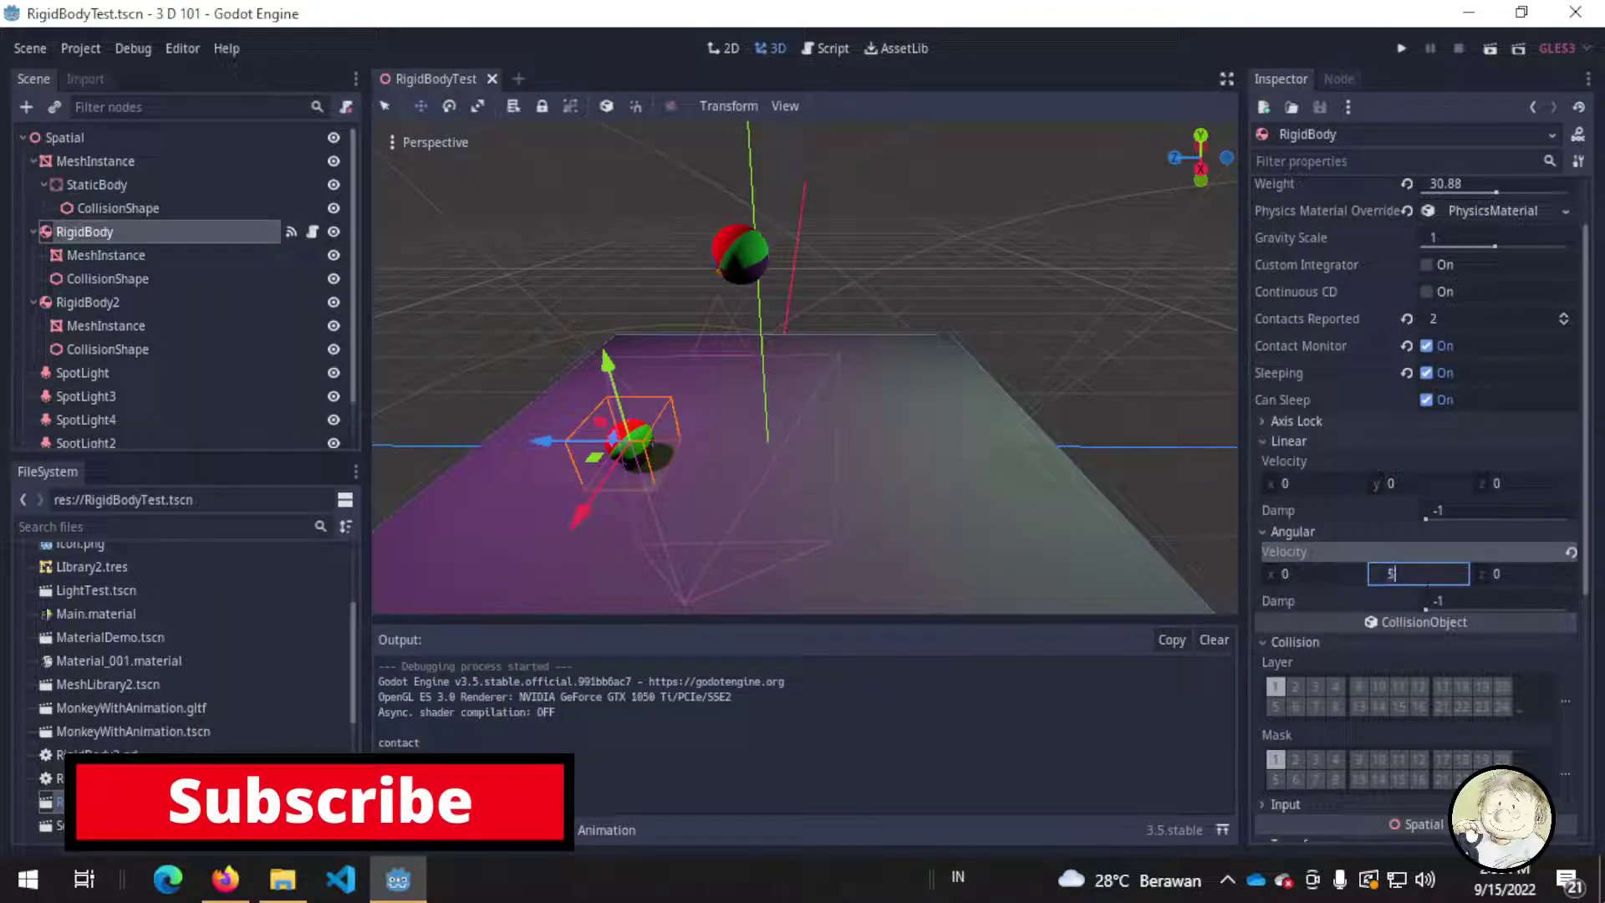
pyautogui.press('Return')
pyautogui.click(1402, 51)
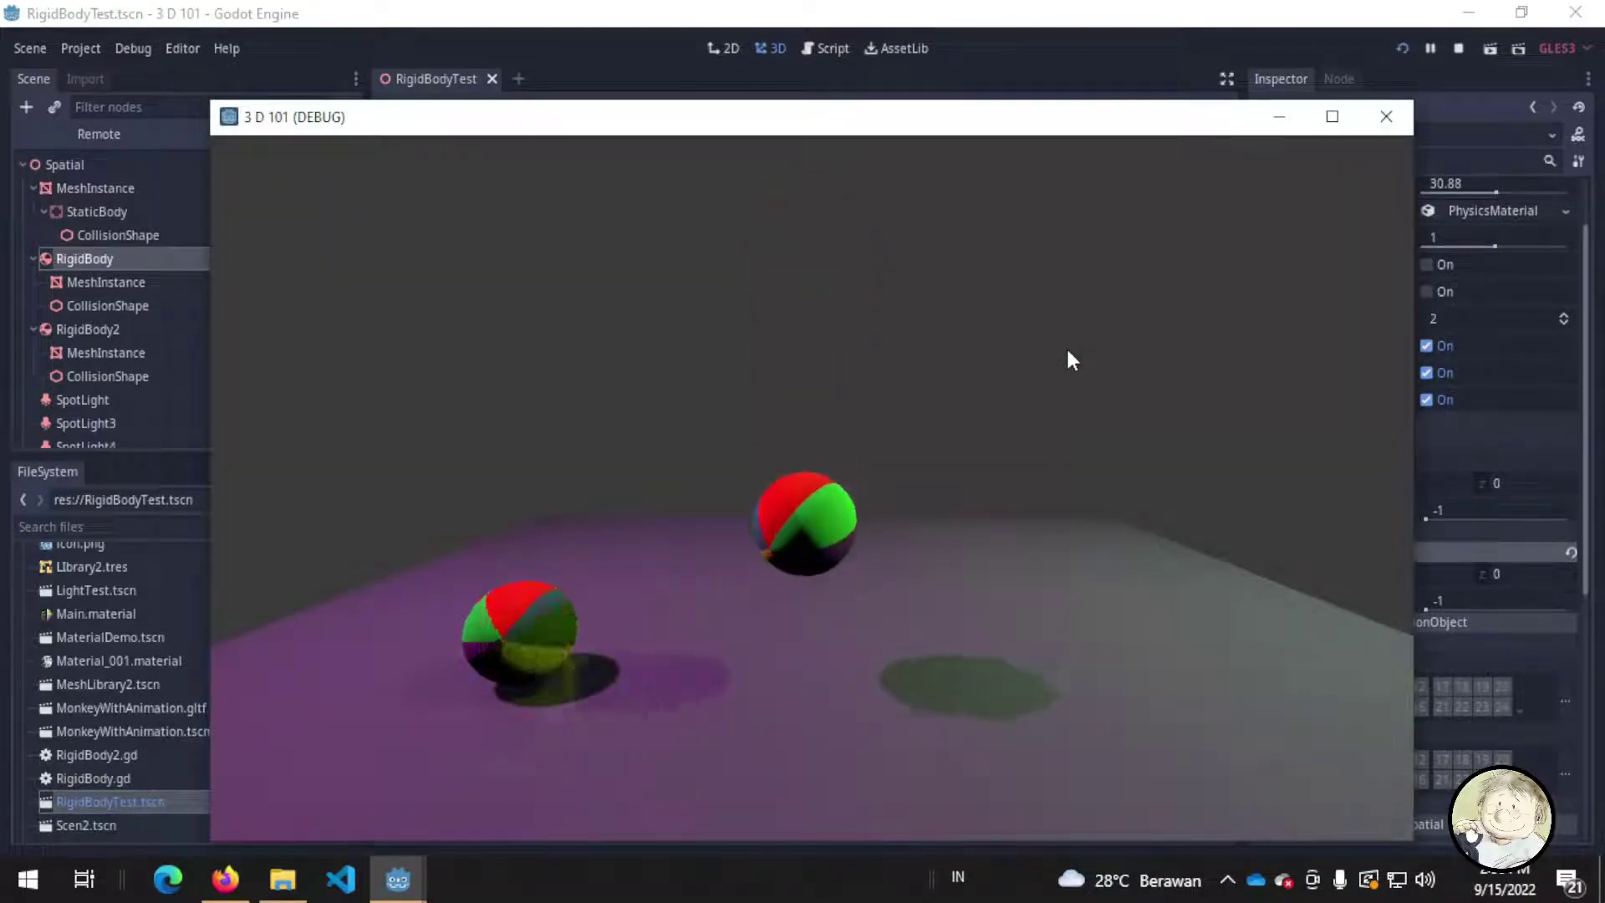
pyautogui.click(1387, 116)
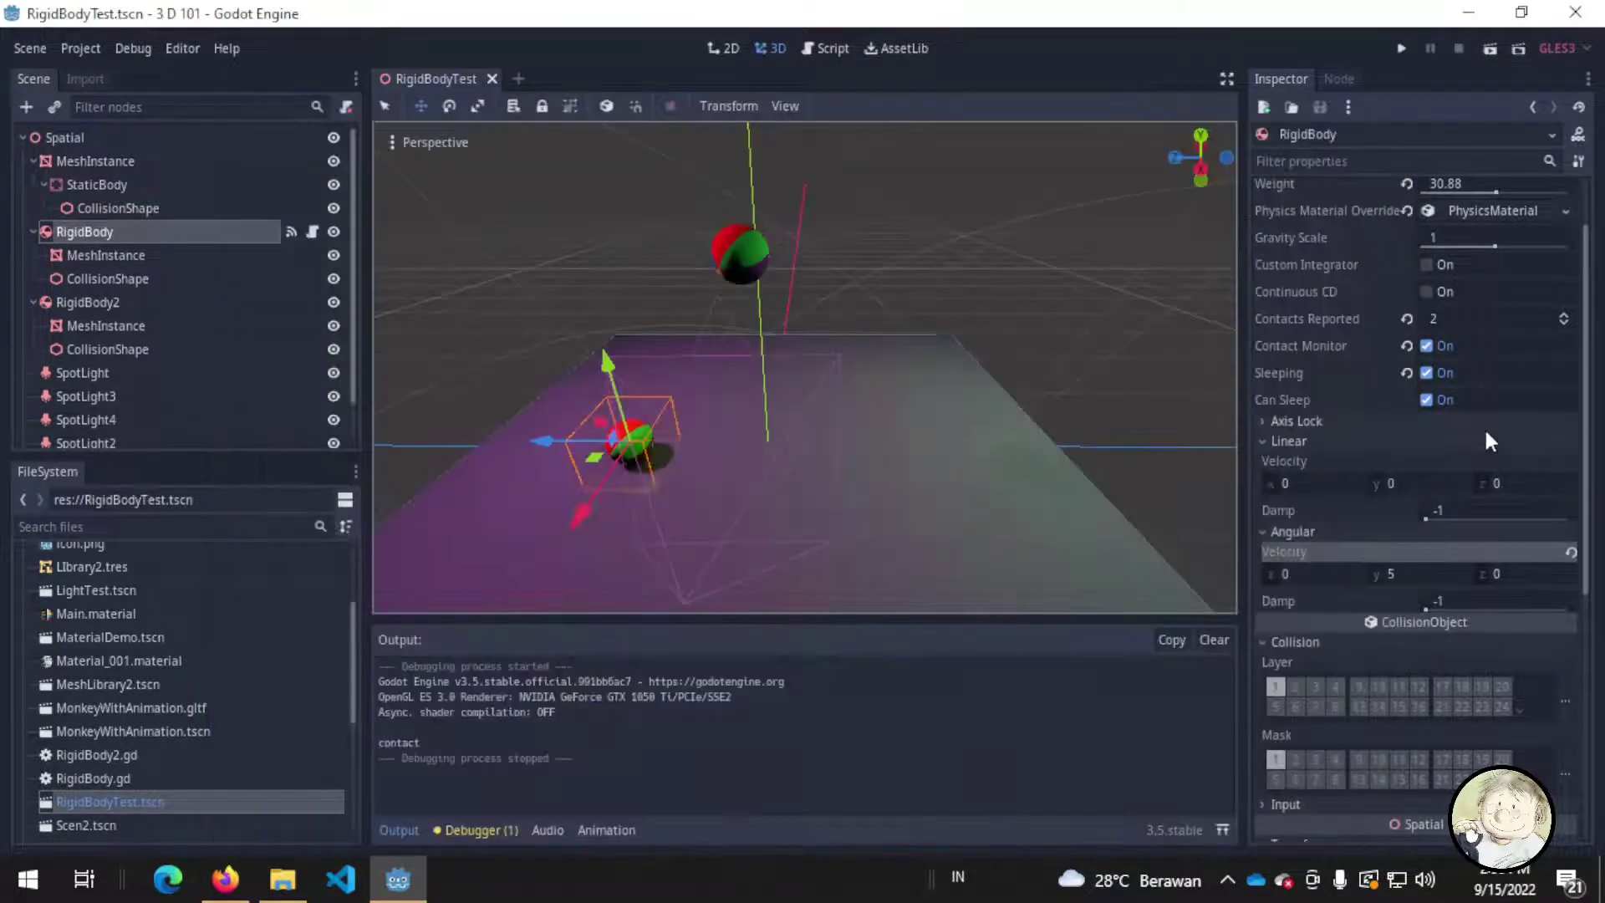
# - Set angular damp to 4 and test-run the scene again
pyautogui.moveTo(1426, 609); pyautogui.dragTo(1452, 601)
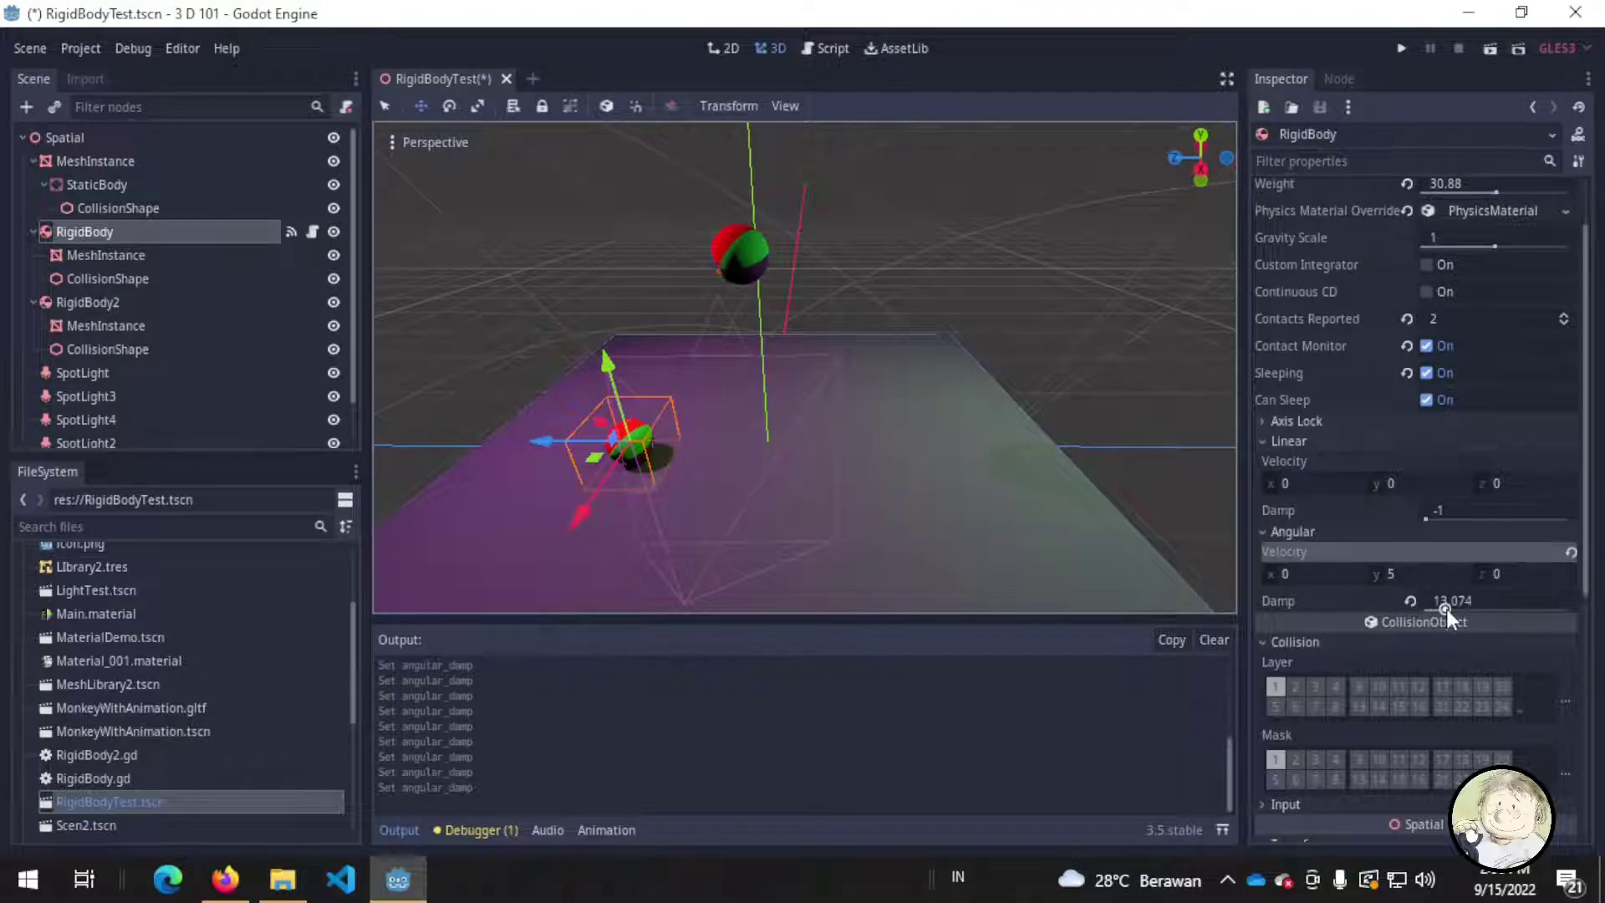
pyautogui.write('4')
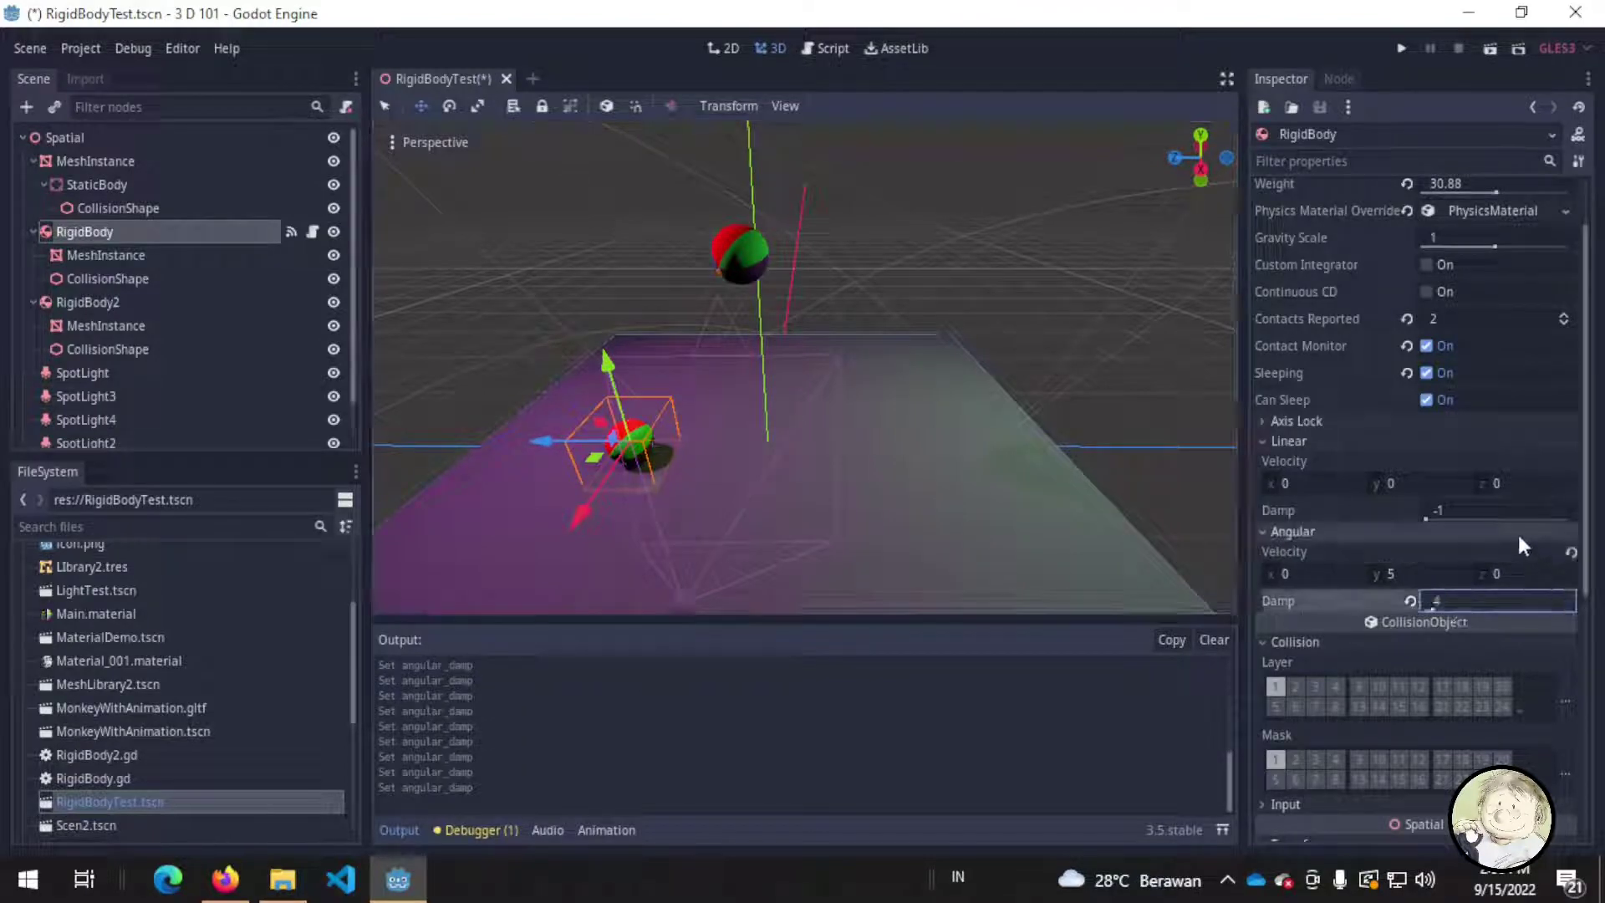
pyautogui.click(1402, 48)
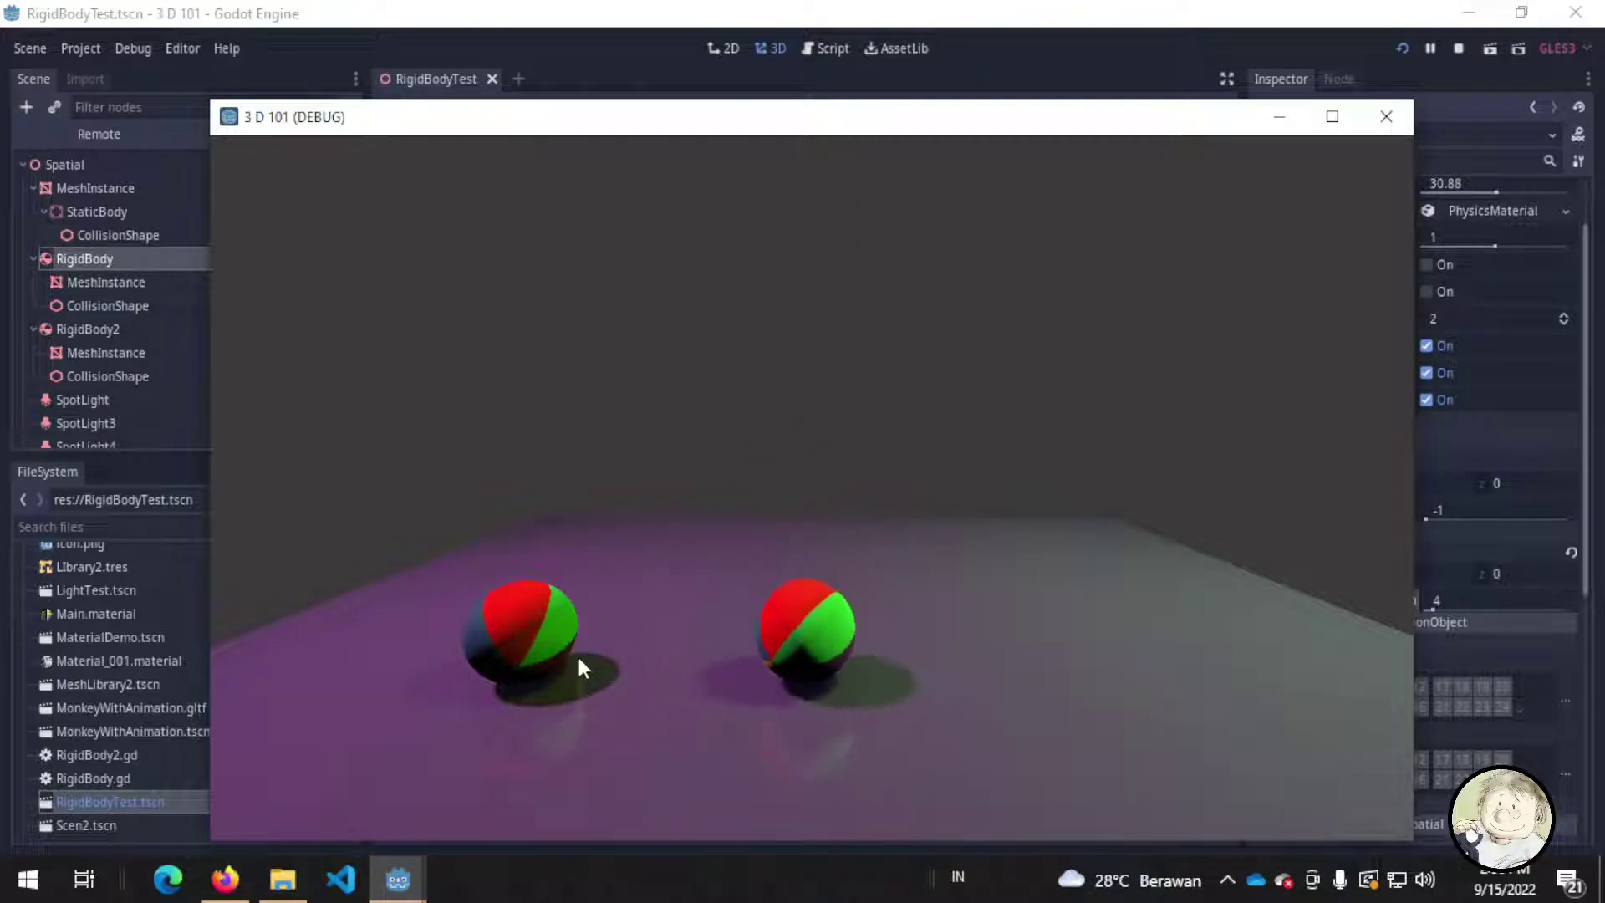
pyautogui.click(1386, 117)
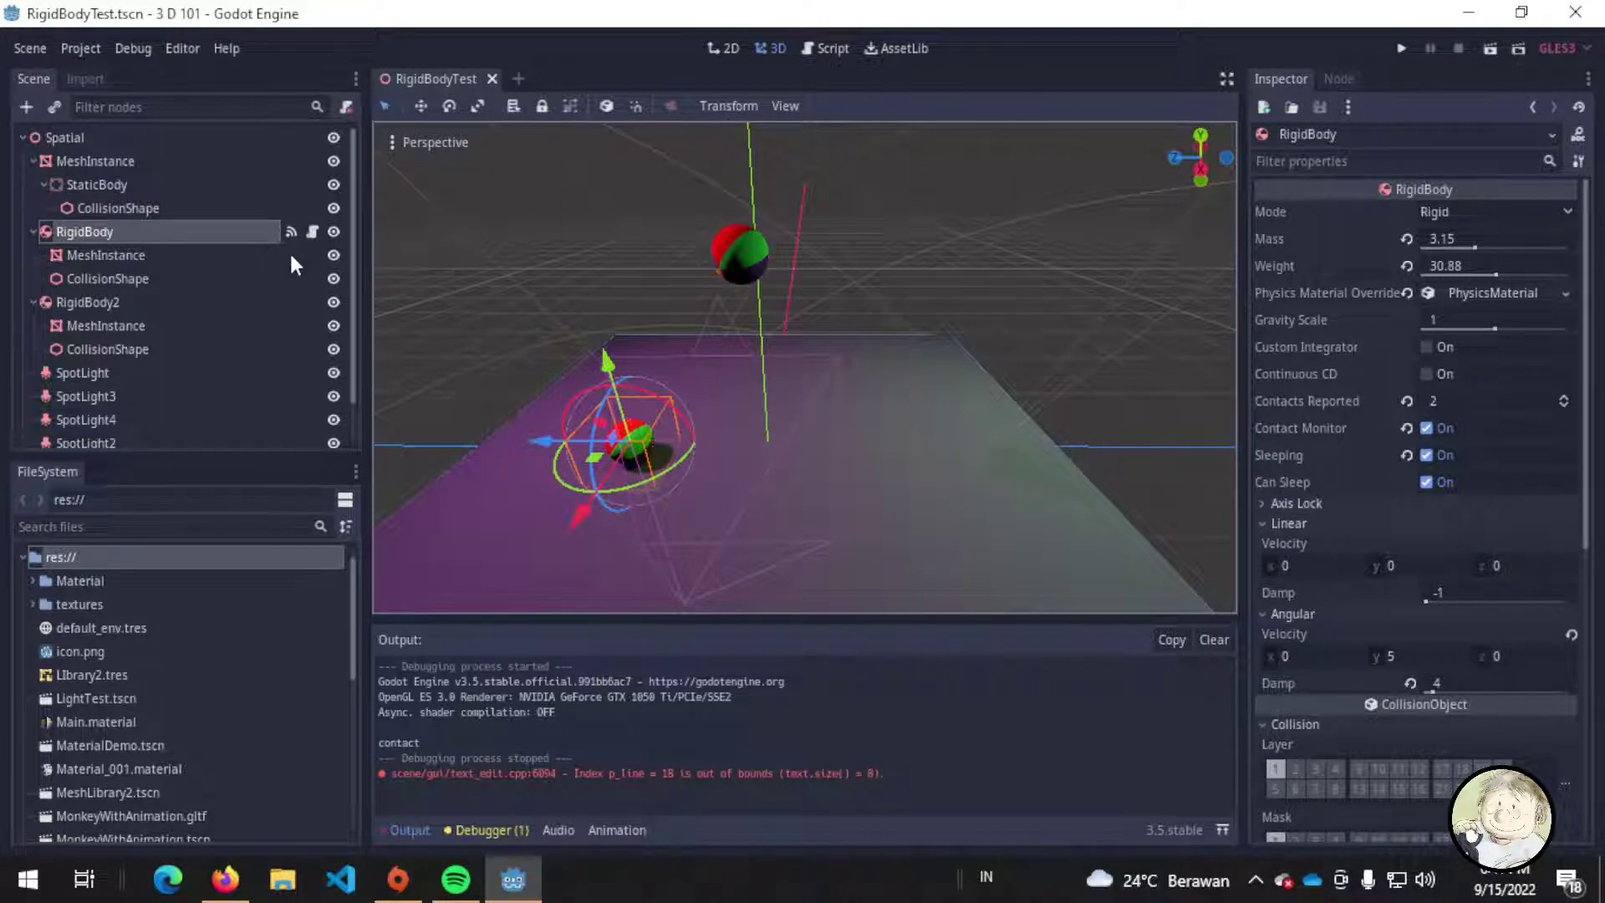
# - Open RigidBody2.gd at line 6, then switch to the RigidBody docs in Firefox
pyautogui.click(315, 238)
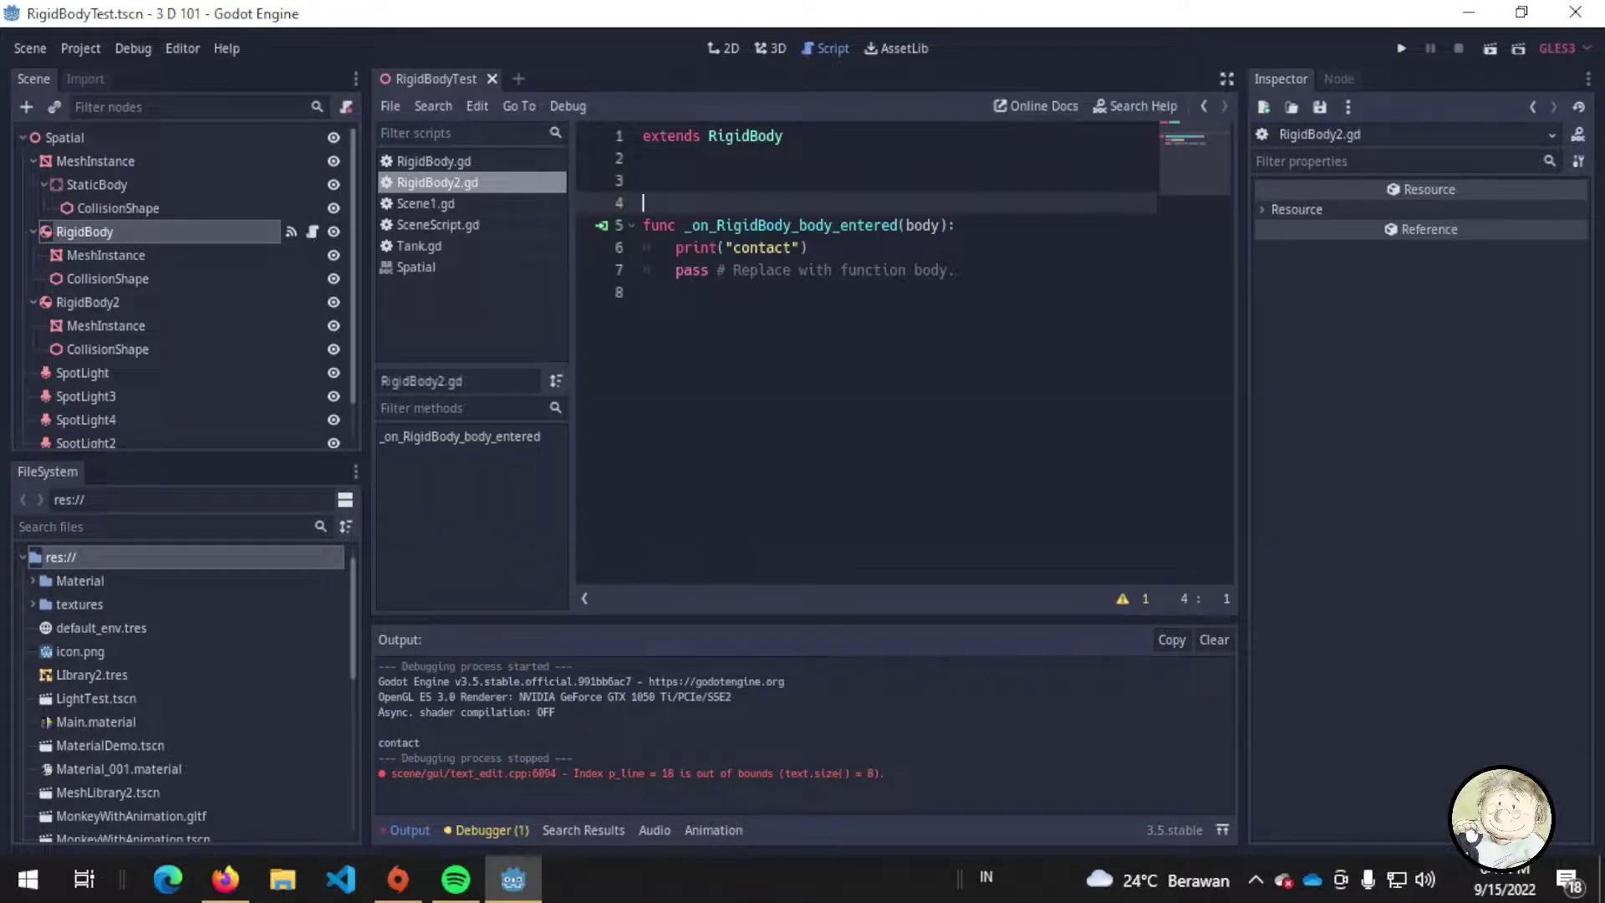
pyautogui.click(932, 250)
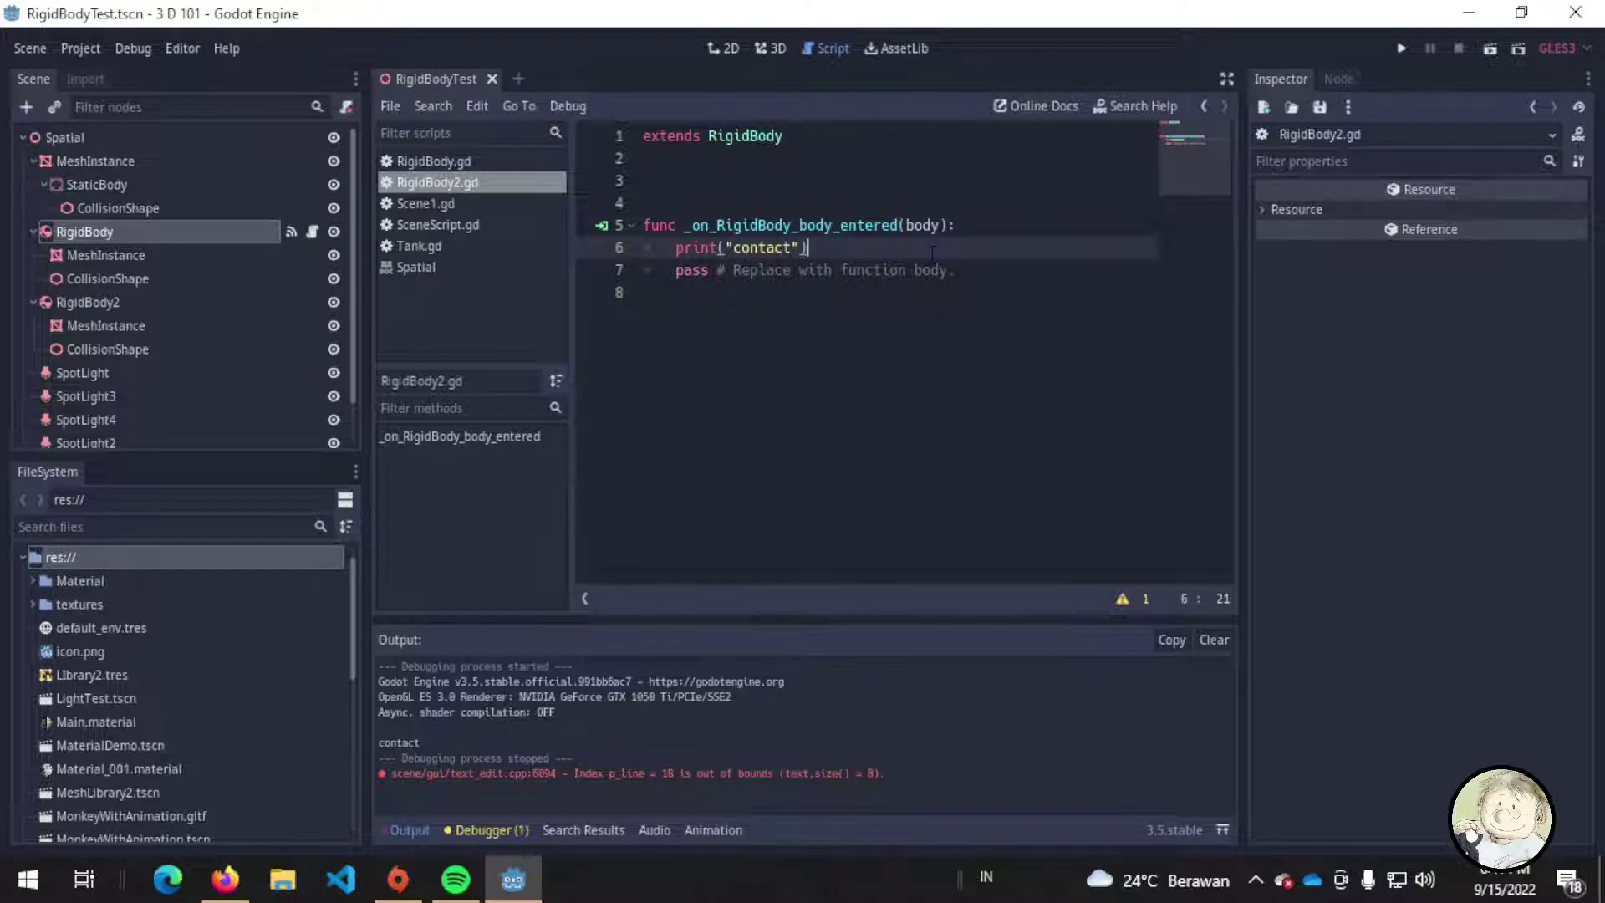
pyautogui.hotkey('alt', 'Tab')
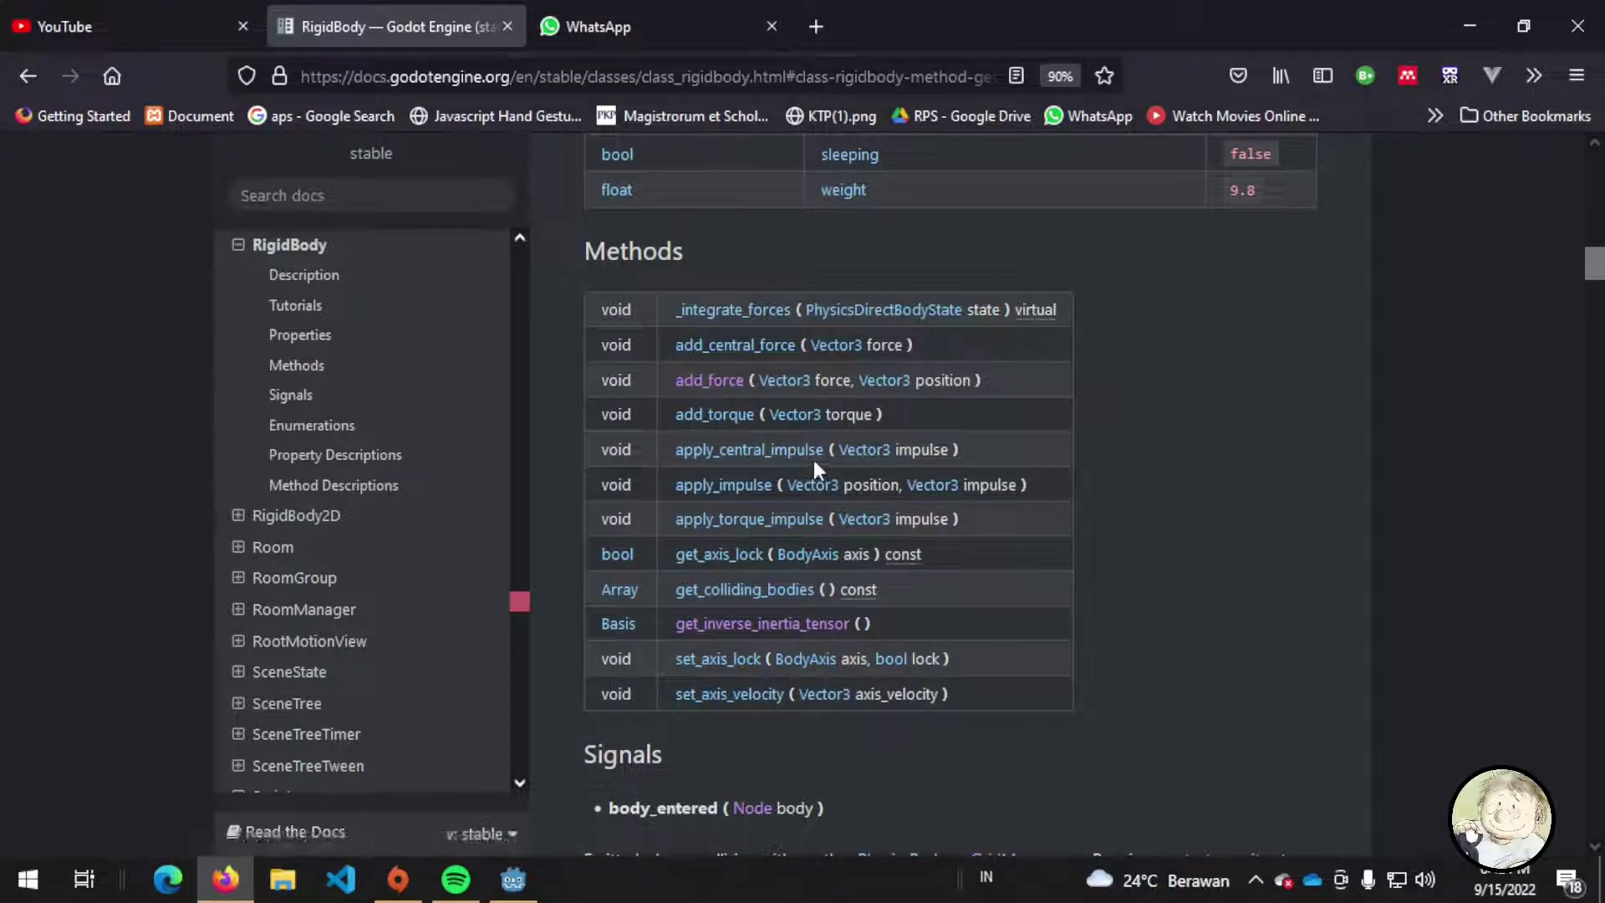
# - Return from the RigidBody Methods docs to RigidBody2.gd in the Godot editor
pyautogui.hotkey('alt', 'Tab')
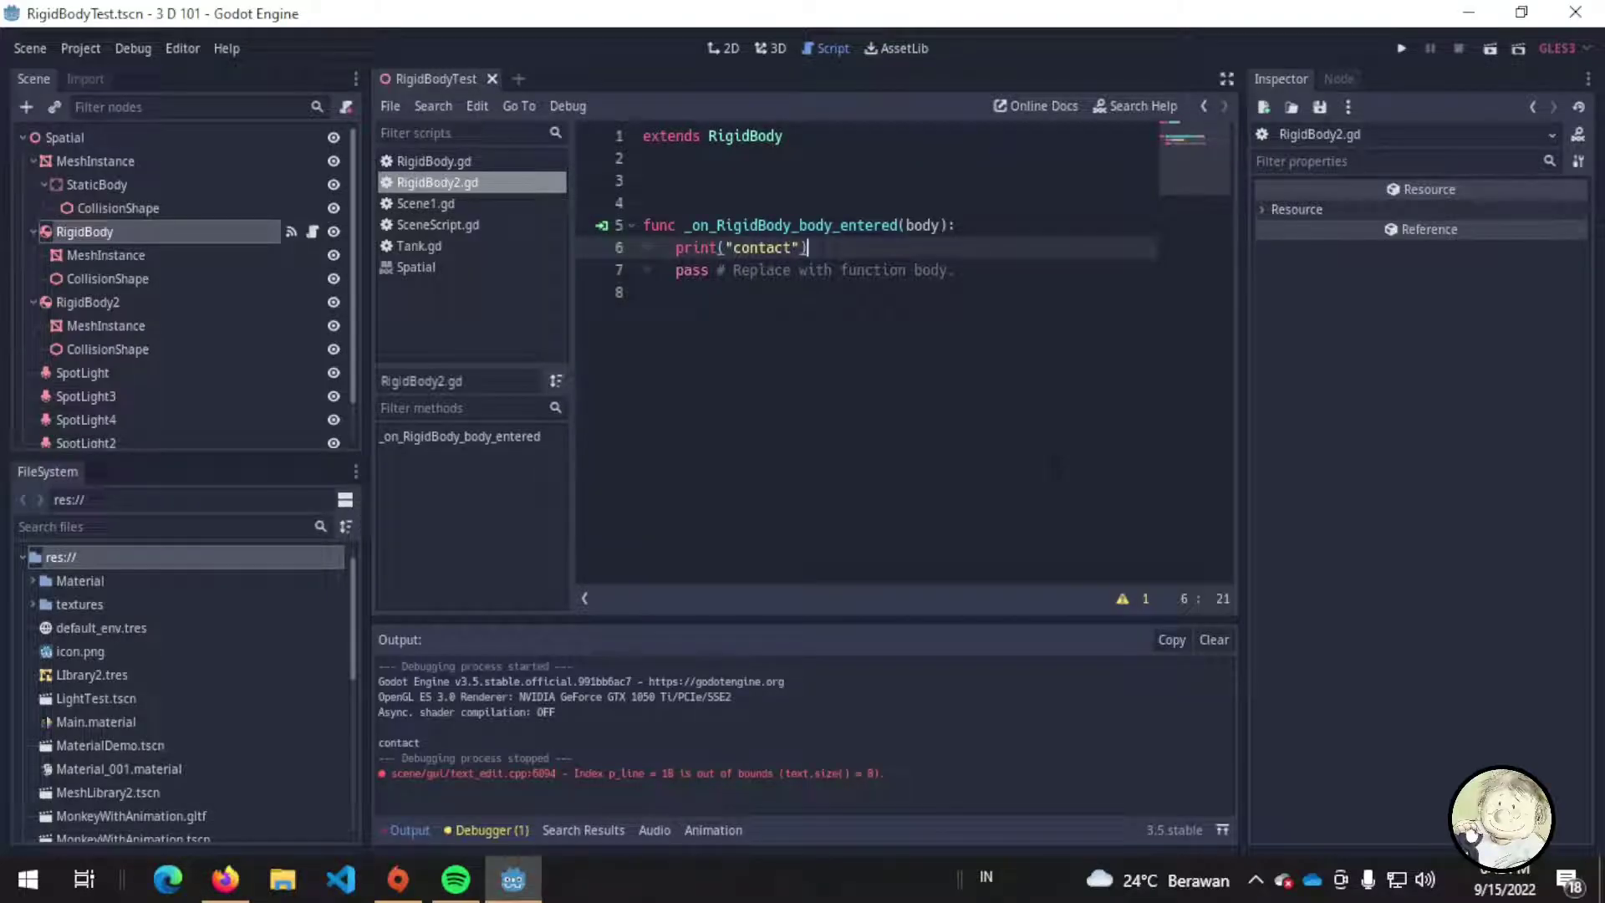
# - Insert a _physics_process(delta) function above the handler, starting its body with 'if (Input.is_act'
pyautogui.click(917, 201)
pyautogui.press('Return')
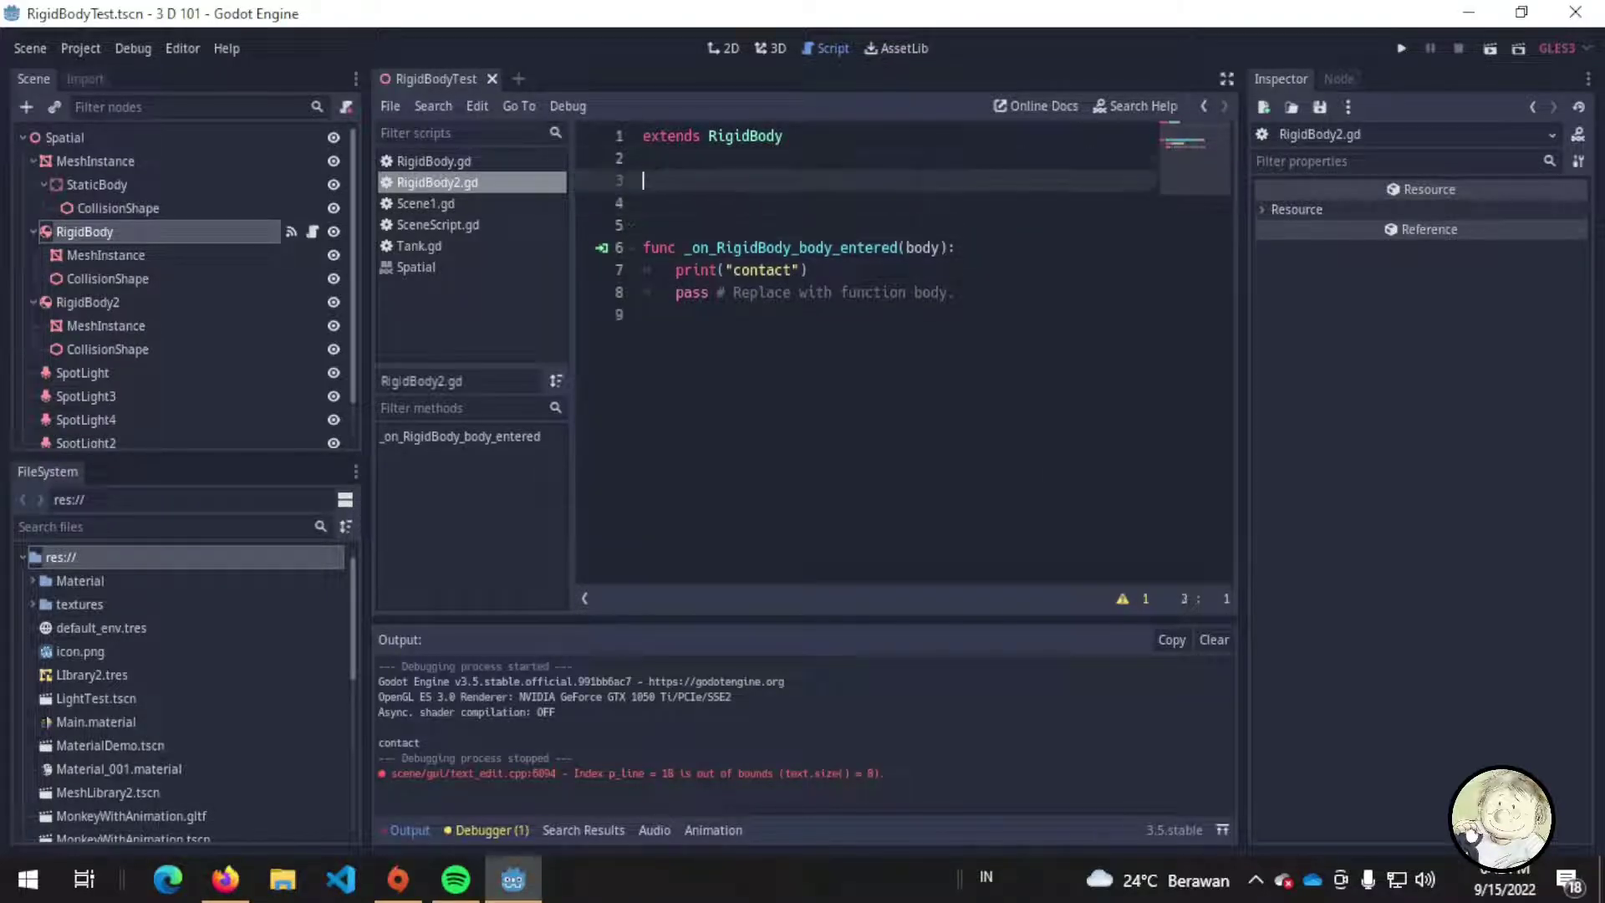
pyautogui.press('Return')
pyautogui.write('func')
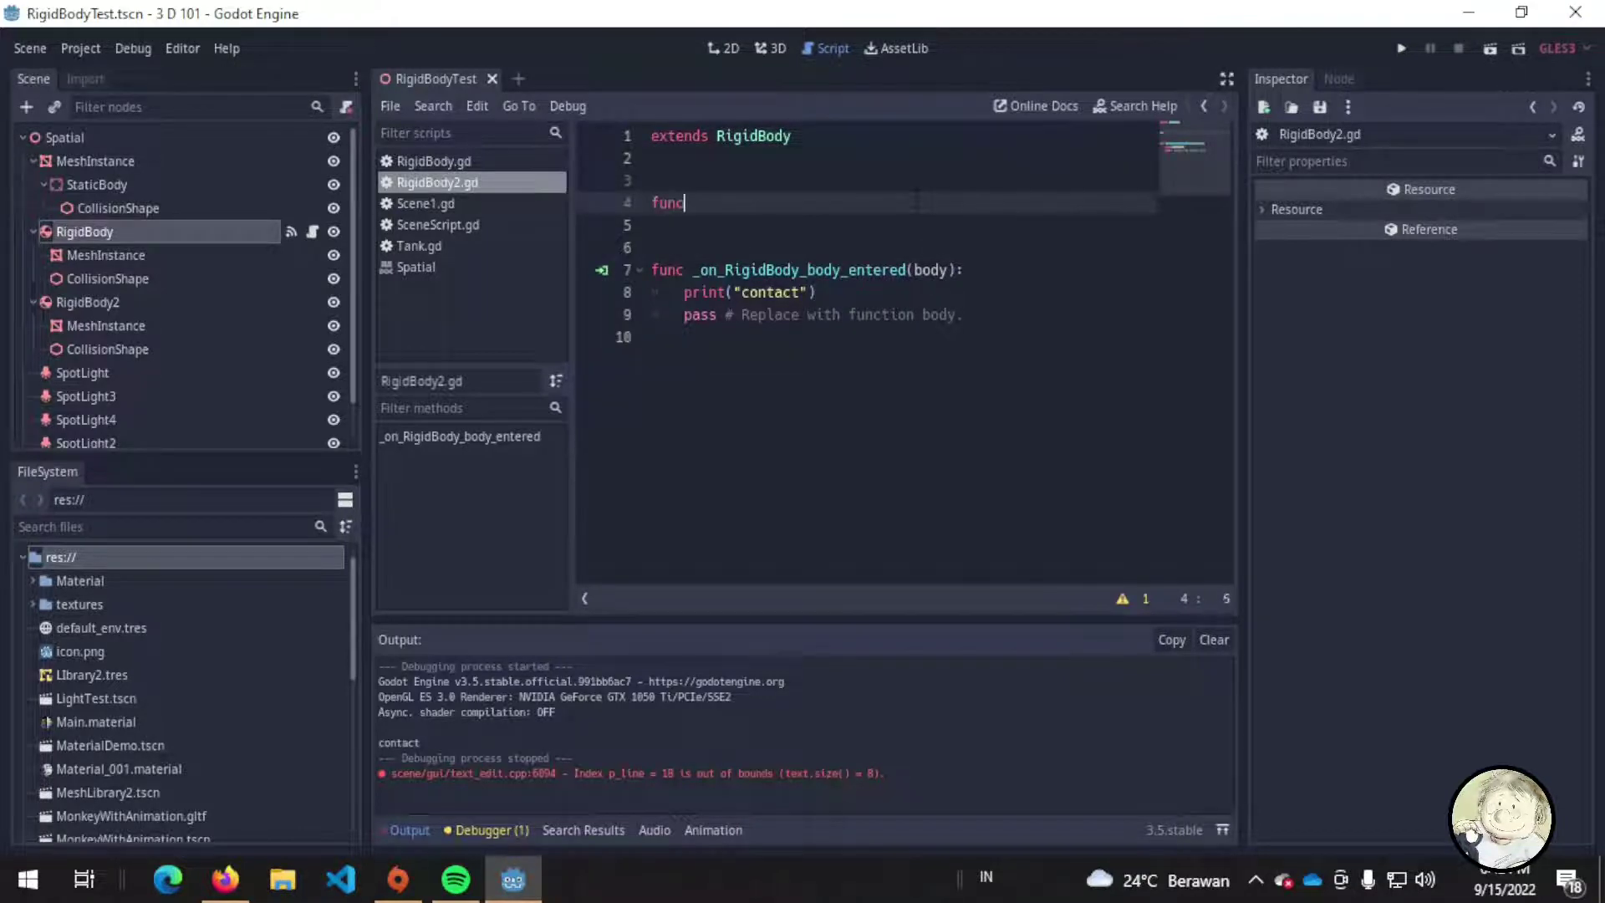
pyautogui.write(' _p')
pyautogui.press('Return')
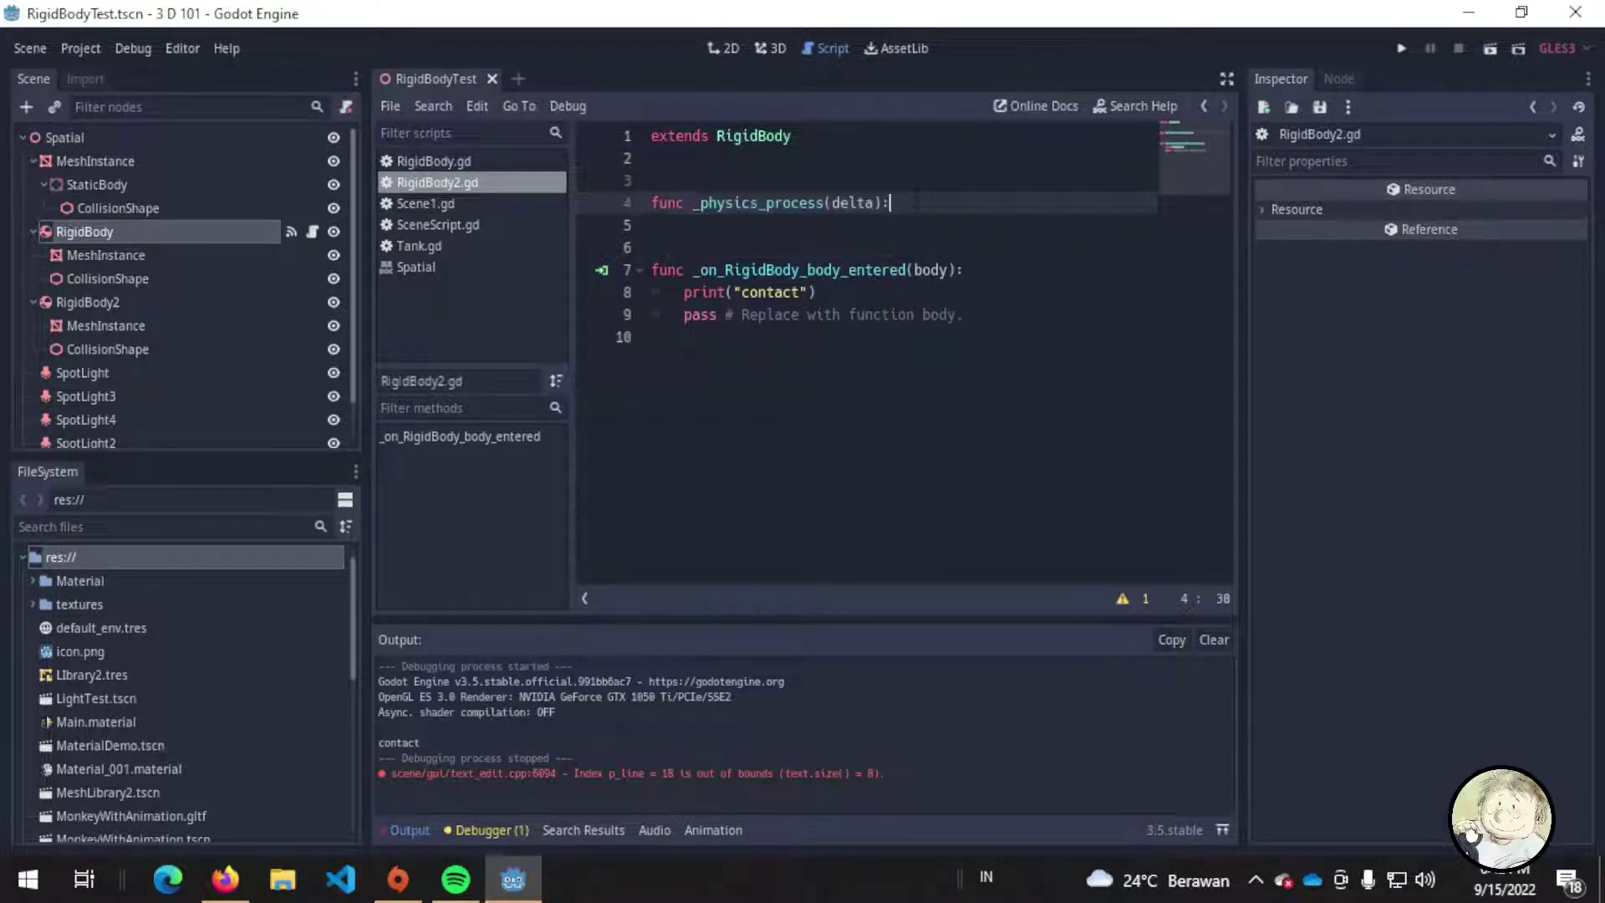
pyautogui.press('Return')
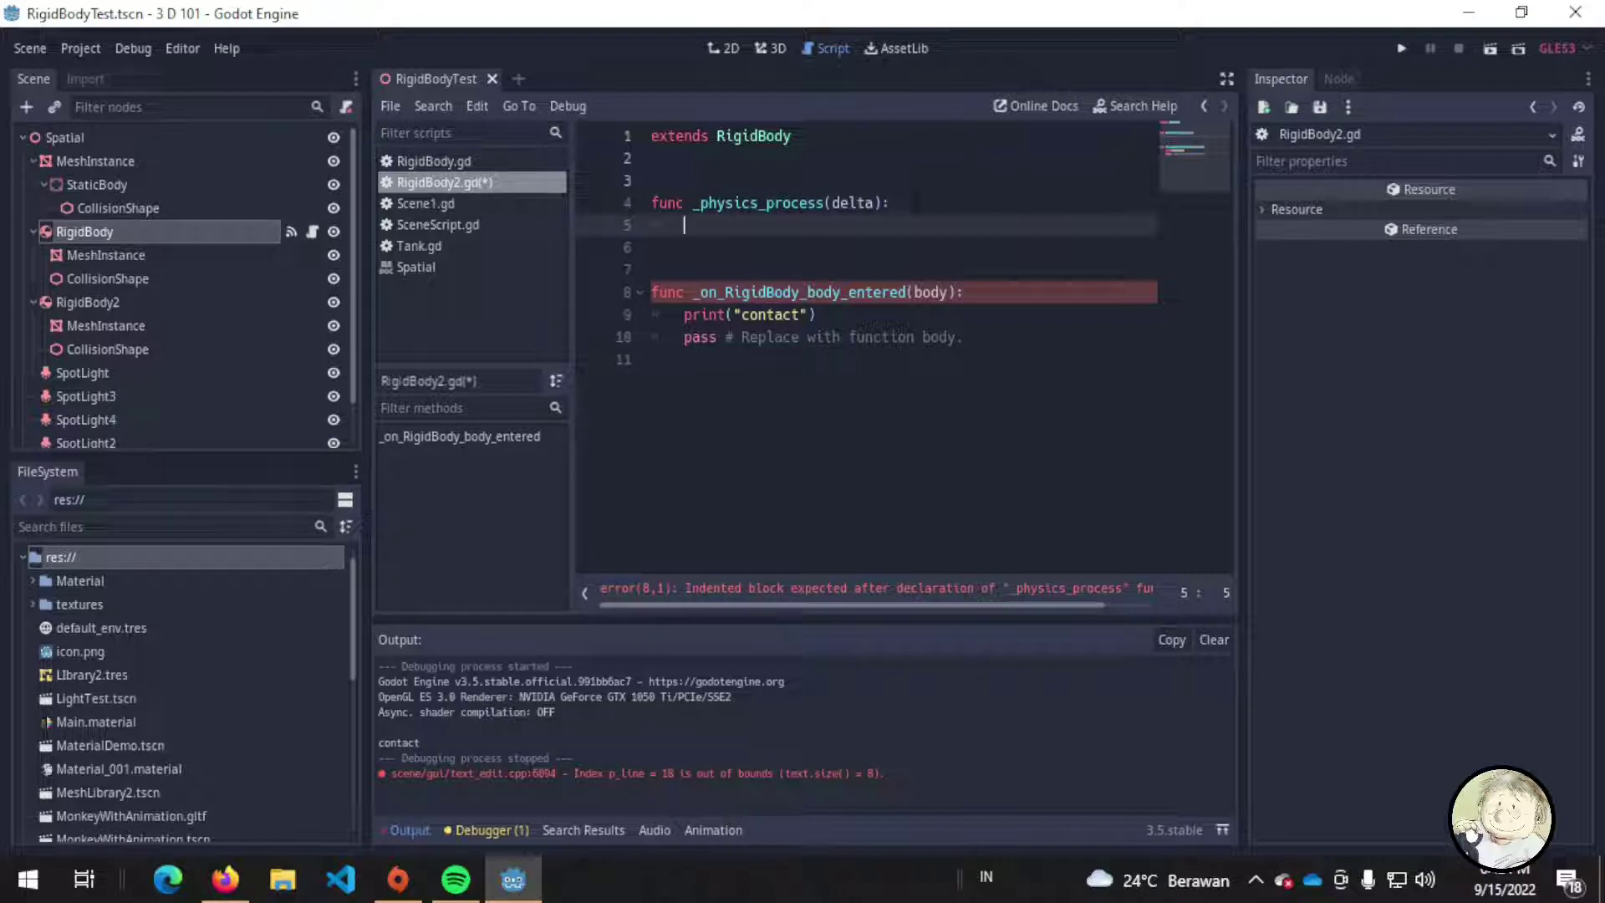
pyautogui.write('if (I')
pyautogui.write('nput')
pyautogui.write('.is_')
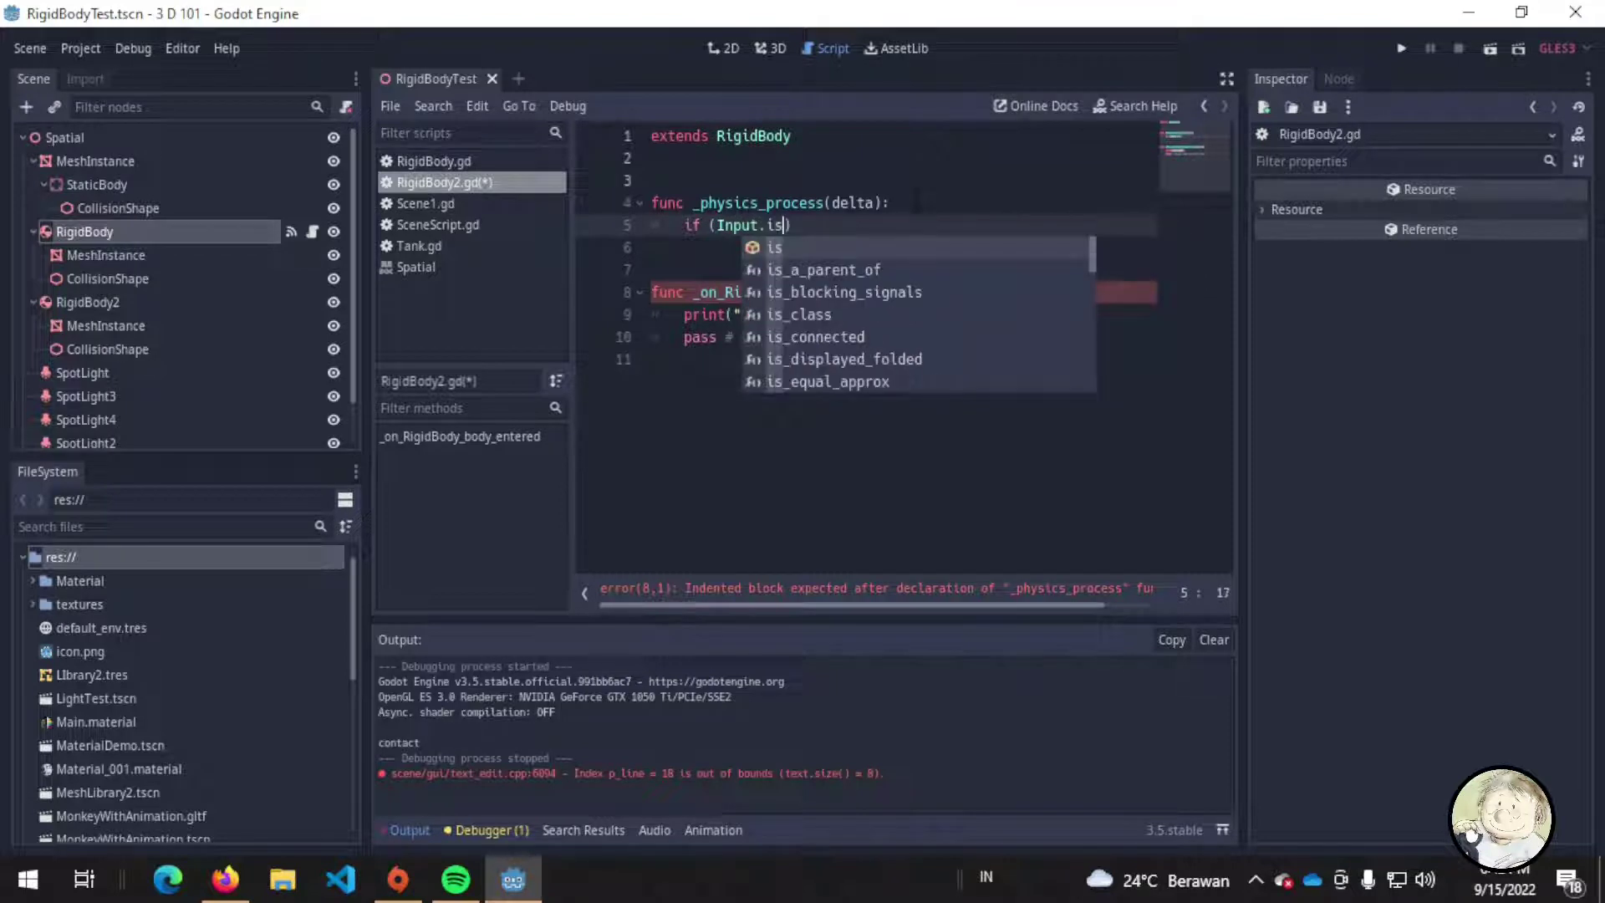
pyautogui.write('act')
# - Write the condition if Input.is_action_just_pressed("ui_left"): with an indented line below it
pyautogui.press('Return')
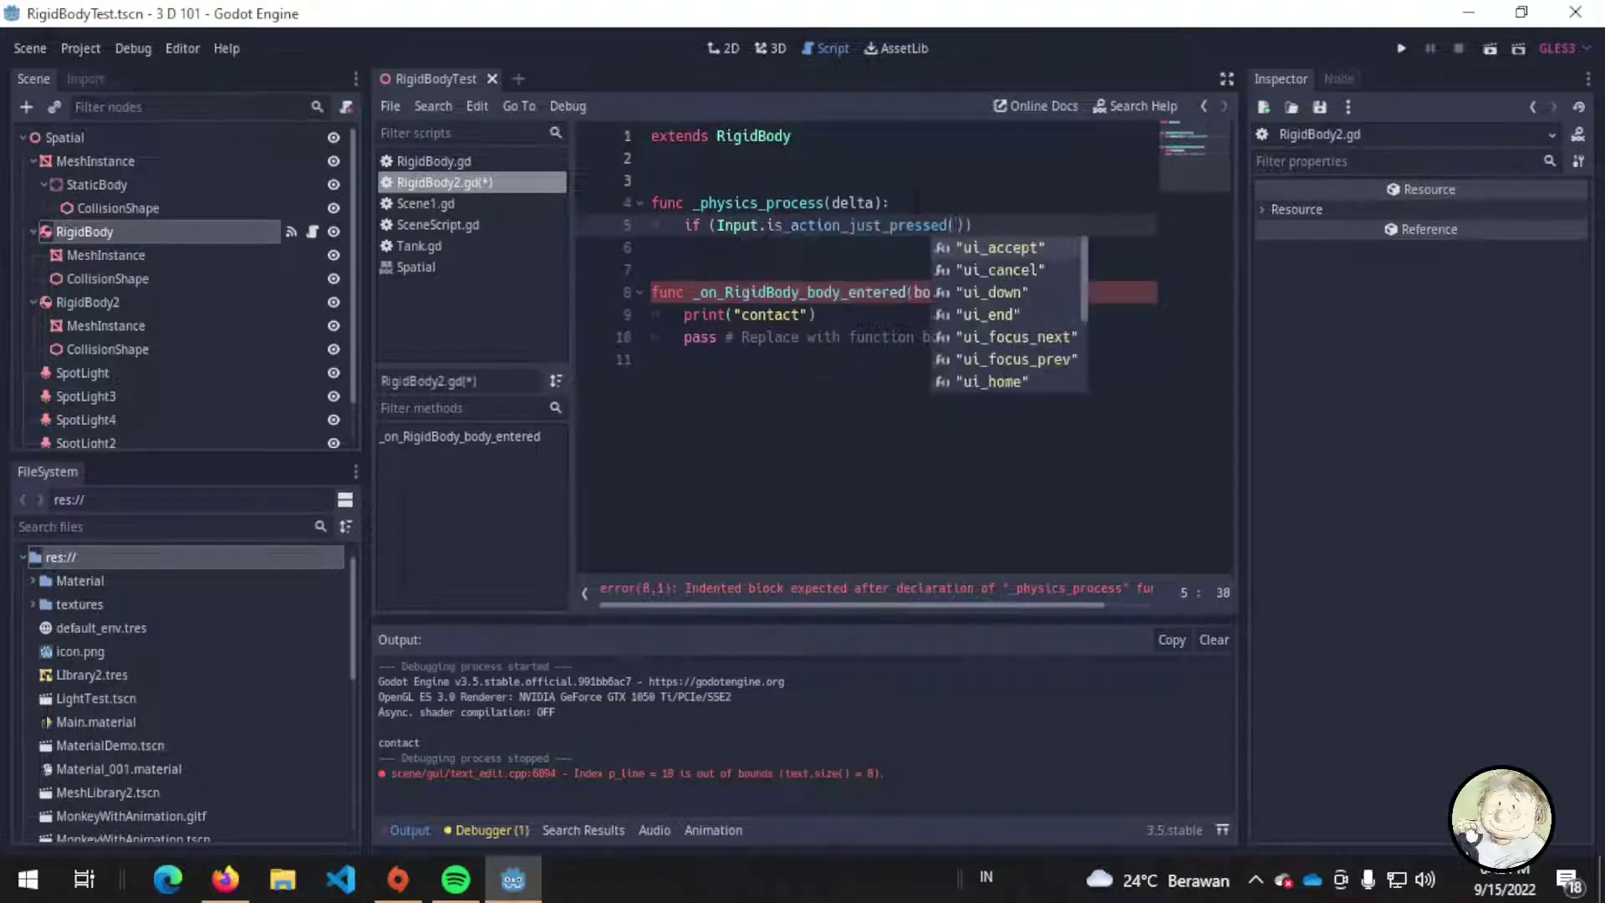
pyautogui.press('Down')
pyautogui.press('Down')
pyautogui.press('Down')
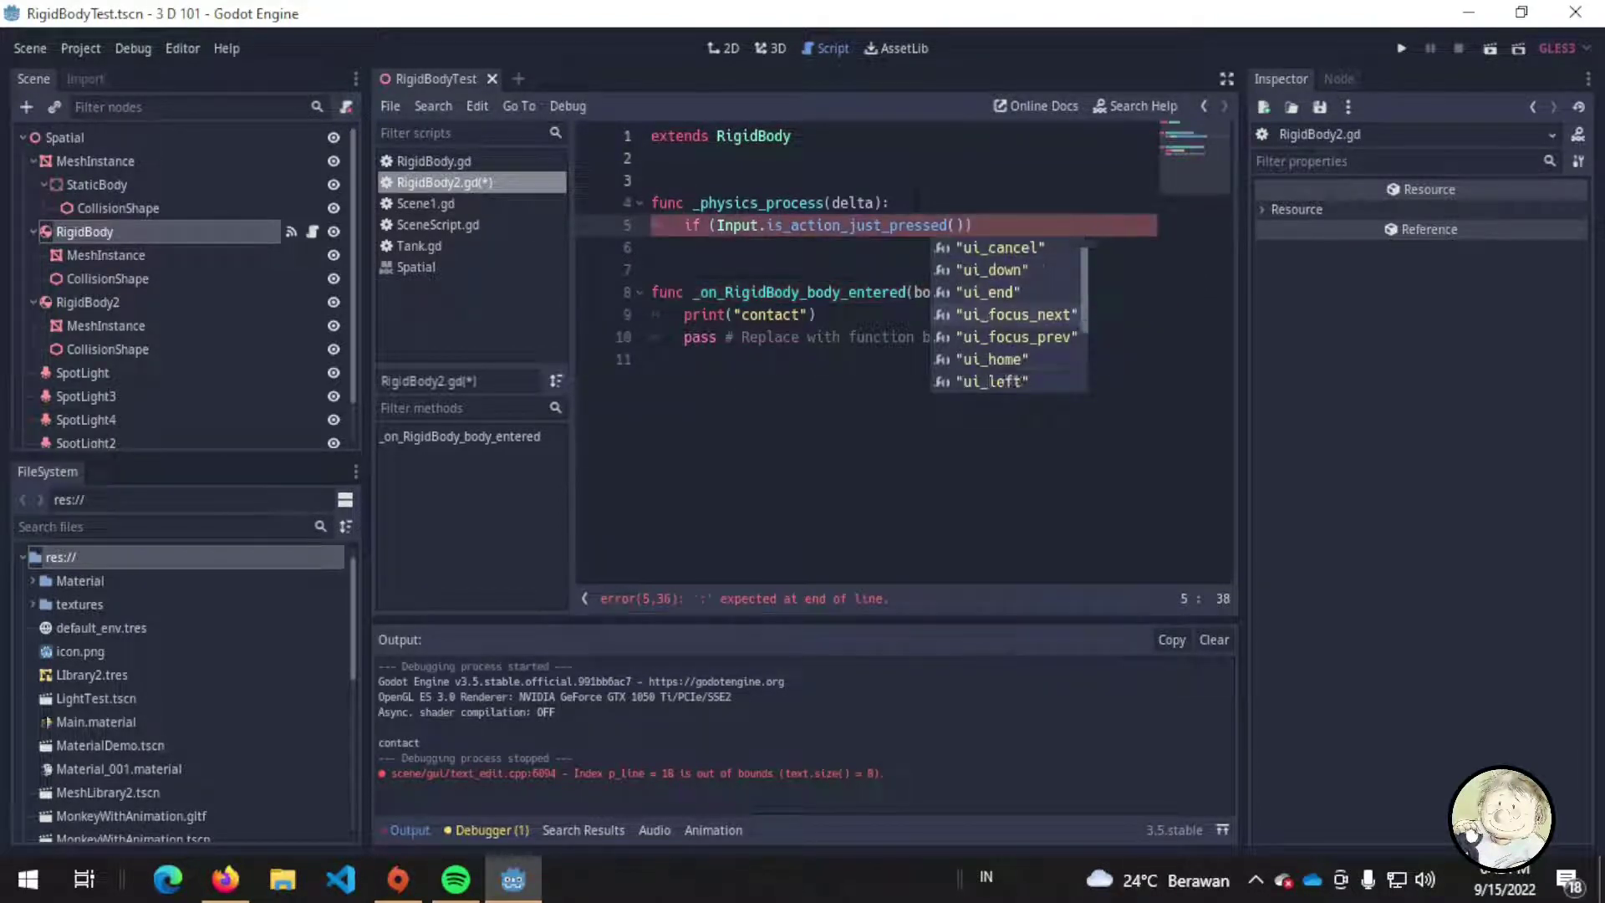
pyautogui.press('Up')
pyautogui.write('"')
pyautogui.press('Escape')
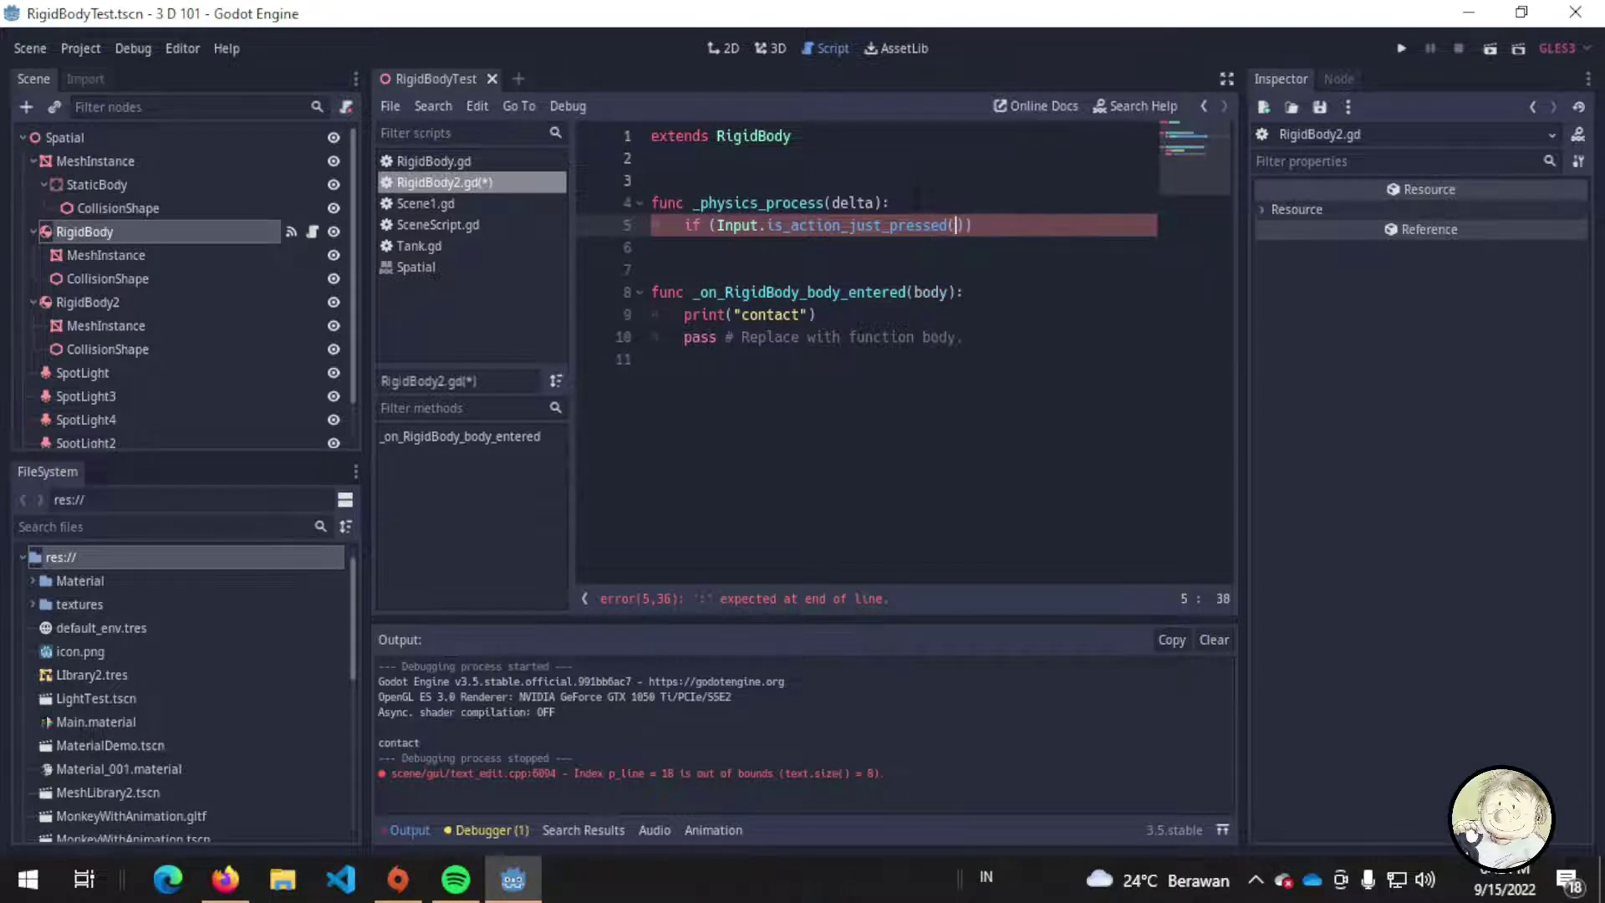
pyautogui.write('ui')
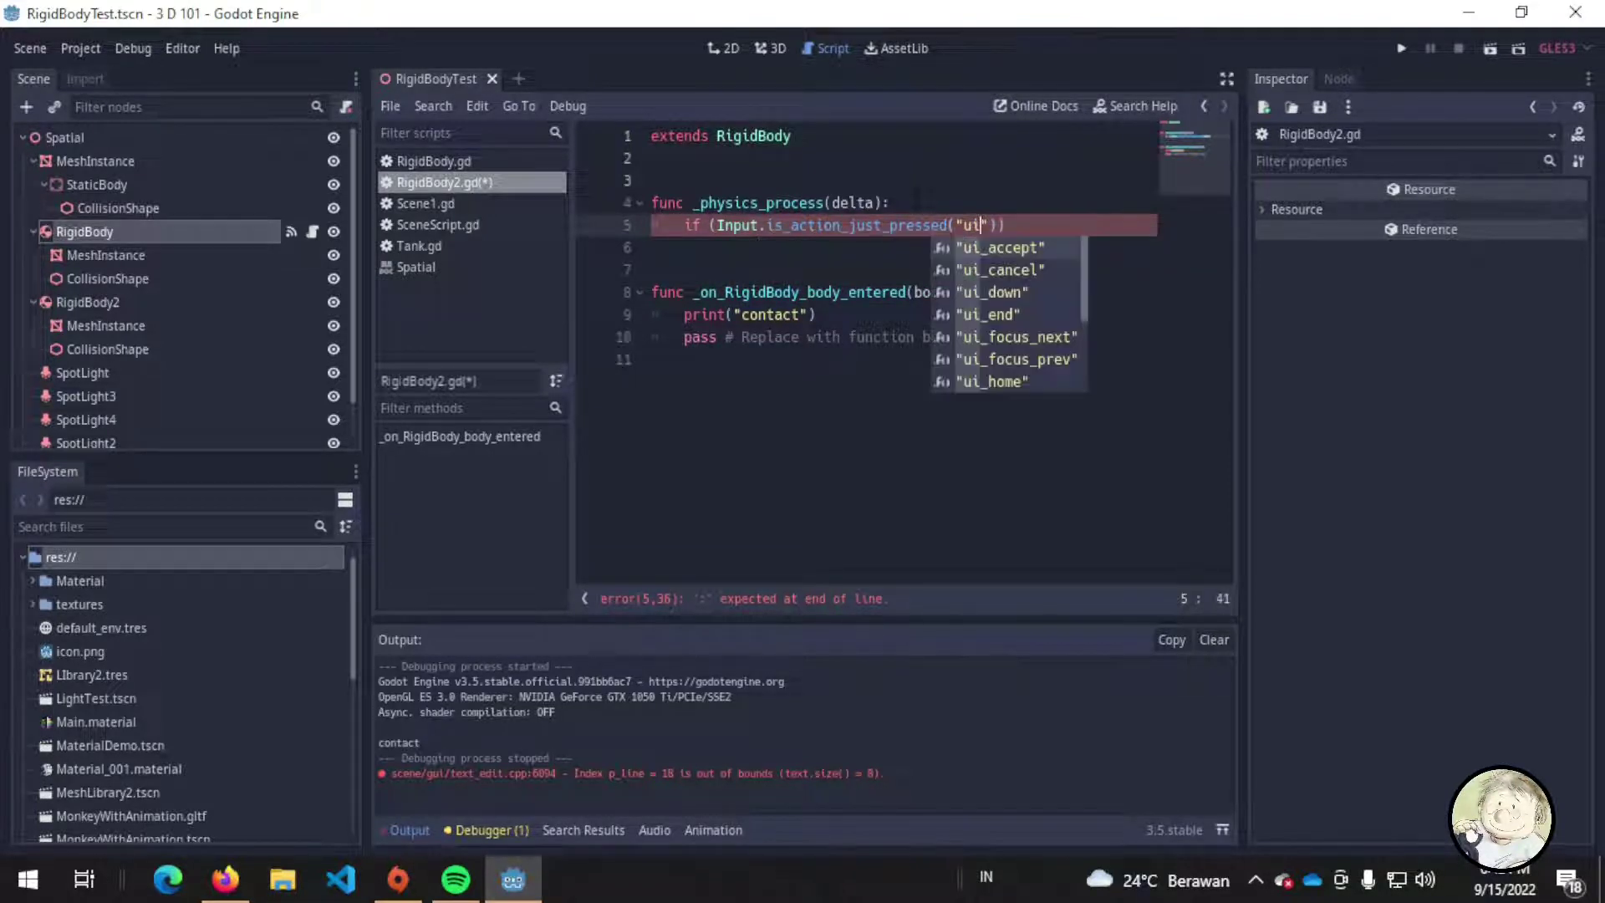
pyautogui.press('Down')
pyautogui.press('Down')
pyautogui.press('Down')
pyautogui.write('l')
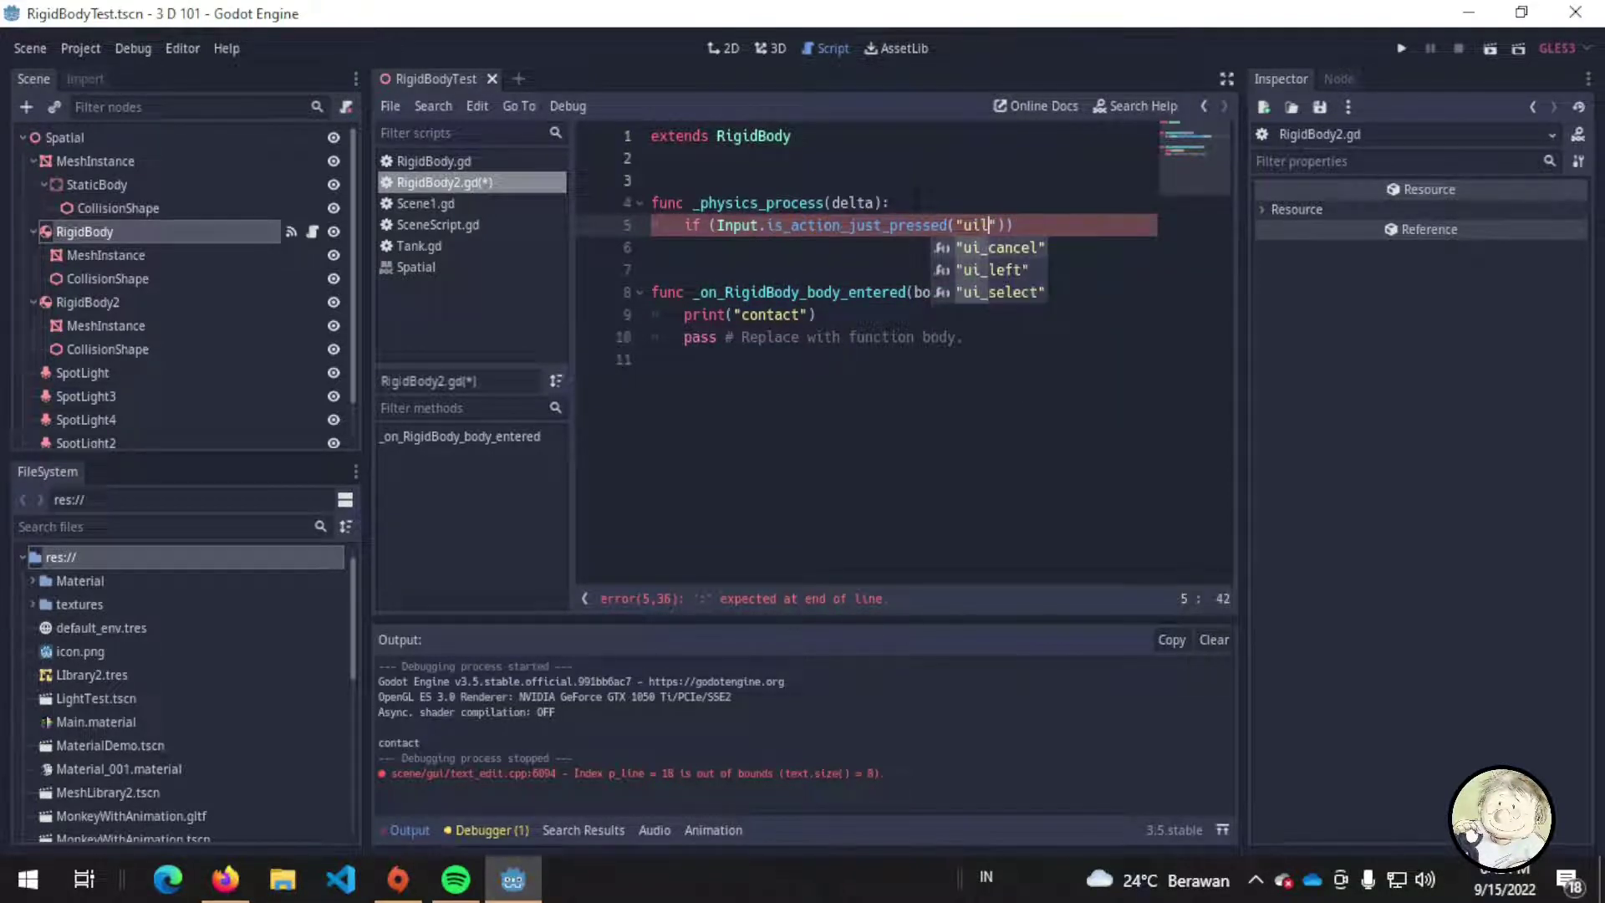
pyautogui.press('Return')
pyautogui.press('Right')
pyautogui.press('Right')
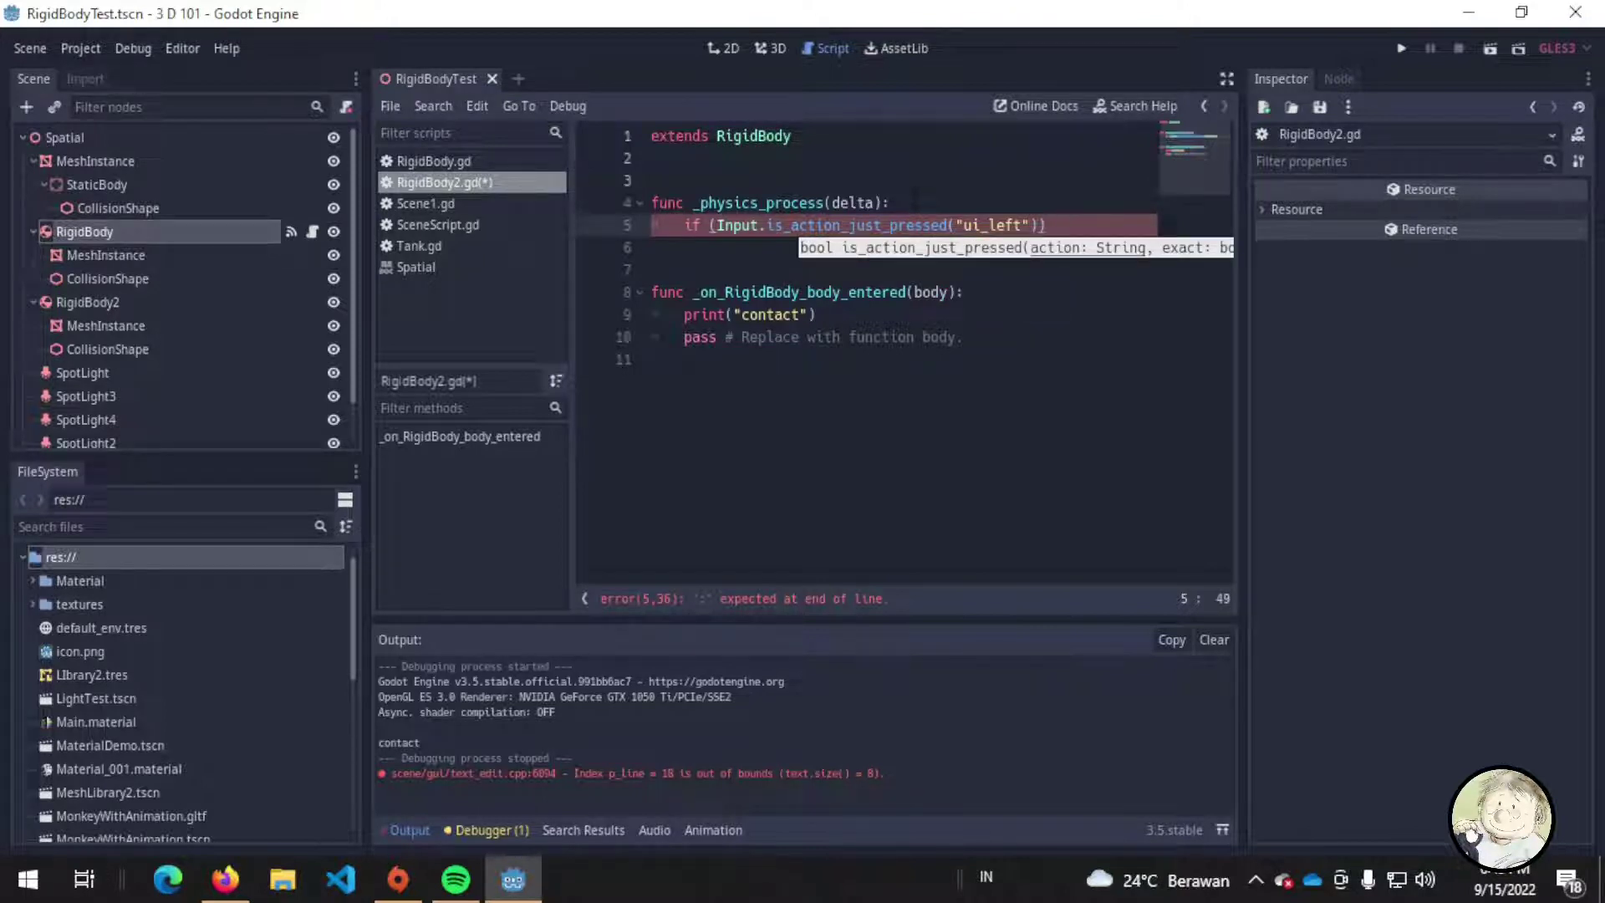
pyautogui.write(':')
pyautogui.press('Return')
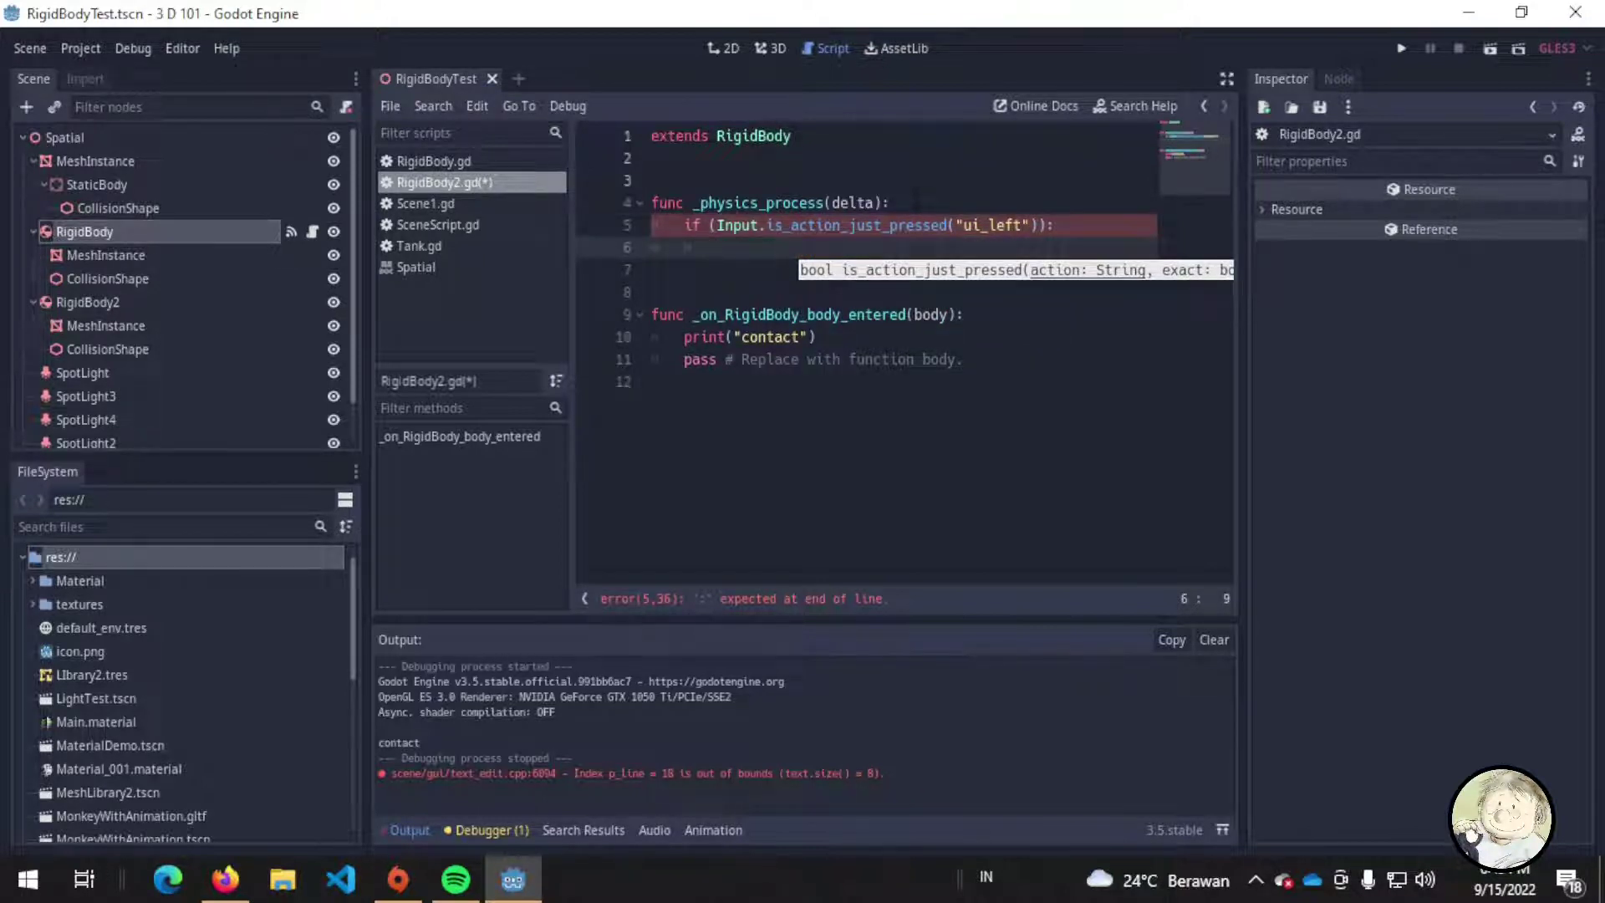
# - Add apply_central_impulse(Vector3(0,0,speed * delta)) under the if, declaring var speed = 10
pyautogui.write('a')
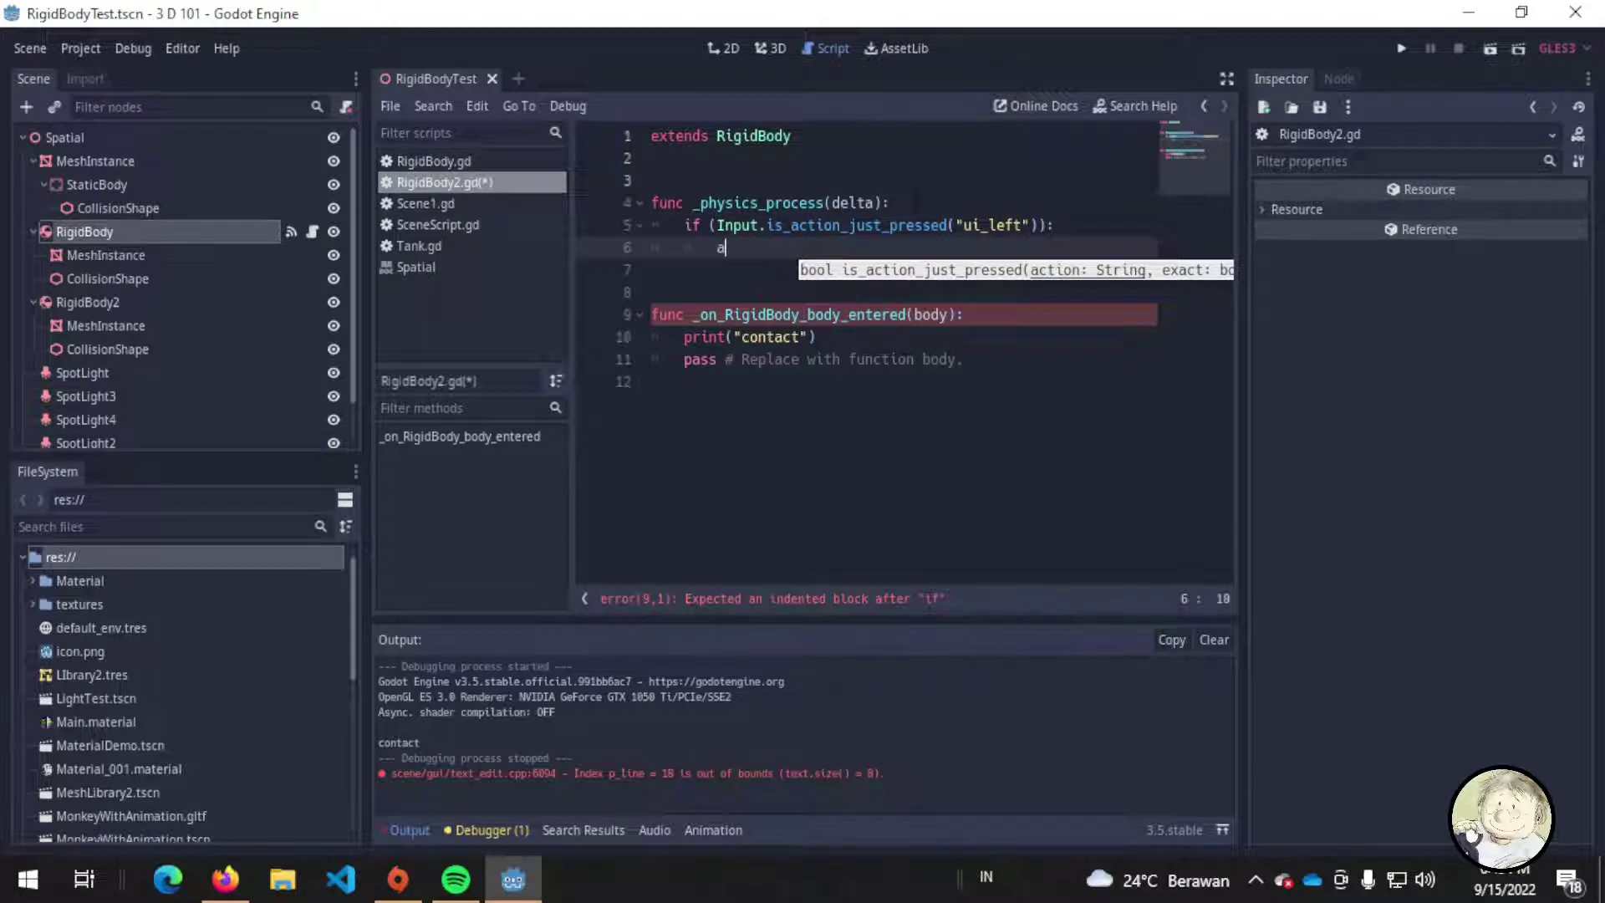
pyautogui.write('pply_')
pyautogui.press('Return')
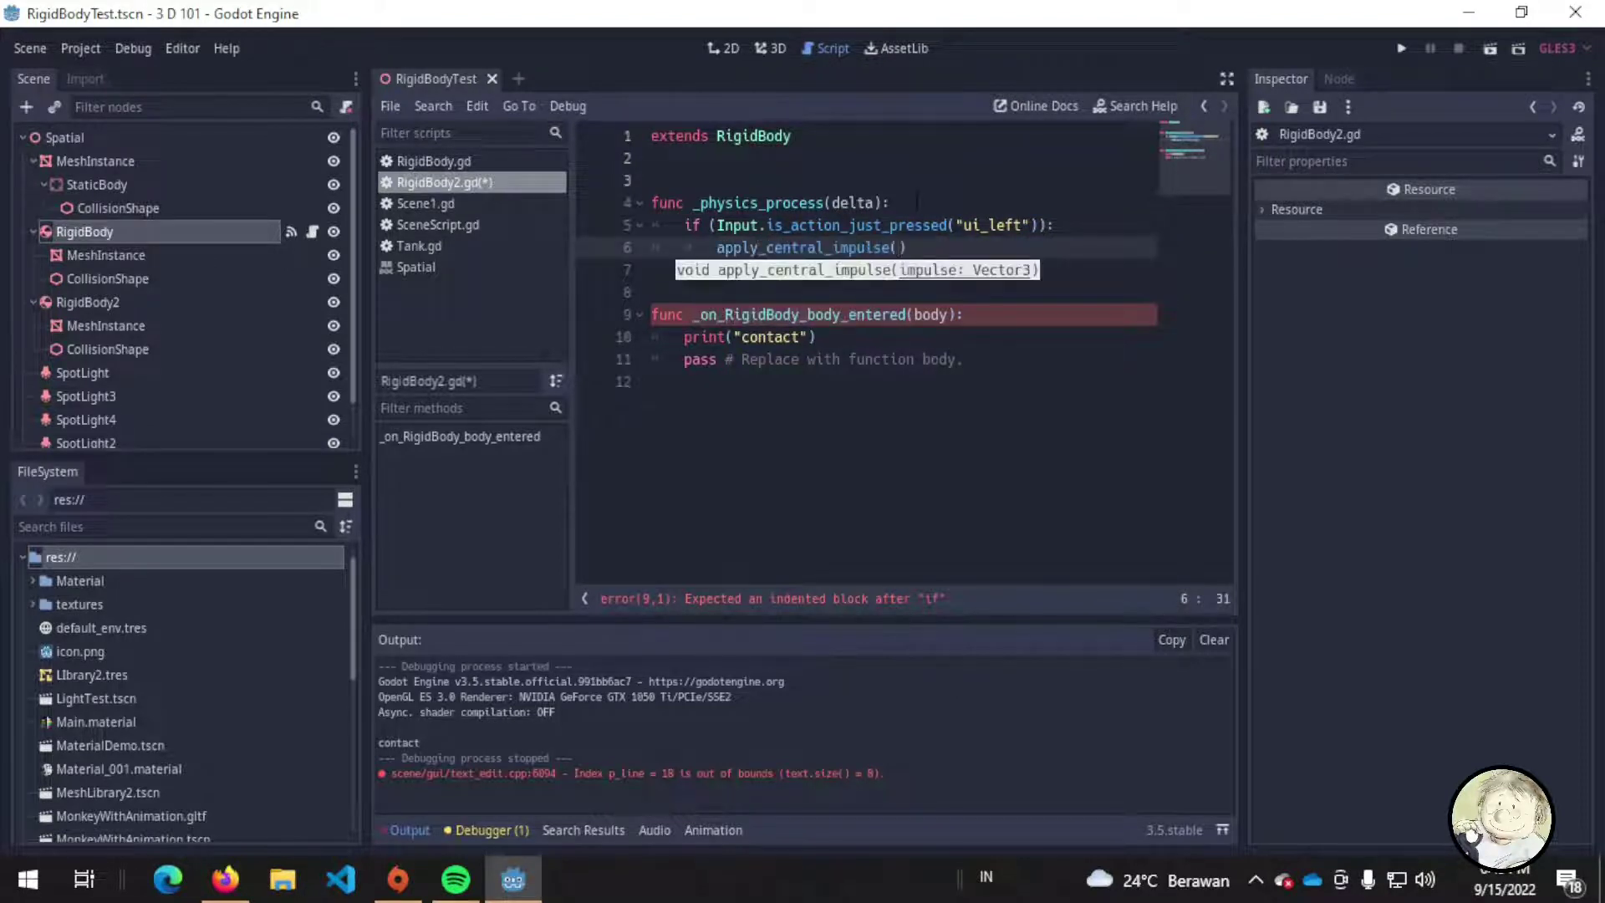
pyautogui.write('Vector3')
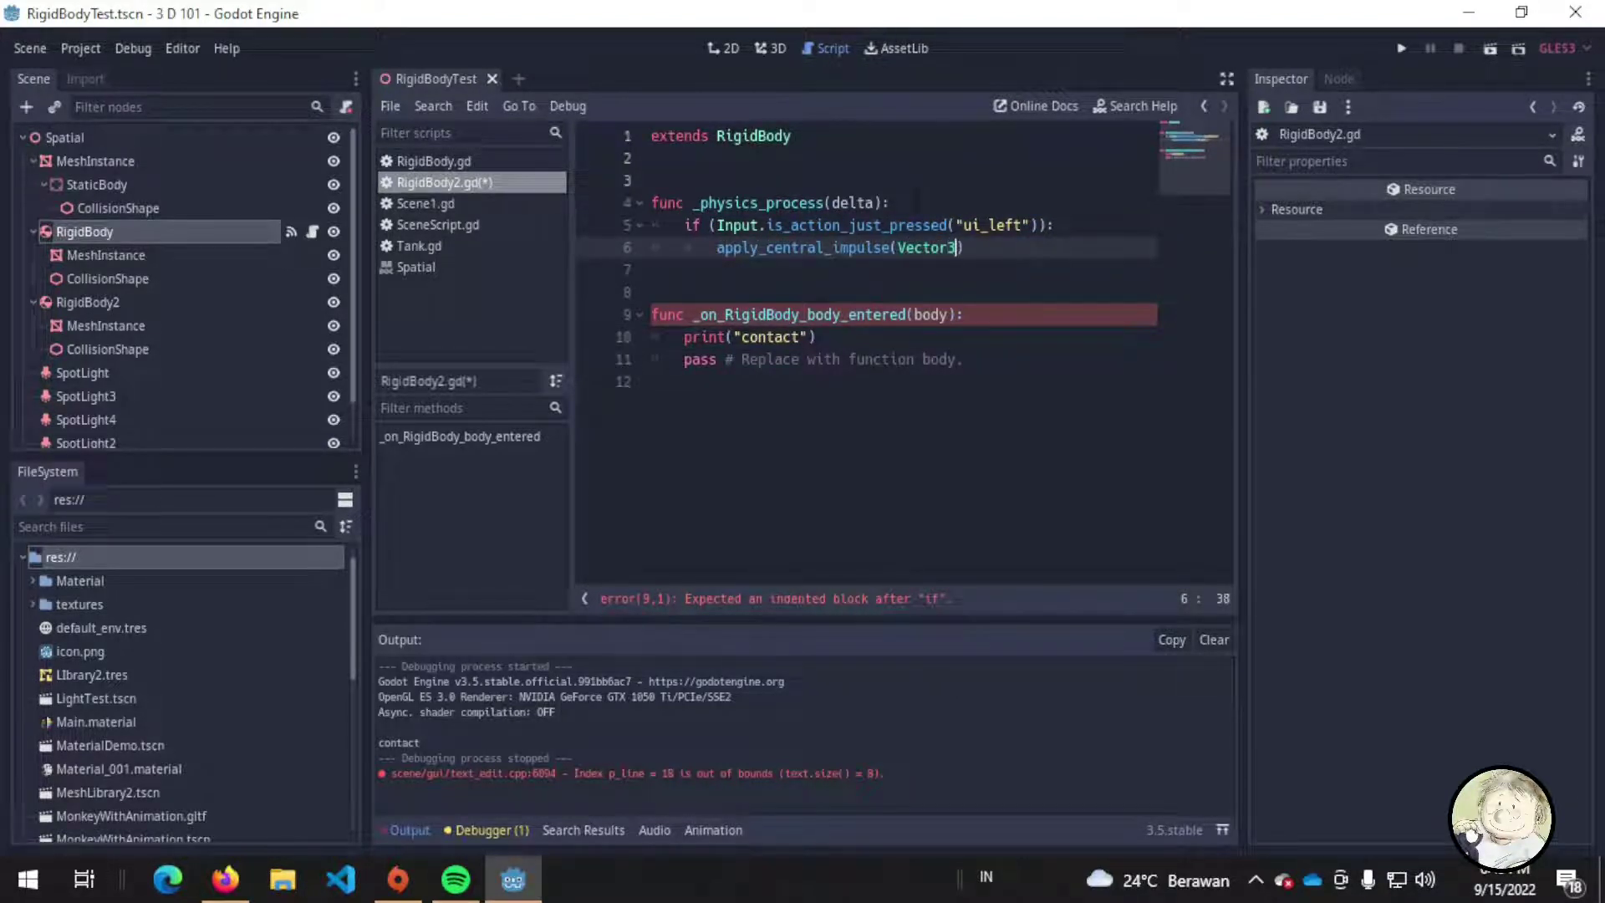
pyautogui.write('(0,0,')
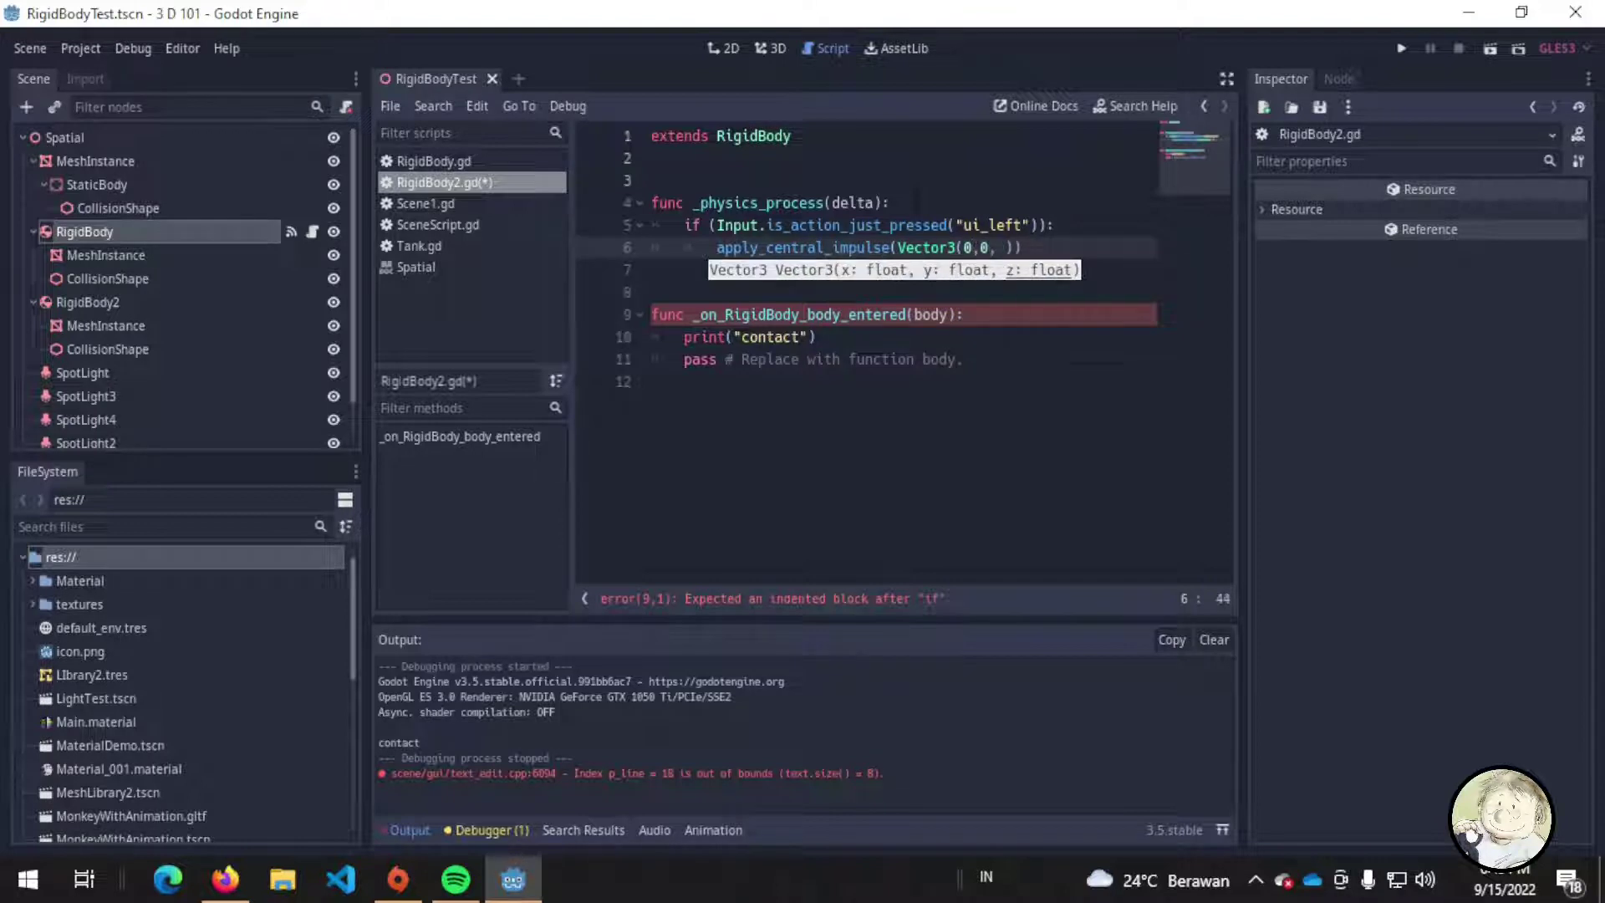
pyautogui.press('Up')
pyautogui.press('Up')
pyautogui.press('Return')
pyautogui.write('var s')
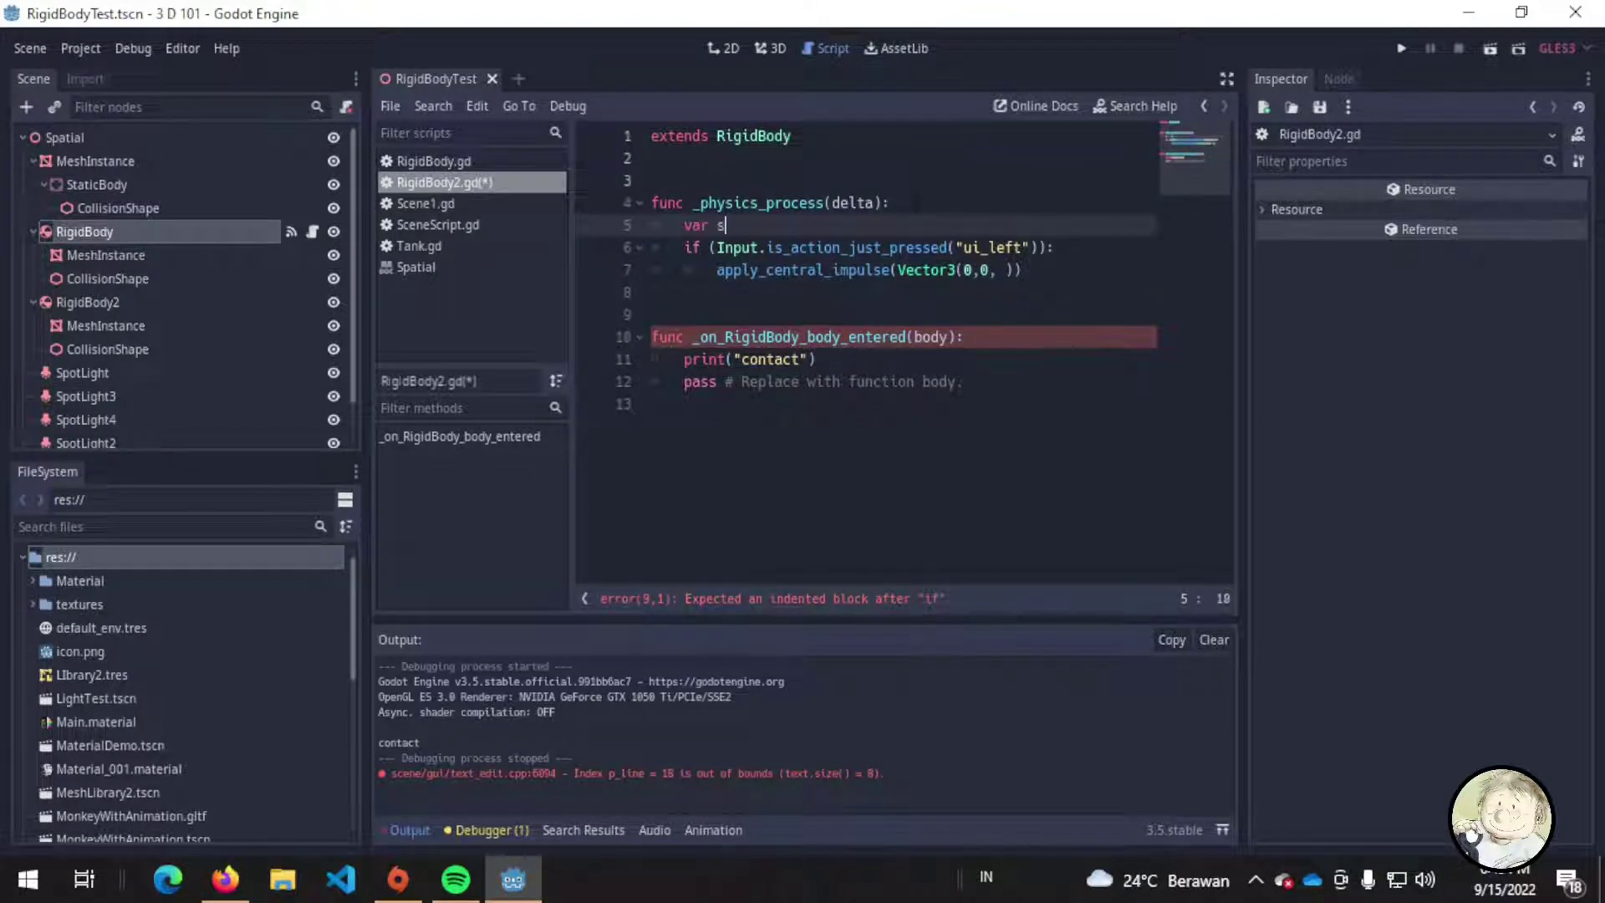
pyautogui.write('peed = 10')
pyautogui.click(800, 269)
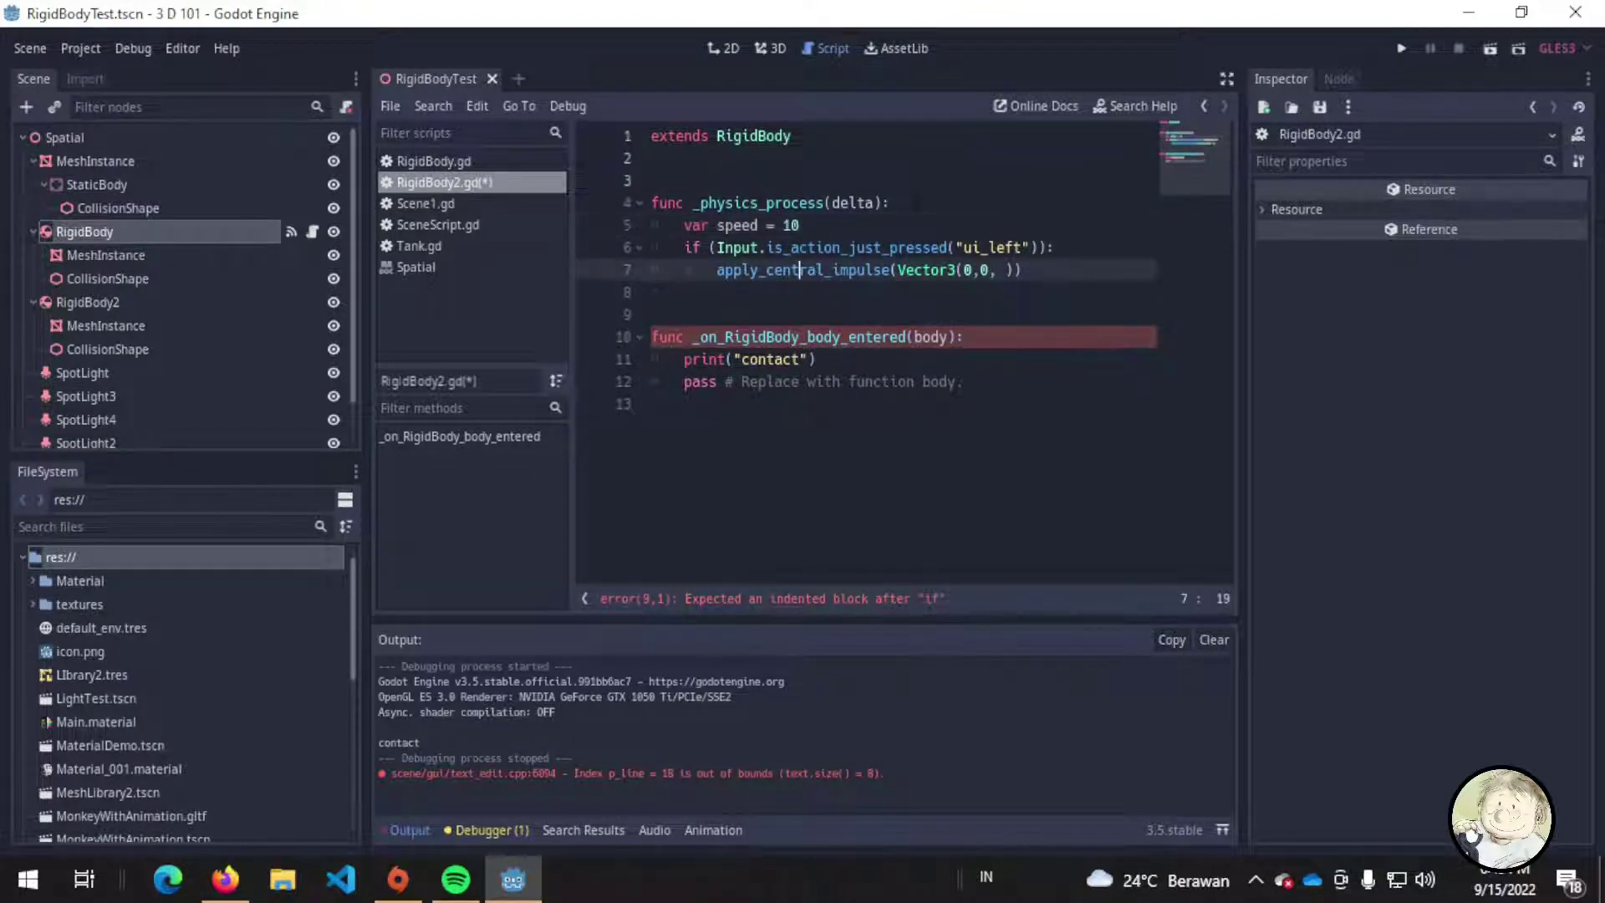
pyautogui.click(969, 269)
pyautogui.write('spee')
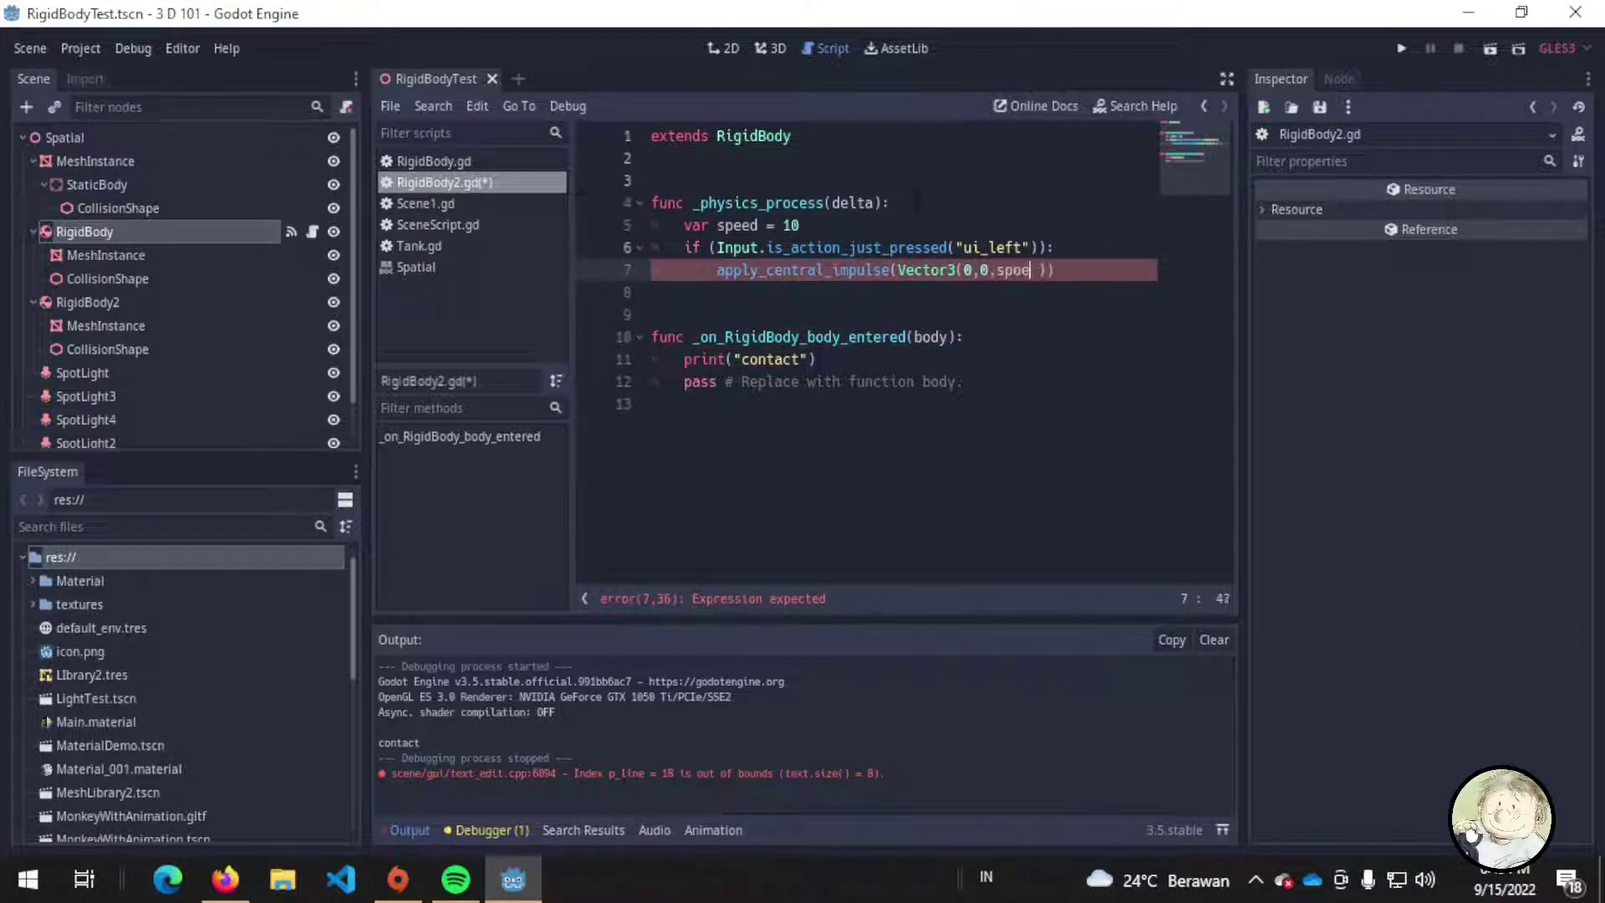
pyautogui.write('d * delta')
pyautogui.click(1129, 269)
pyautogui.press('Return')
# - Save RigidBody2.gd and run the project to test the impulse
pyautogui.hotkey('ctrl', 's')
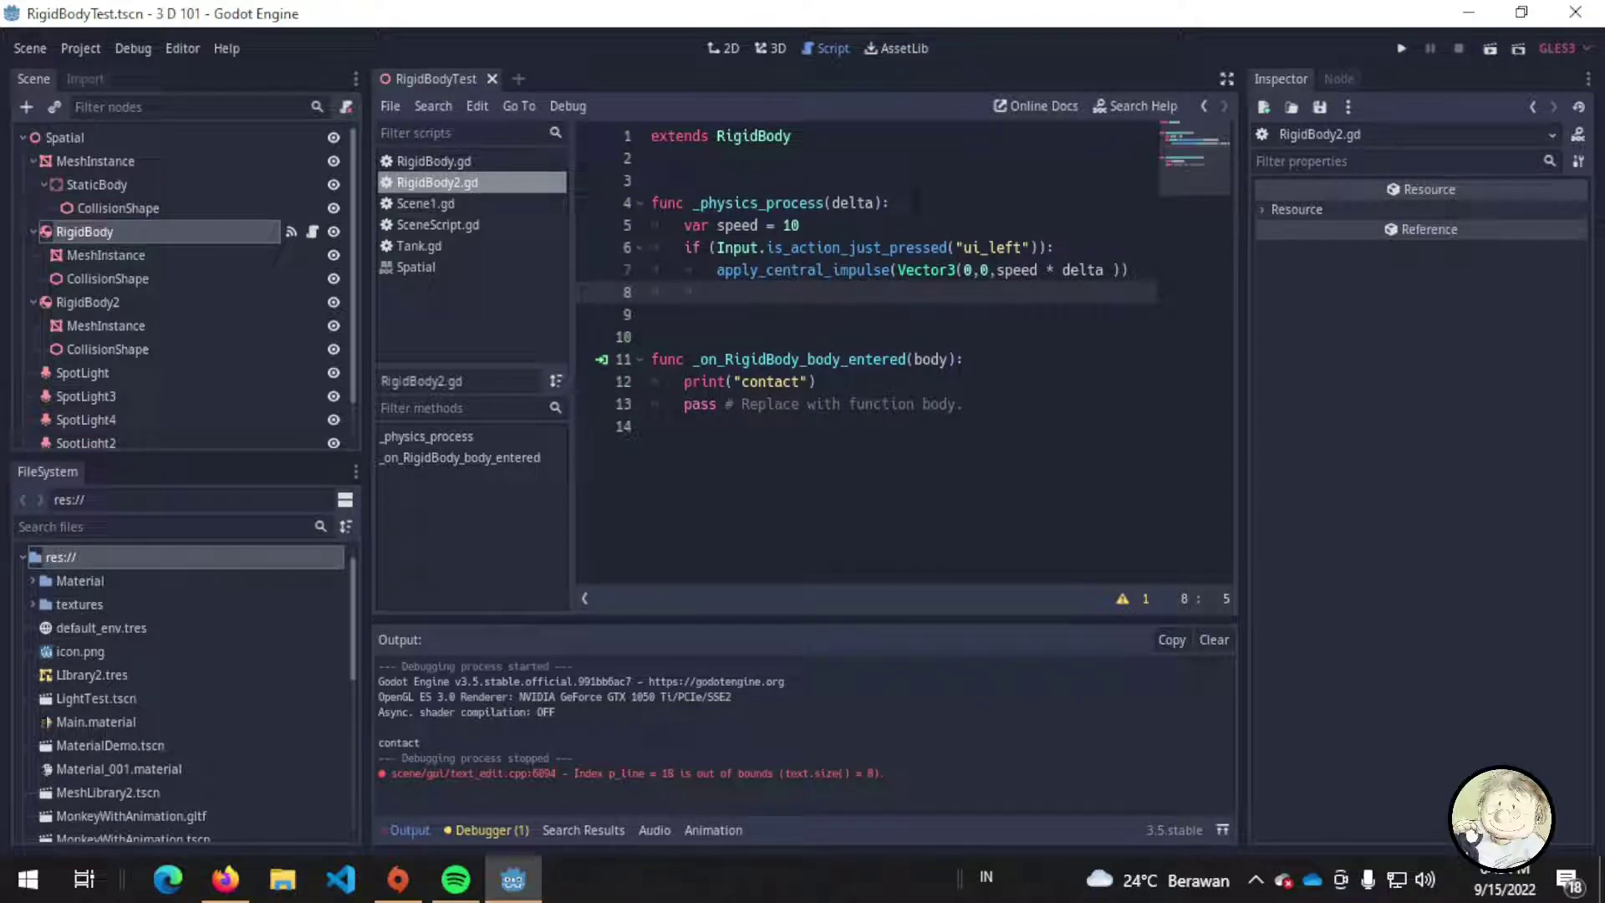
pyautogui.click(988, 269)
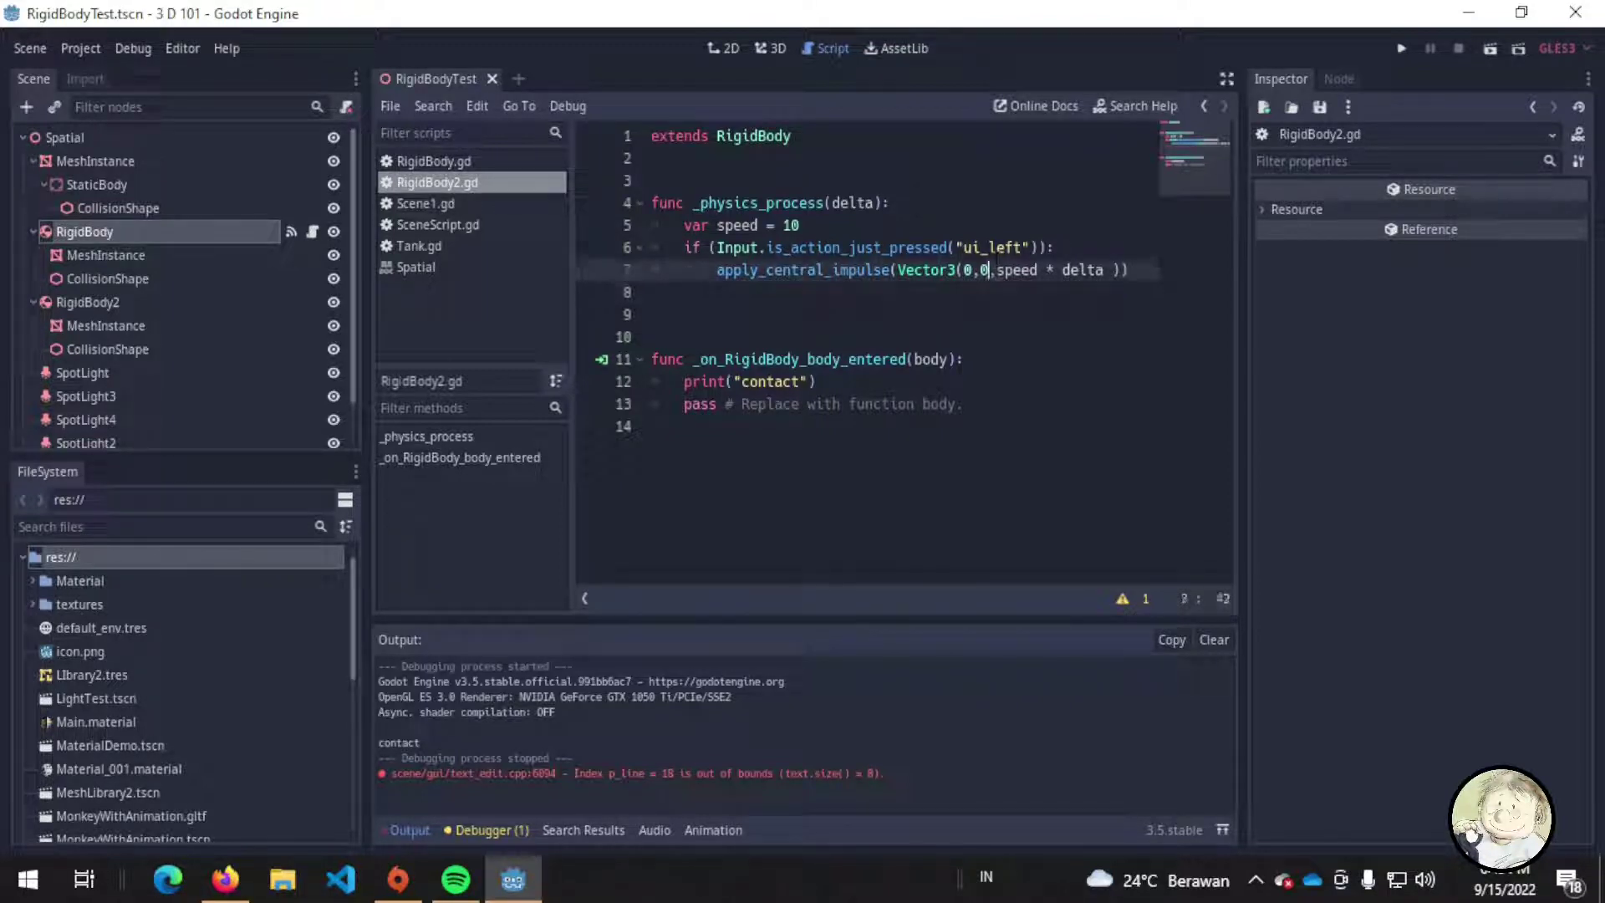
pyautogui.click(1404, 48)
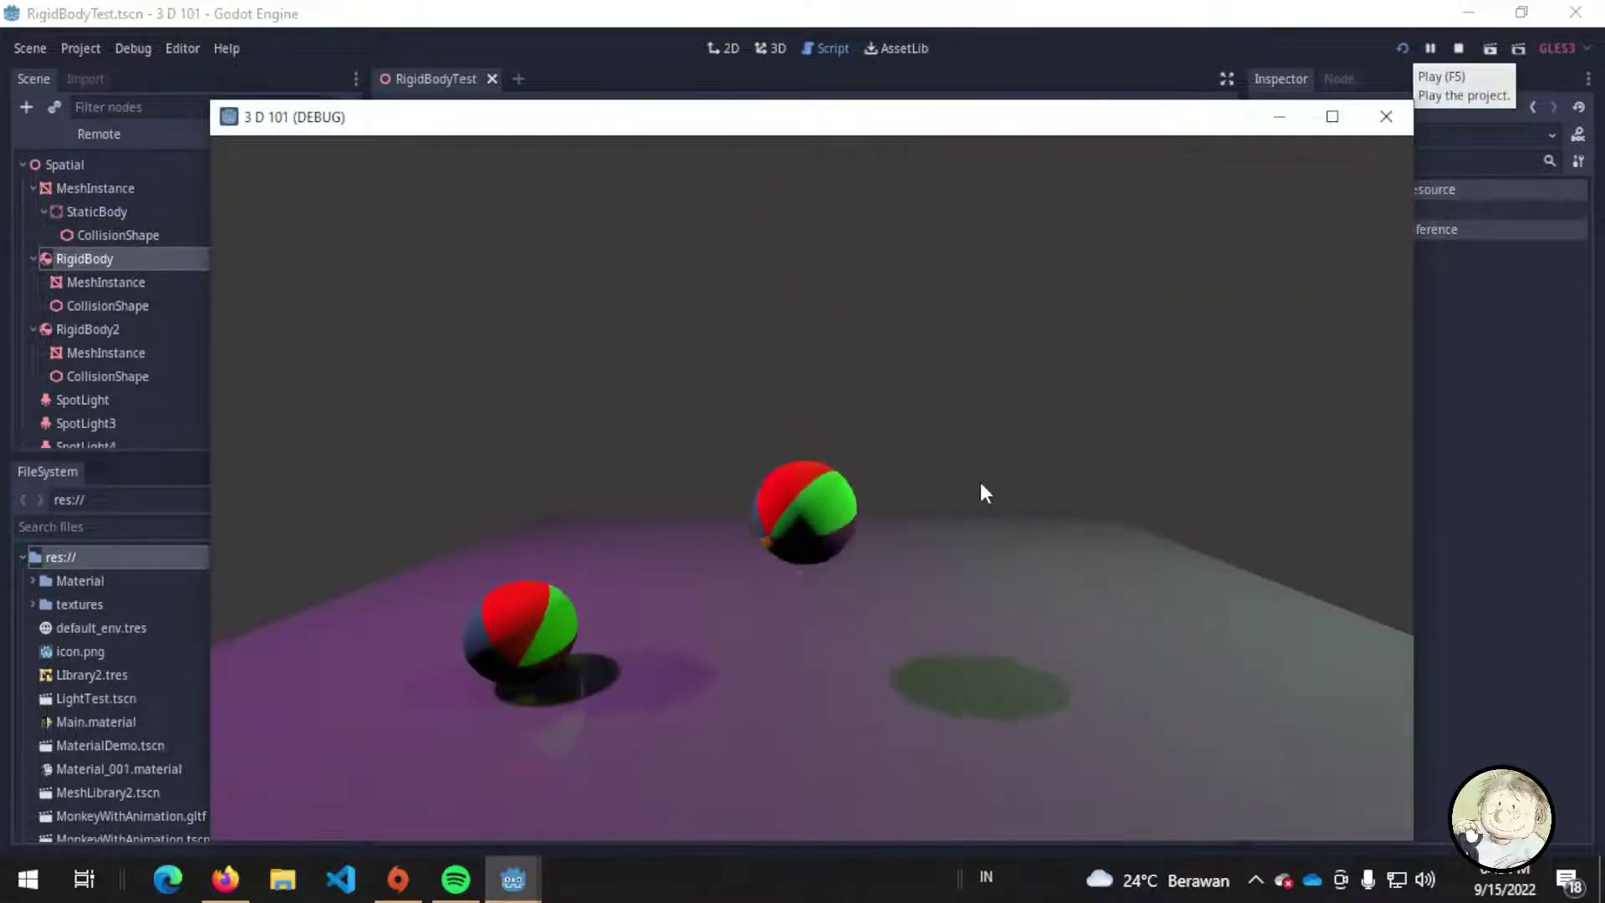
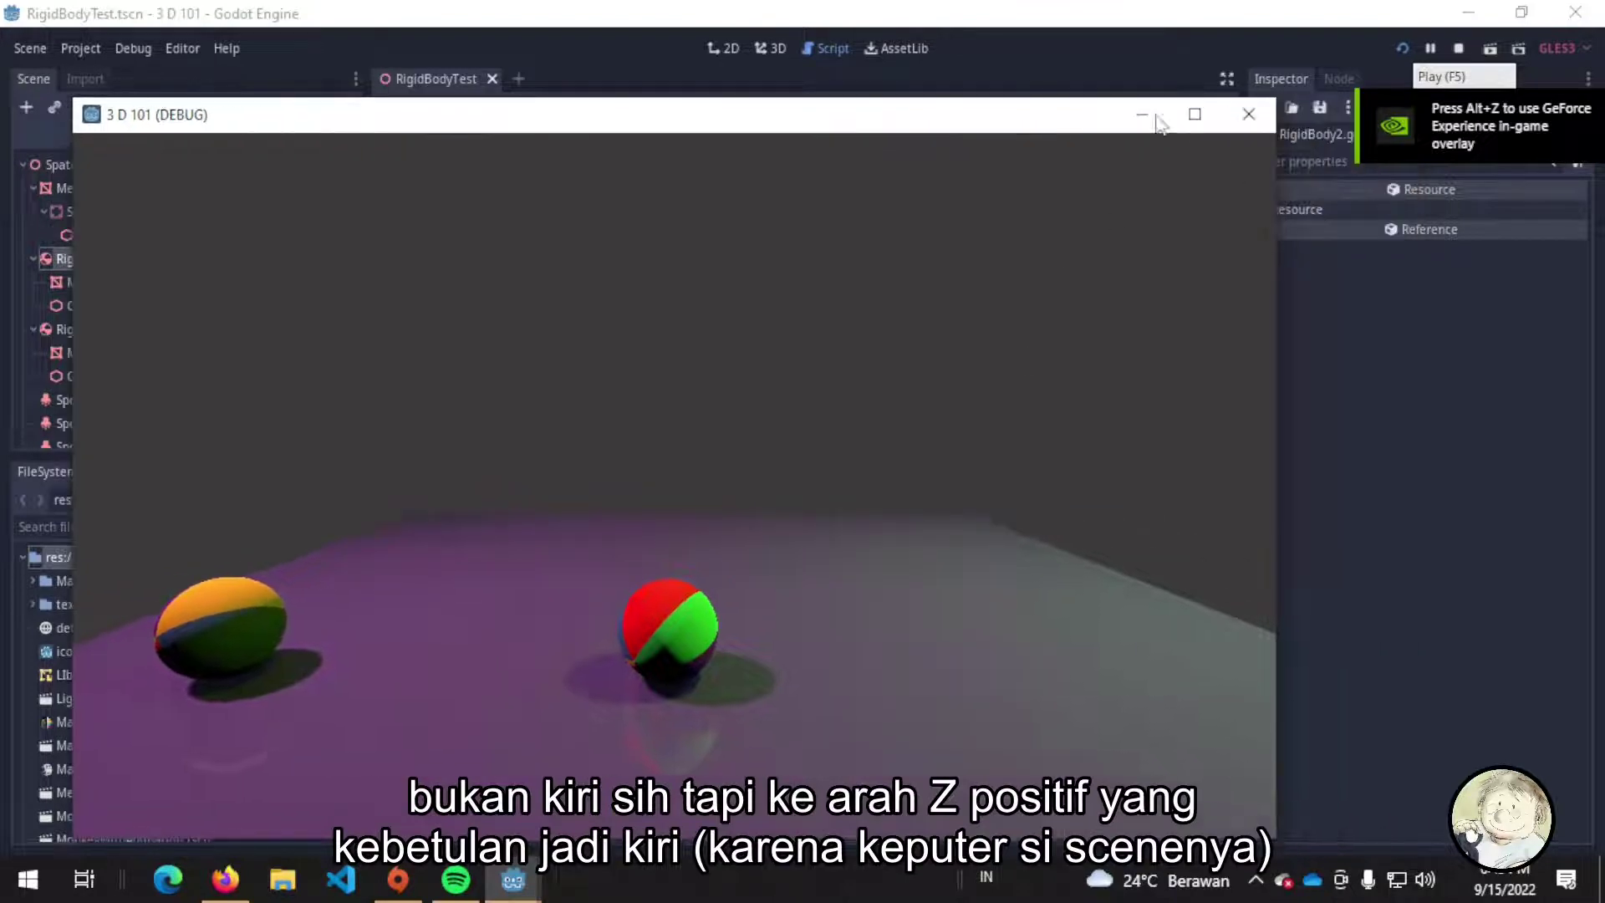
# - Stop the running test game and select the RigidBody node to view its properties
pyautogui.click(1459, 47)
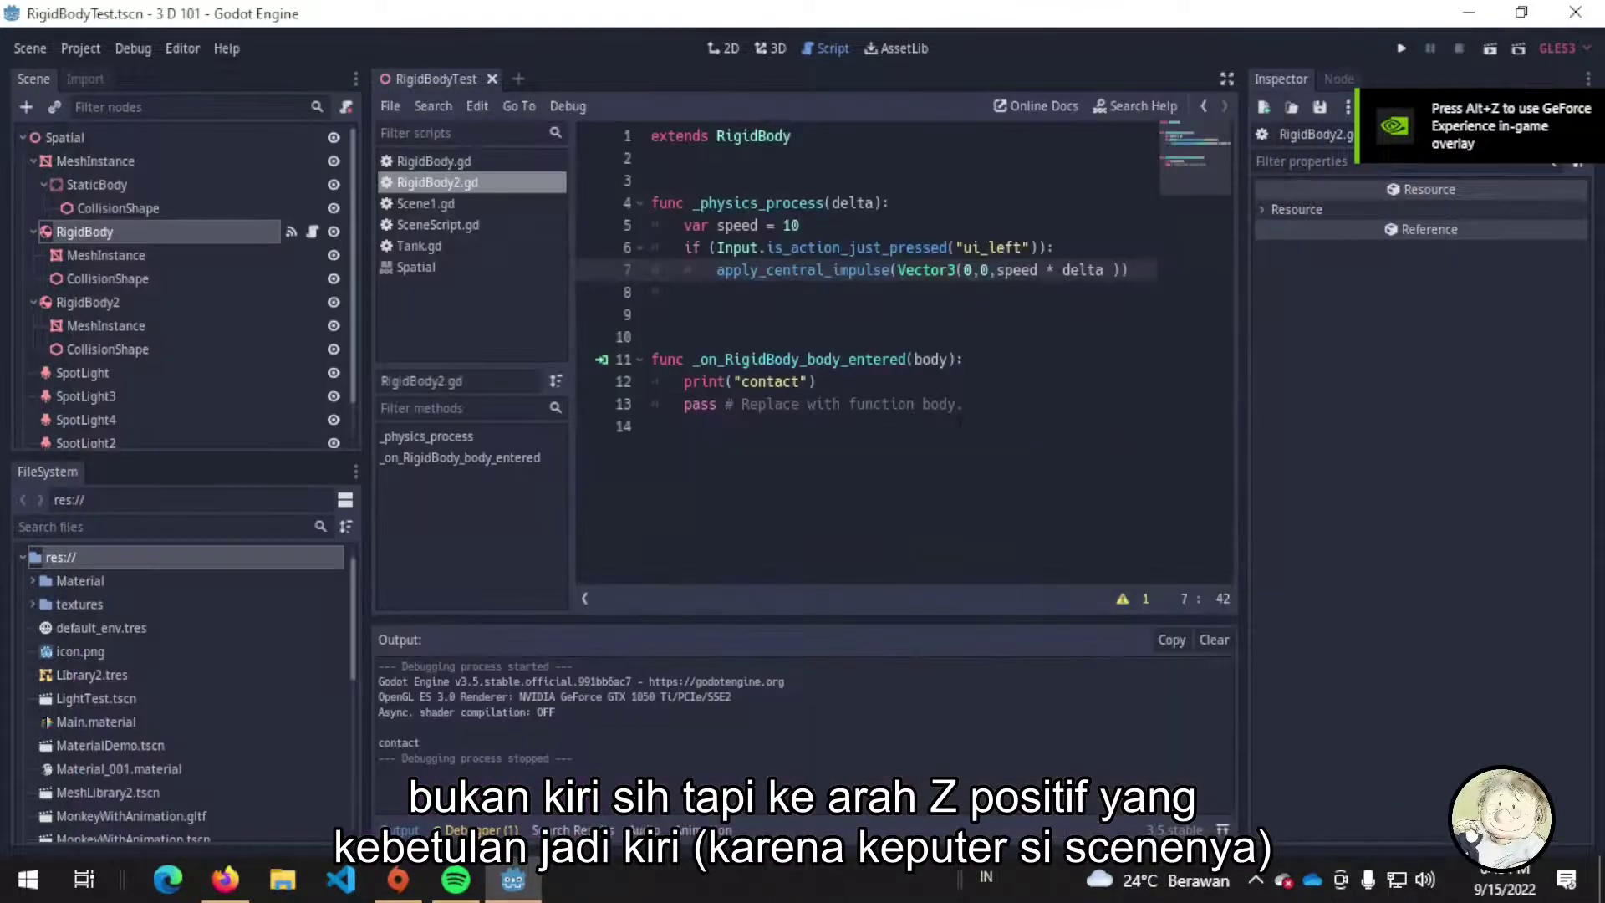
pyautogui.click(162, 229)
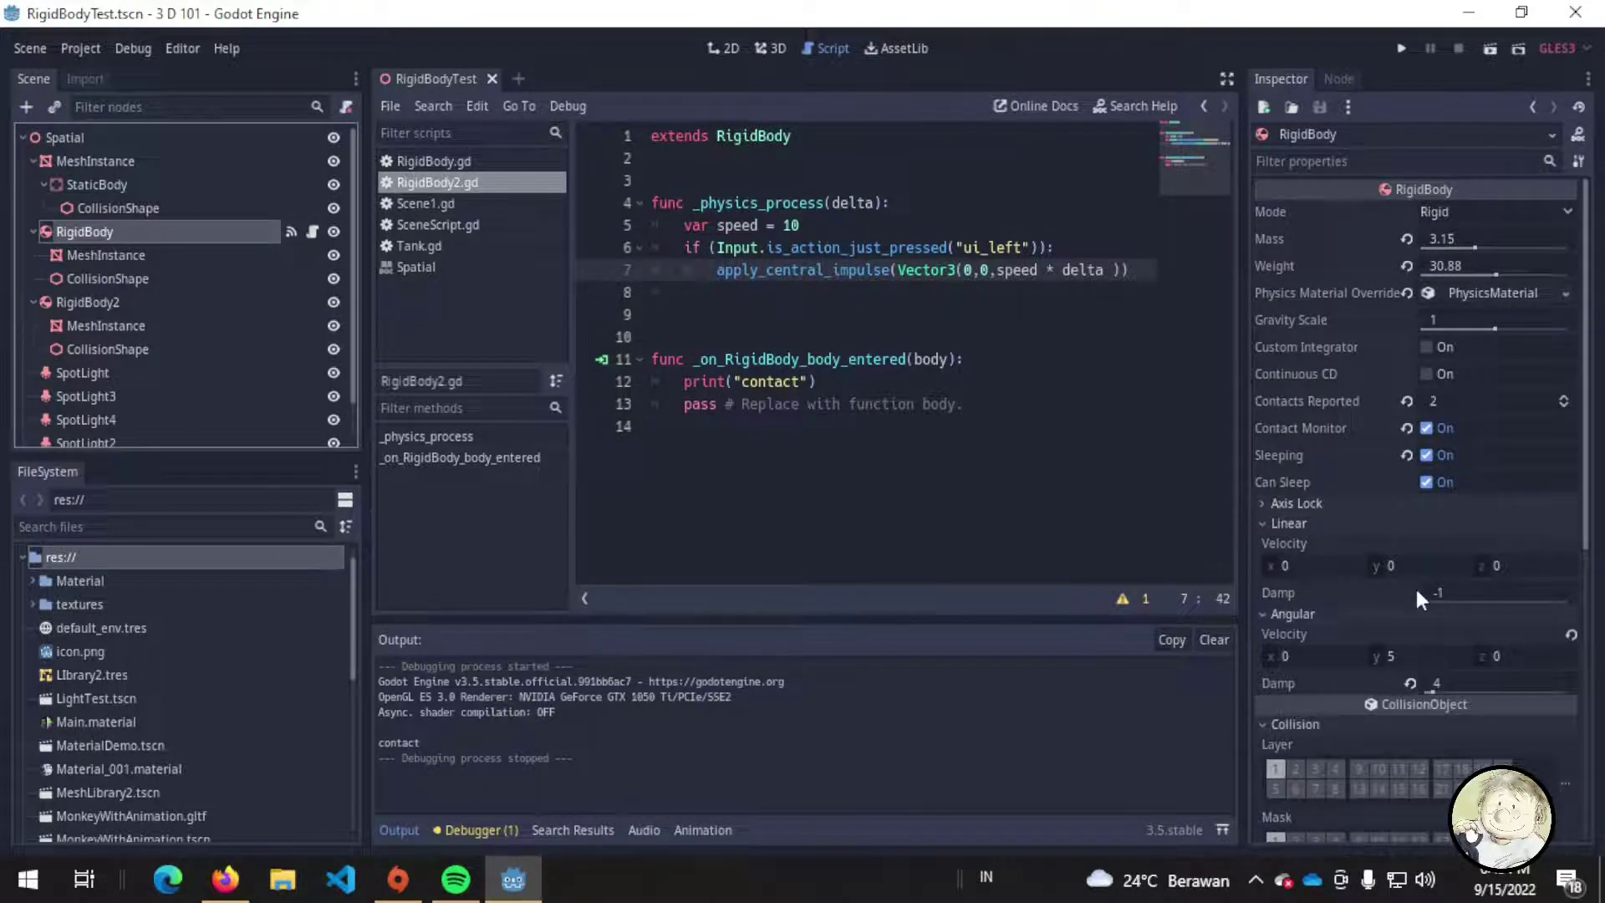
pyautogui.moveTo(1416, 589)
pyautogui.click(982, 295)
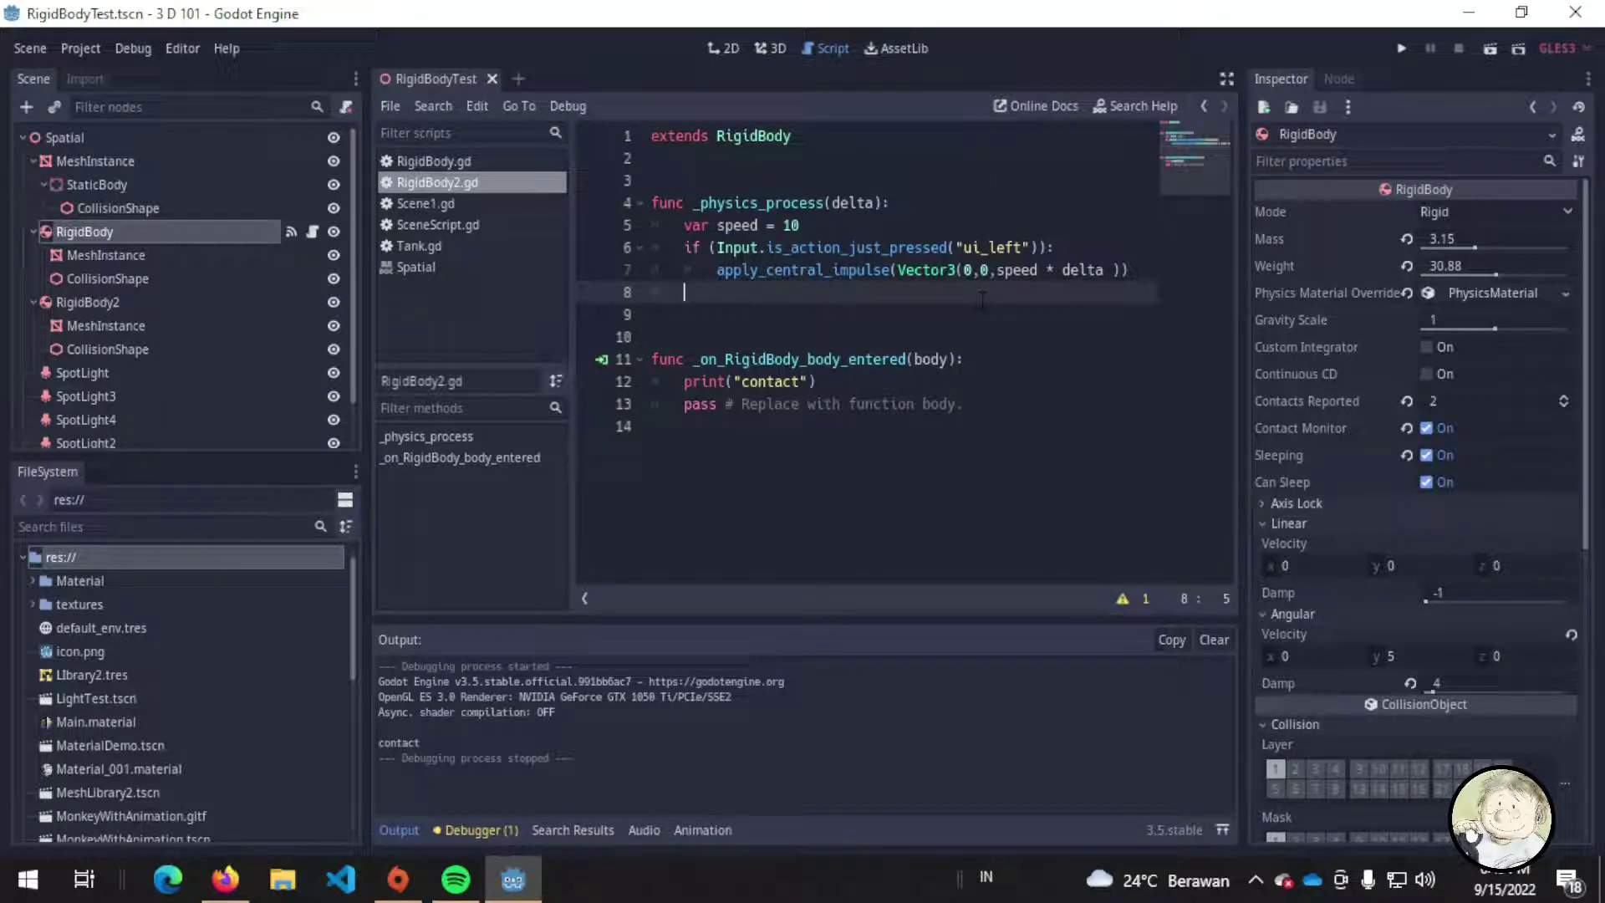
# - Duplicate the ui_left impulse block as lines 8-9 and change it to ui_right
pyautogui.hotkey('shift', 'Up')
pyautogui.hotkey('shift', 'Up')
pyautogui.hotkey('ctrl', 'c')
pyautogui.hotkey('ctrl', 'v')
pyautogui.doubleClick(993, 292)
pyautogui.press('Right')
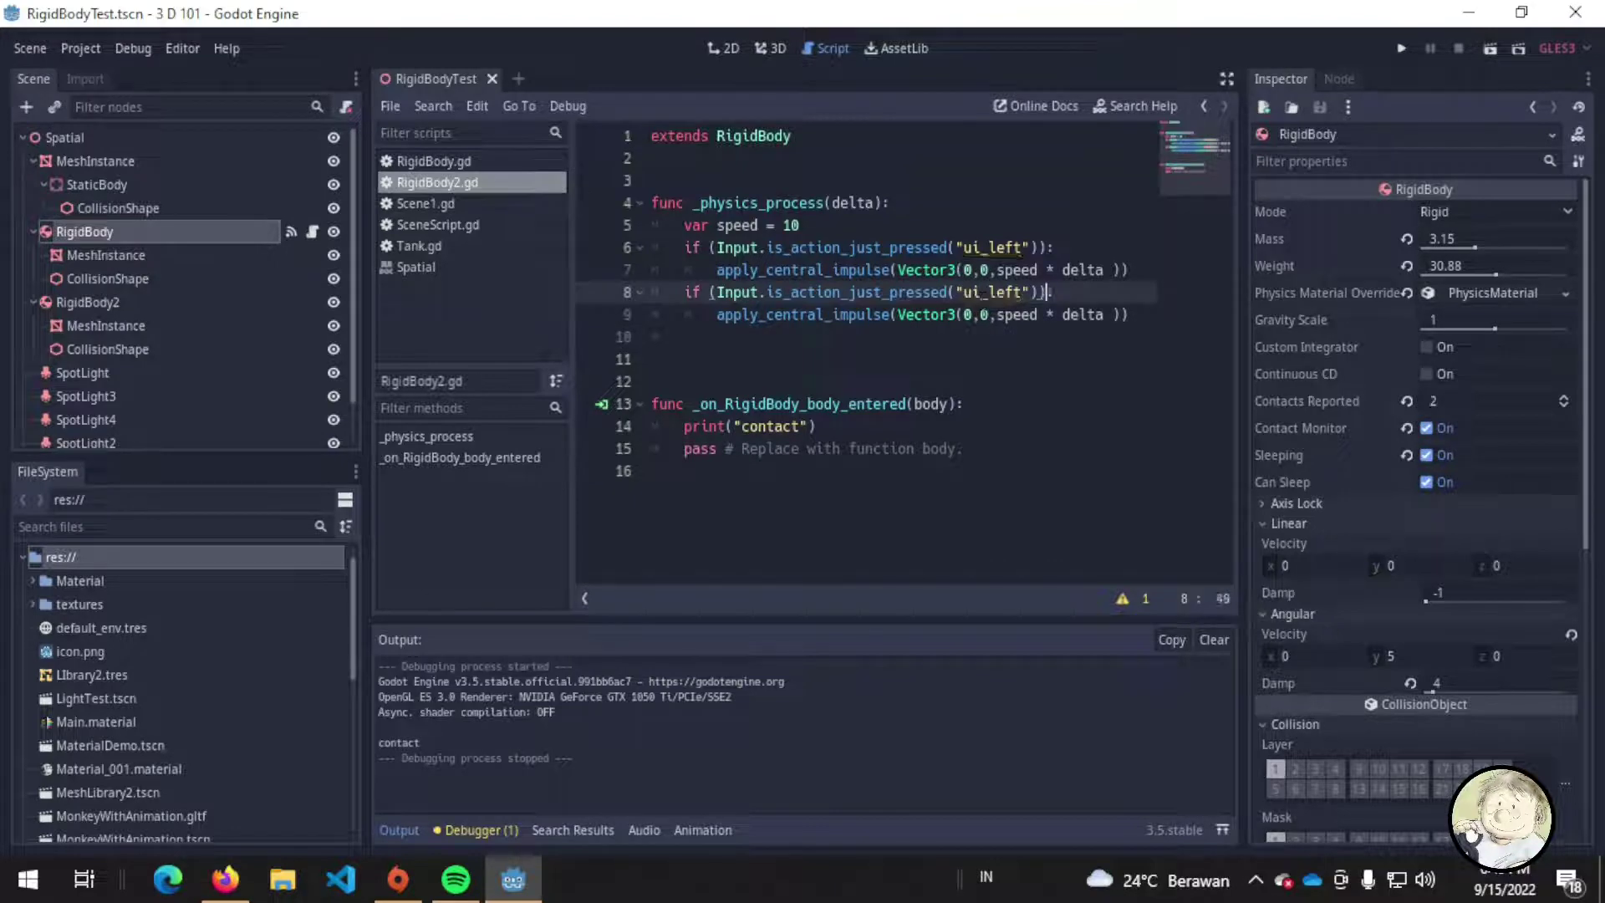
pyautogui.press('BackSpace')
pyautogui.press('BackSpace')
pyautogui.press('BackSpace')
pyautogui.press('BackSpace')
pyautogui.write('right')
# - Replace apply_central_impulse on line 9 with apply_impulse via autocomplete
pyautogui.press('Down')
pyautogui.press('Home')
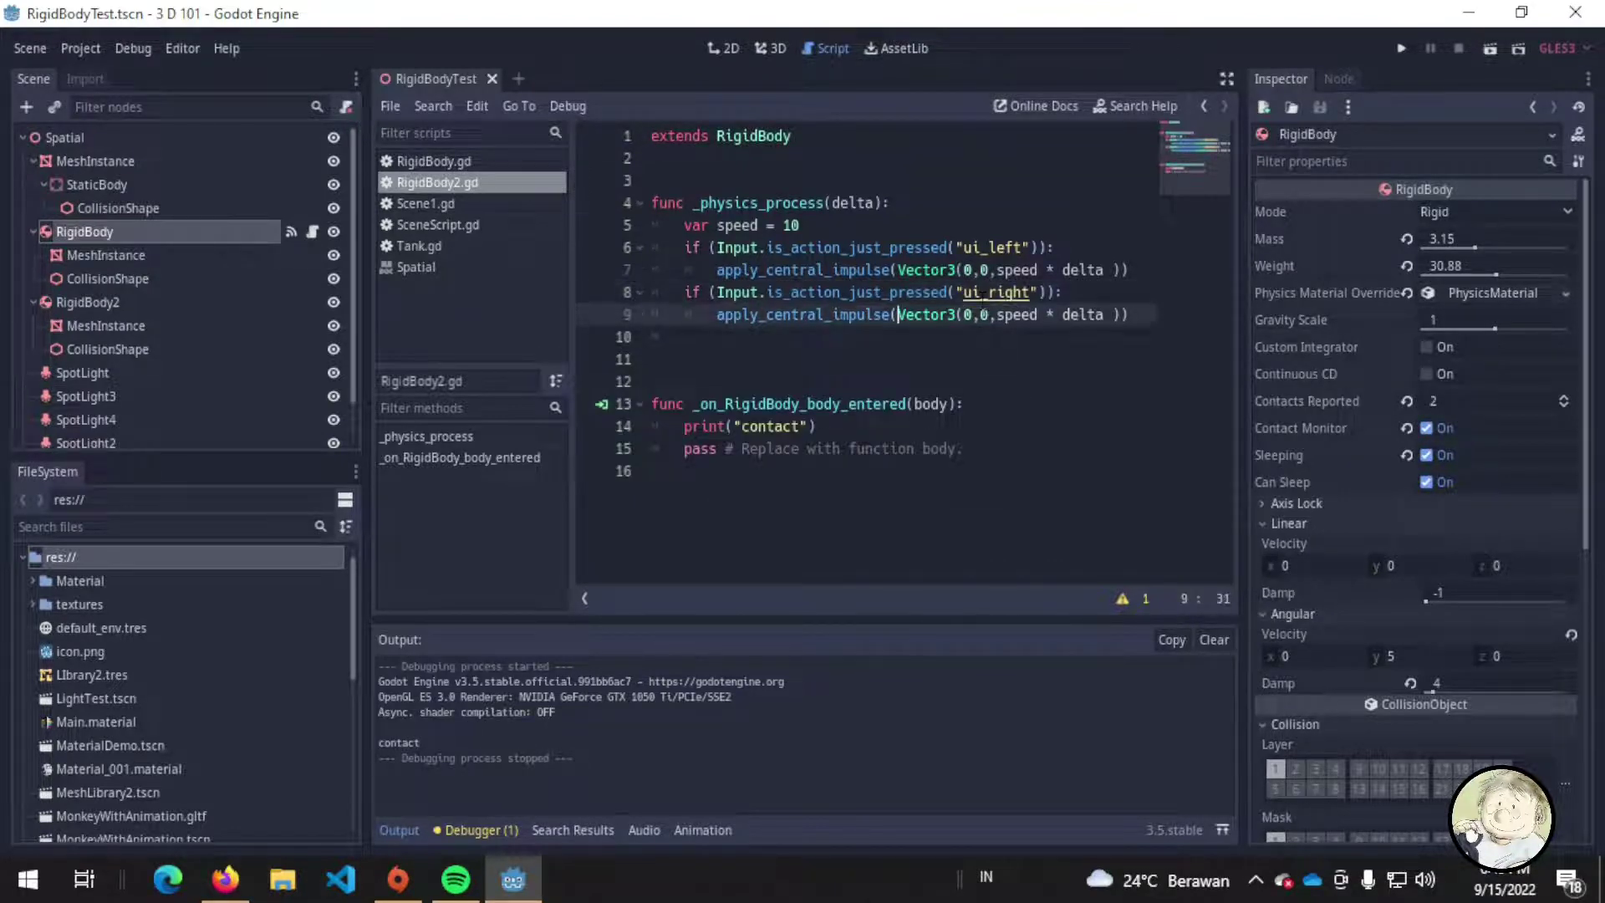
pyautogui.hotkey('ctrl', 'shift', 'Right')
pyautogui.hotkey('ctrl', 'shift', 'Right')
pyautogui.press('BackSpace')
pyautogui.write('ap')
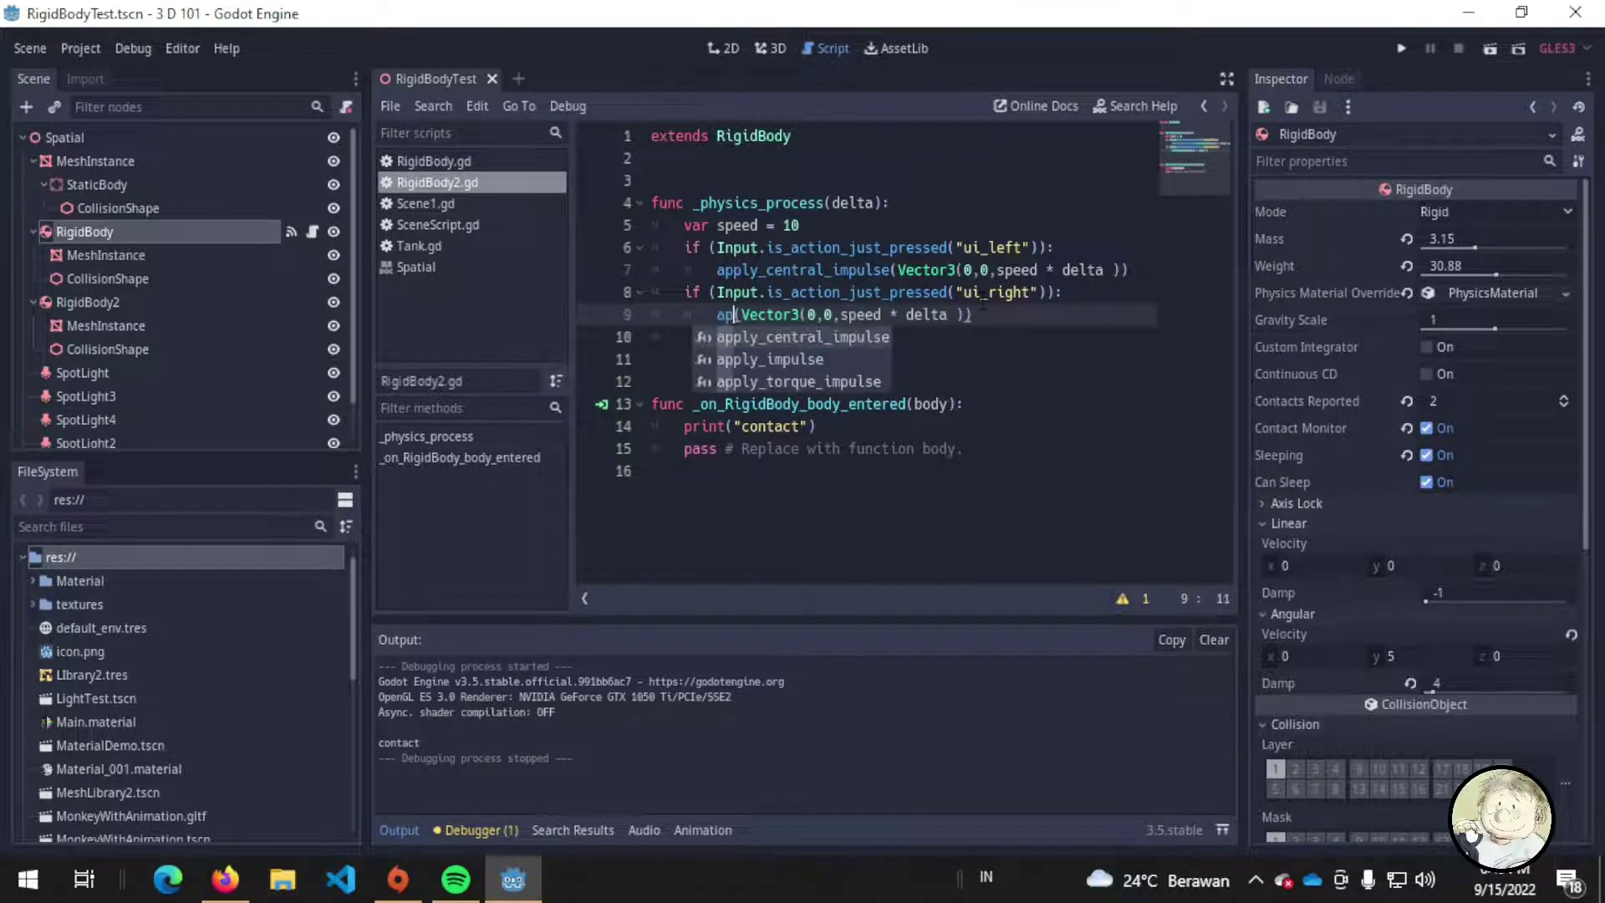
pyautogui.press('Down')
pyautogui.press('Return')
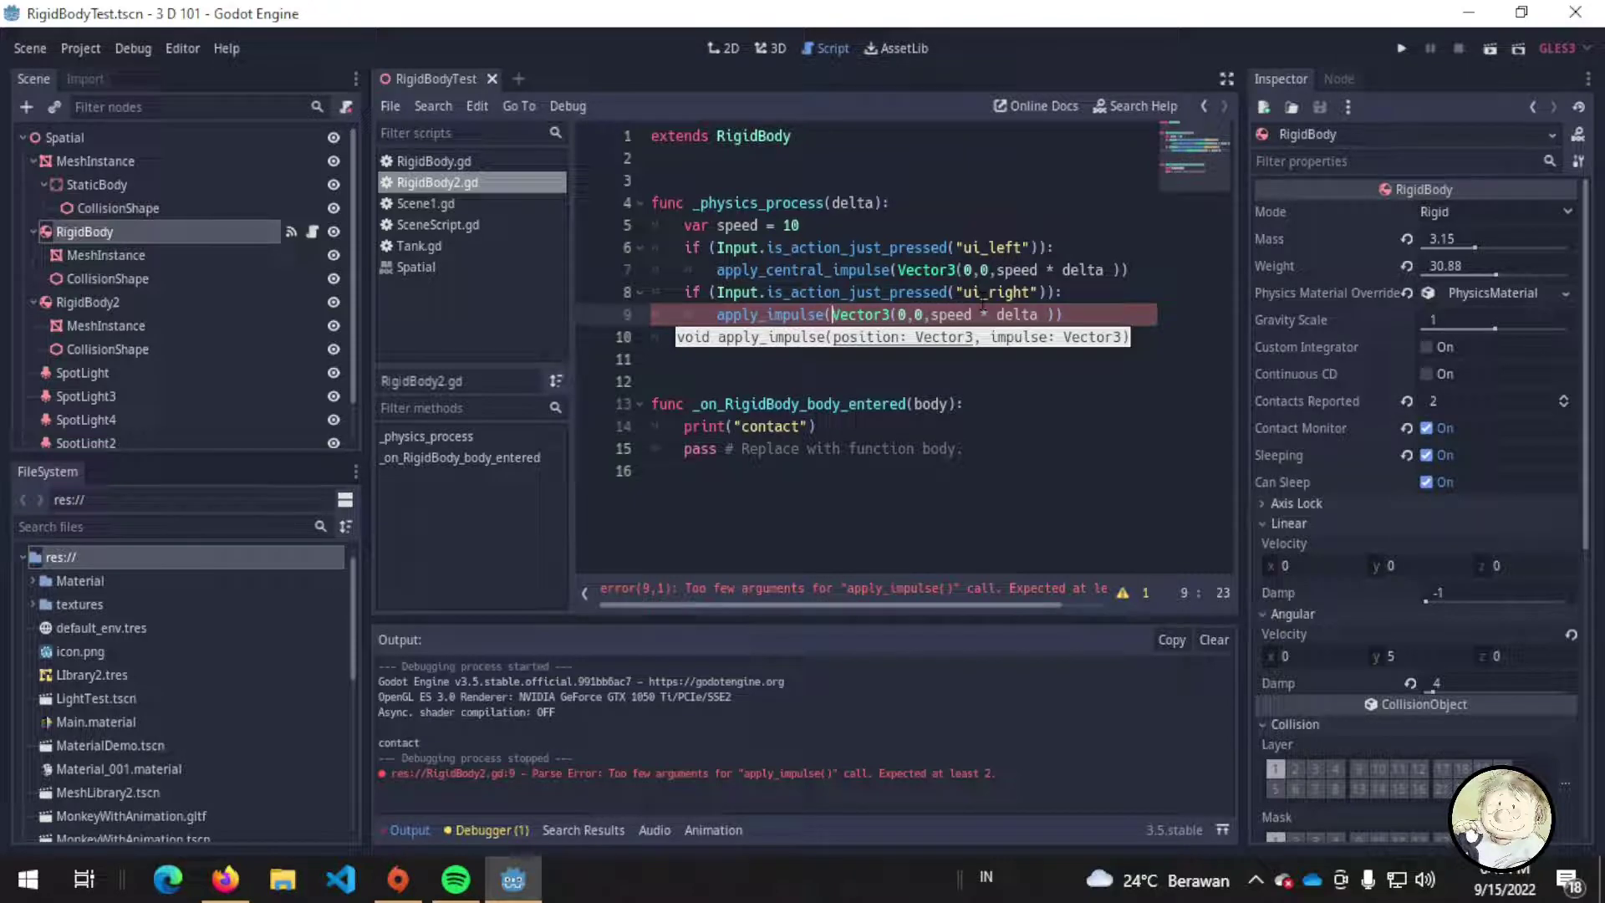
# - Comment out the ui_right lines 8-9 and save the script
pyautogui.moveTo(982, 309); pyautogui.dragTo(643, 293)
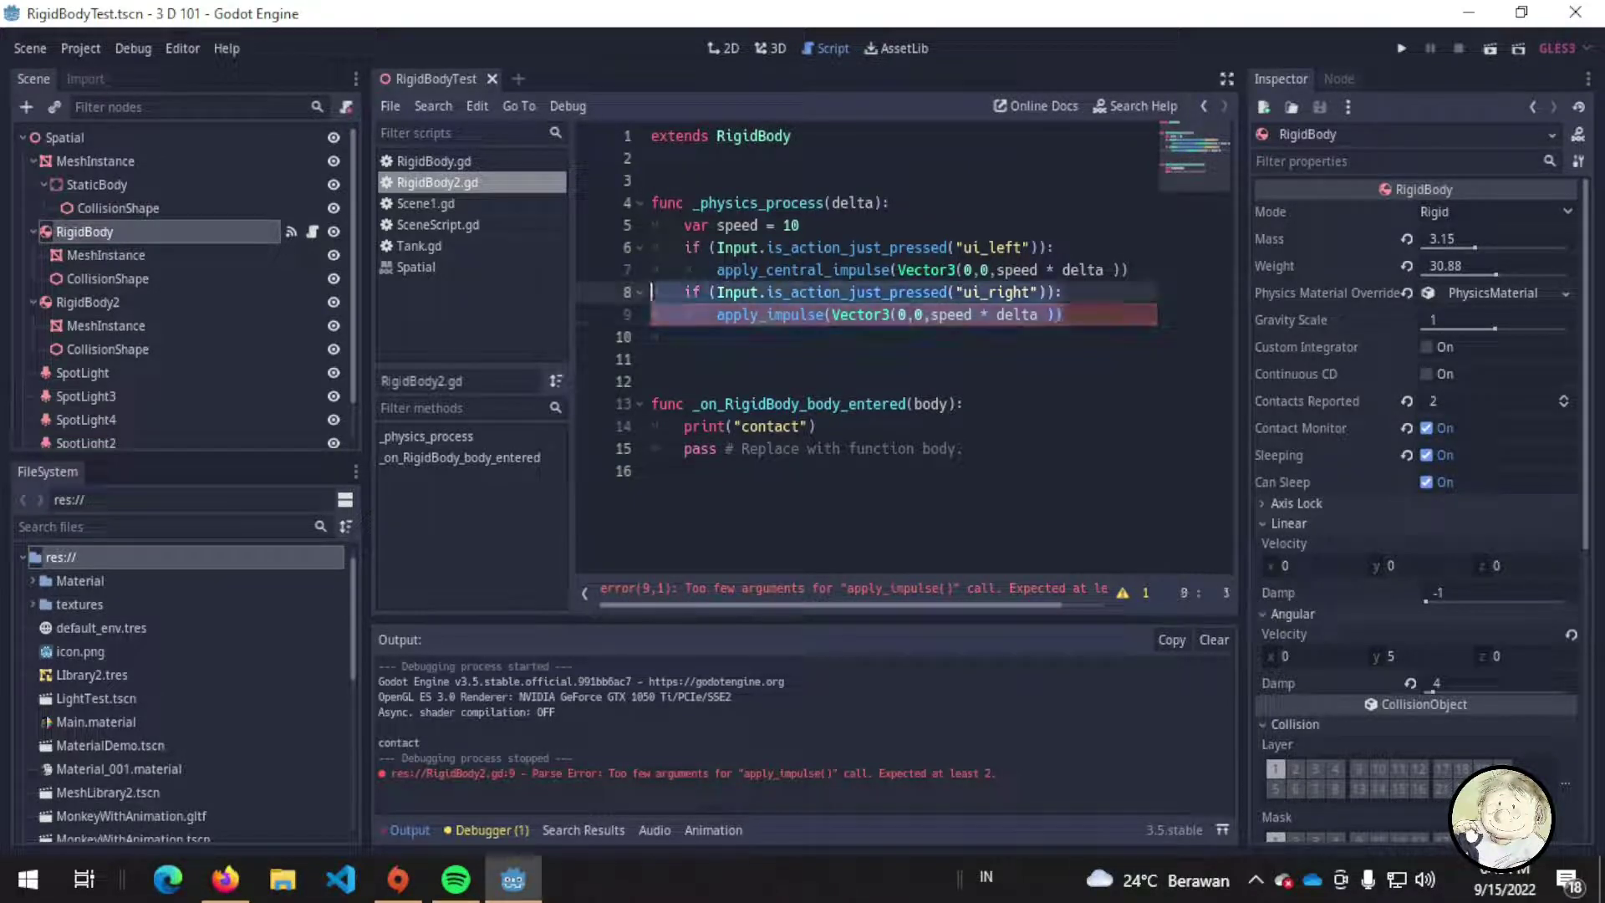
pyautogui.hotkey('ctrl', 'k')
pyautogui.click(822, 332)
pyautogui.hotkey('ctrl', 's')
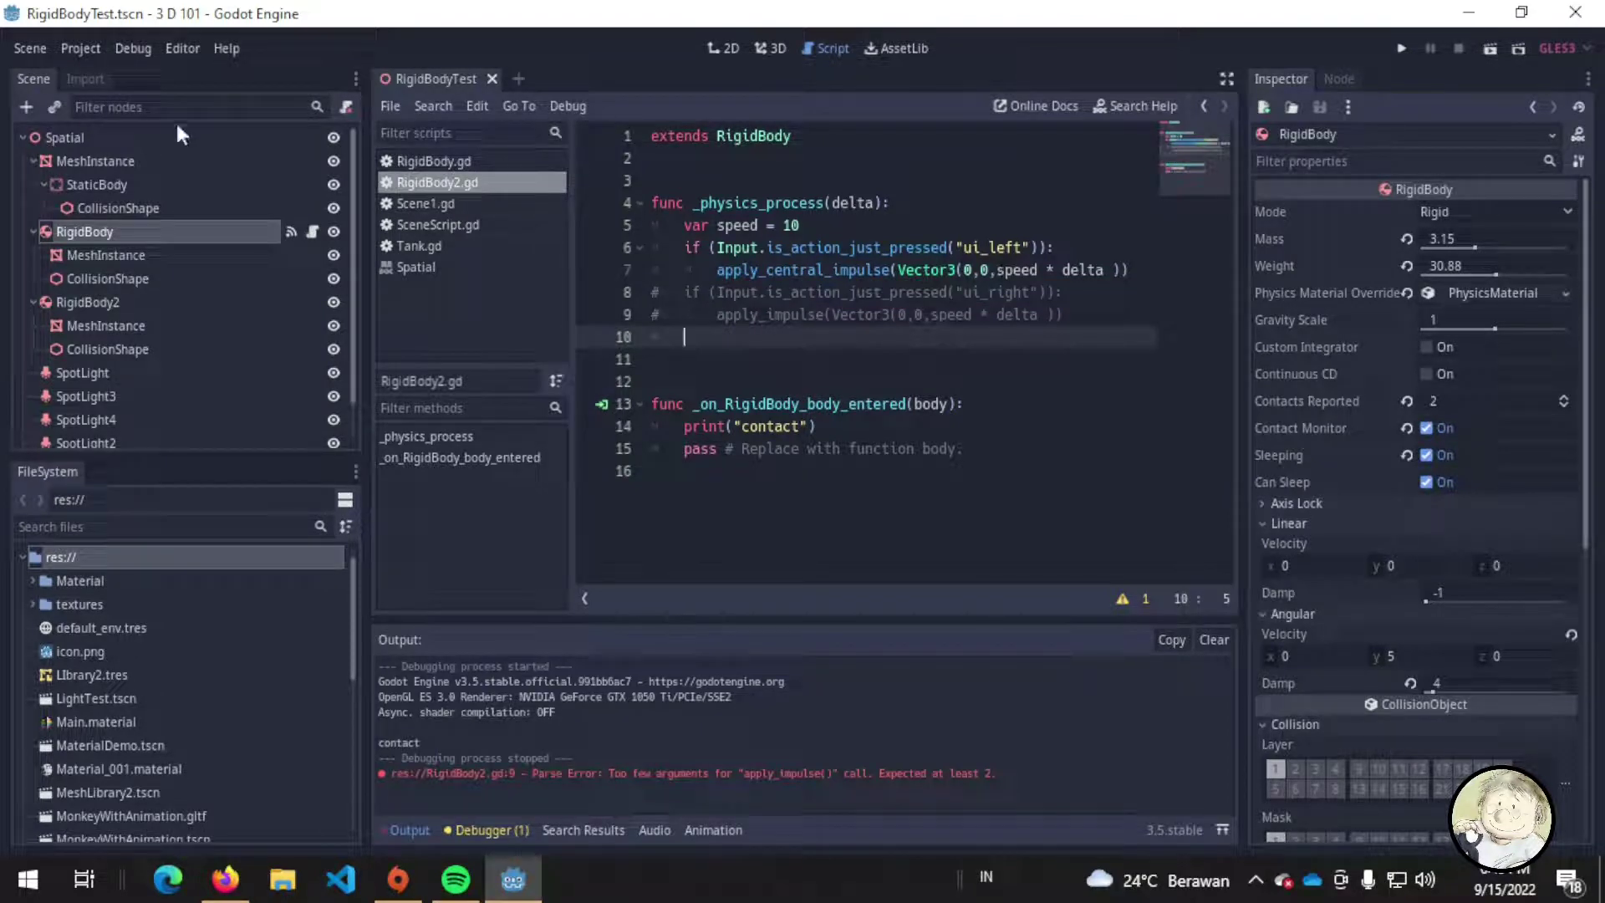
# - In the 3D view, tilt the camera to see both spheres and select the lower one
pyautogui.click(769, 48)
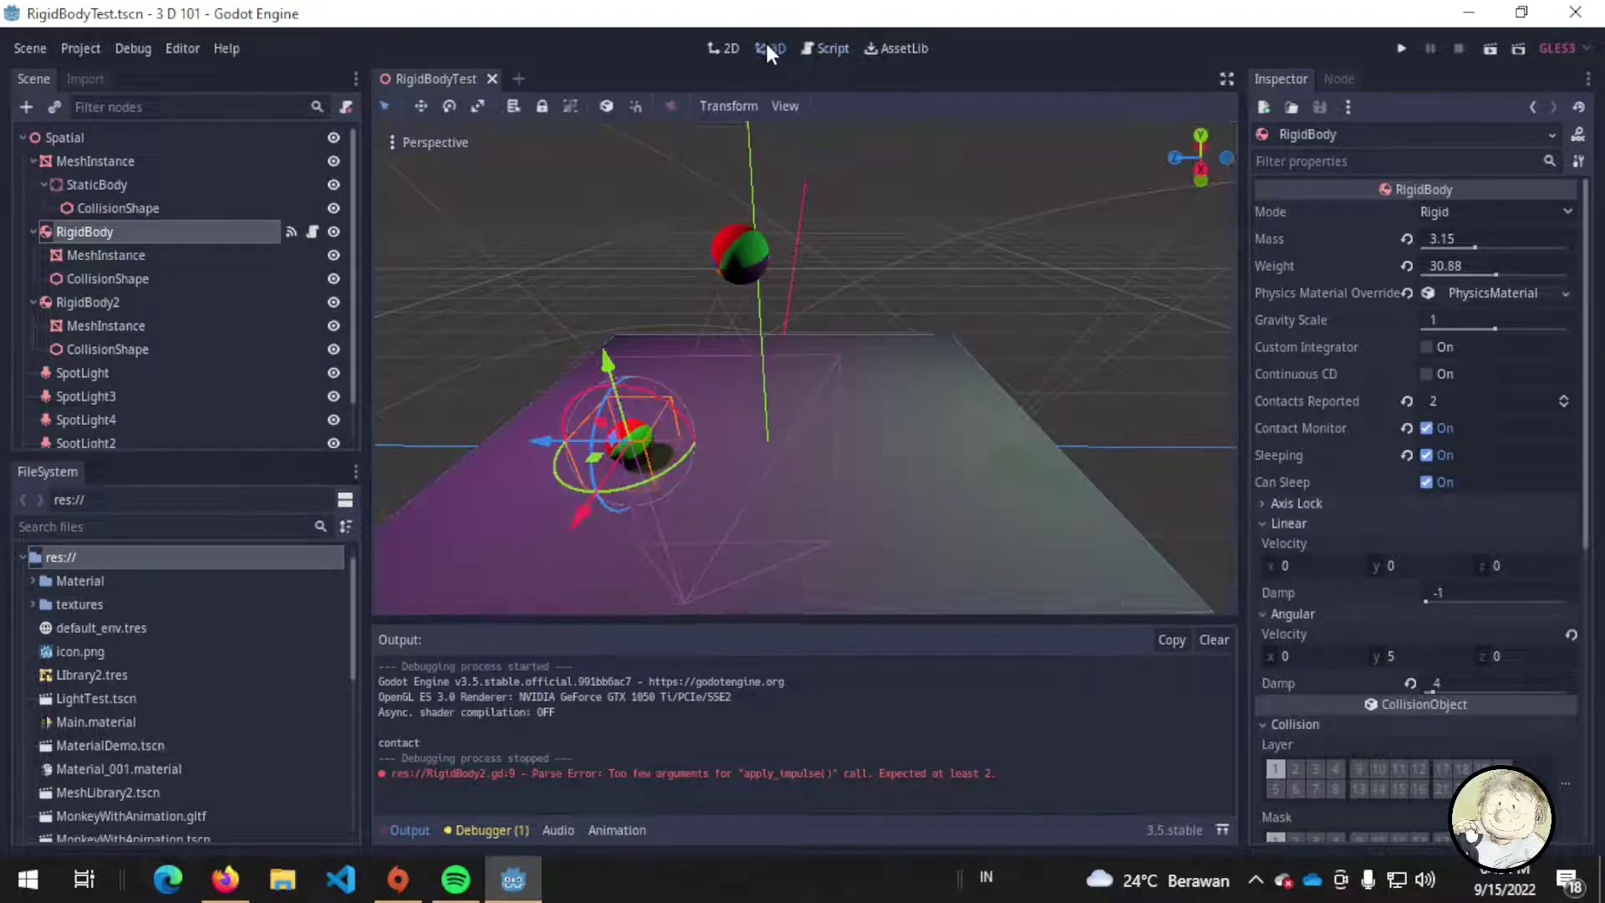
pyautogui.click(931, 313)
pyautogui.moveTo(652, 474); pyautogui.dragTo(660, 416, button='middle')
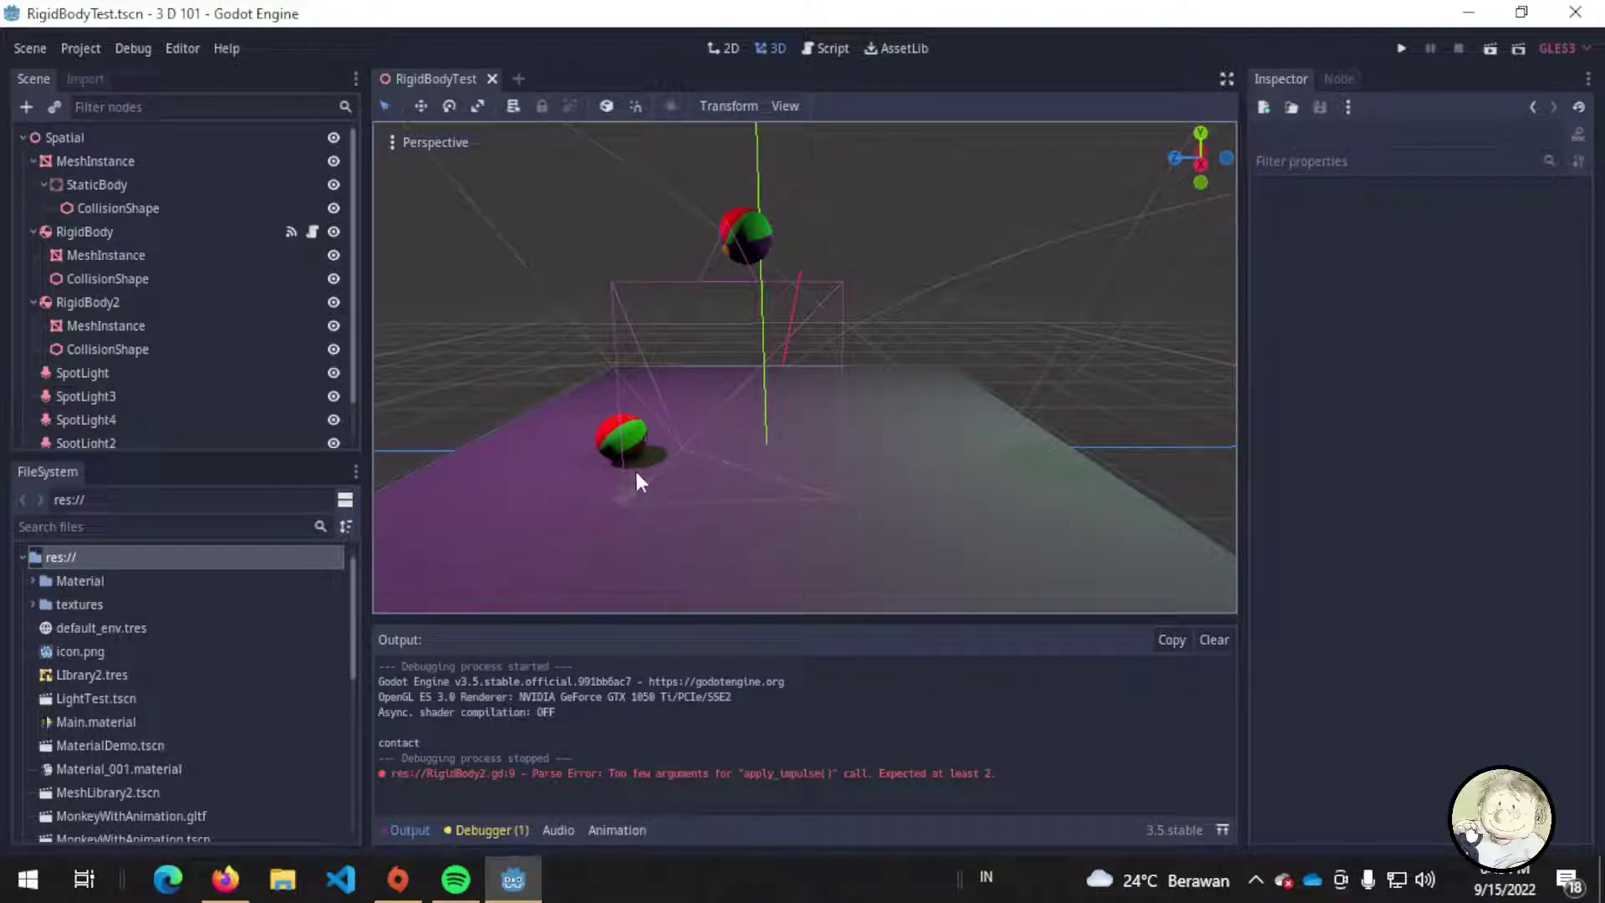
pyautogui.click(623, 443)
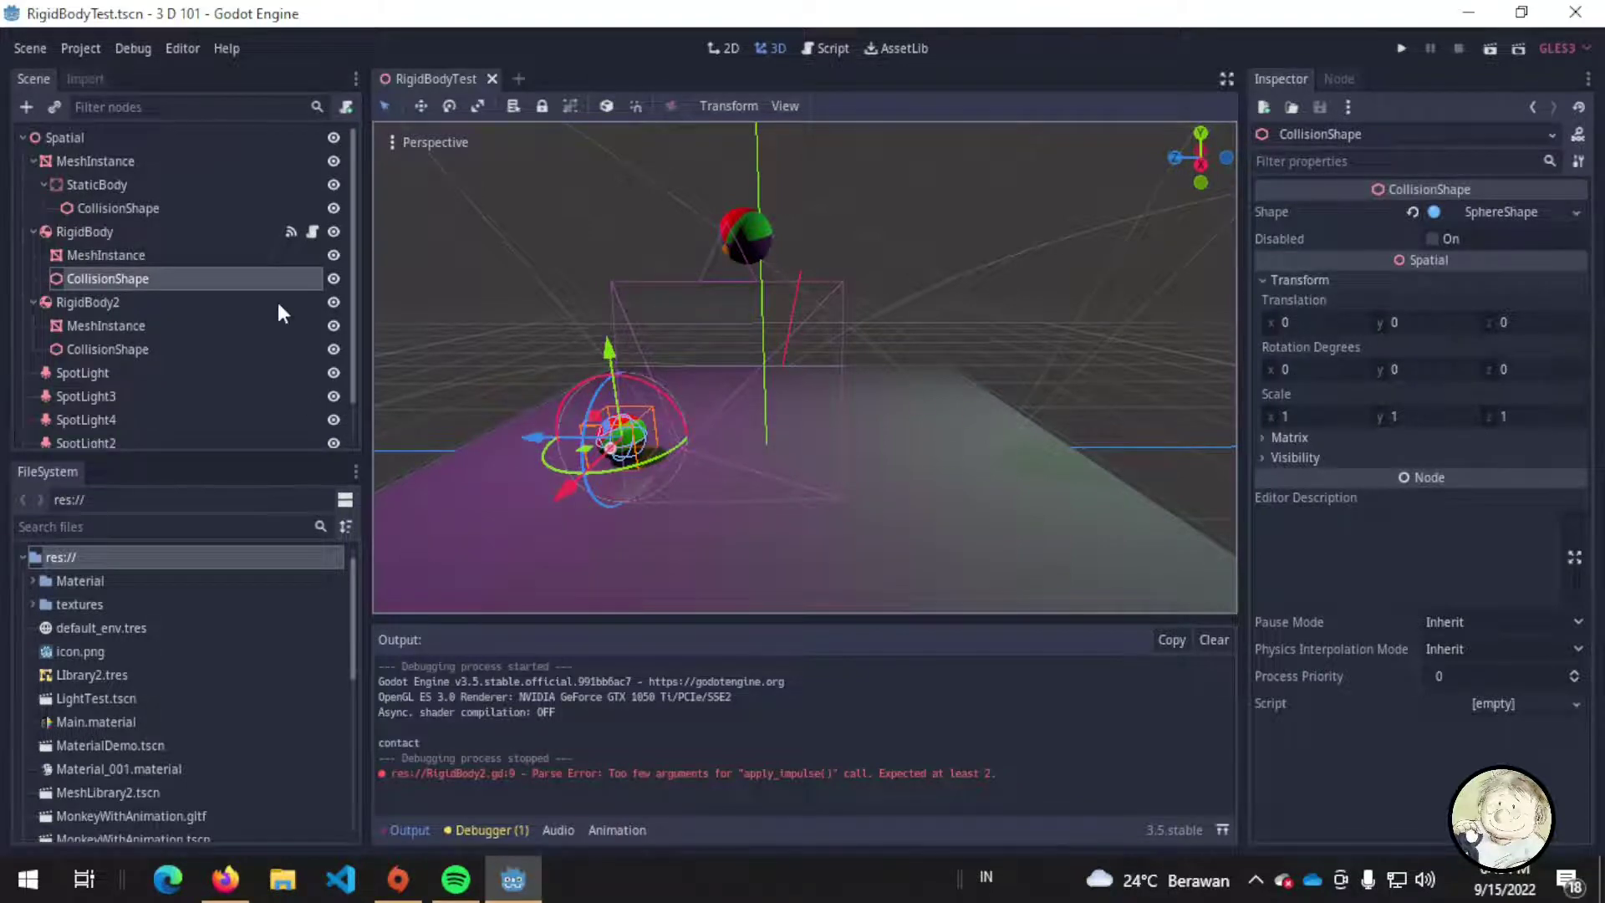
# - Set the RigidBody's Transform Translation Z to 1.481, then return to RigidBody2.gd
pyautogui.click(197, 232)
pyautogui.scroll(-5, 1426, 565)
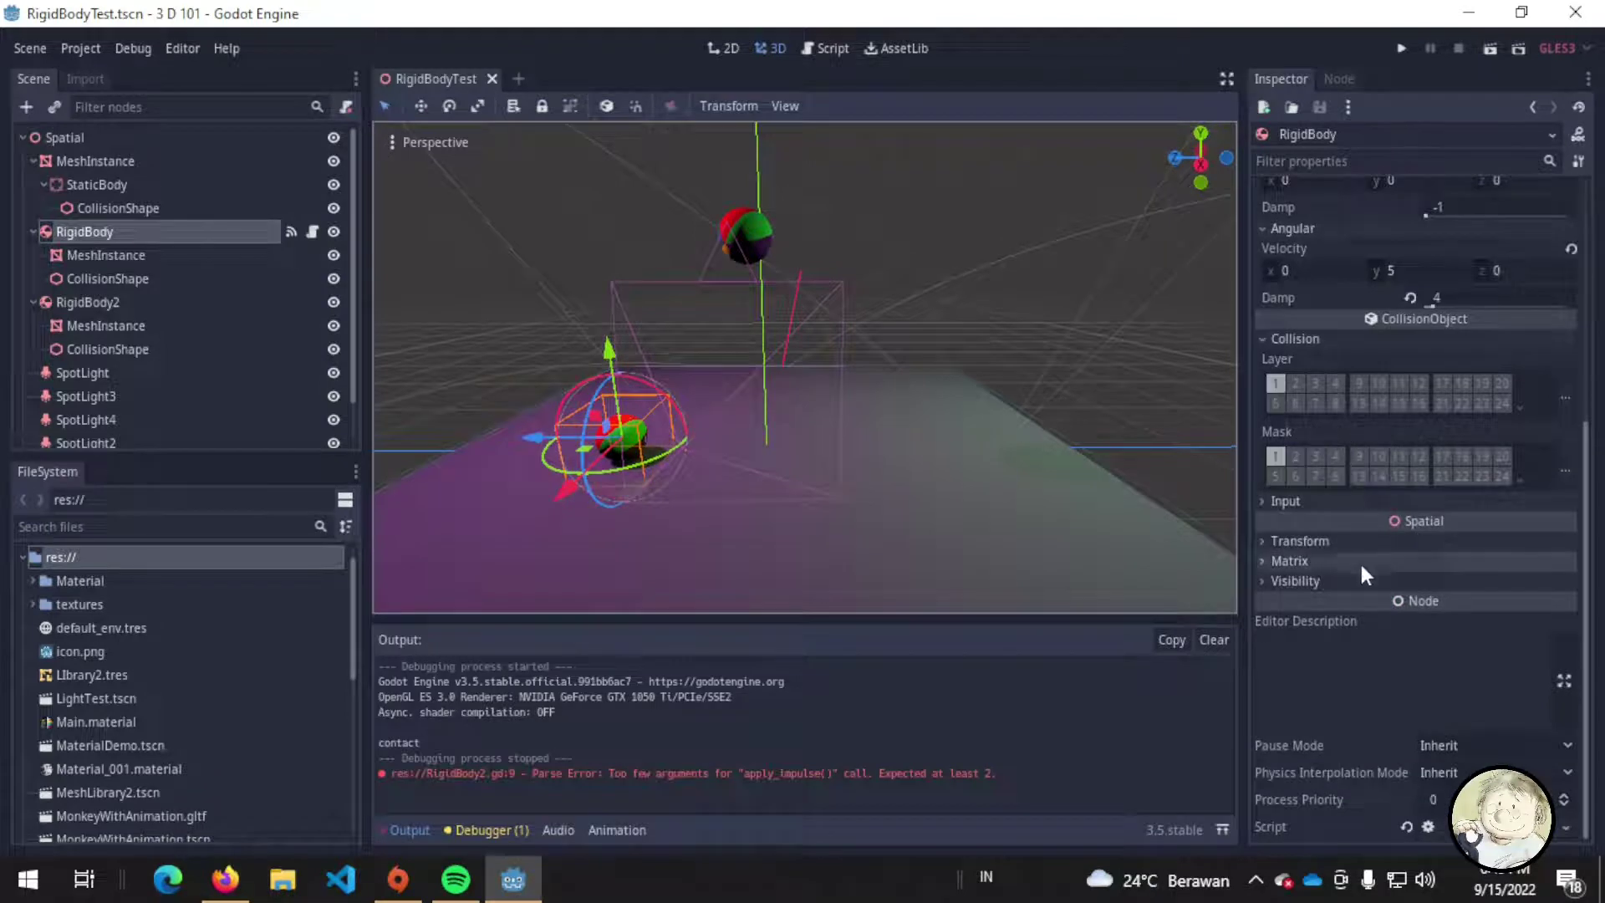
pyautogui.click(1336, 541)
pyautogui.scroll(-2, 1542, 563)
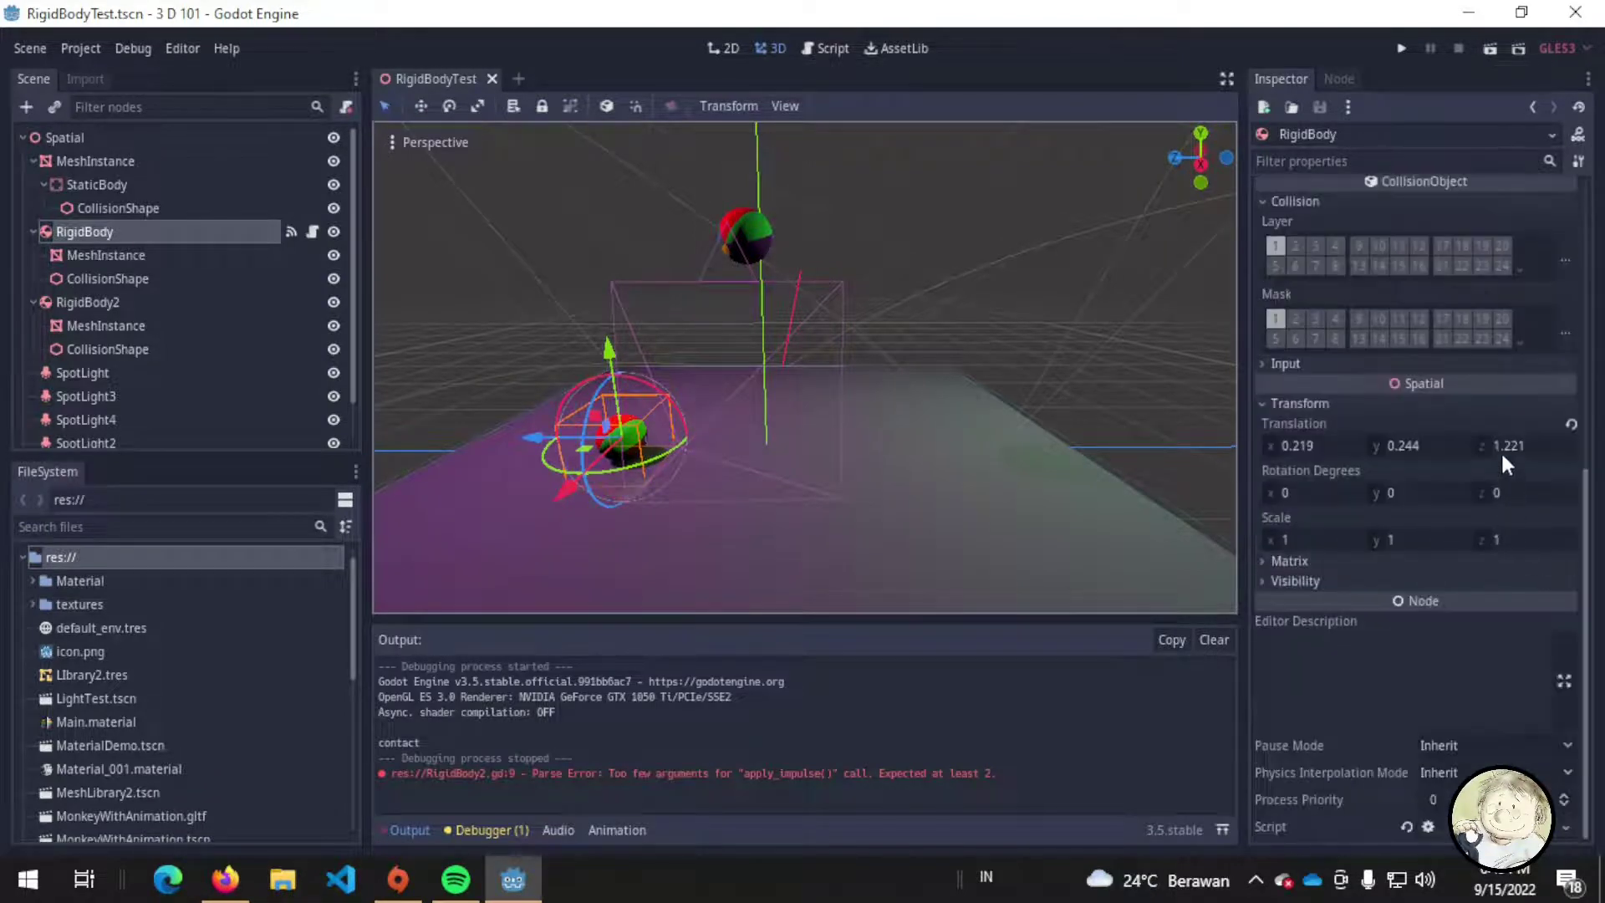
pyautogui.moveTo(1503, 444)
pyautogui.mouseDown()
pyautogui.moveTo(1561, 444)
pyautogui.moveTo(1526, 443)
pyautogui.mouseUp()
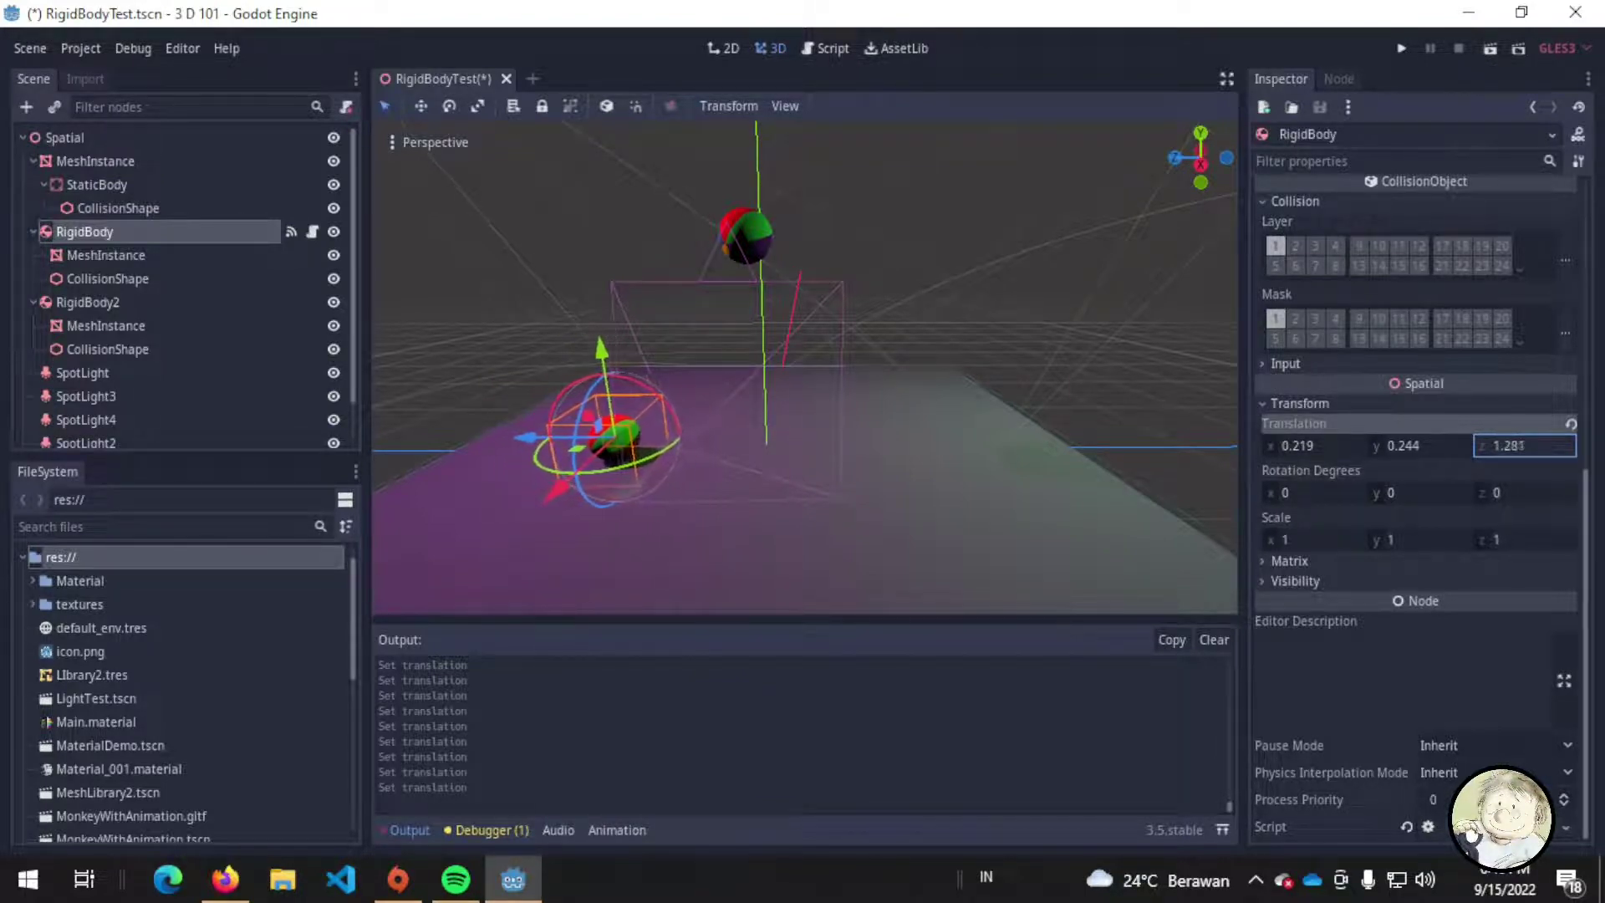
pyautogui.moveTo(1526, 444); pyautogui.dragTo(1556, 444)
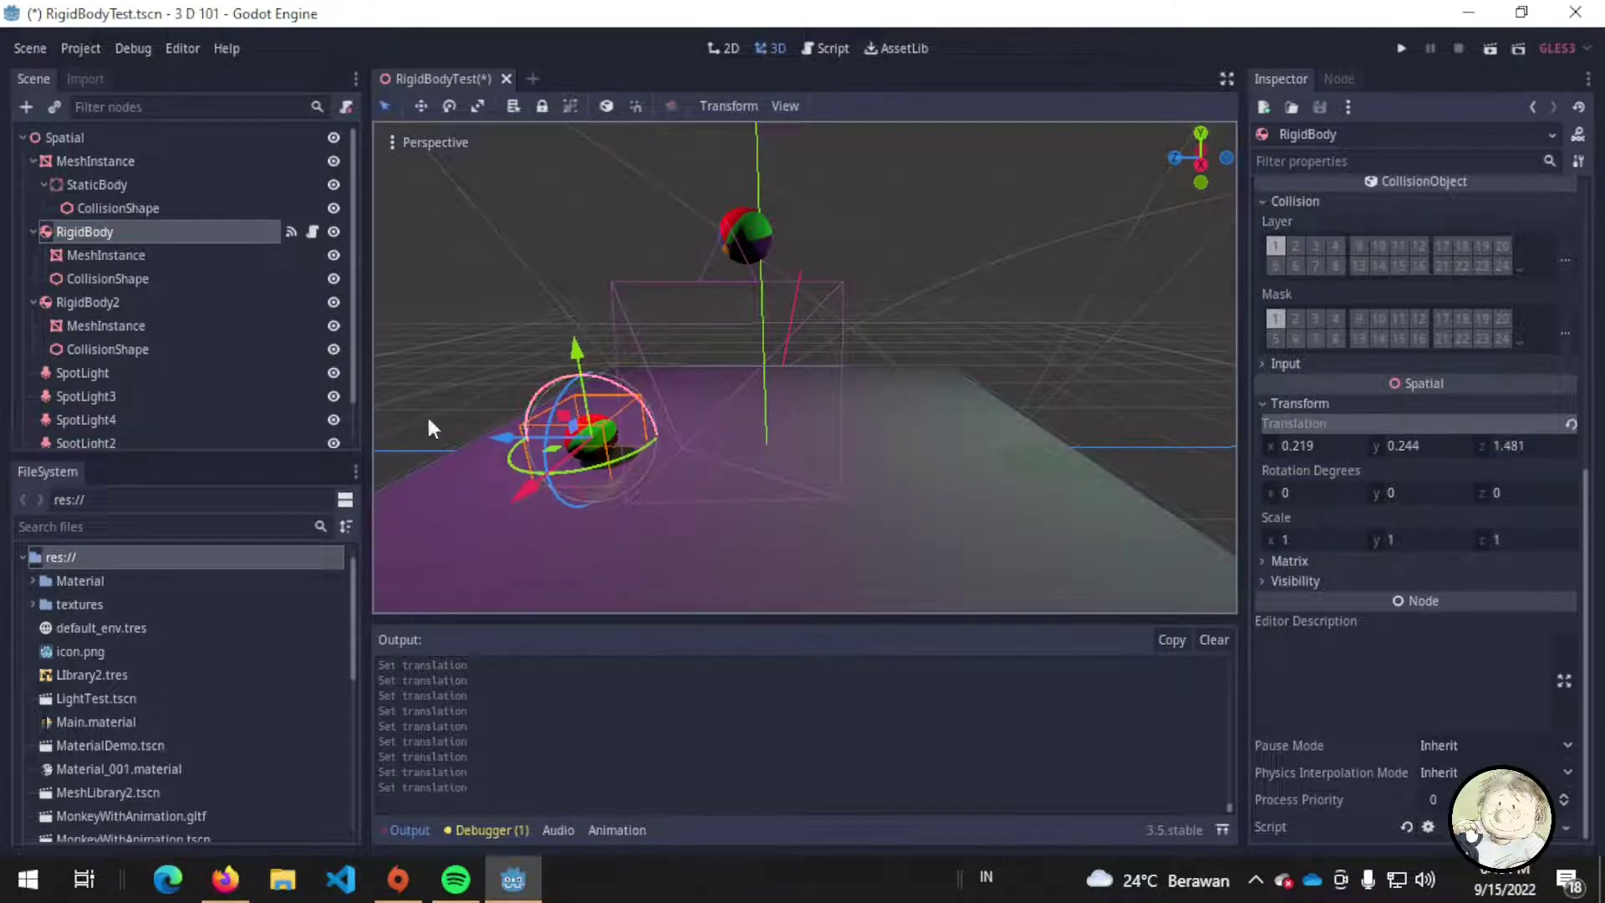
pyautogui.click(311, 233)
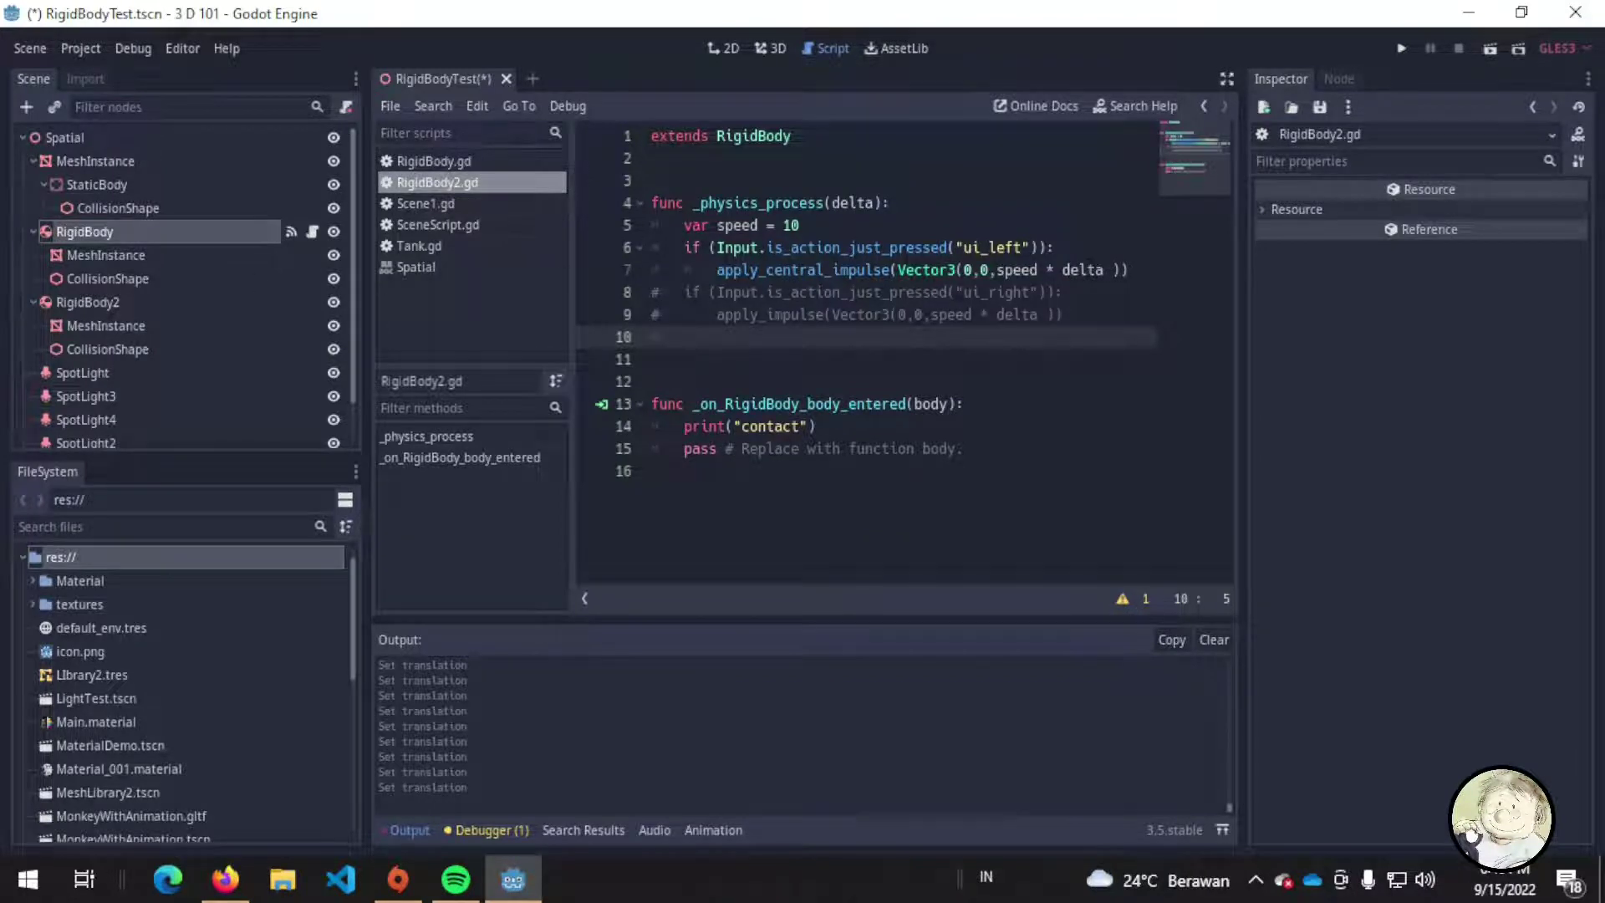
# - Reopen the RigidBody's script and uncomment the ui_right lines 8–9
pyautogui.click(1012, 270)
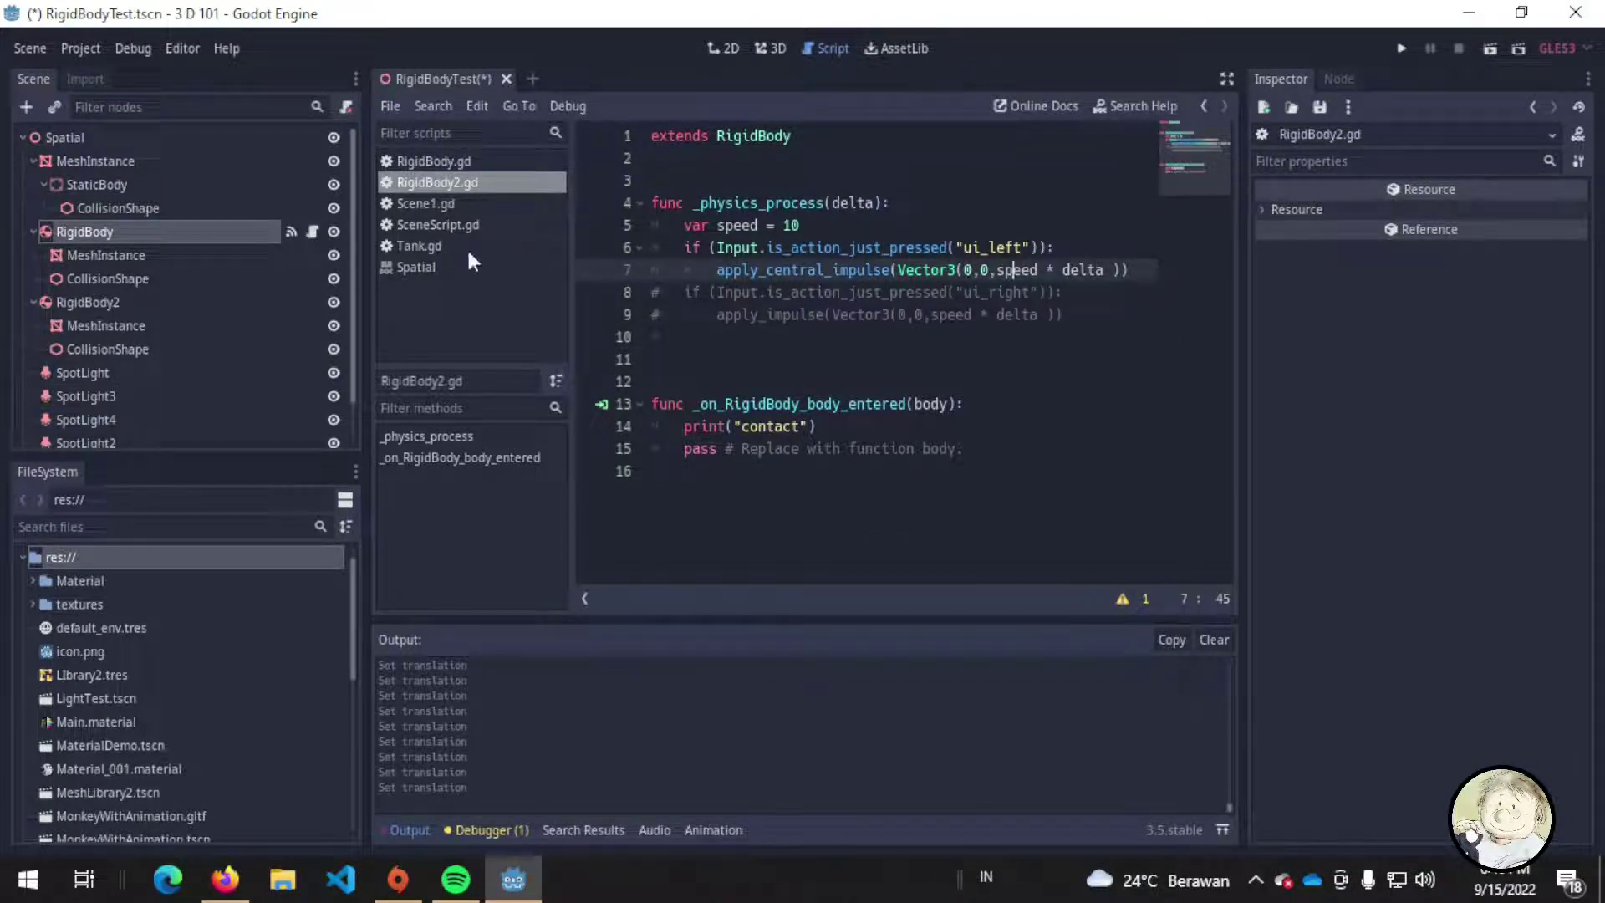
pyautogui.click(148, 232)
pyautogui.click(769, 47)
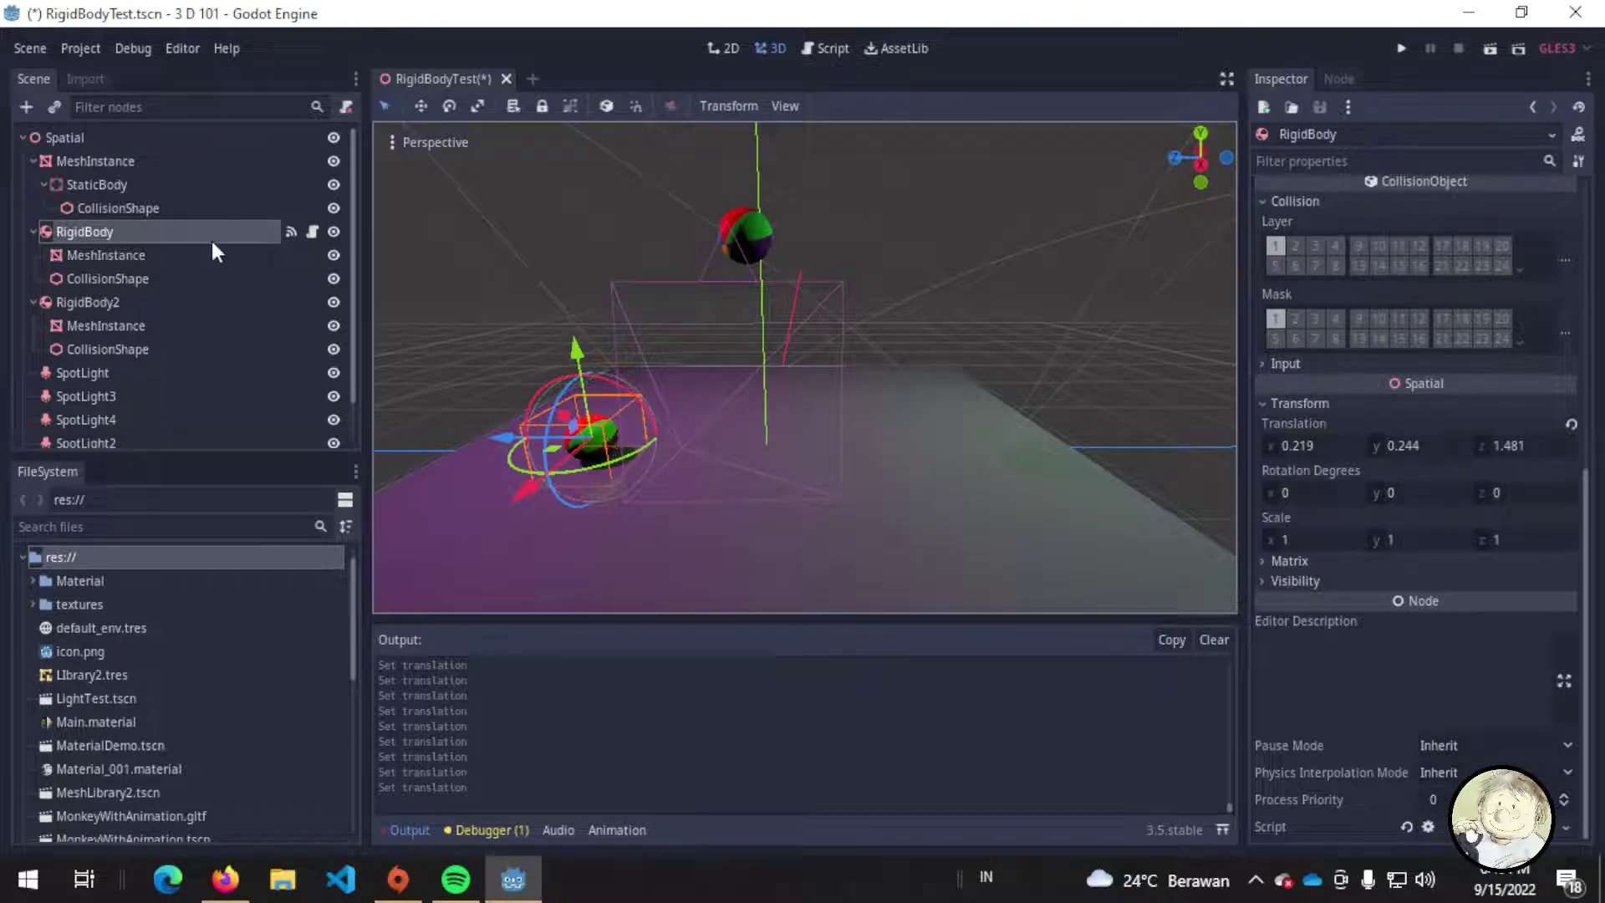
pyautogui.click(313, 232)
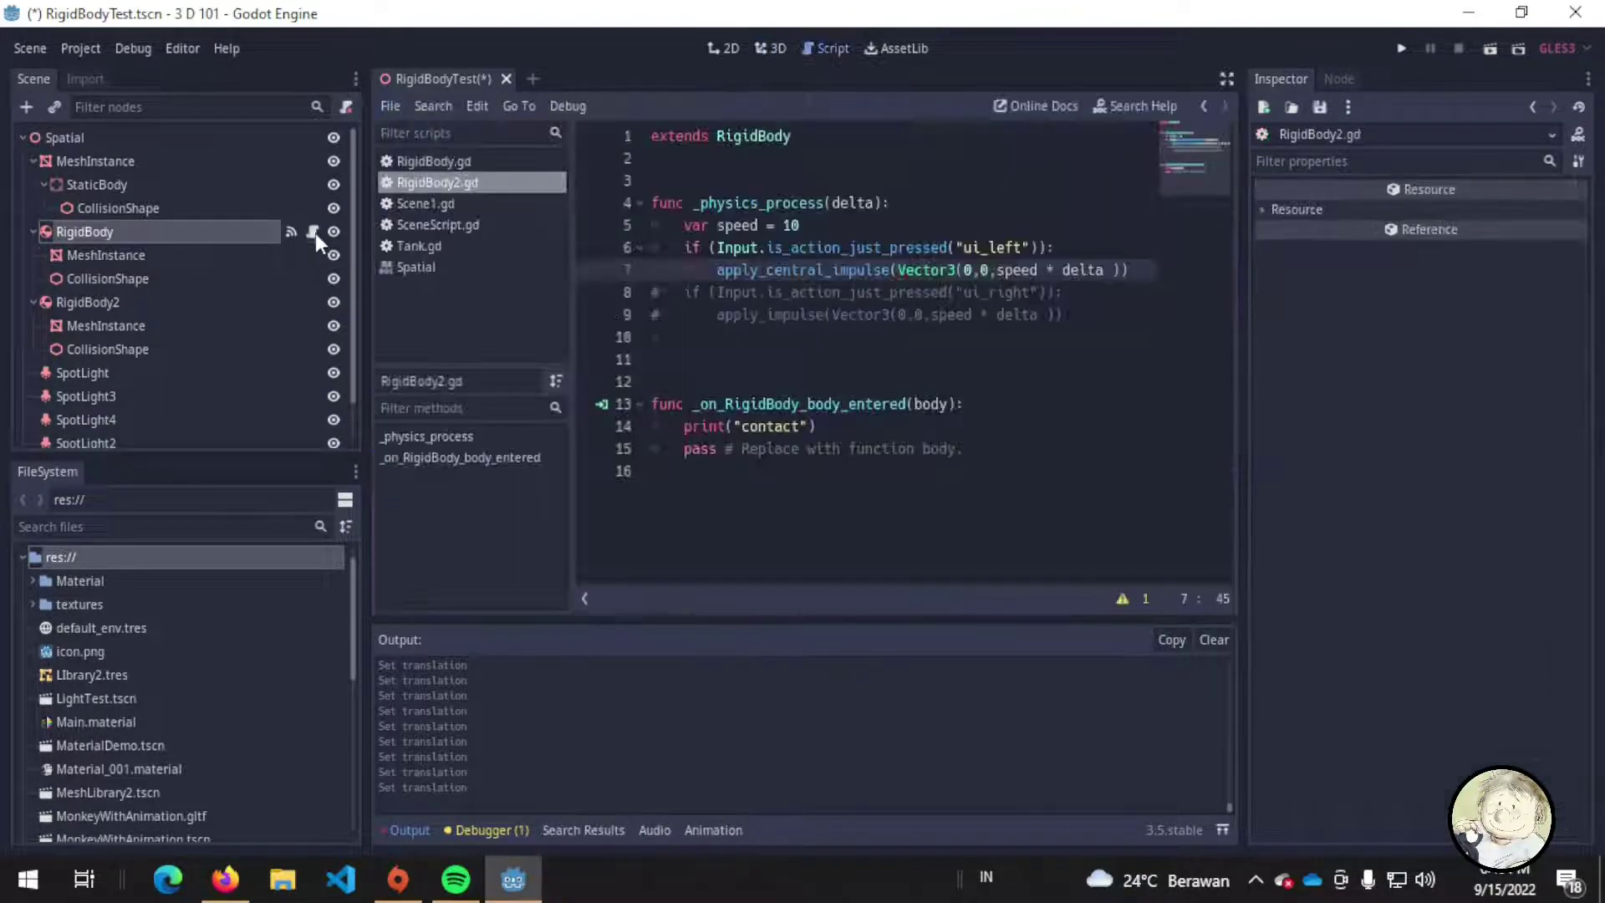
pyautogui.moveTo(1062, 315)
pyautogui.mouseDown()
pyautogui.moveTo(798, 292)
pyautogui.moveTo(657, 305)
pyautogui.mouseUp()
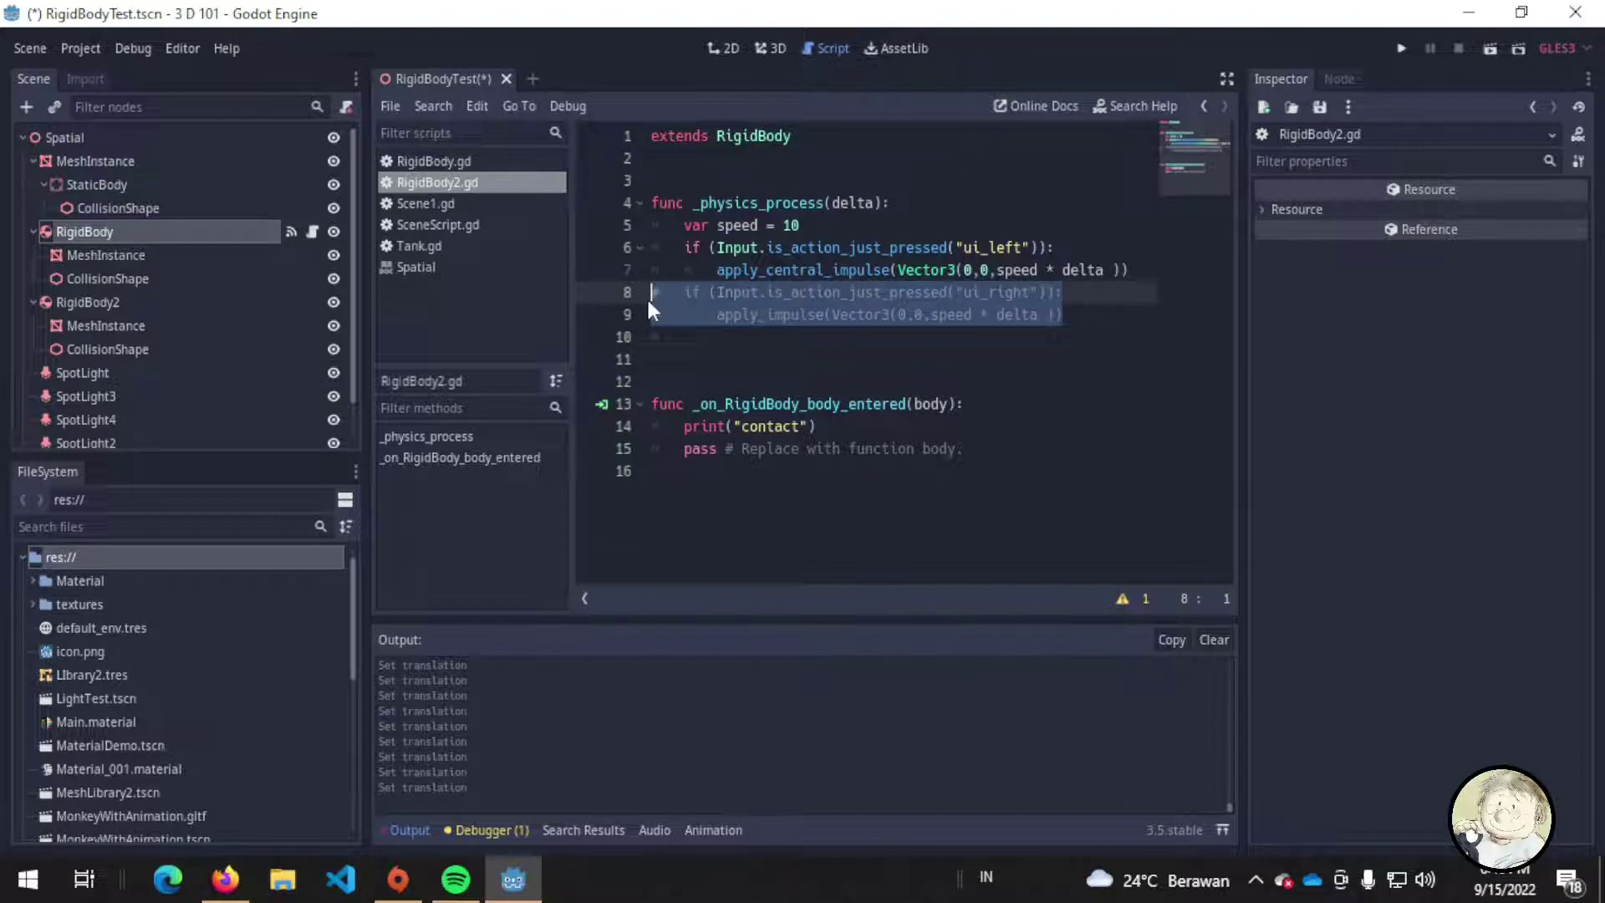
pyautogui.hotkey('ctrl', 'k')
# - Rewrite line 9 as apply_central_impulse(Vector3(0,0, -speed * delta)) and save the script
pyautogui.click(658, 308)
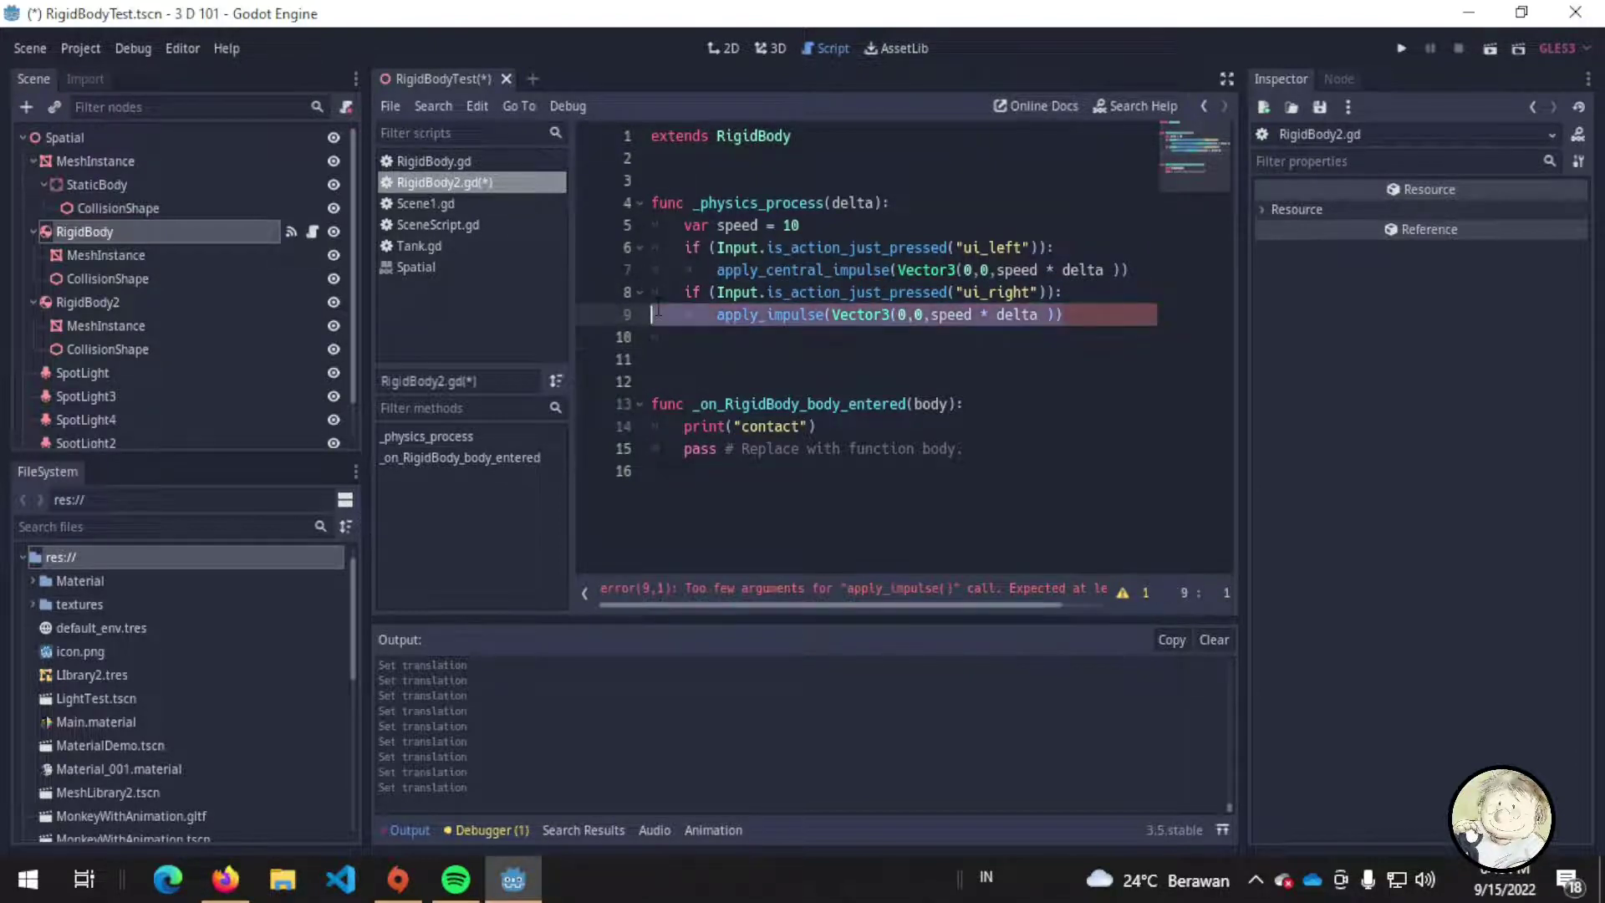
pyautogui.hotkey('ctrl', 'x')
pyautogui.press('Tab')
pyautogui.press('Tab')
pyautogui.write('app')
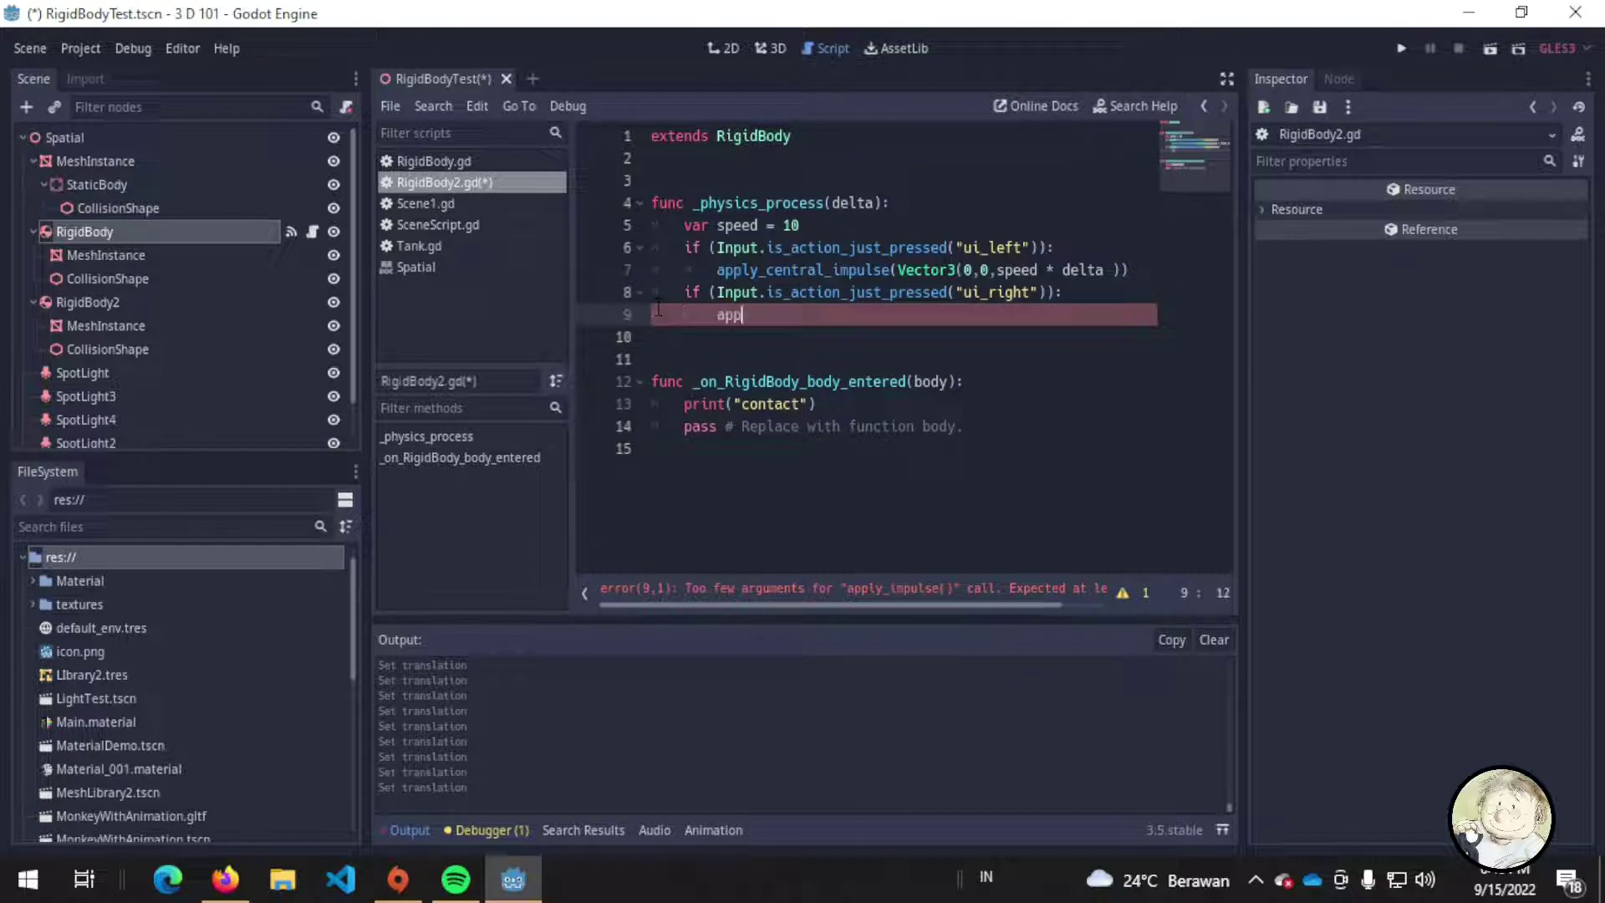
pyautogui.press('Return')
pyautogui.write('Vector3(0,')
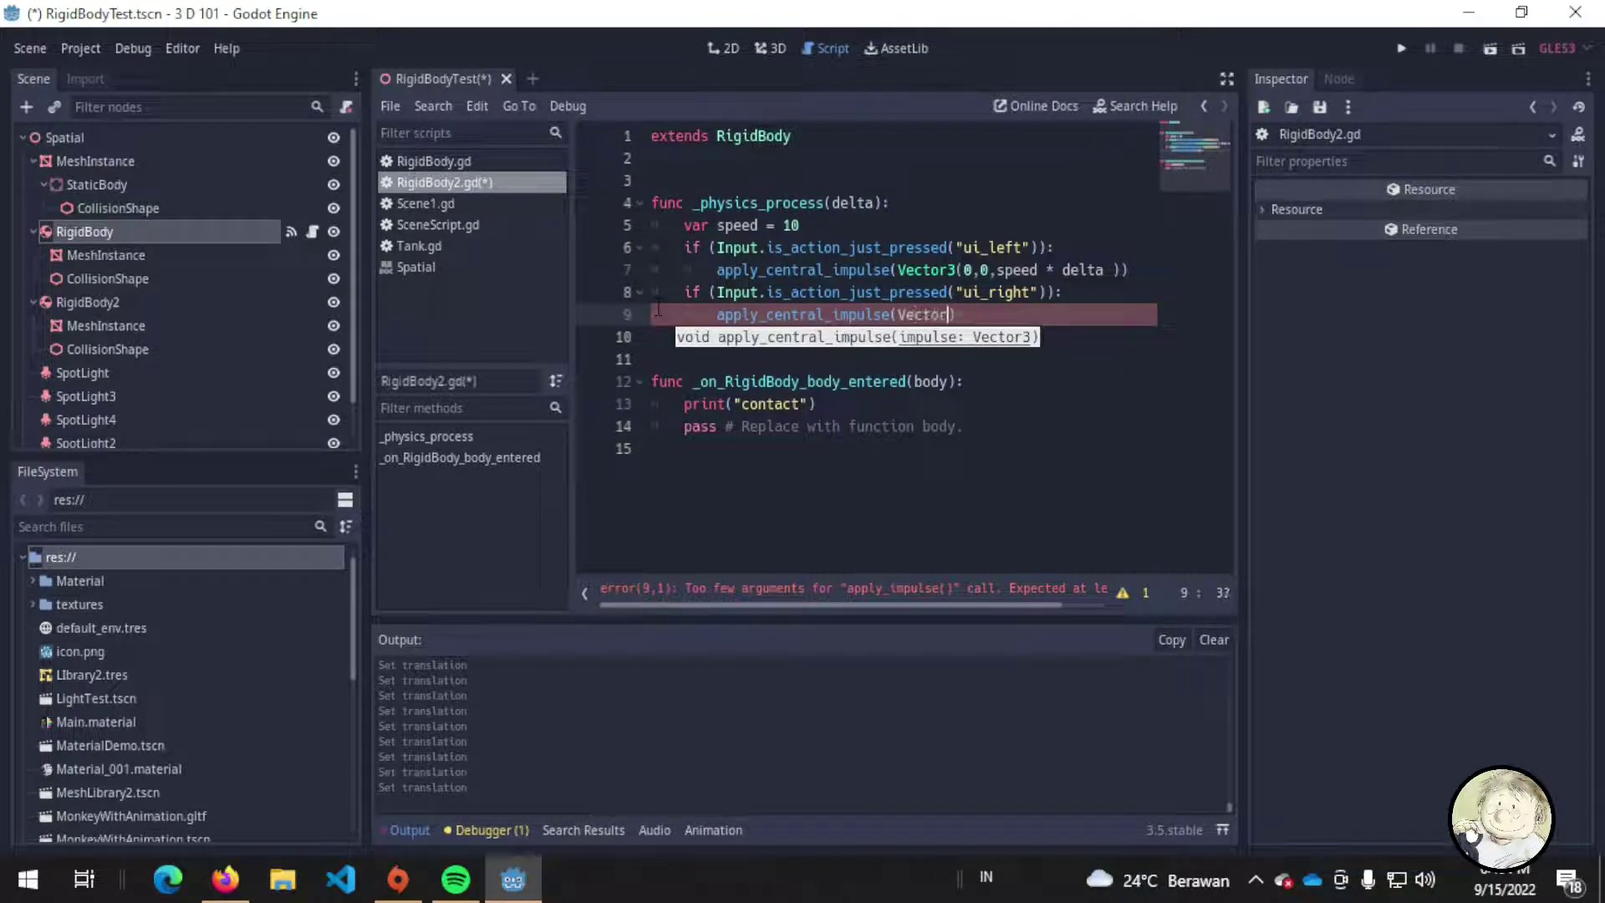
pyautogui.write('0, ')
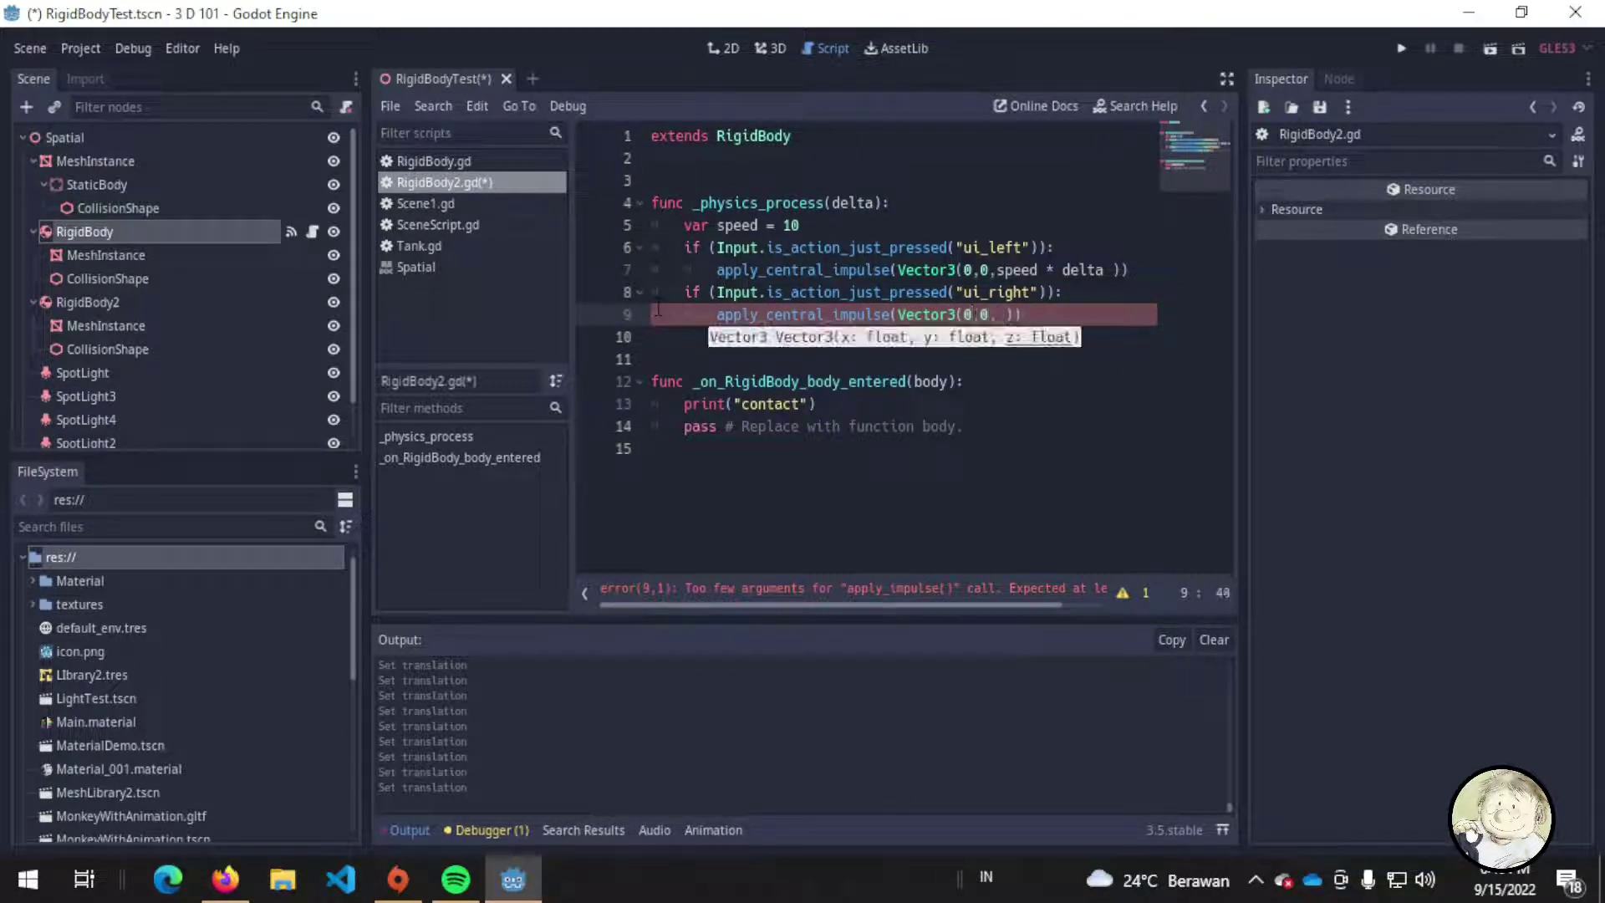
pyautogui.write('-speed * delta)')
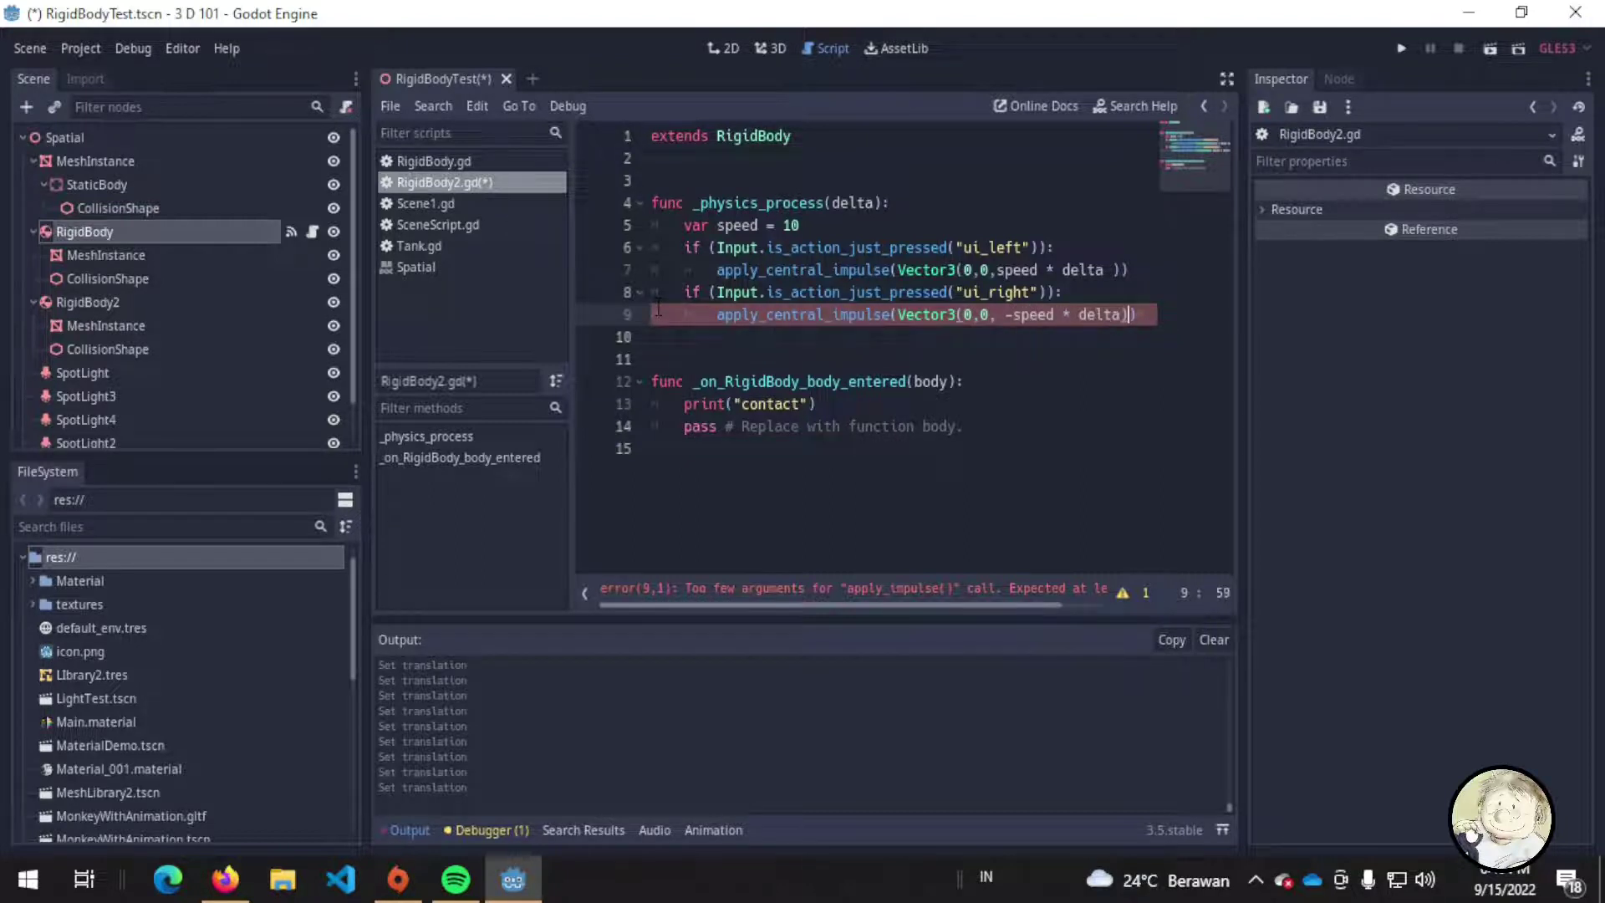
pyautogui.write(')')
pyautogui.hotkey('ctrl', 's')
pyautogui.click(840, 382)
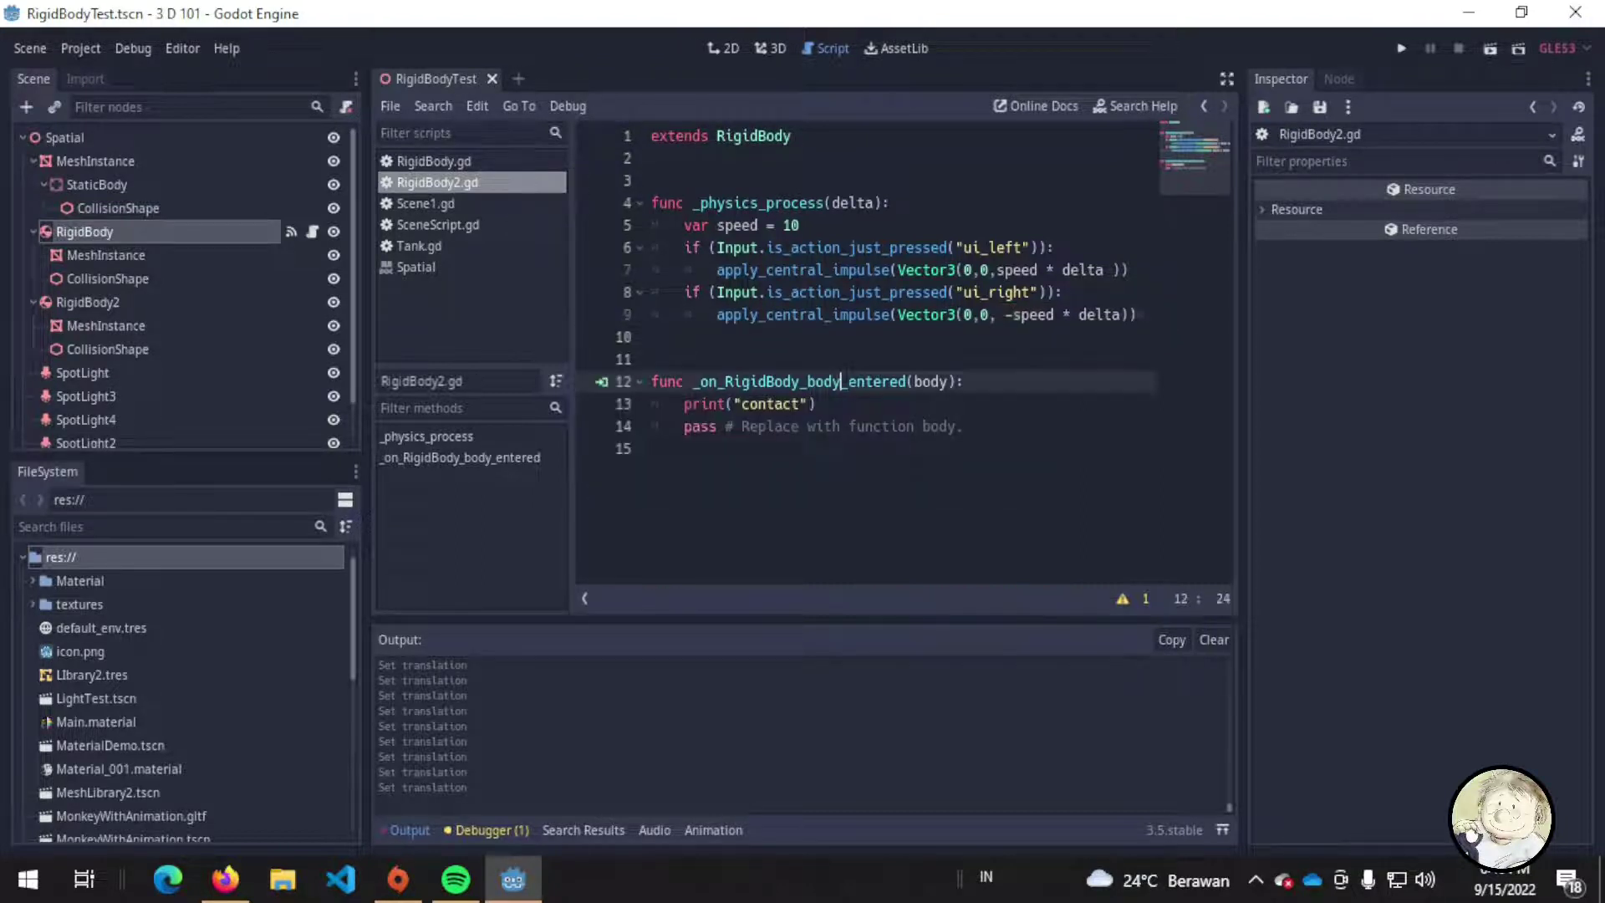
# - Test-run the scene from the 3D view, stop it with F8, and return to the script
pyautogui.click(780, 45)
pyautogui.moveTo(619, 414)
pyautogui.mouseDown(button='middle')
pyautogui.moveTo(401, 387)
pyautogui.moveTo(745, 323)
pyautogui.moveTo(960, 458)
pyautogui.moveTo(809, 312)
pyautogui.moveTo(661, 362)
pyautogui.moveTo(694, 384)
pyautogui.moveTo(725, 378)
pyautogui.mouseUp(button='middle')
pyautogui.click(1402, 48)
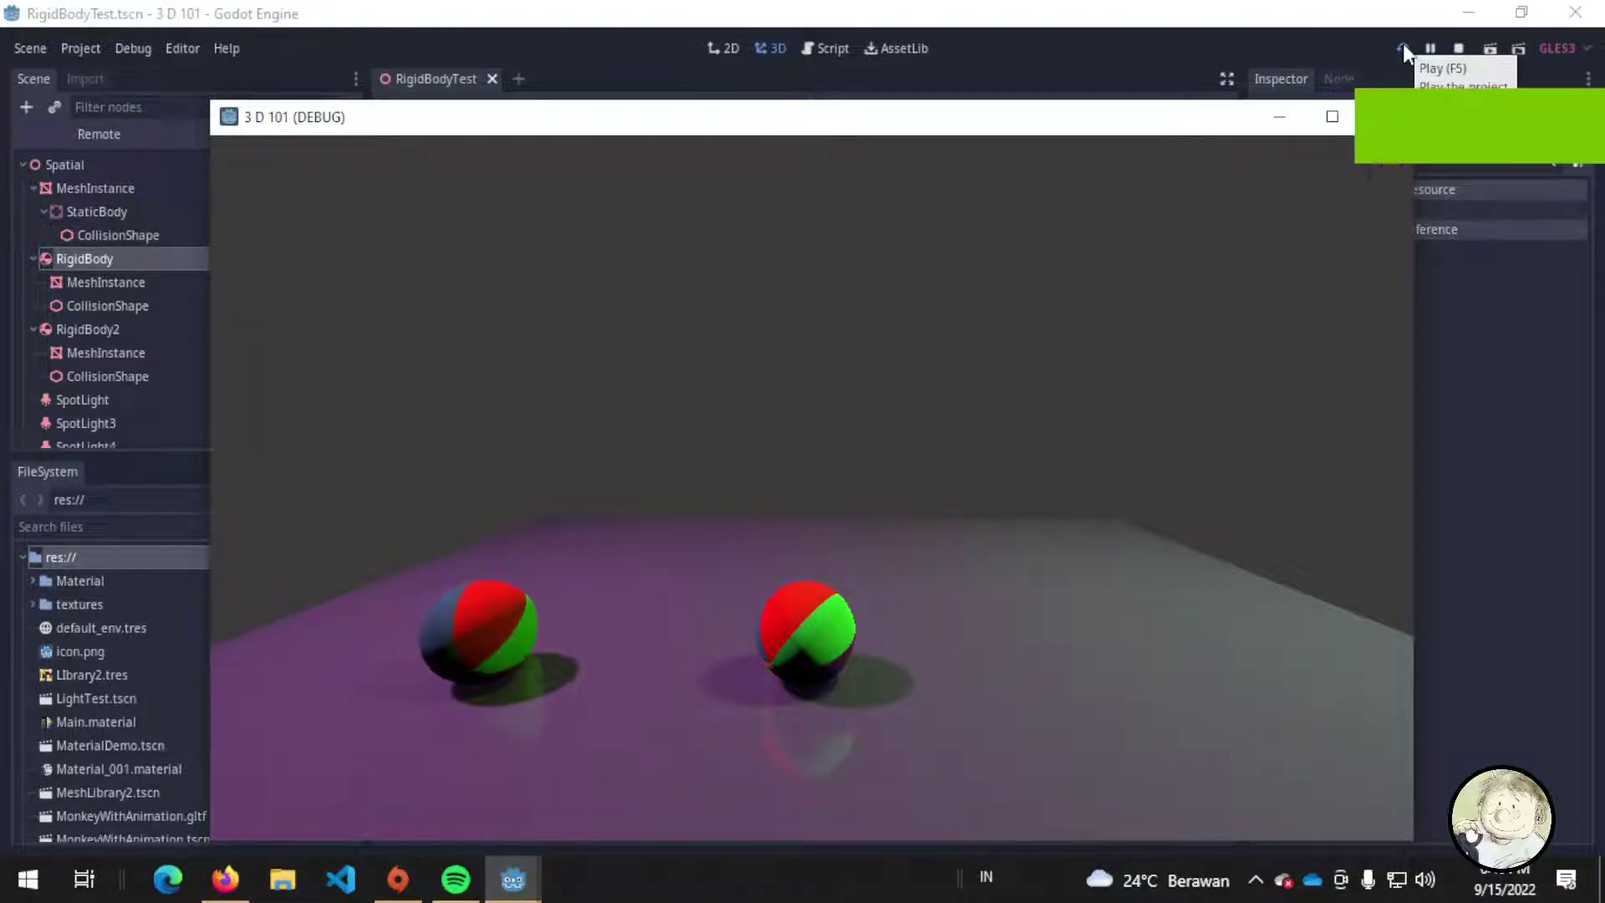
pyautogui.press('F8')
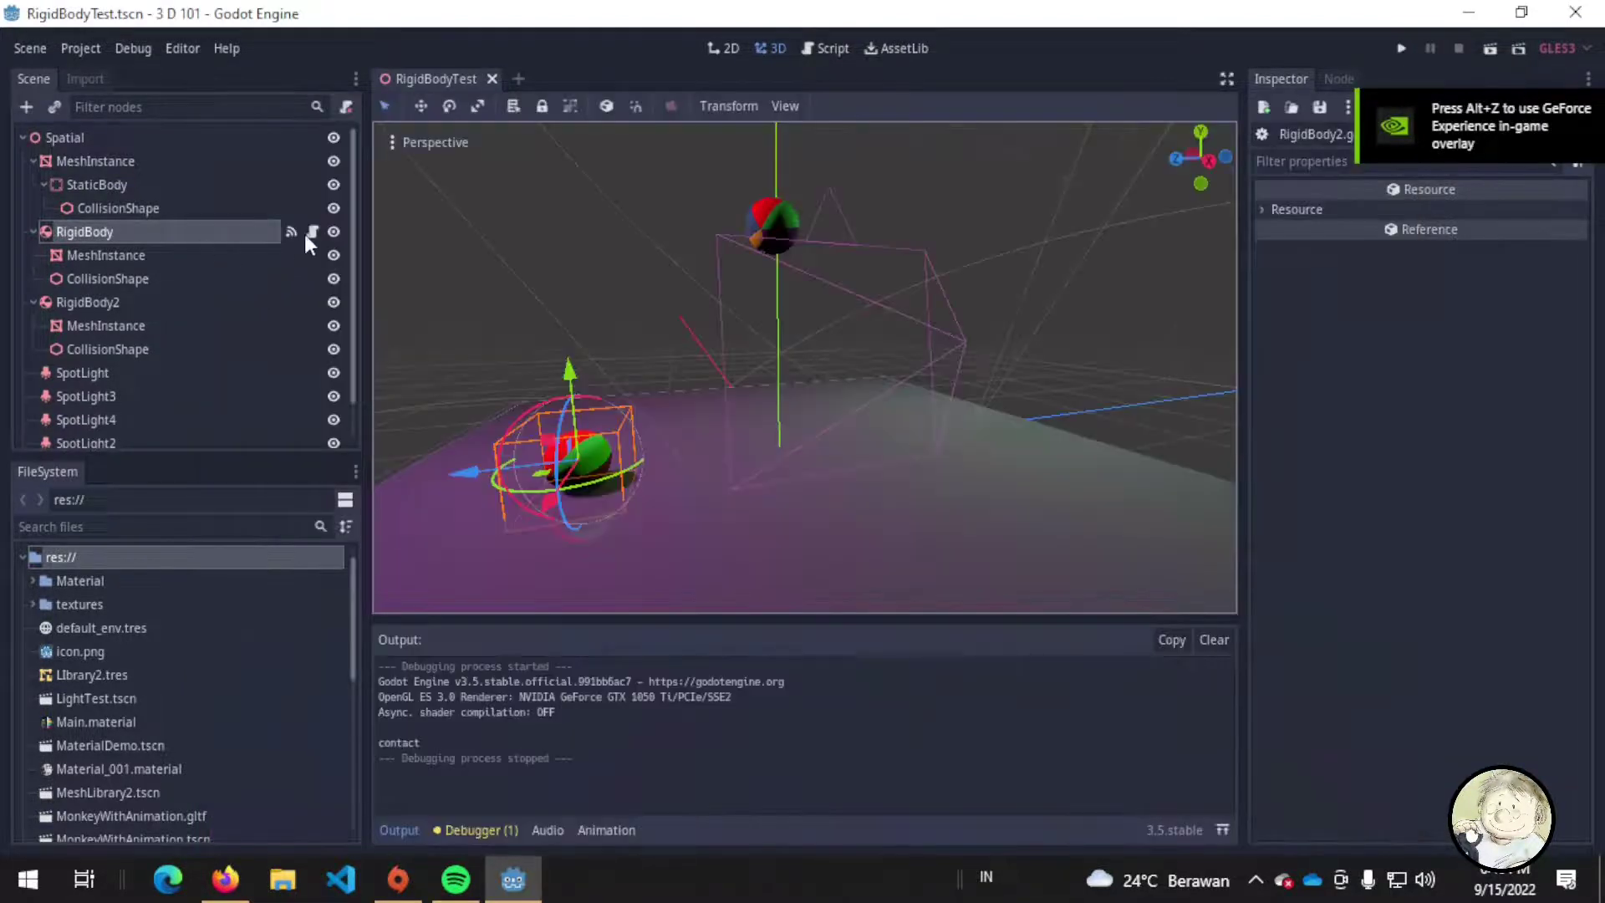
pyautogui.click(311, 233)
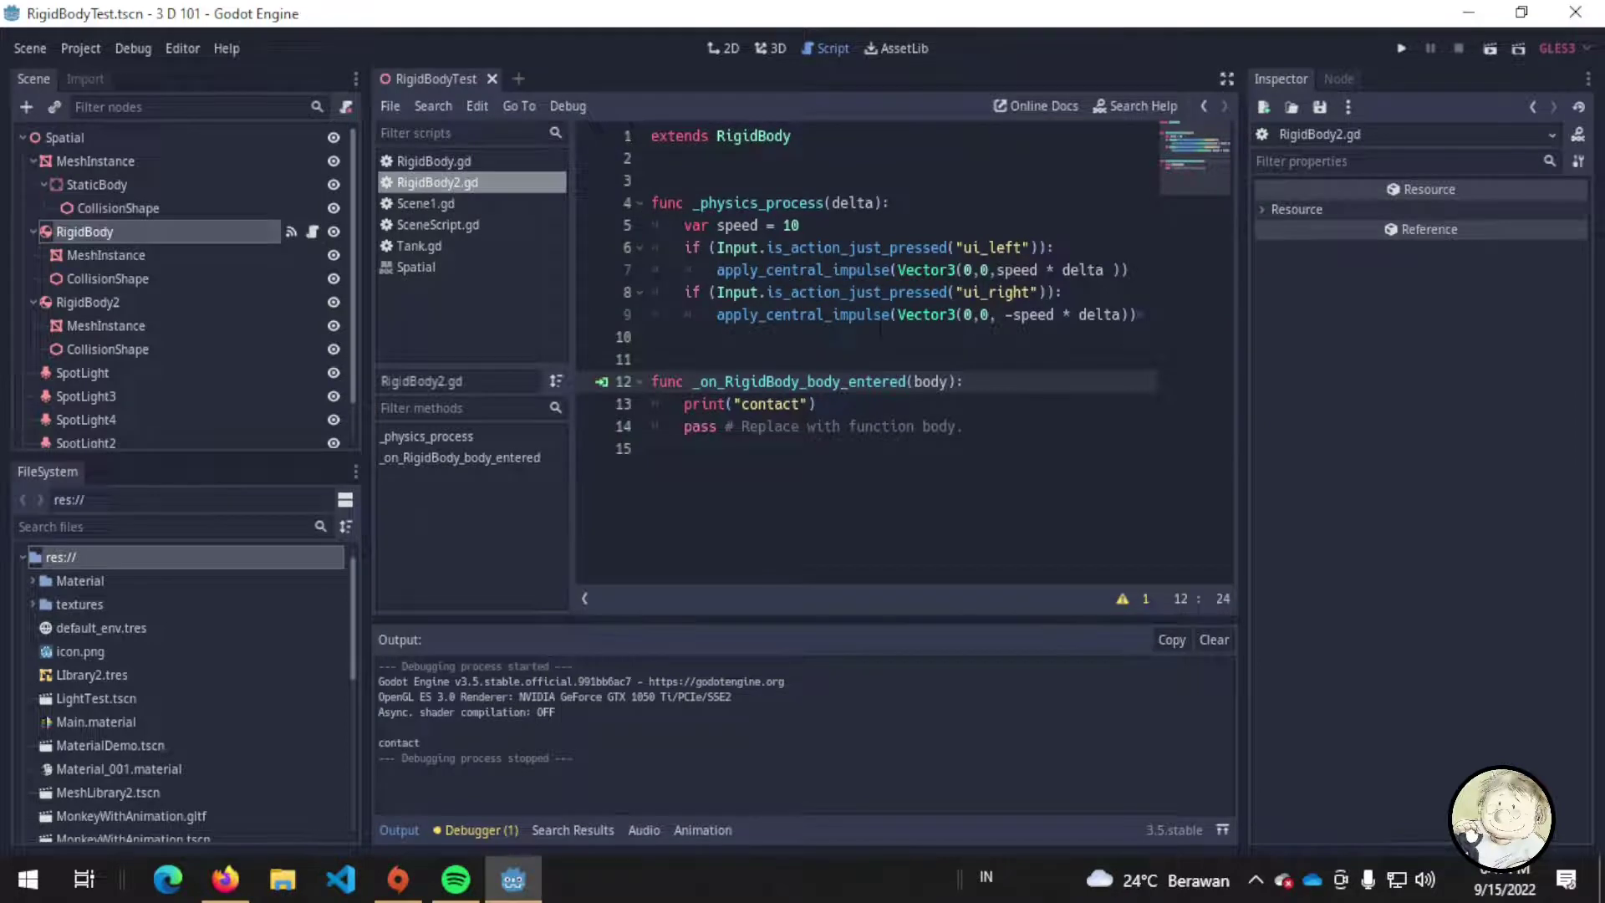
# - Change line 9's apply_central_impulse call to apply_impulse using autocomplete
pyautogui.doubleClick(880, 316)
pyautogui.write('app')
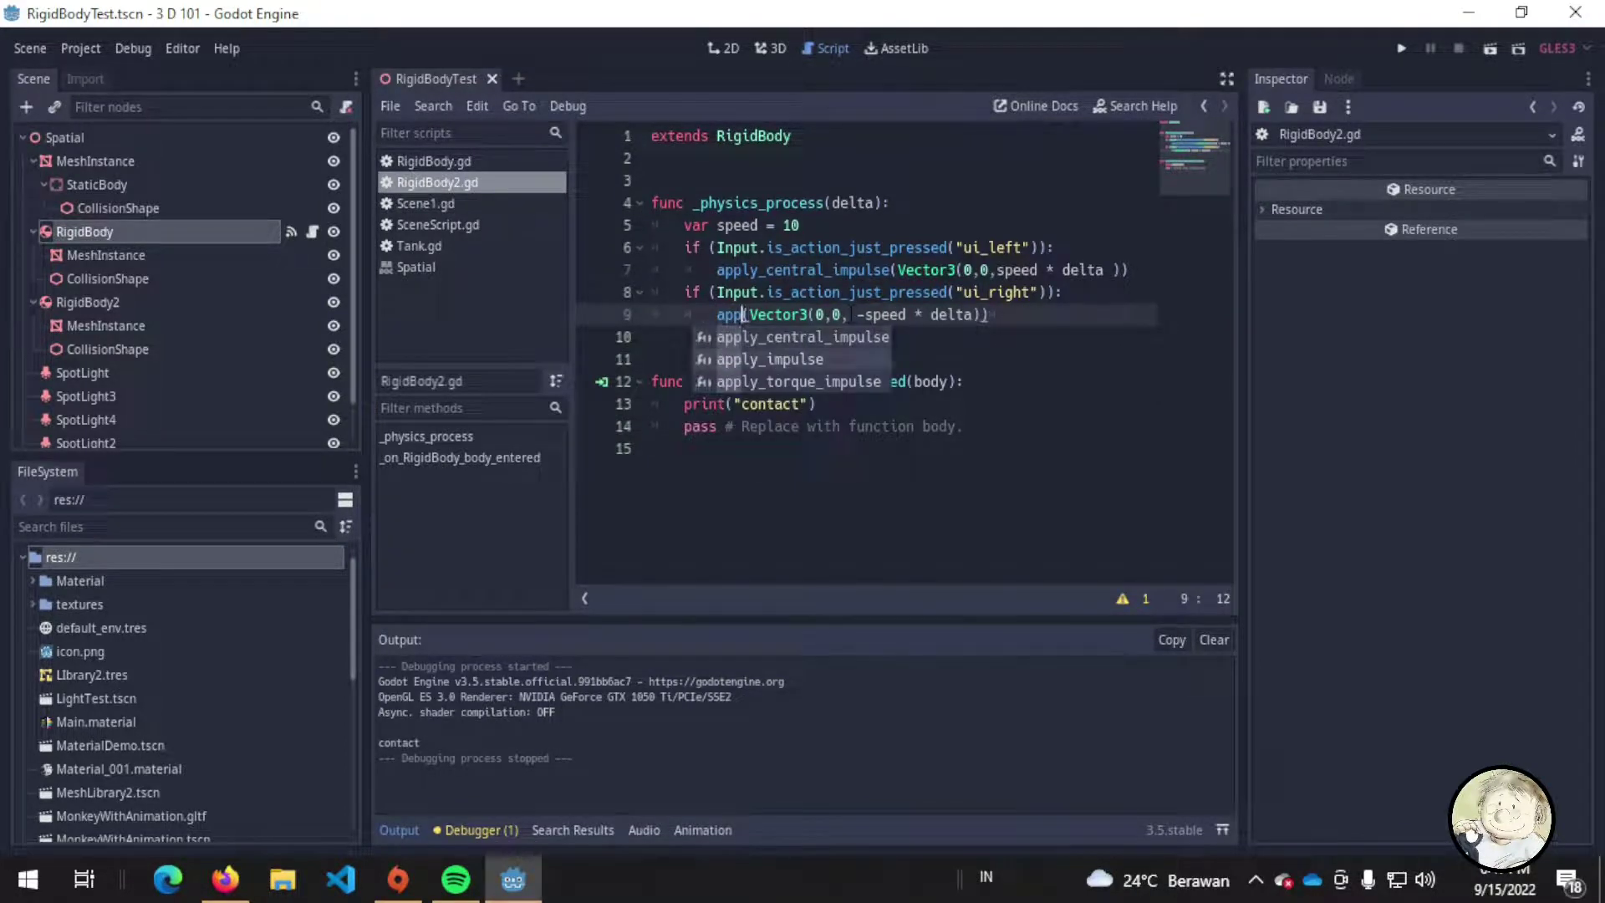
pyautogui.press('Down')
pyautogui.press('Return')
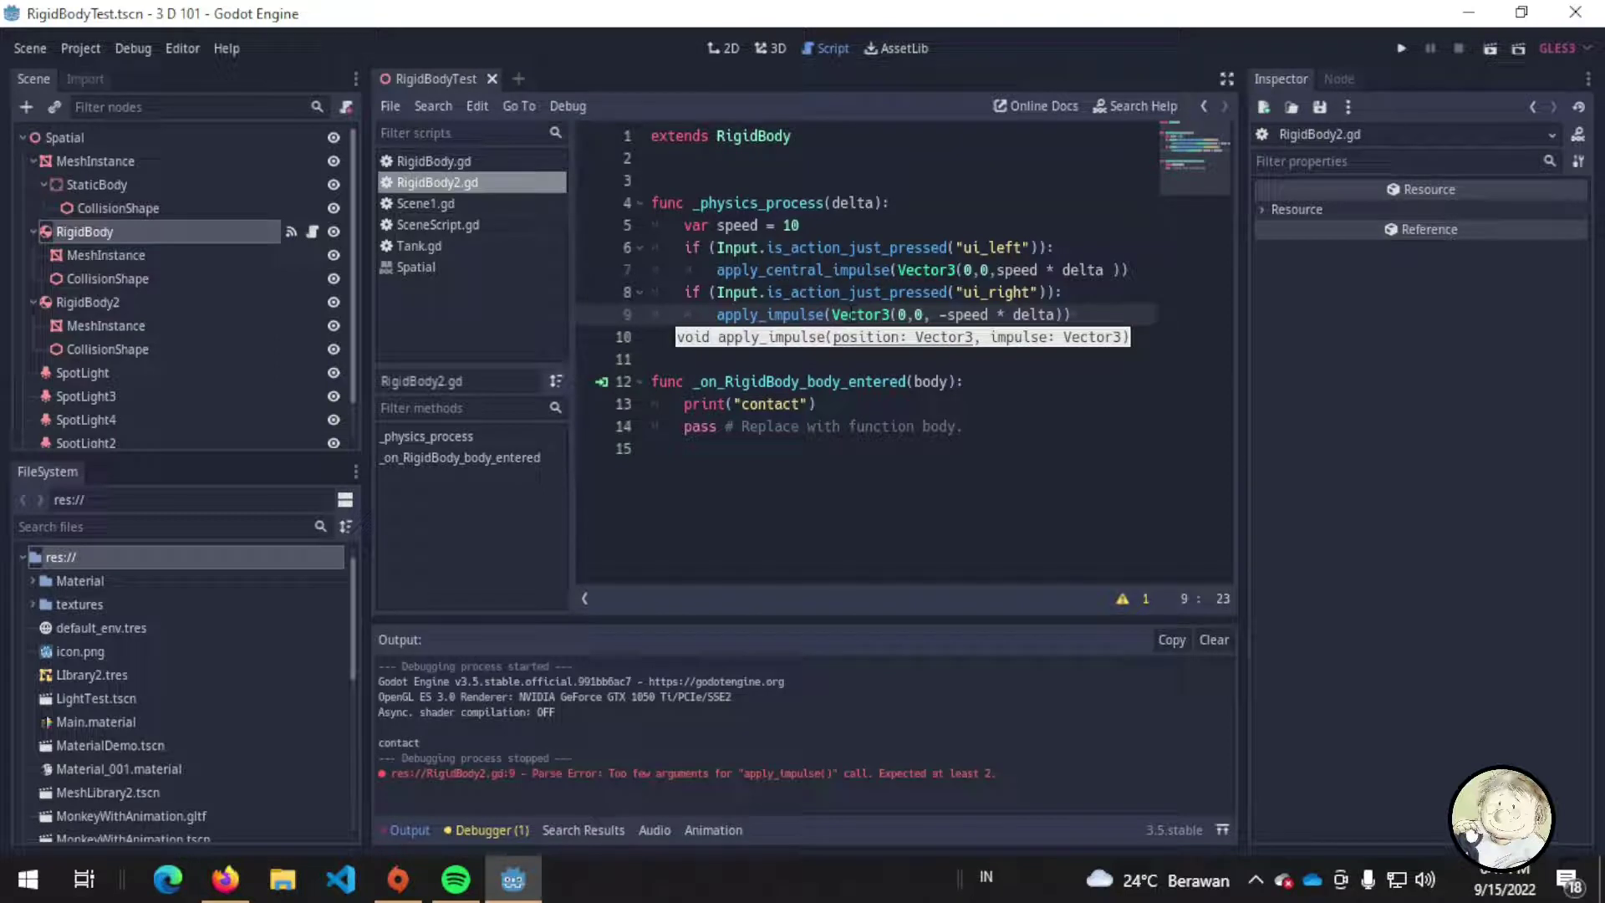
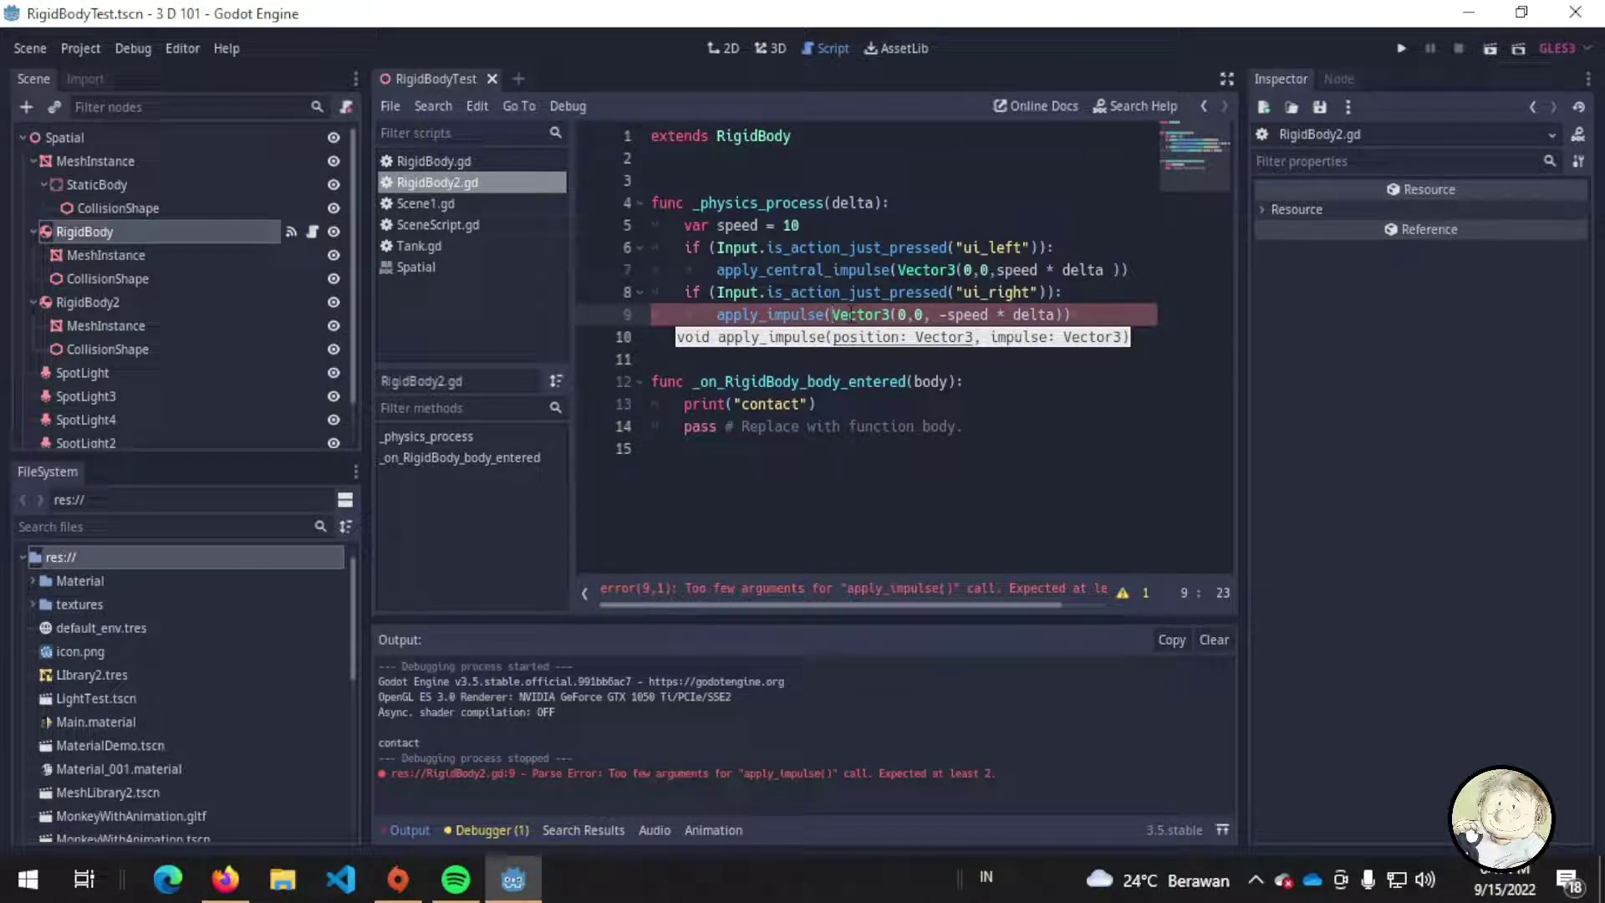
# - Insert Vector3.ZERO as the position argument before the impulse vector on line 9, then save
pyautogui.write('Vecto')
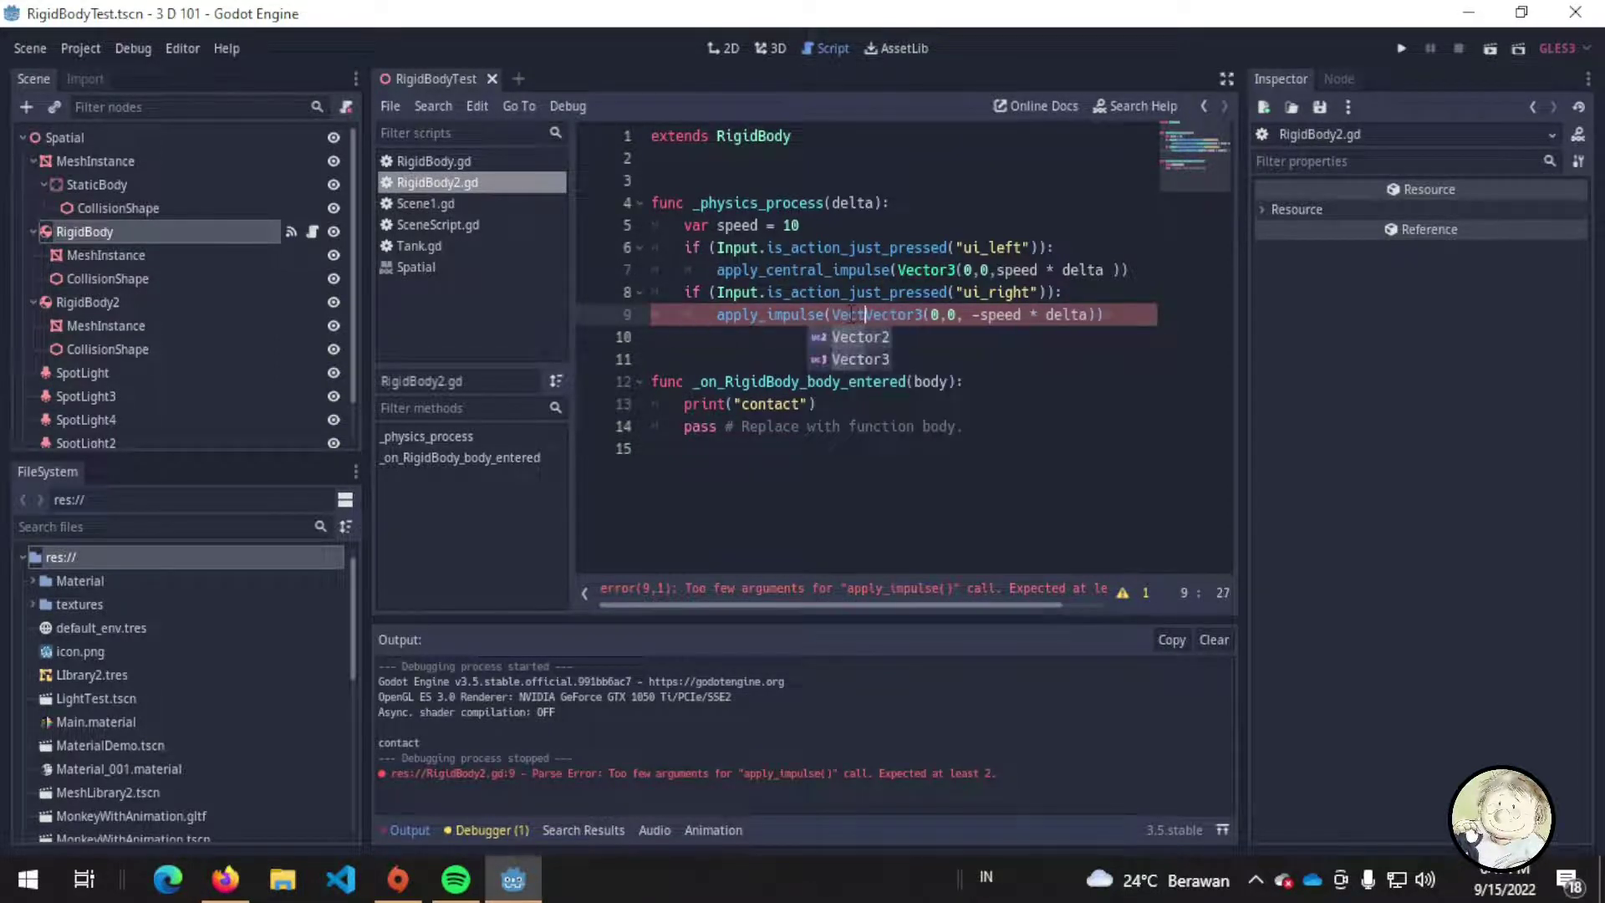
pyautogui.press('Down')
pyautogui.press('Return')
pyautogui.write('(')
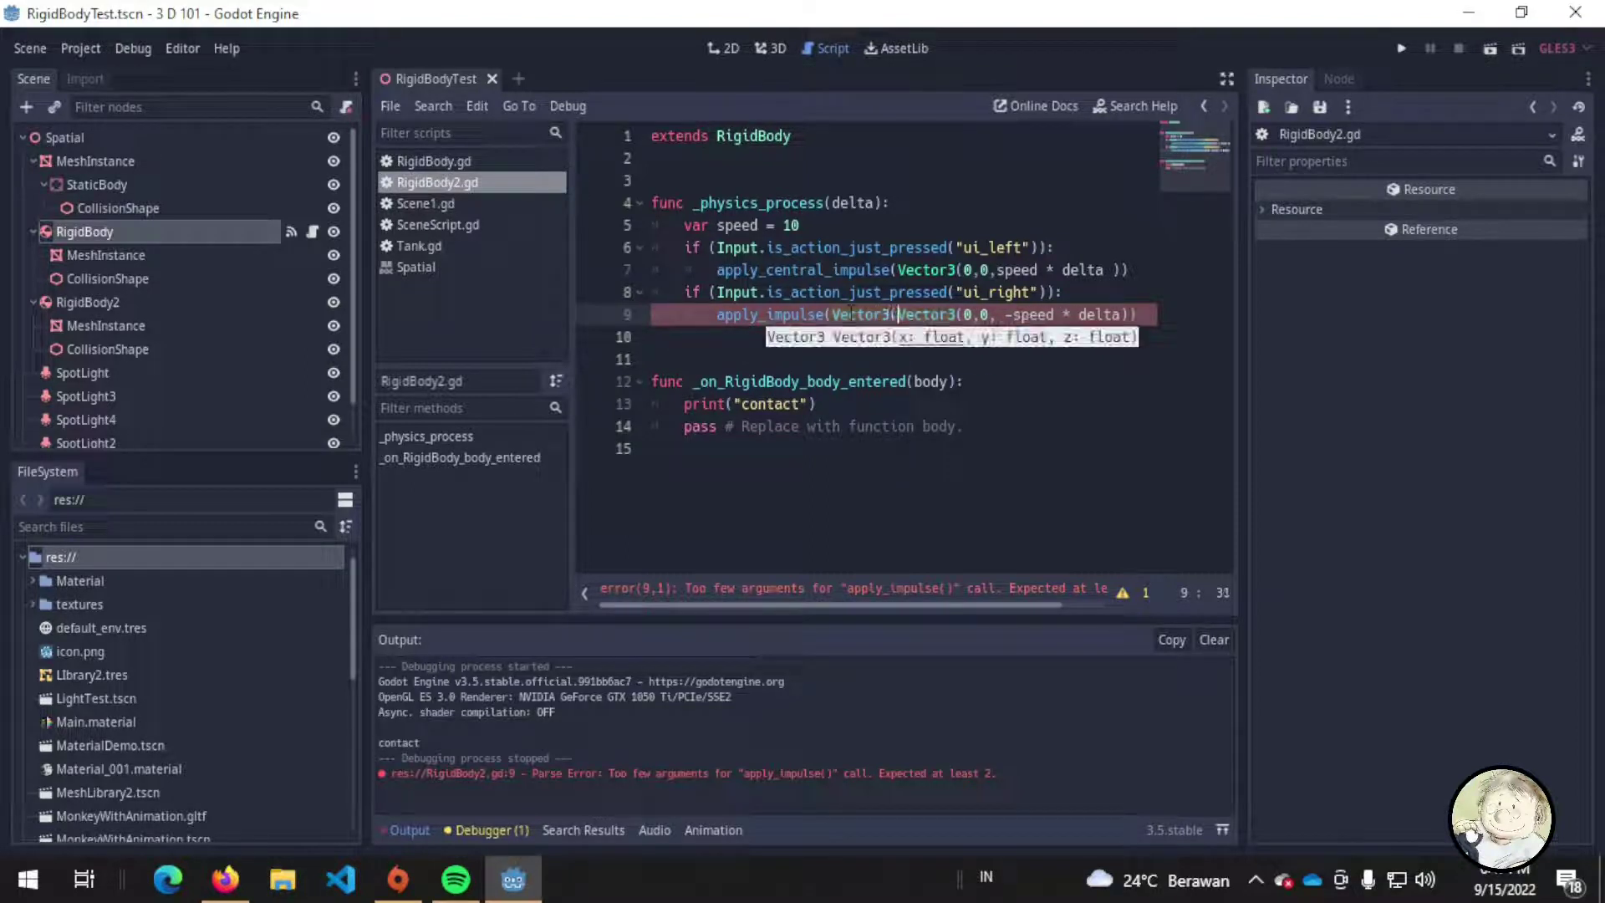
pyautogui.write('),')
pyautogui.press('Left')
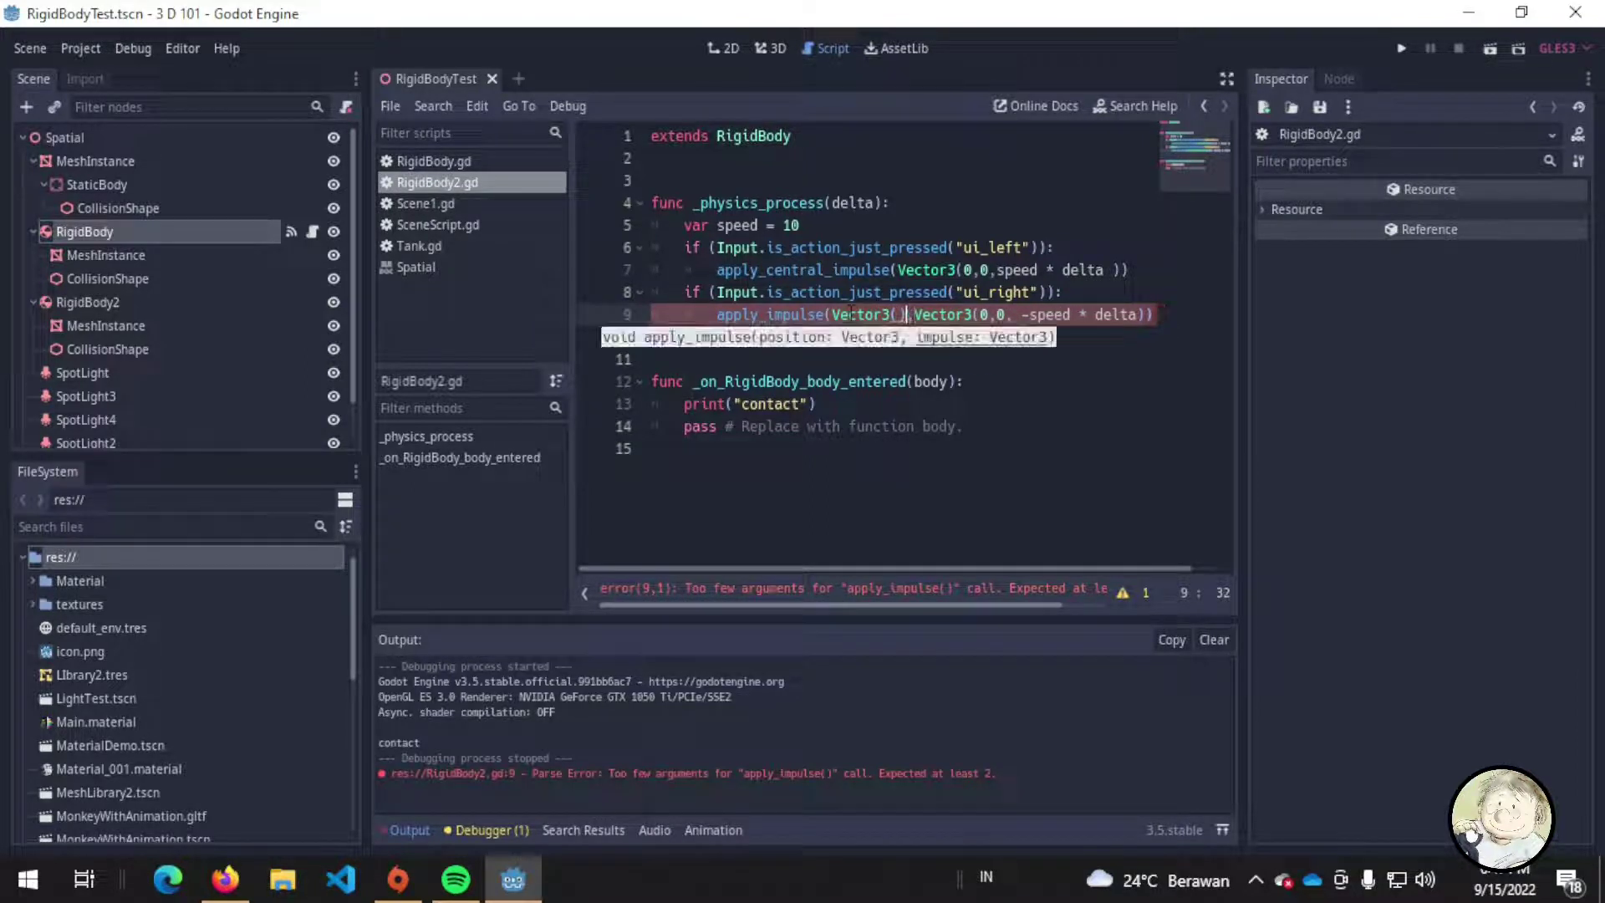
pyautogui.press('BackSpace')
pyautogui.press('BackSpace')
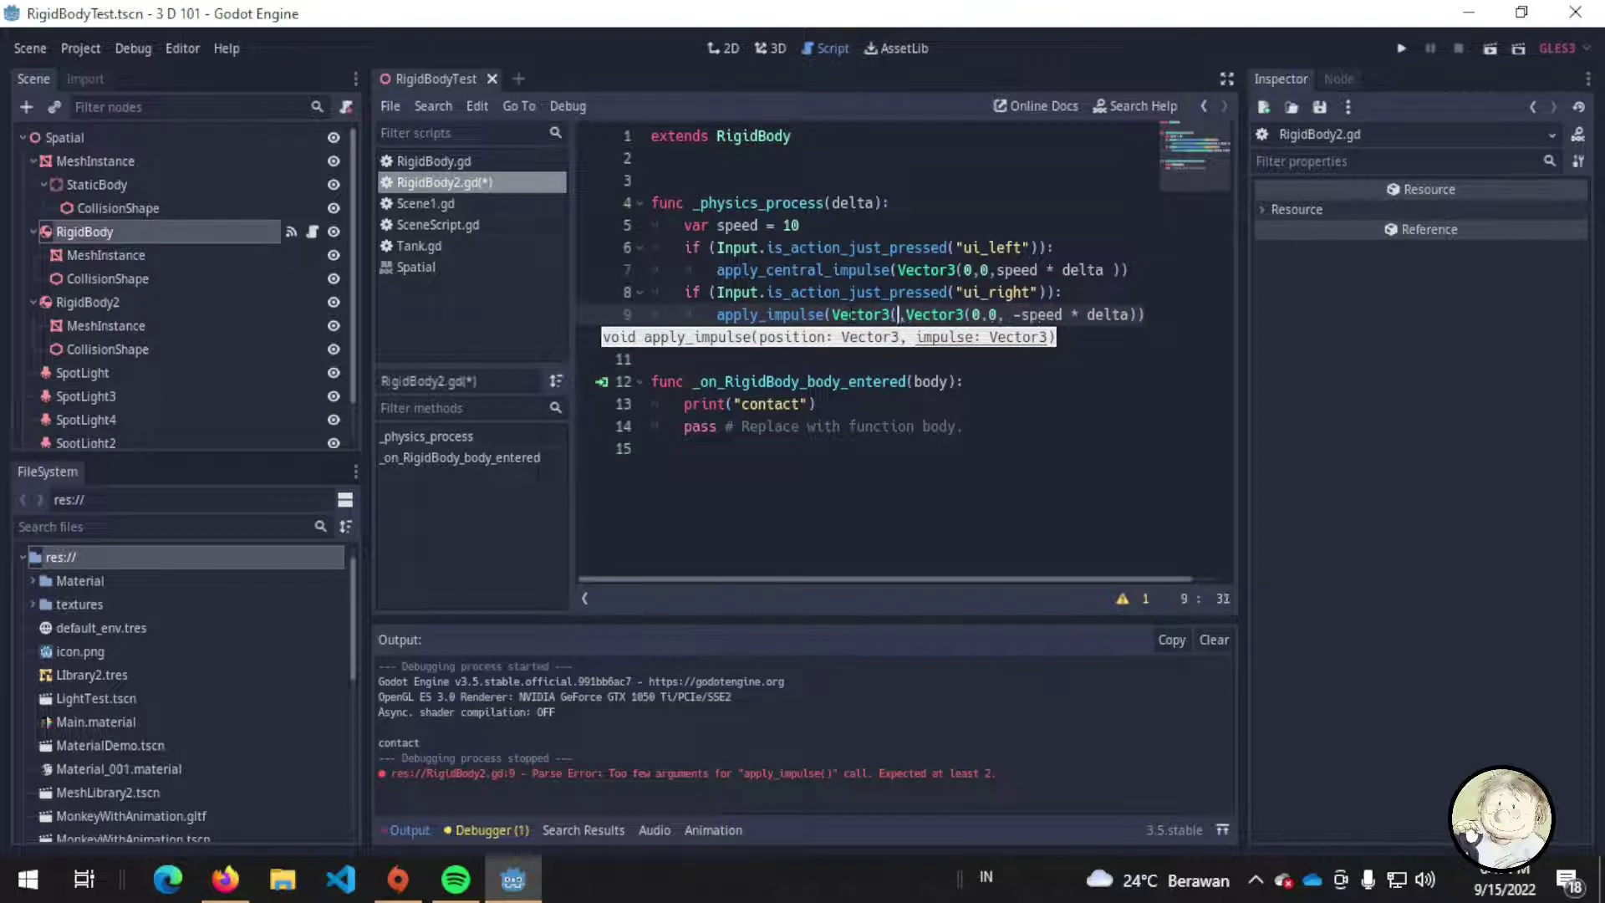
pyautogui.write('.zer')
pyautogui.press('Return')
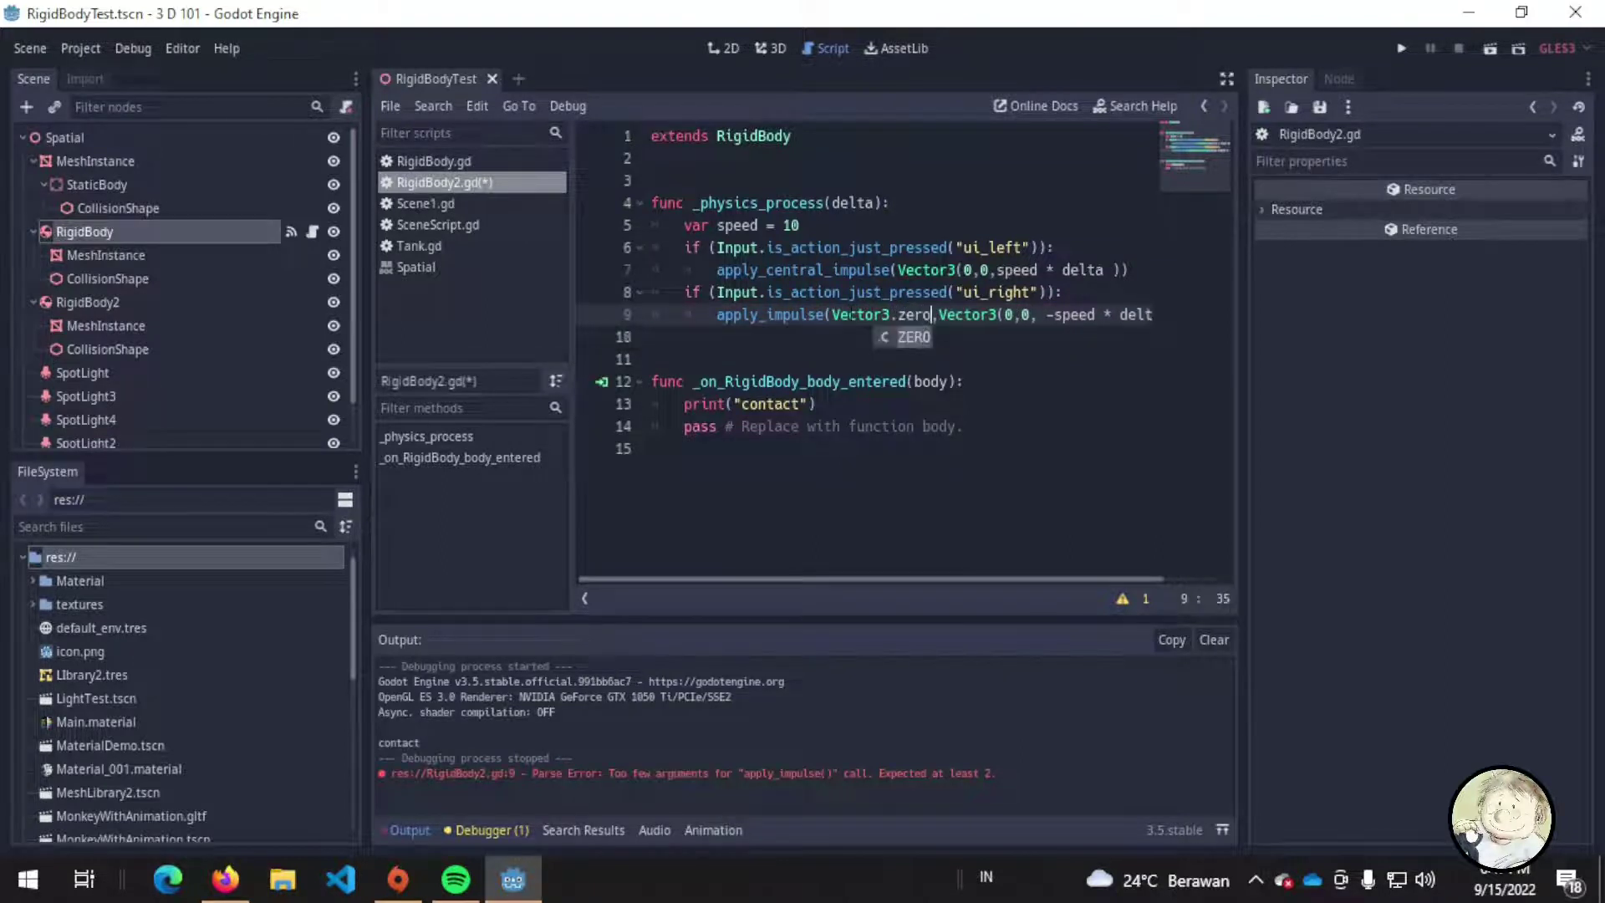
pyautogui.hotkey('ctrl', 's')
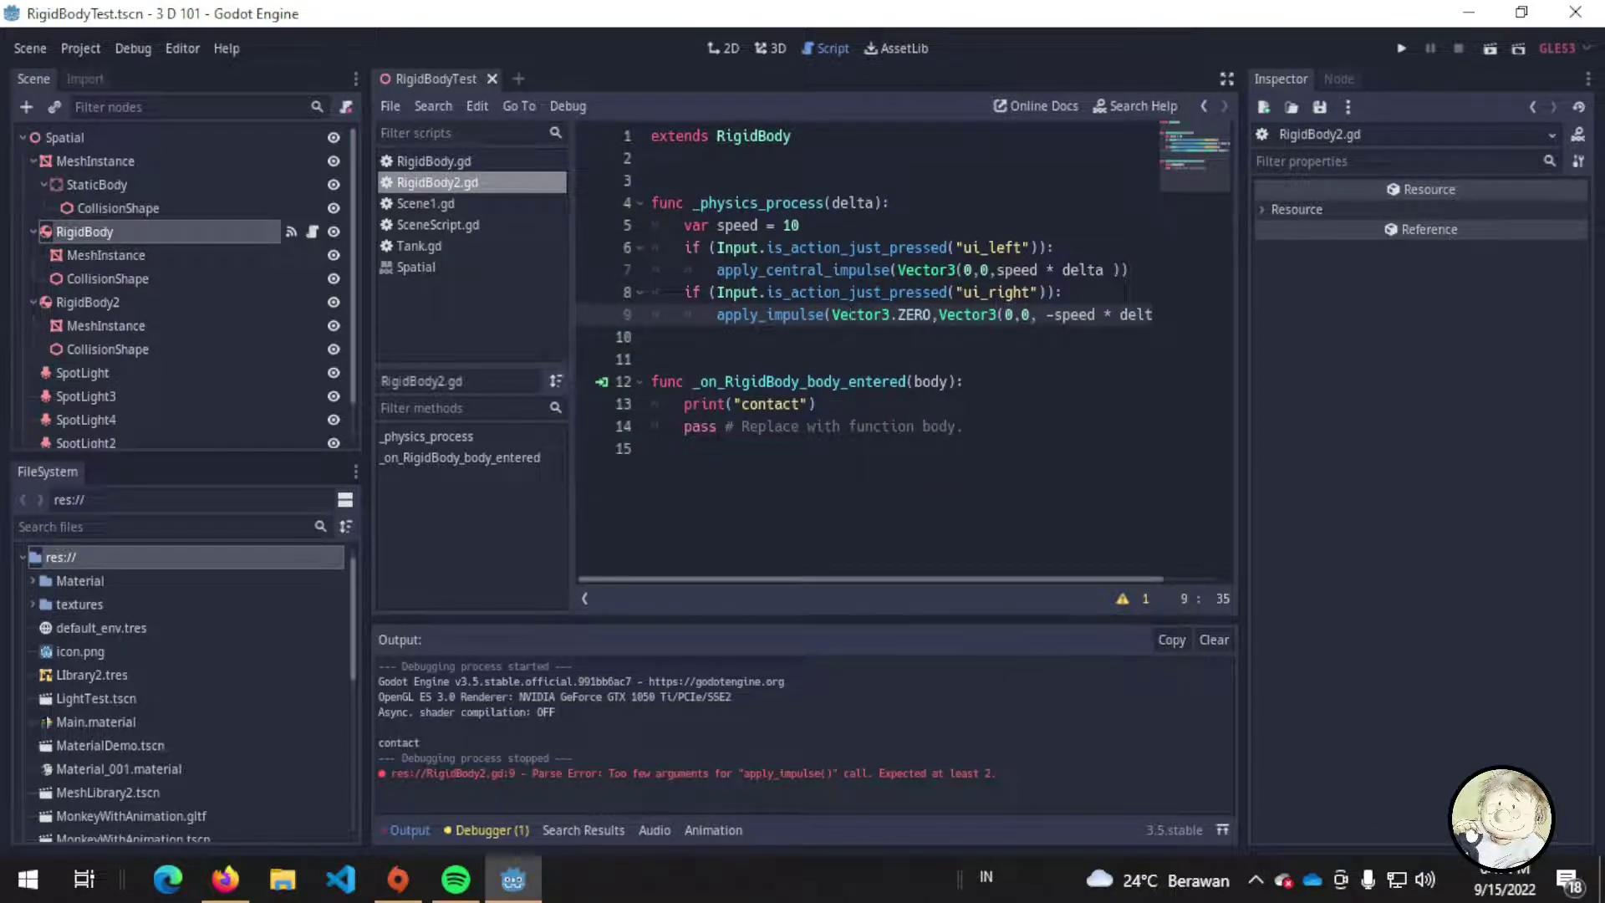
# - Point out the apply_impulse call on line 9 and the apply_central_impulse call on line 7
pyautogui.click(652, 337)
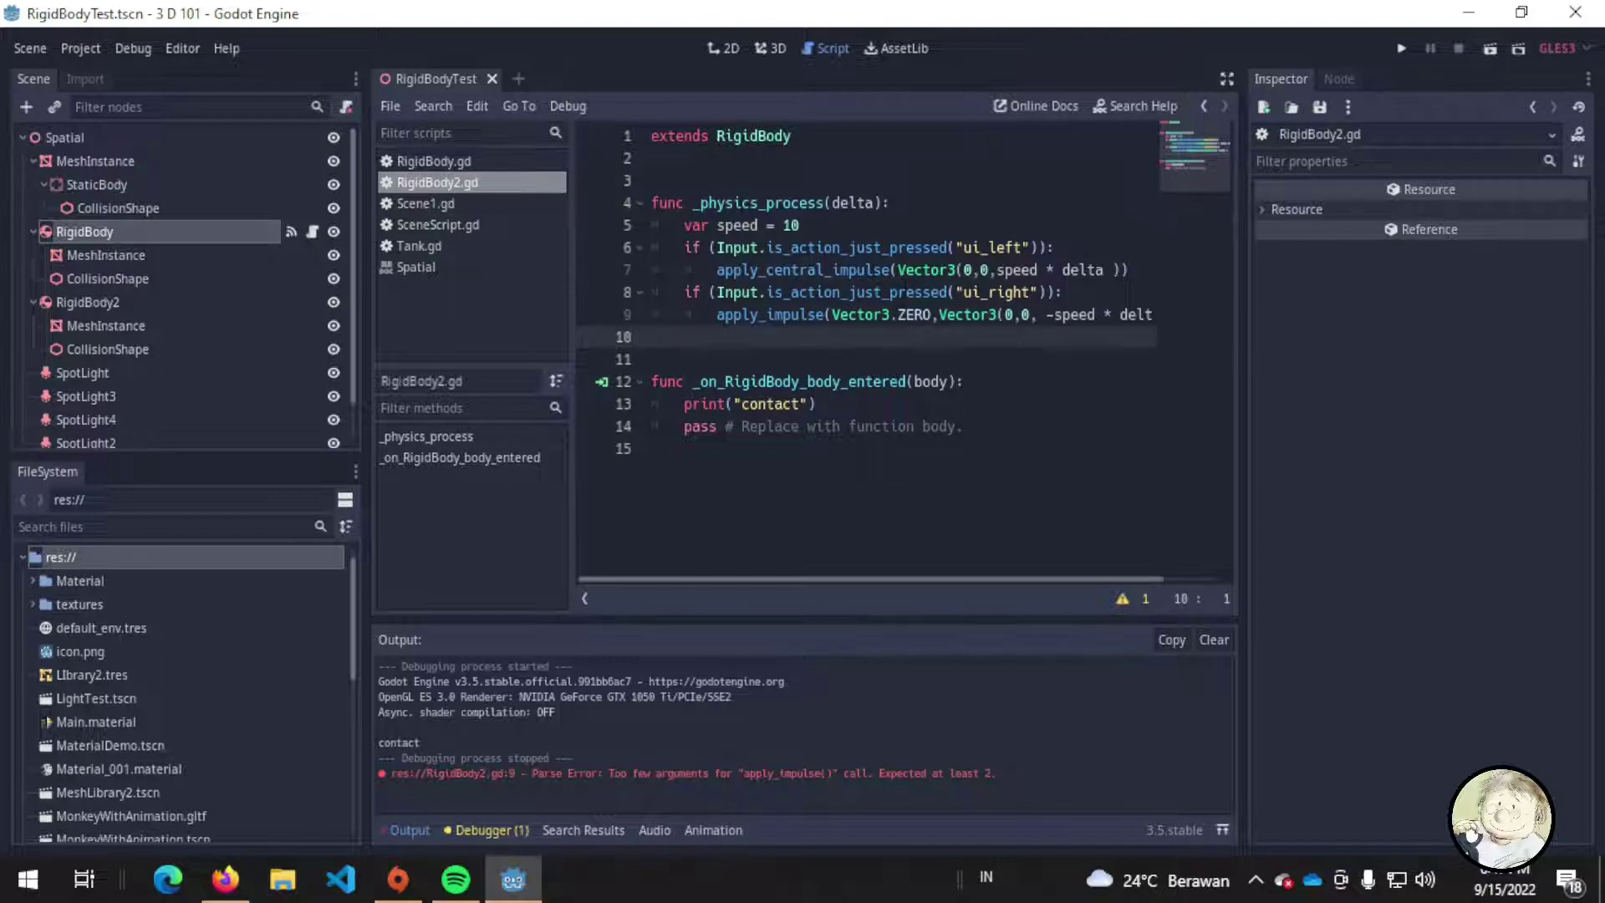
pyautogui.click(816, 315)
pyautogui.click(833, 270)
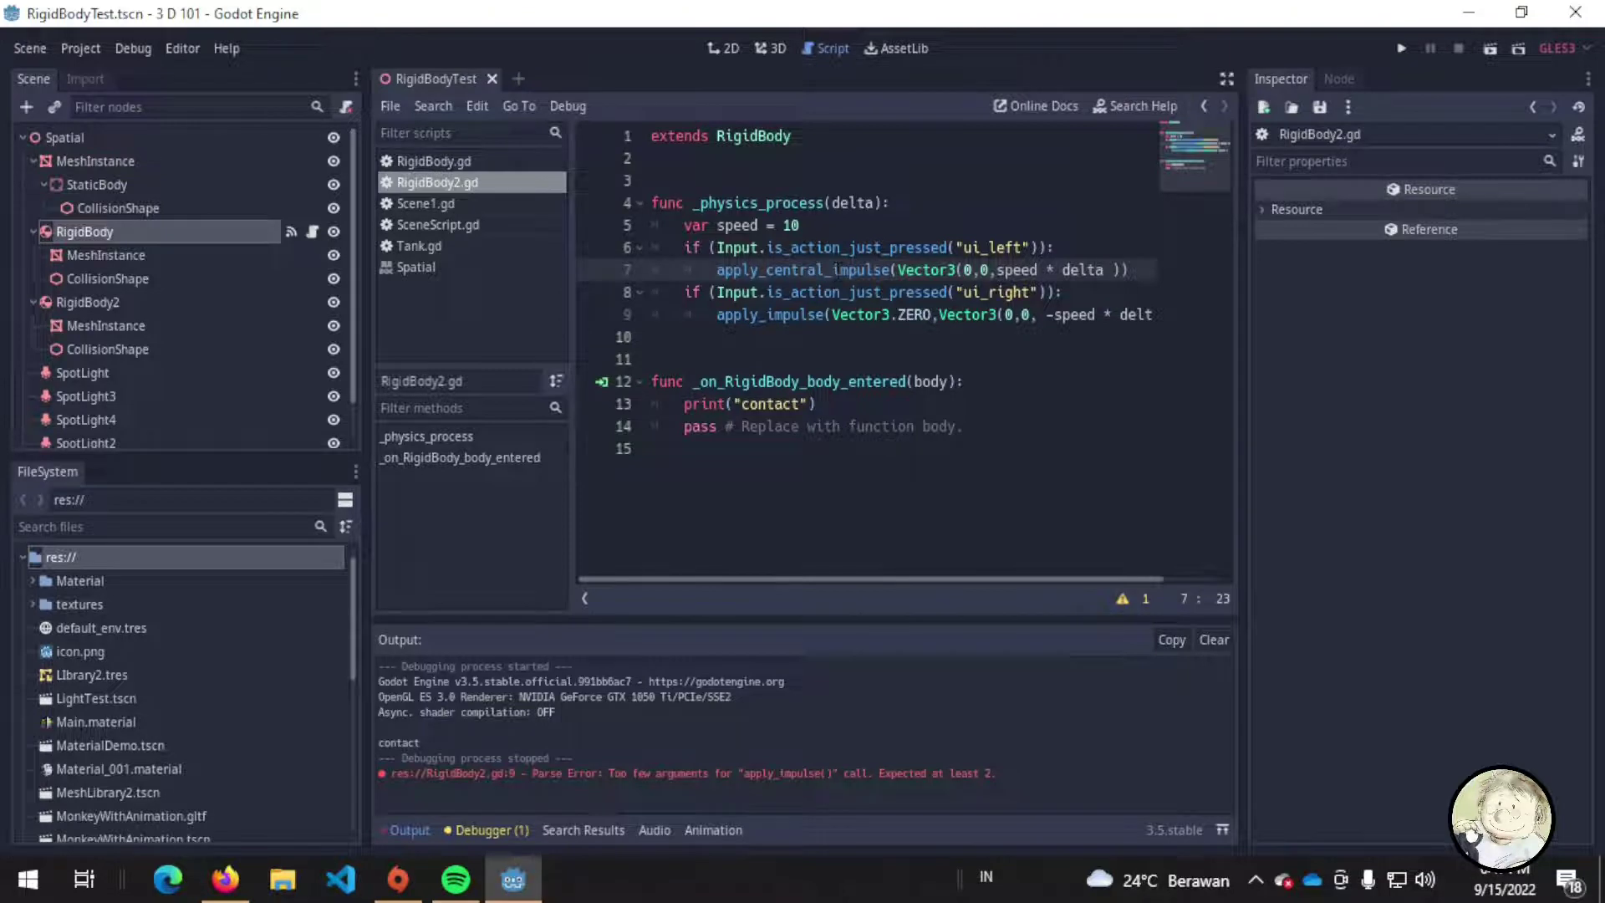
# - Change line 9's impulse position from Vector3.ZERO to Vector3(0,0,0.1), save, and narrow the side docks
pyautogui.press('Down')
pyautogui.press('Down')
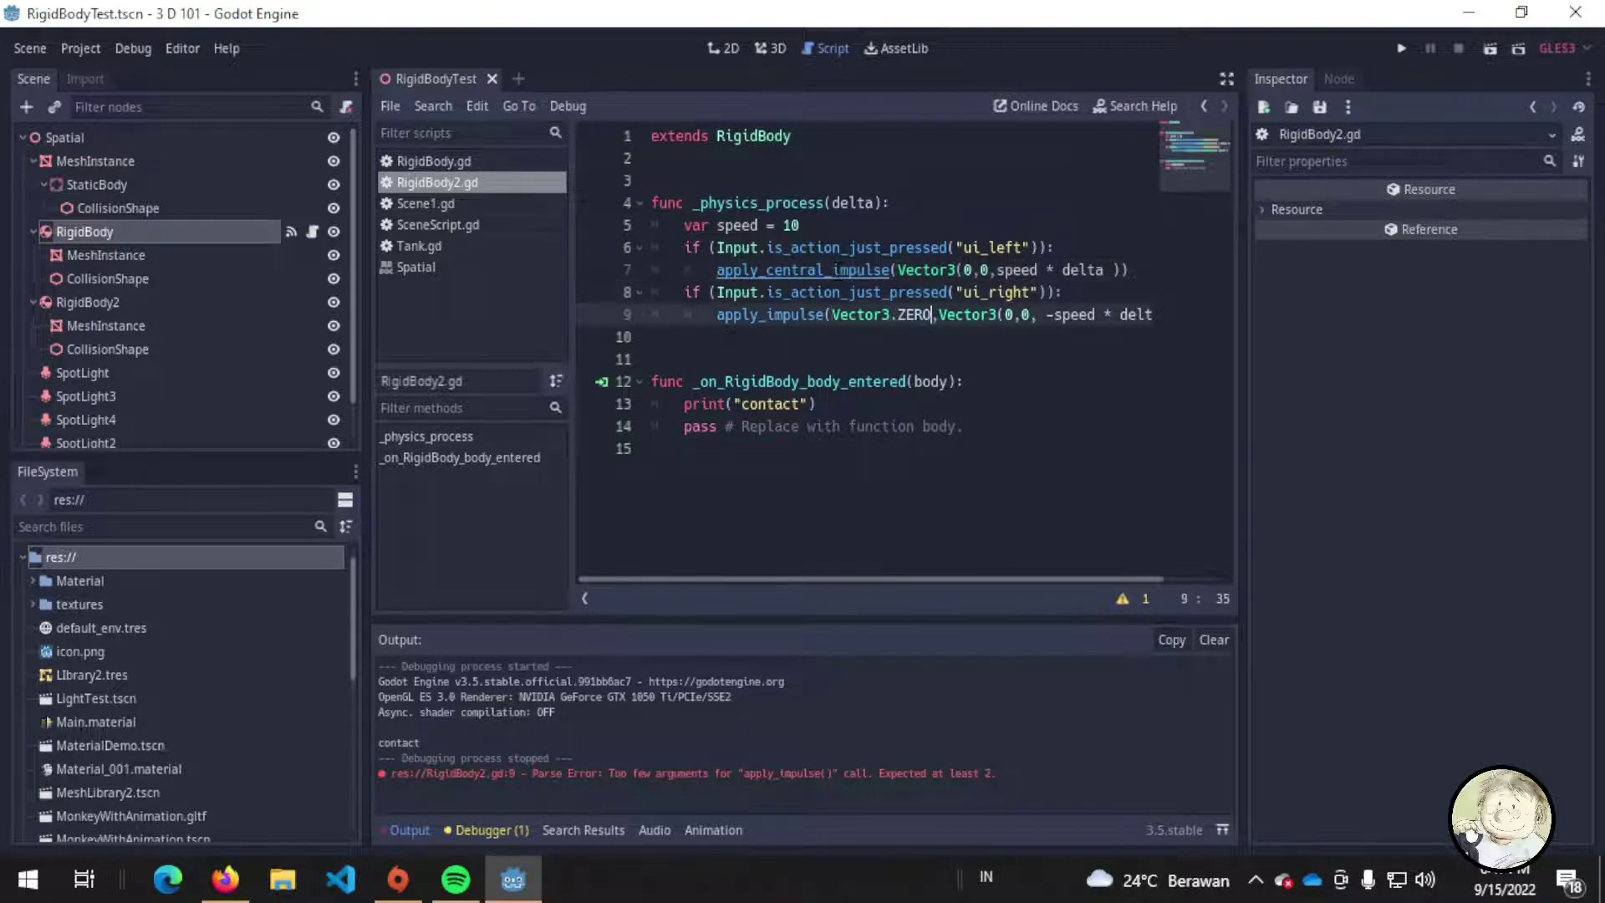
pyautogui.click(931, 314)
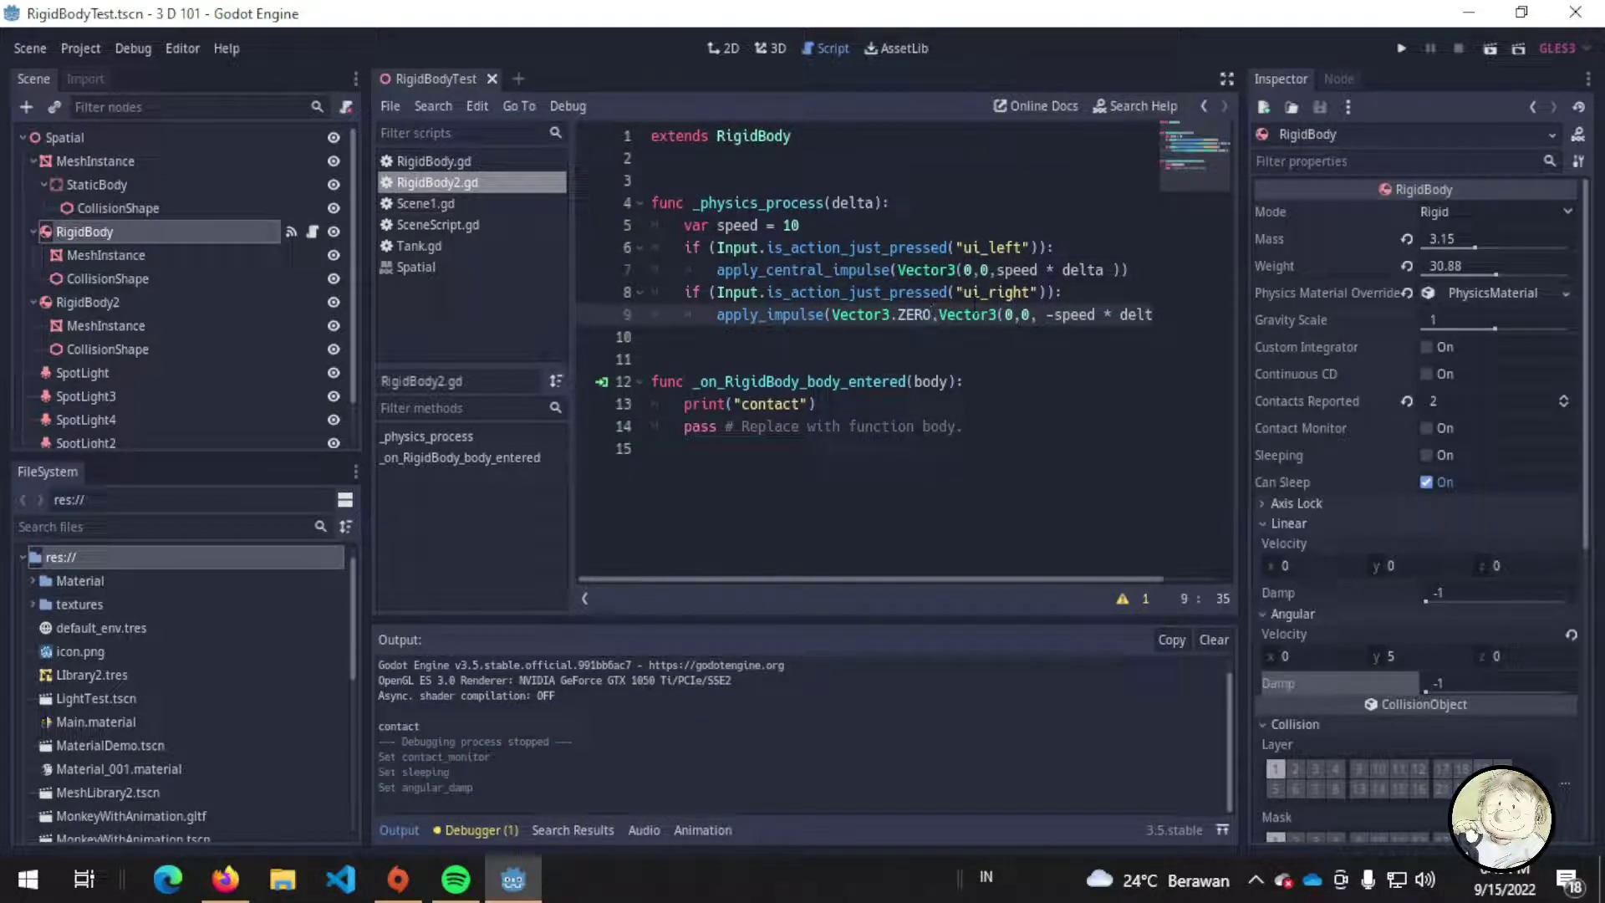
pyautogui.press('BackSpace')
pyautogui.press('BackSpace')
pyautogui.press('BackSpace')
pyautogui.press('BackSpace')
pyautogui.press('BackSpace')
pyautogui.write('(')
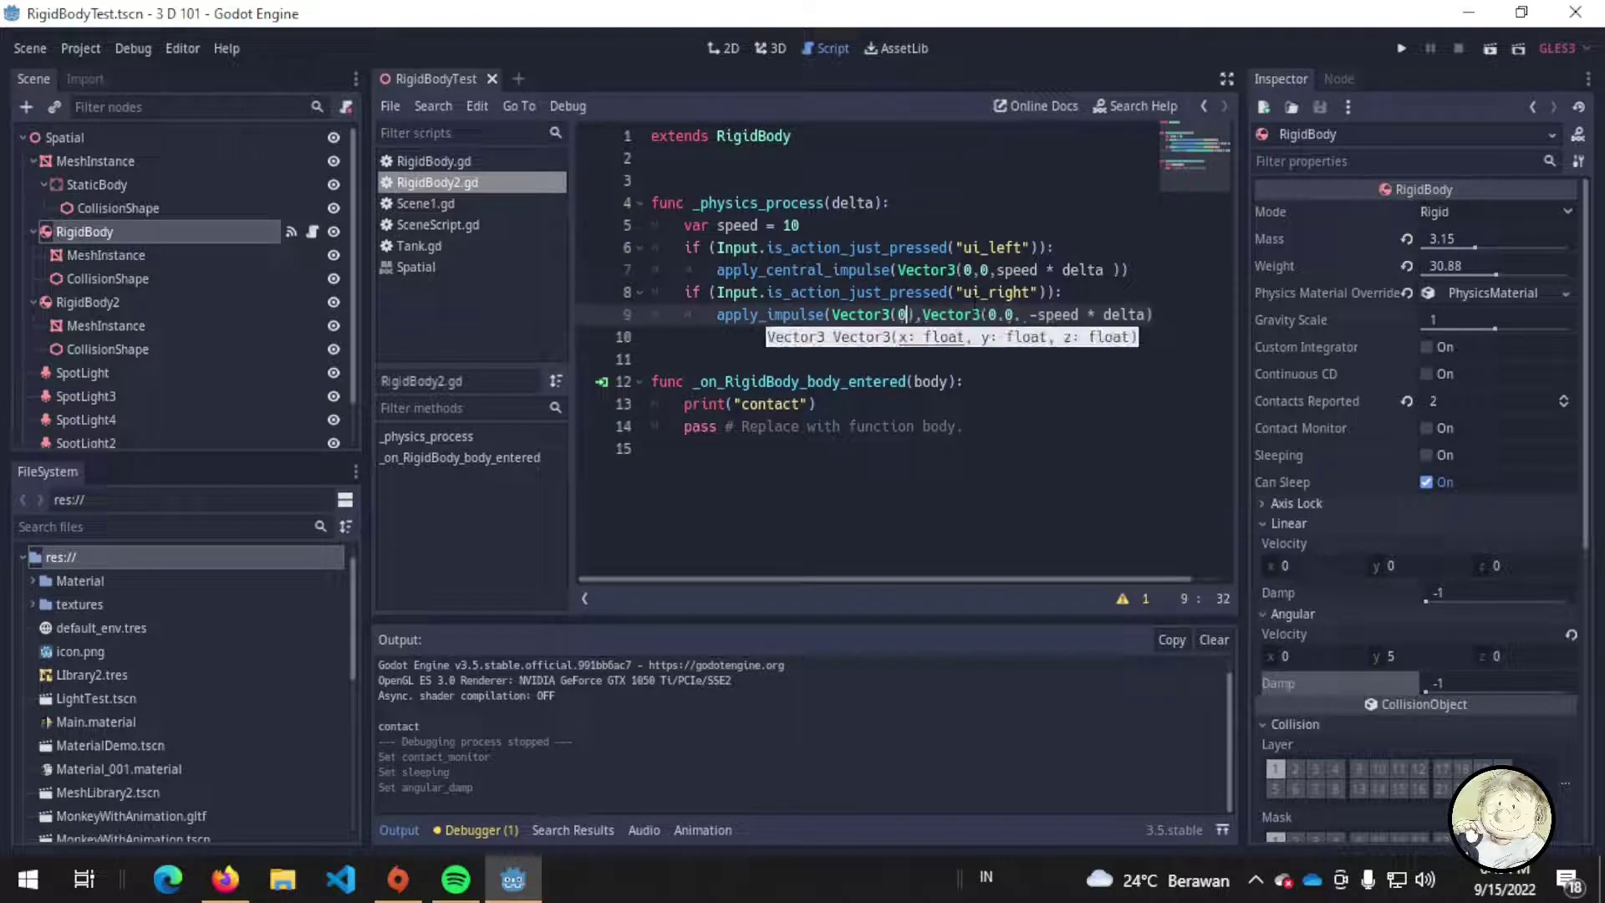
pyautogui.write('0,')
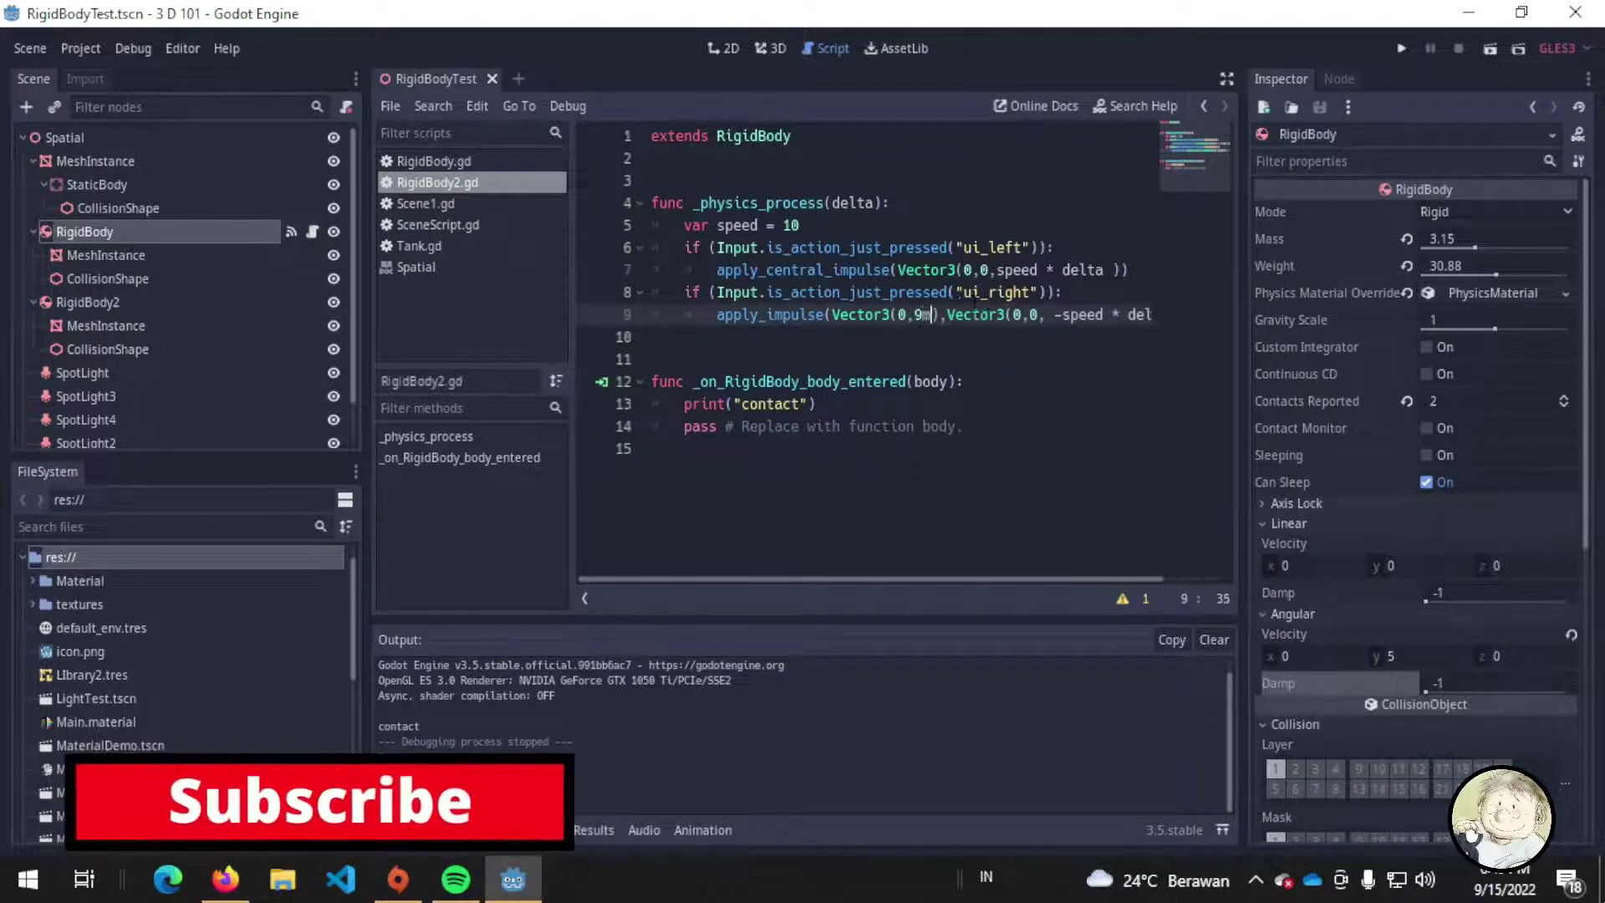
pyautogui.write('0,0.1')
pyautogui.hotkey('ctrl', 's')
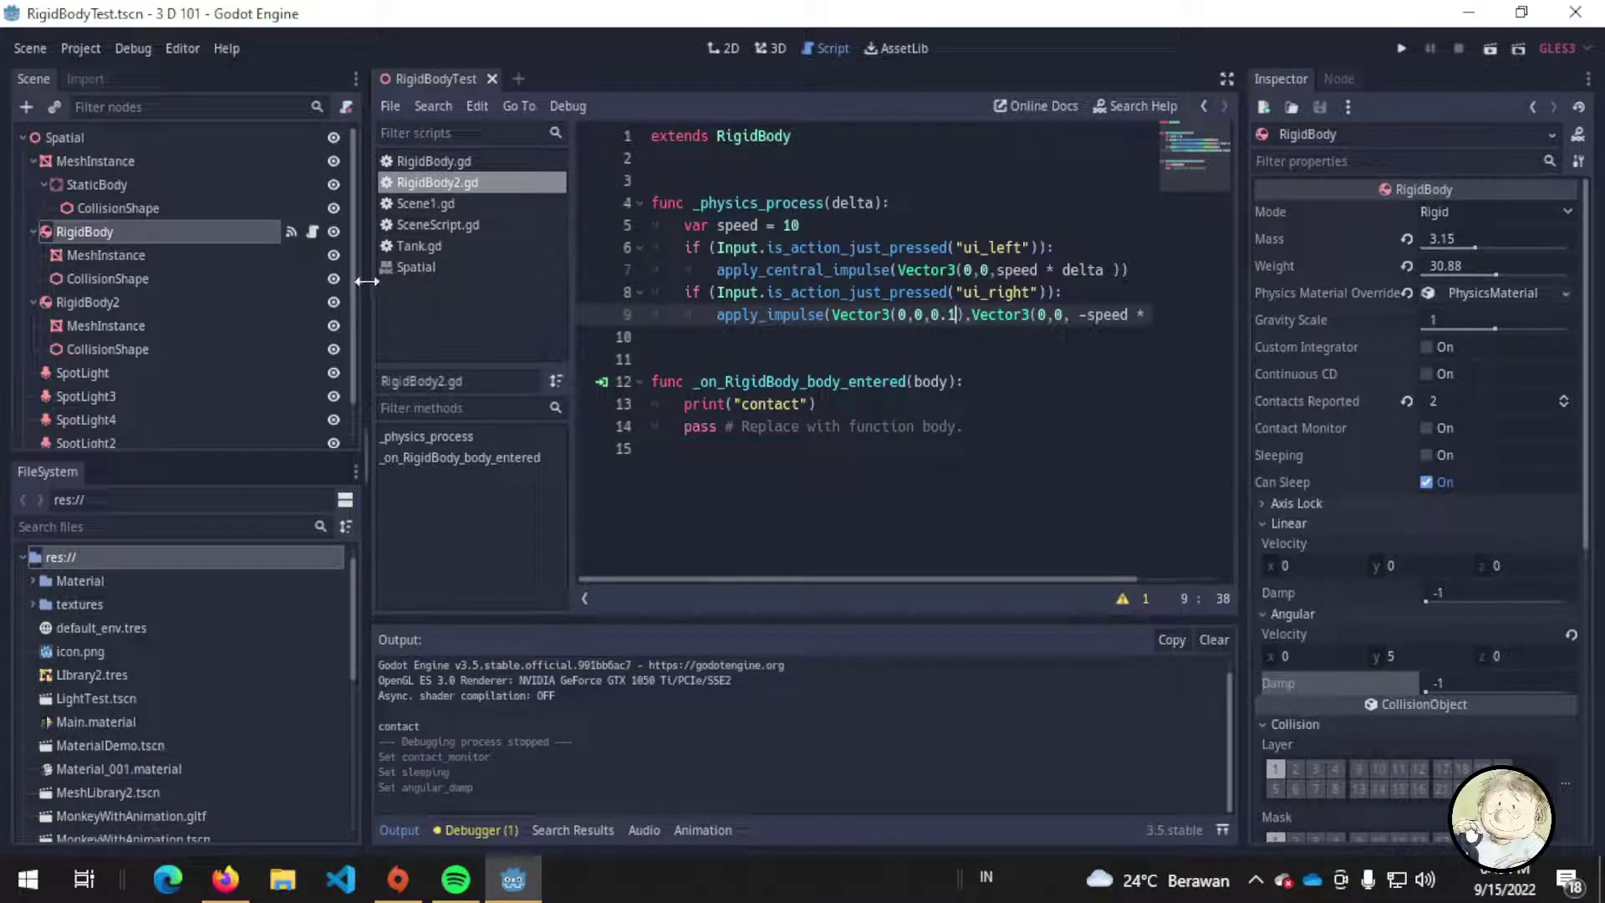
pyautogui.click(836, 314)
pyautogui.moveTo(366, 331); pyautogui.dragTo(226, 331)
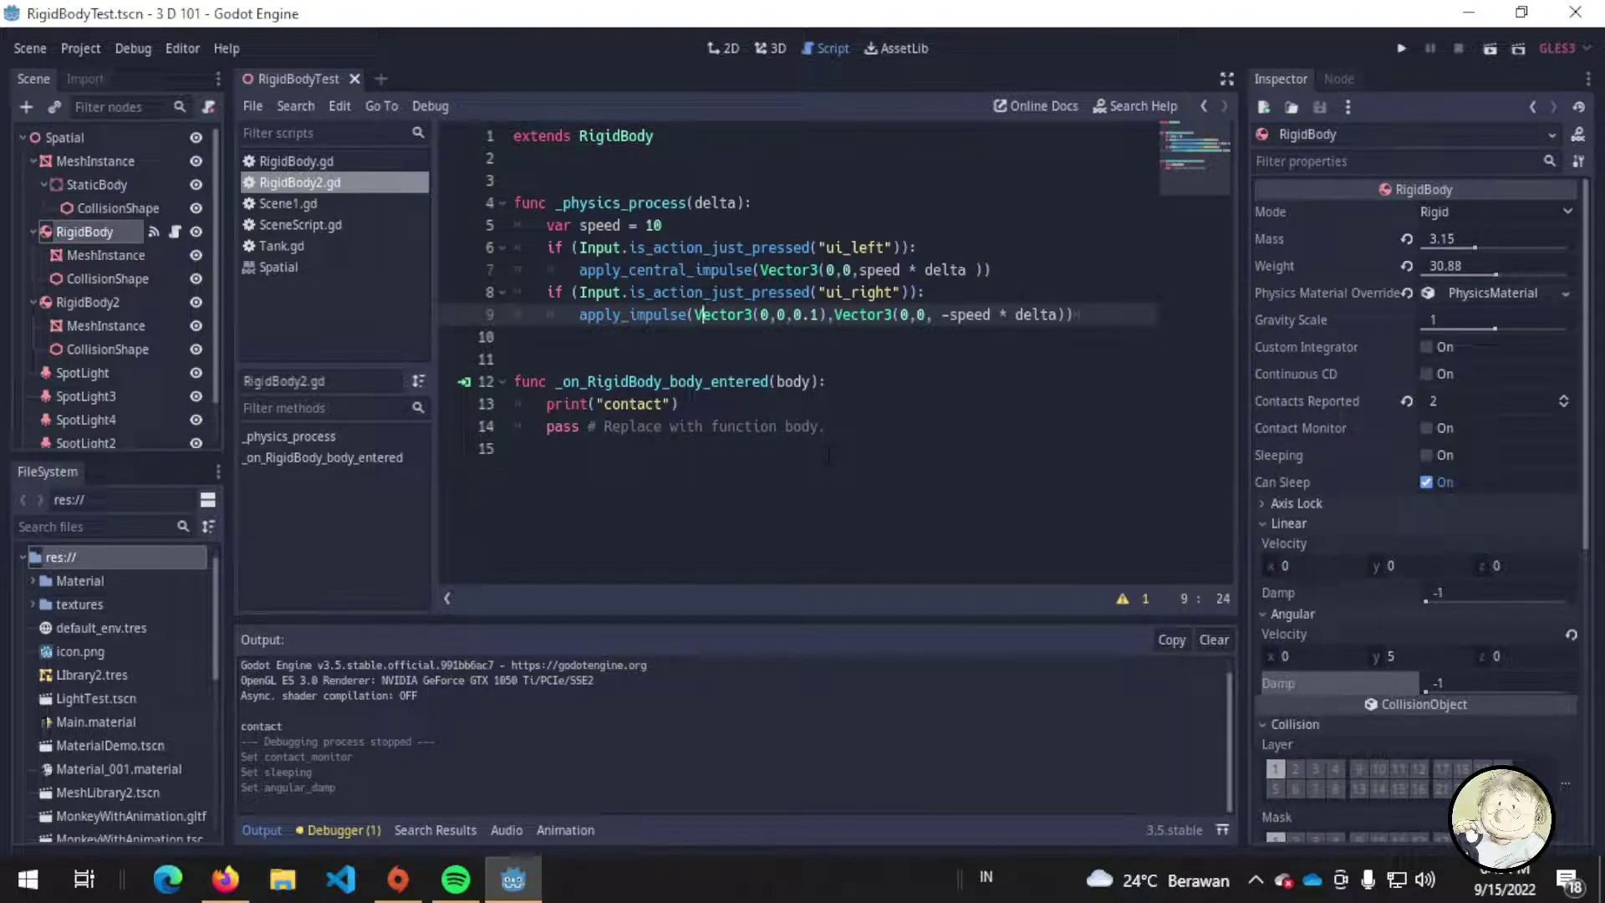
# - Move -speed * delta into the x component of line 9's impulse vector
pyautogui.moveTo(942, 314); pyautogui.dragTo(1066, 314)
pyautogui.hotkey('ctrl', 'c')
pyautogui.press('BackSpace')
pyautogui.doubleClick(902, 314)
pyautogui.hotkey('ctrl', 'v')
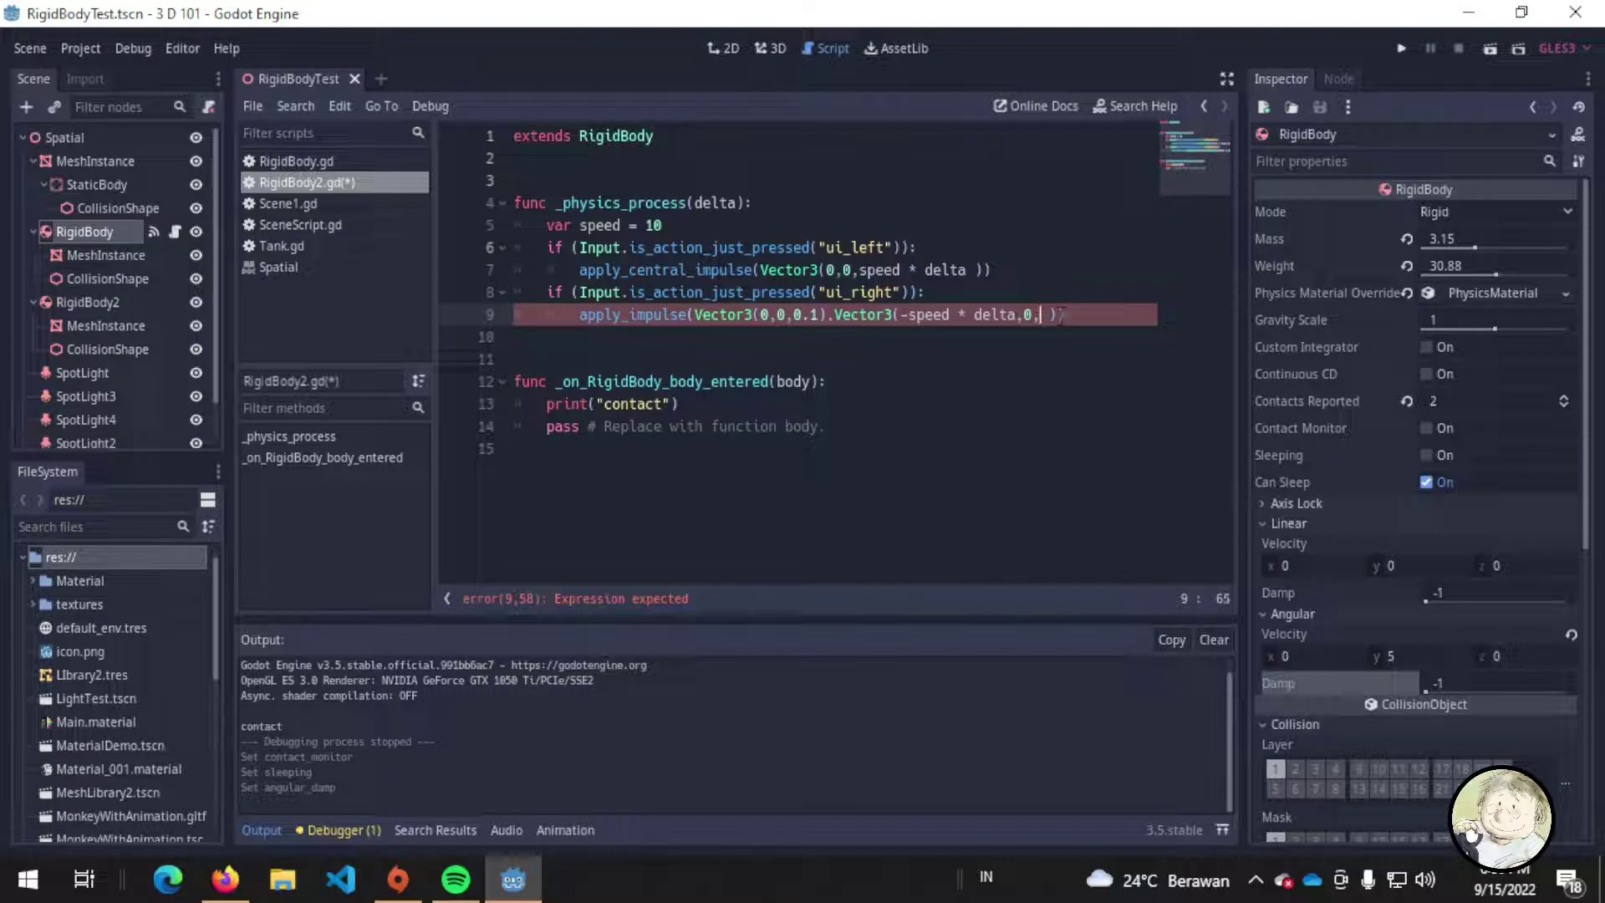
pyautogui.write('0')
pyautogui.click(1034, 395)
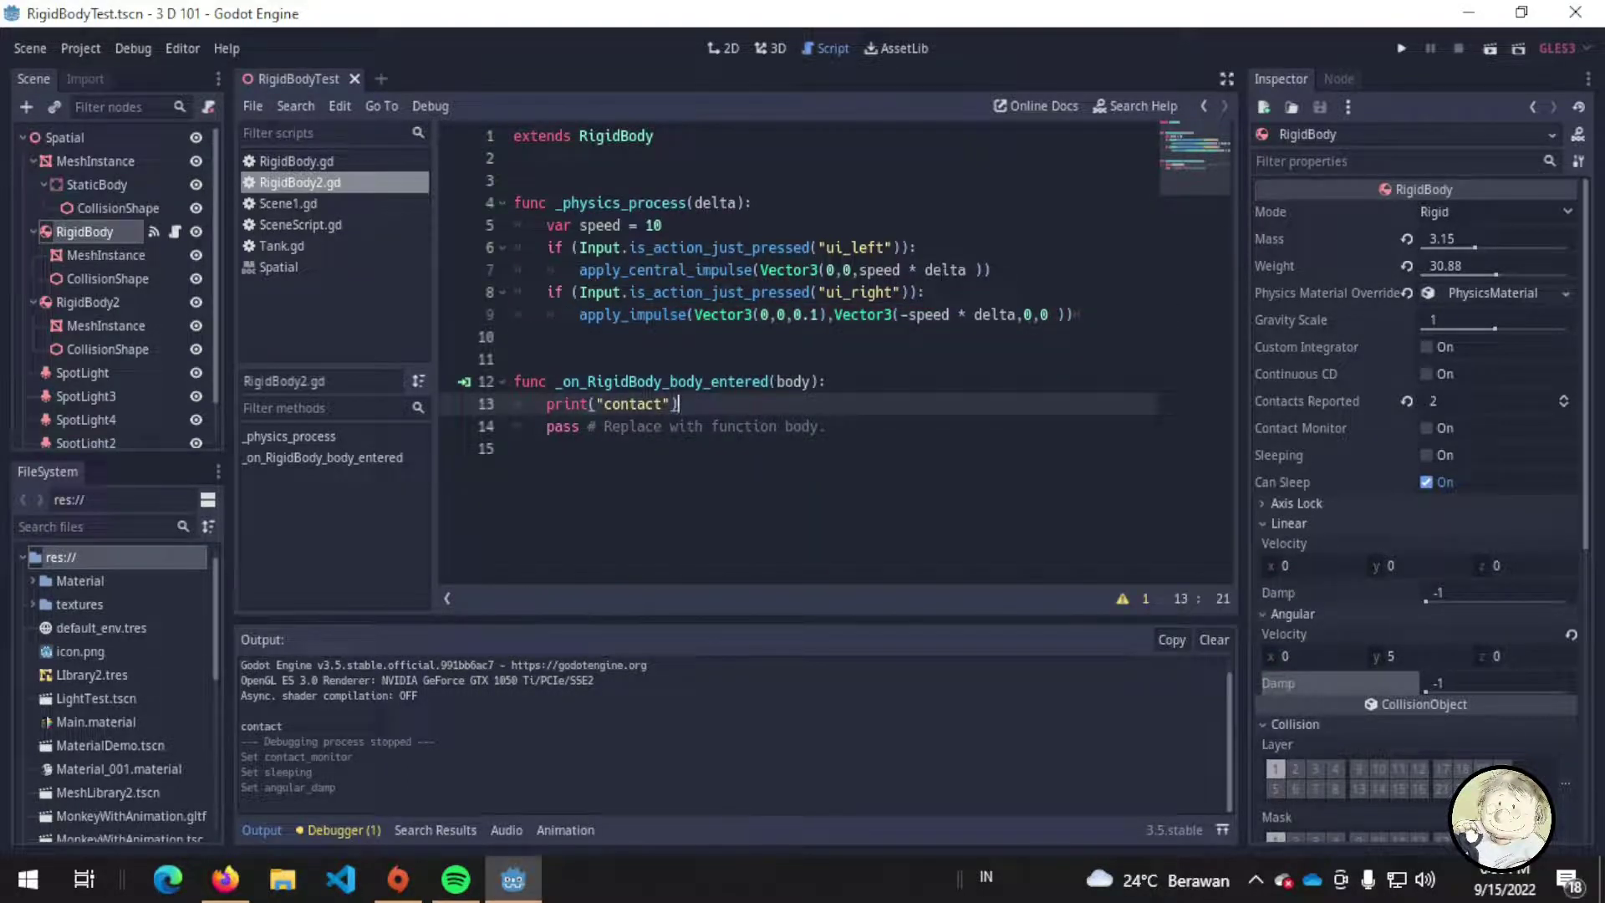
# - Replace line 7's call with a copy of line 9 minus the negative sign, then run the scene
pyautogui.moveTo(1074, 314); pyautogui.dragTo(547, 314)
pyautogui.hotkey('ctrl', 'c')
pyautogui.moveTo(991, 269); pyautogui.dragTo(547, 269)
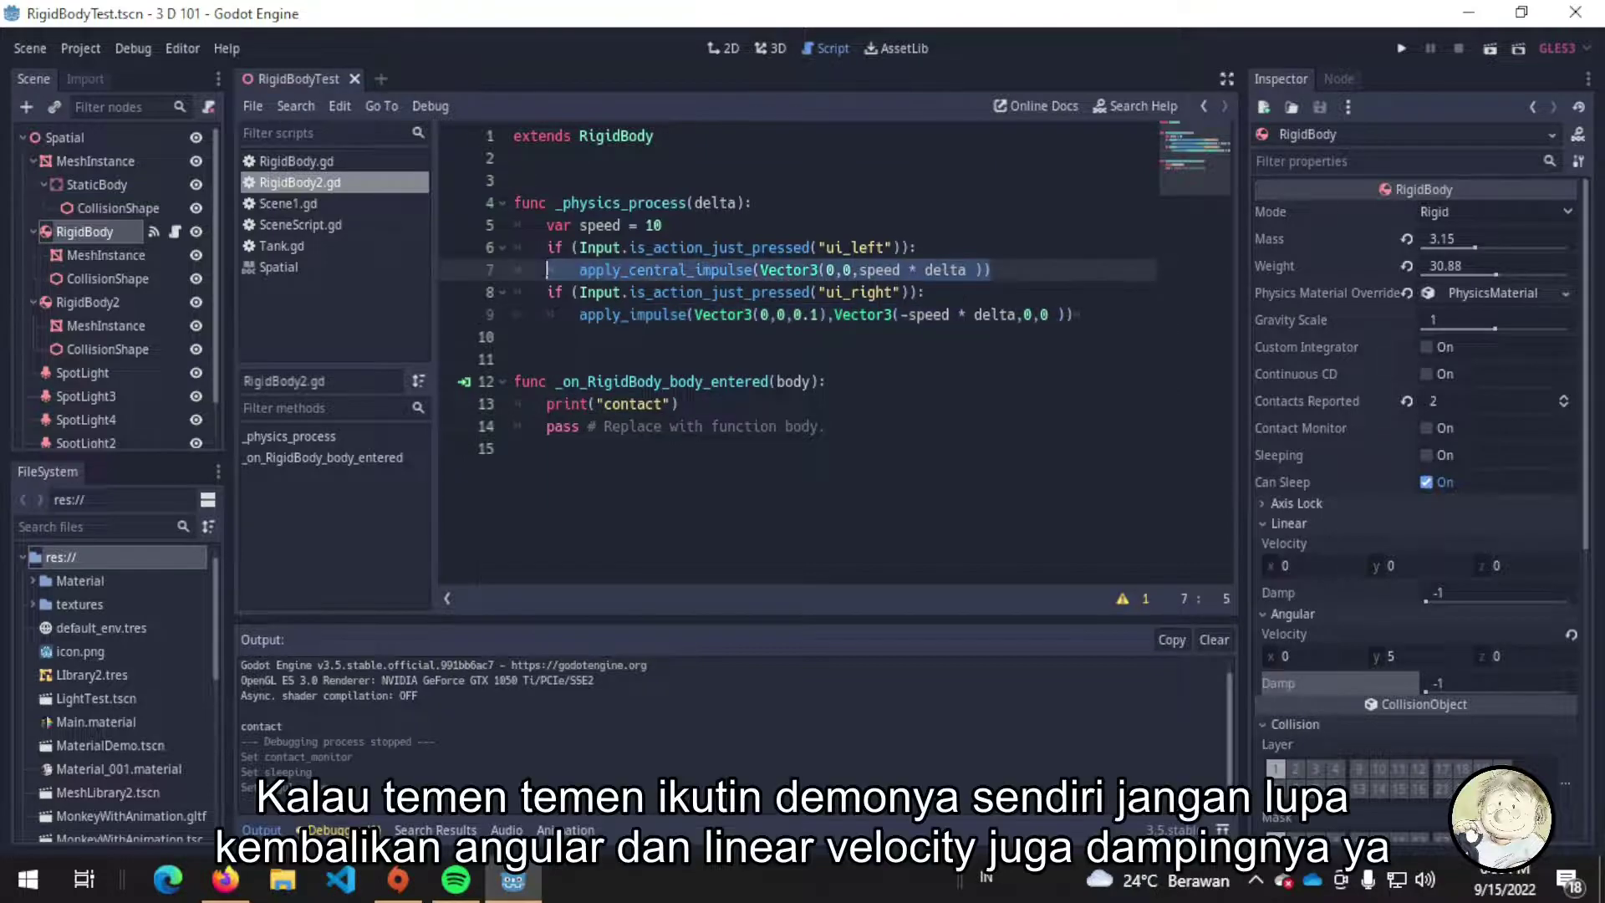
pyautogui.hotkey('ctrl', 'v')
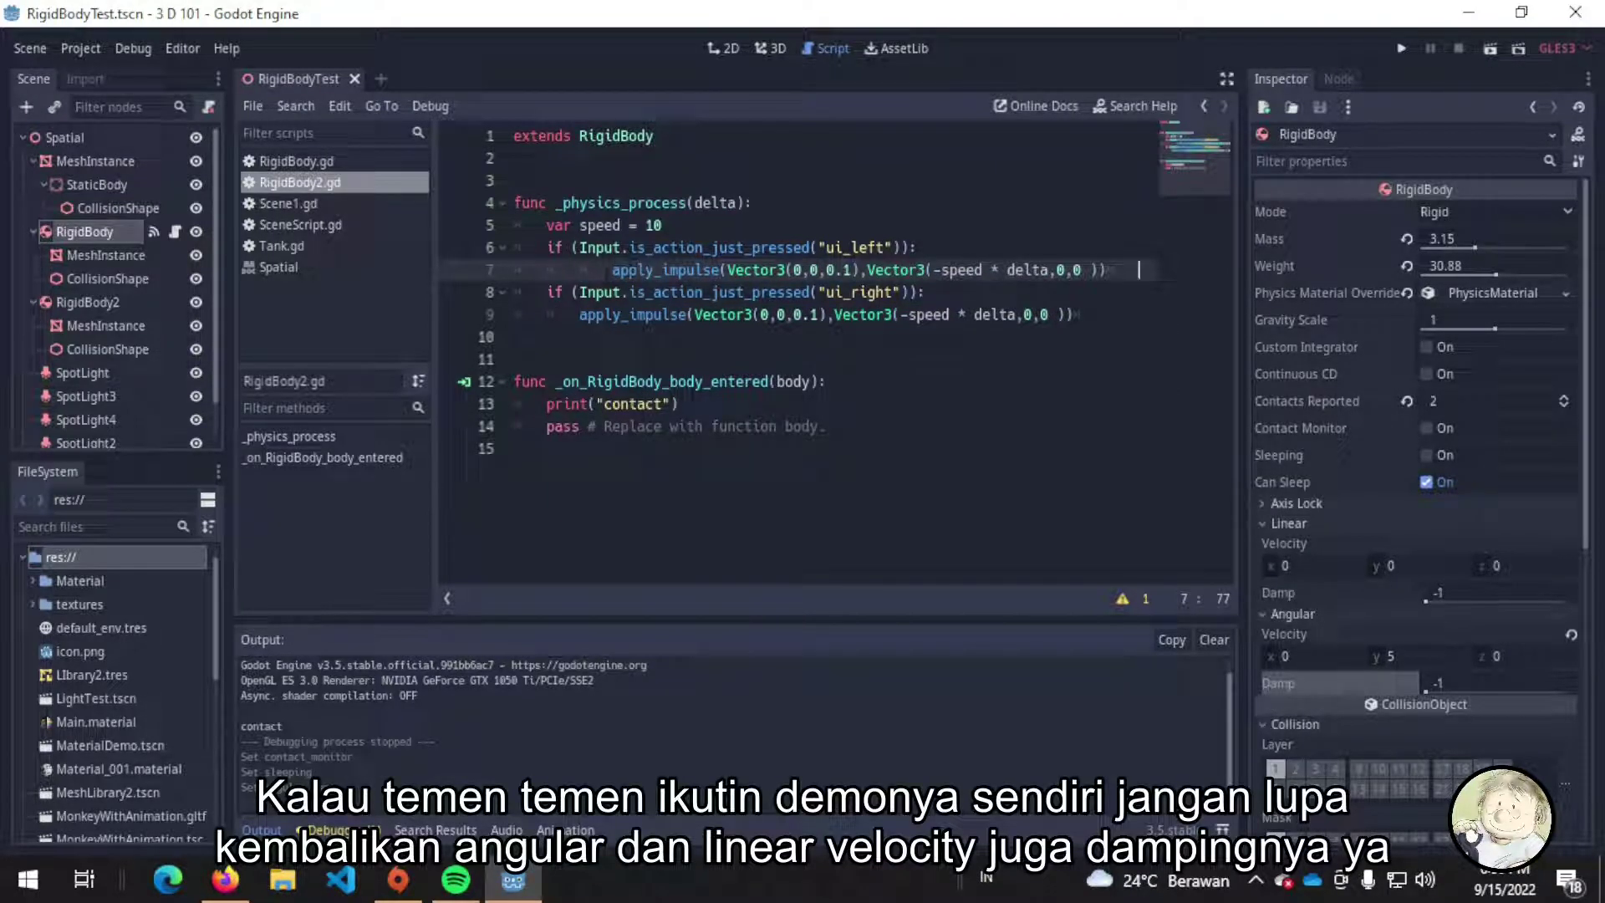
pyautogui.click(611, 269)
pyautogui.press('BackSpace')
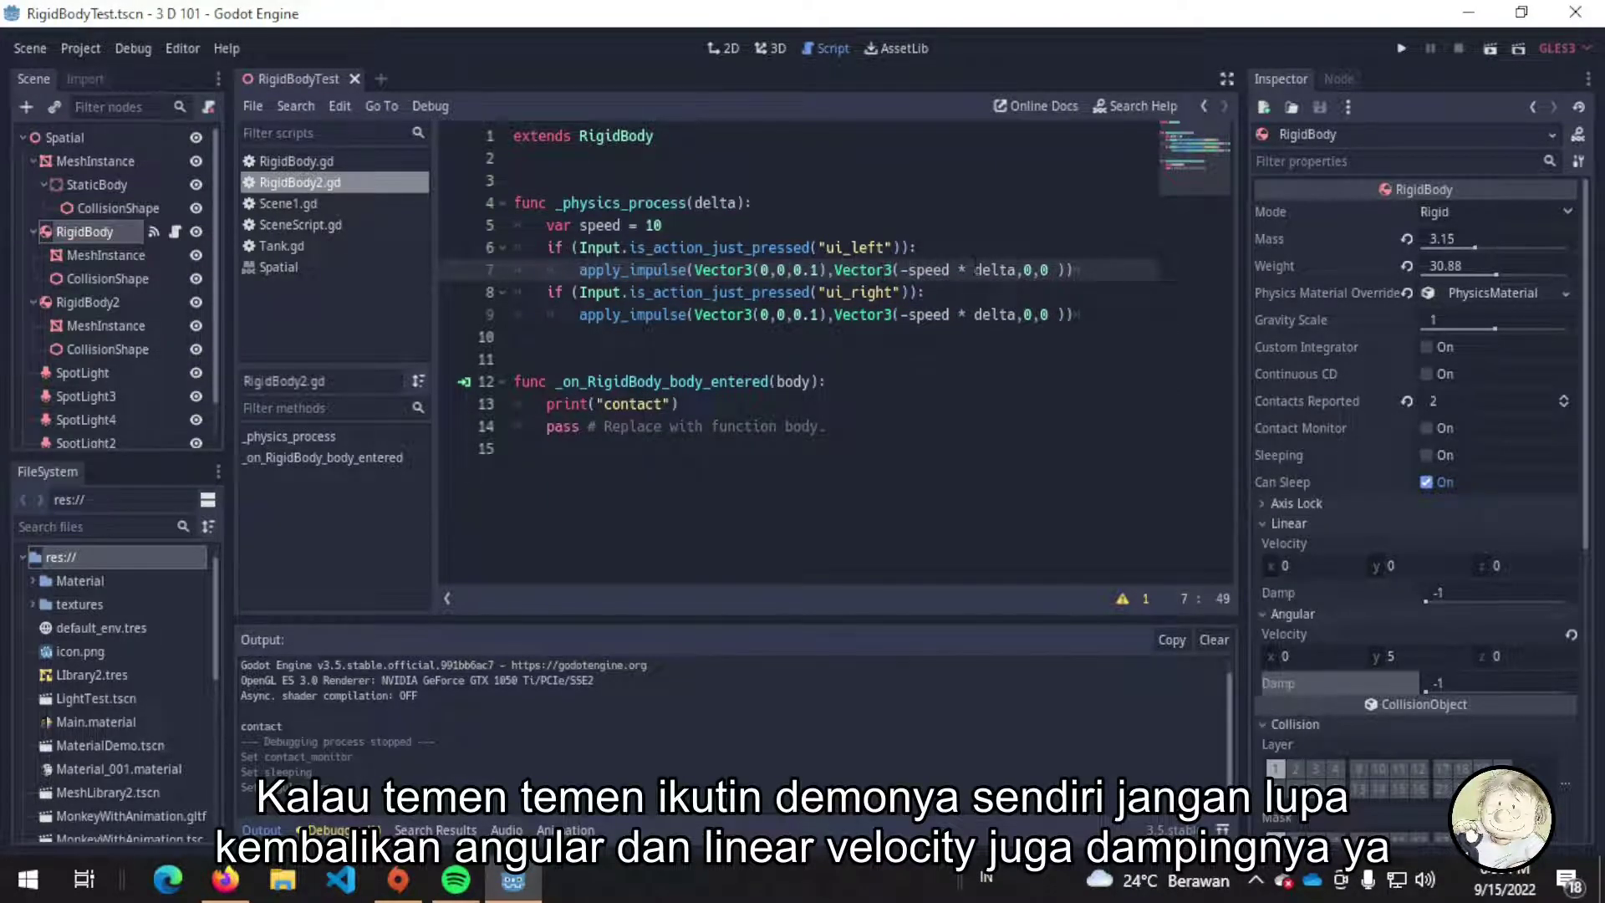
pyautogui.press('BackSpace')
pyautogui.click(1401, 48)
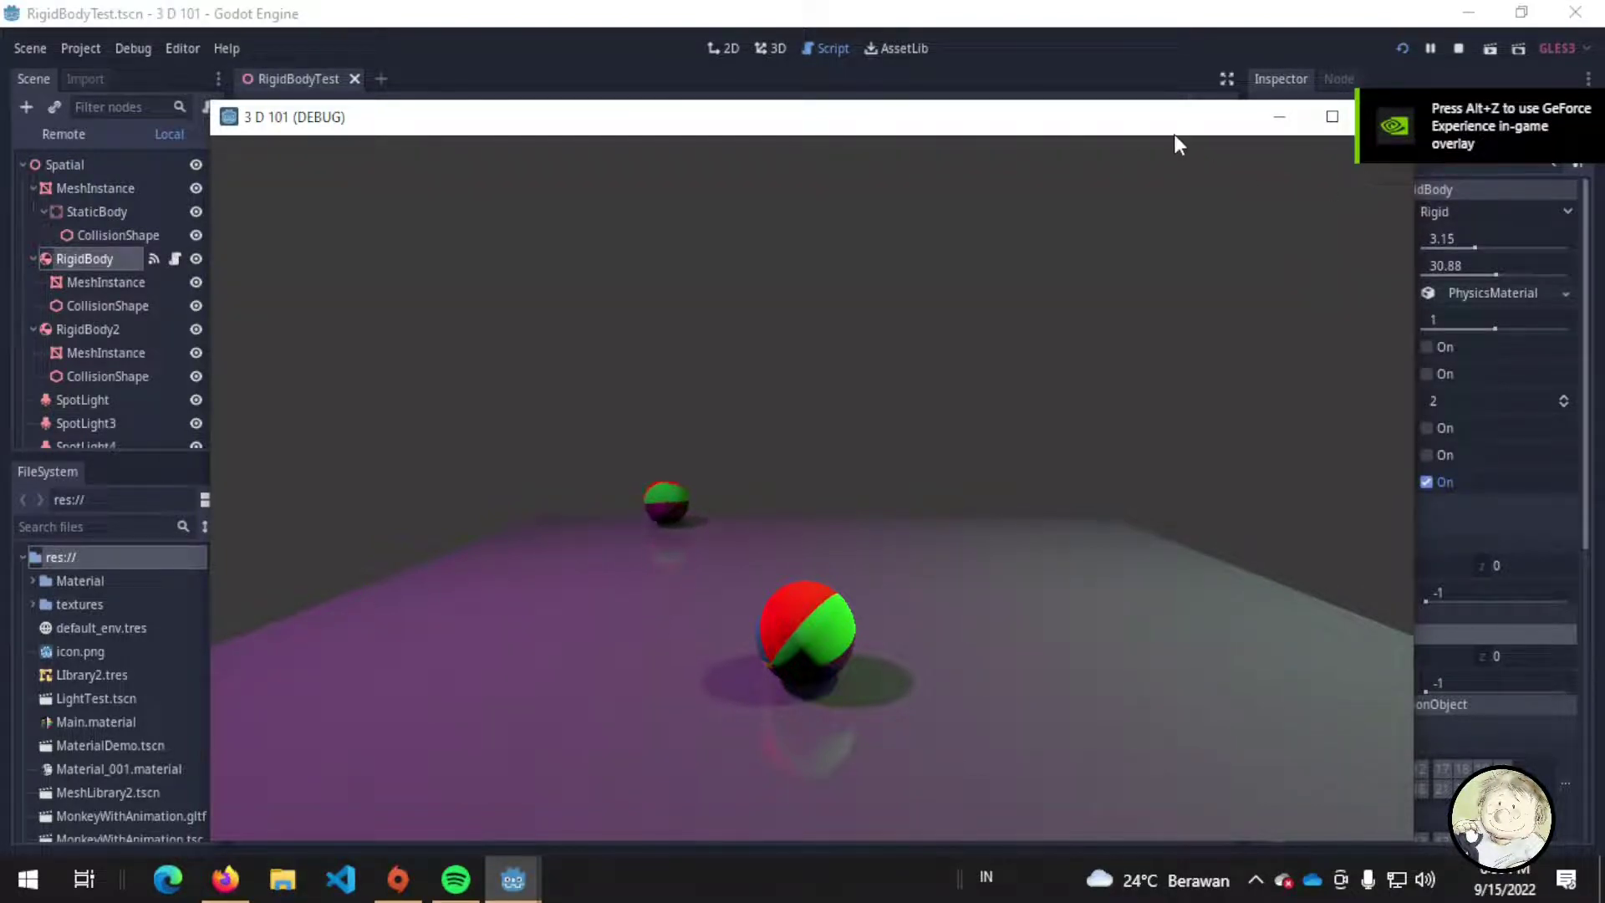
# - Close the running game and change line 9's impulse position to Vector3(0,-1,0)
pyautogui.moveTo(1174, 136); pyautogui.dragTo(1058, 135)
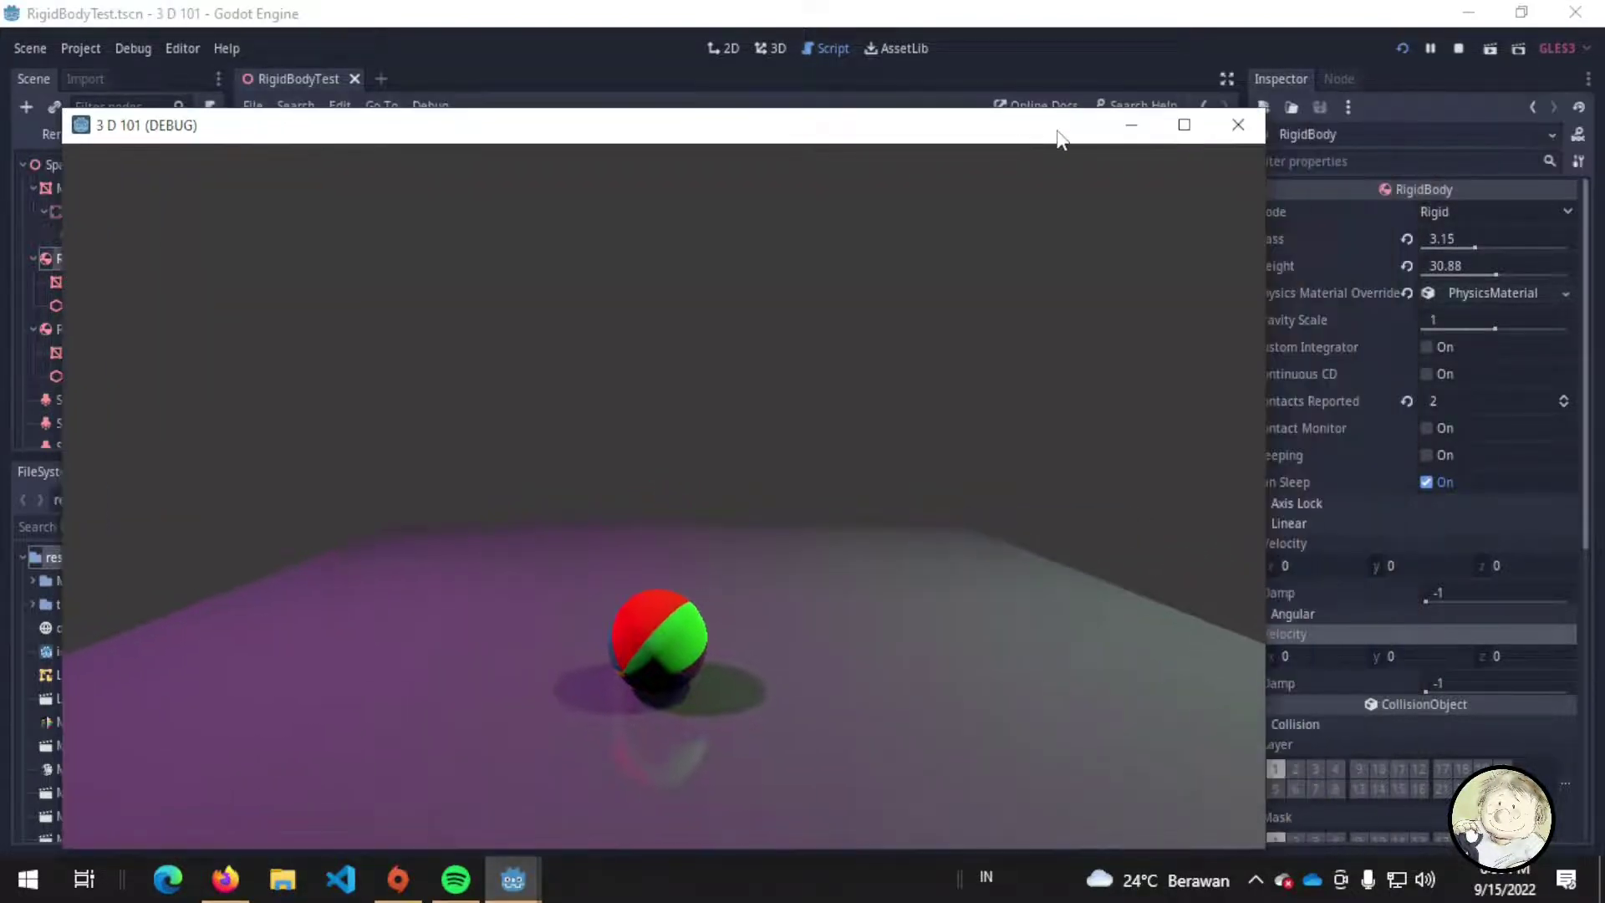
pyautogui.click(1230, 128)
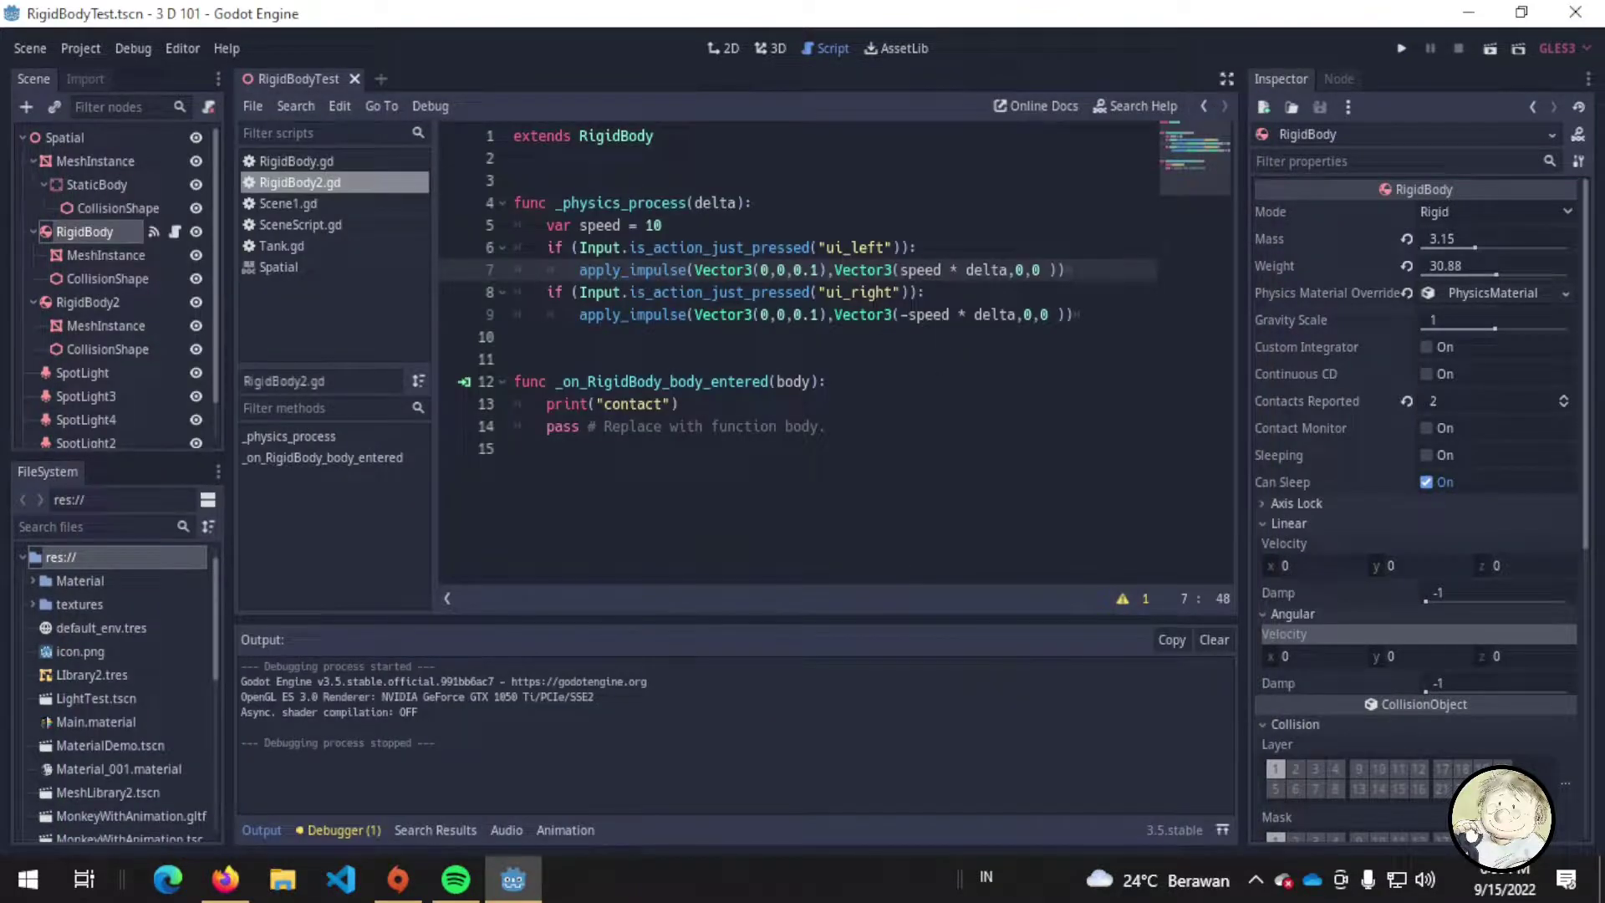
pyautogui.click(811, 314)
pyautogui.press('BackSpace')
pyautogui.press('BackSpace')
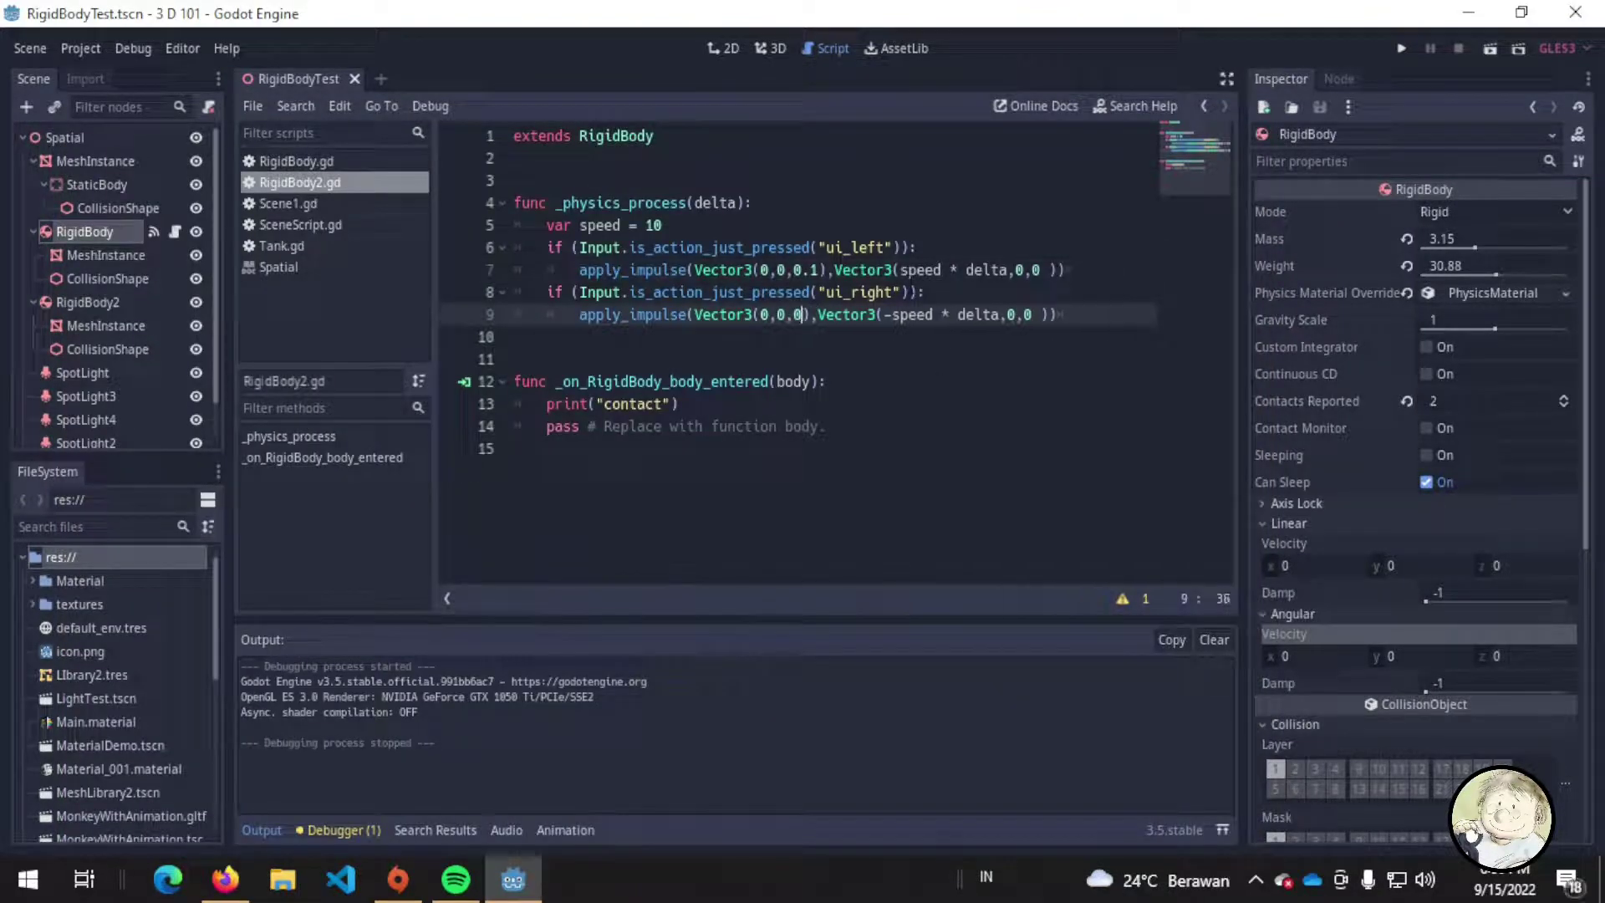
pyautogui.press('BackSpace')
pyautogui.write('1')
pyautogui.write('1')
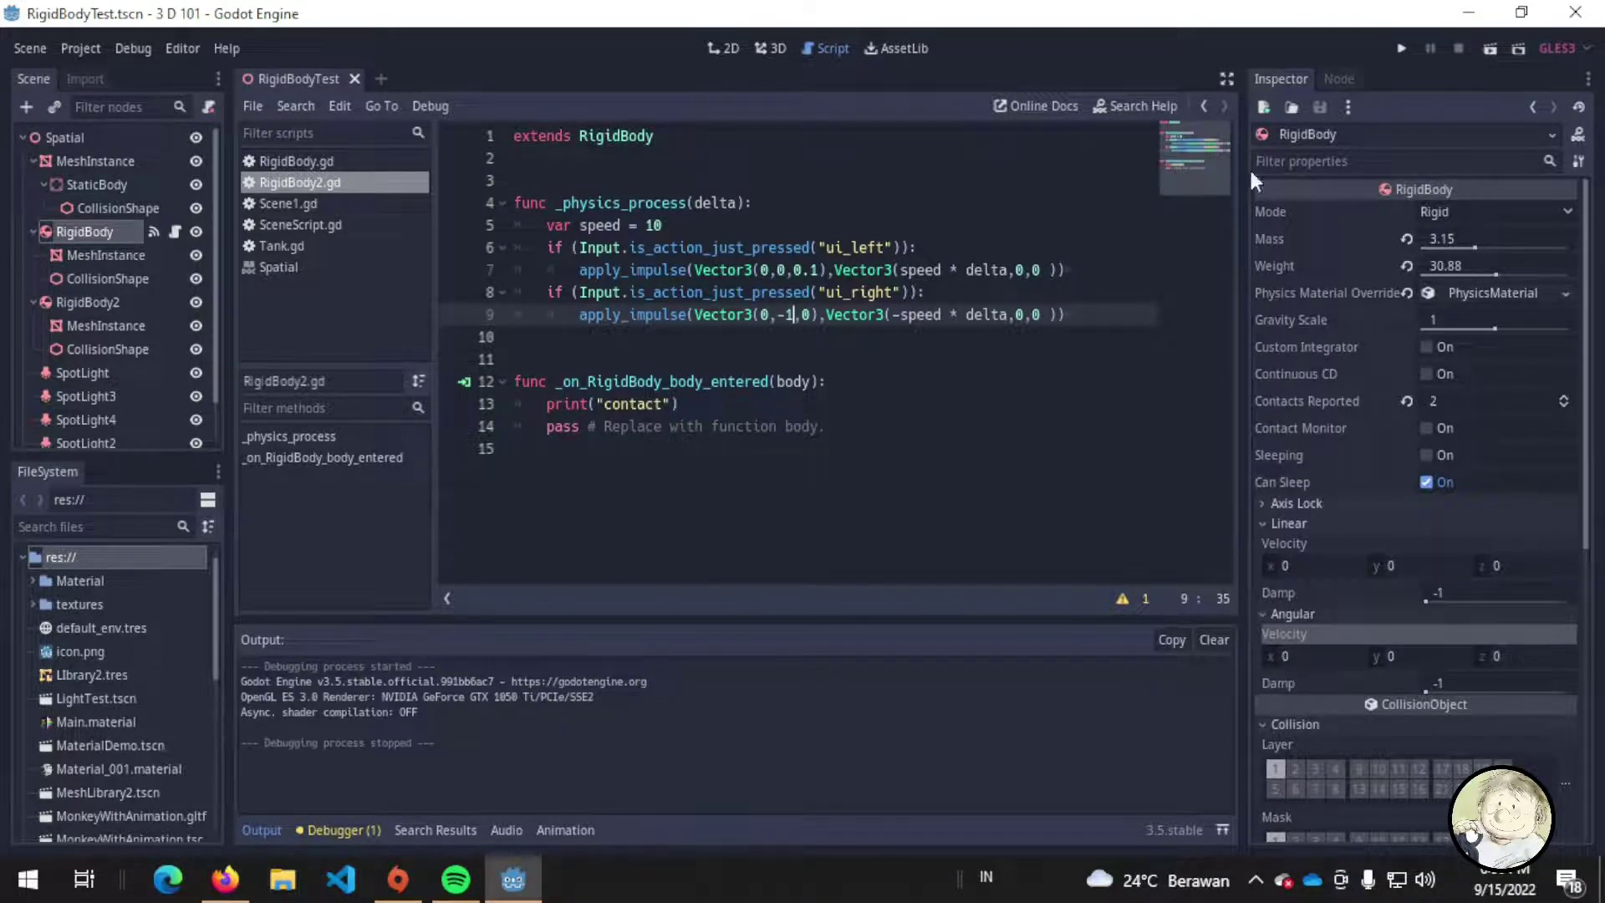
pyautogui.click(1405, 52)
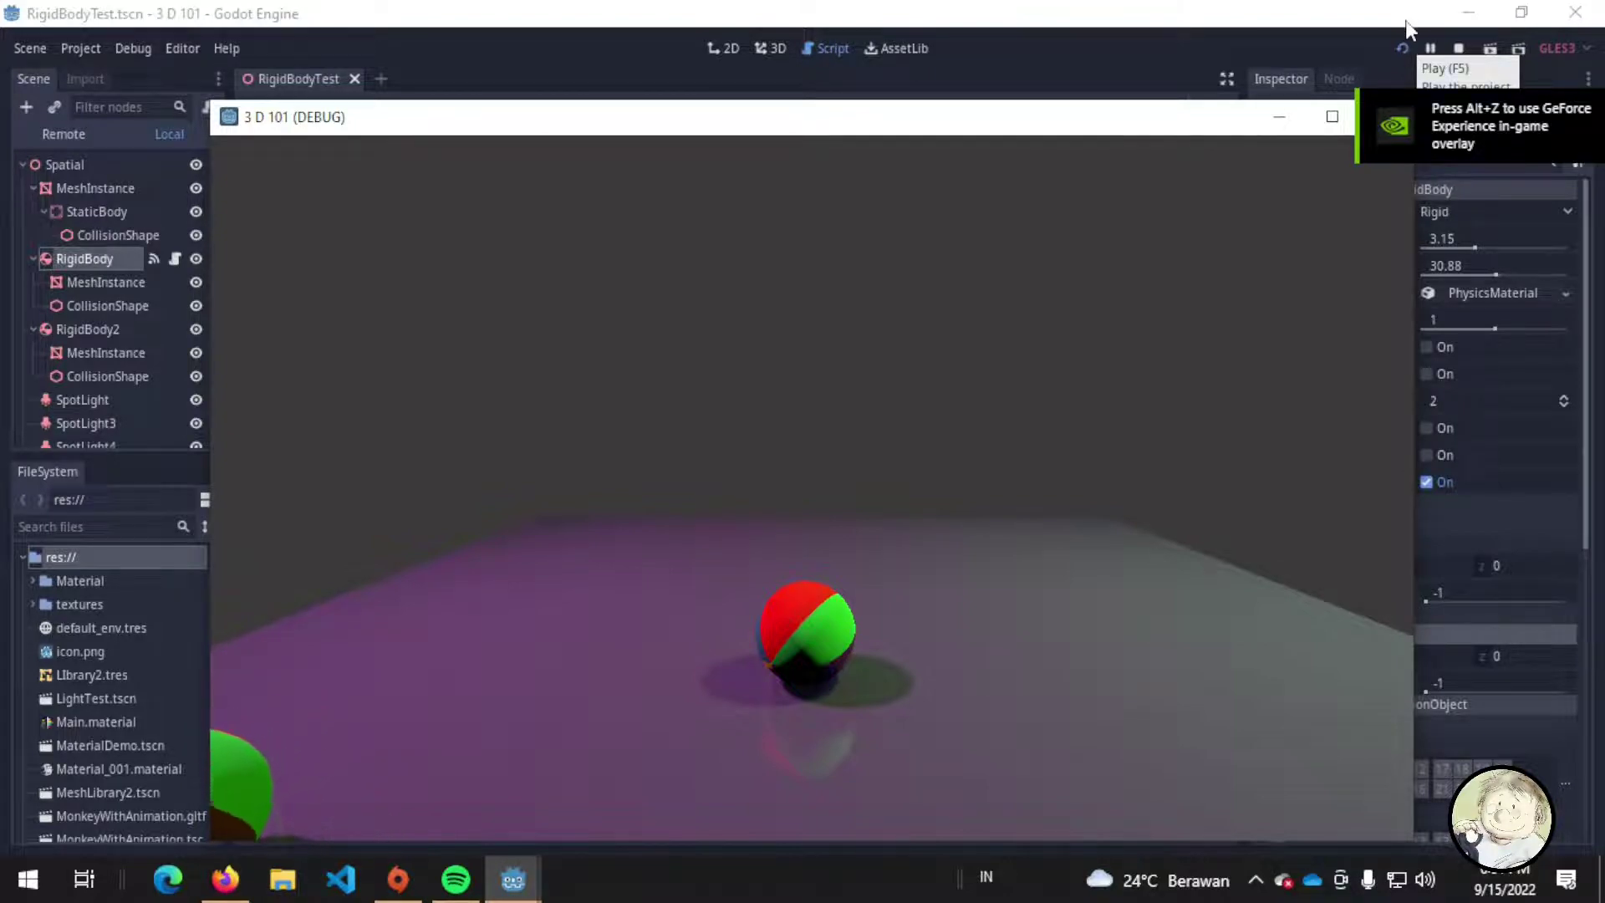
pyautogui.moveTo(1218, 118); pyautogui.dragTo(1073, 118)
pyautogui.click(1243, 122)
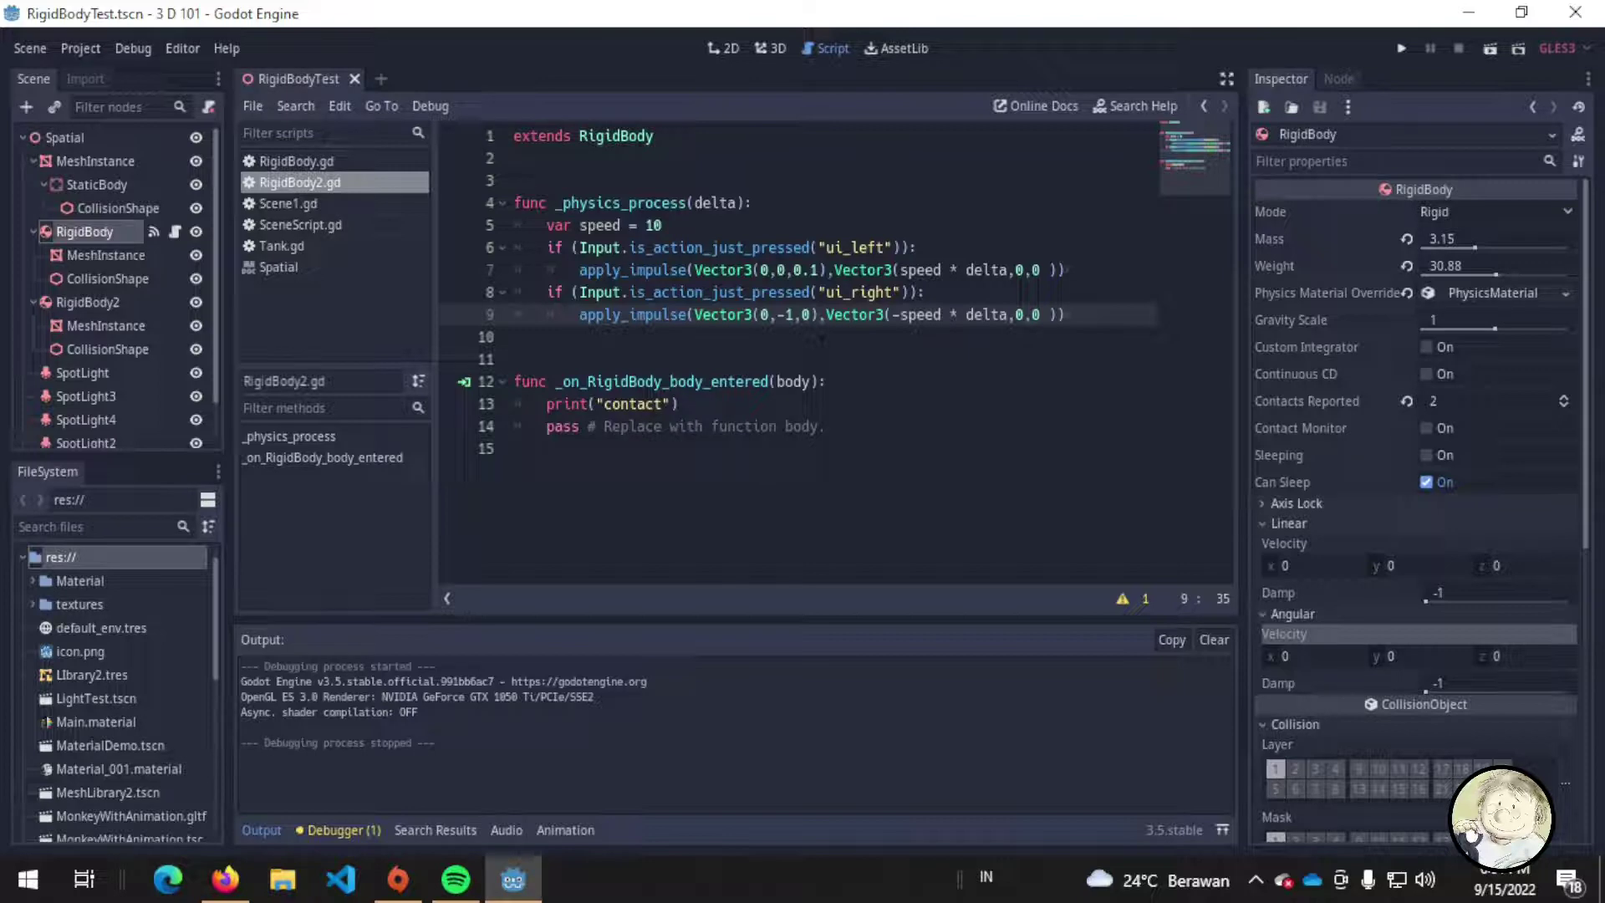
# - Duplicate the ui_left and ui_right input checks (lines 6–9) below the originals
pyautogui.click(819, 291)
pyautogui.press('Down')
pyautogui.click(1107, 321)
pyautogui.press('Return')
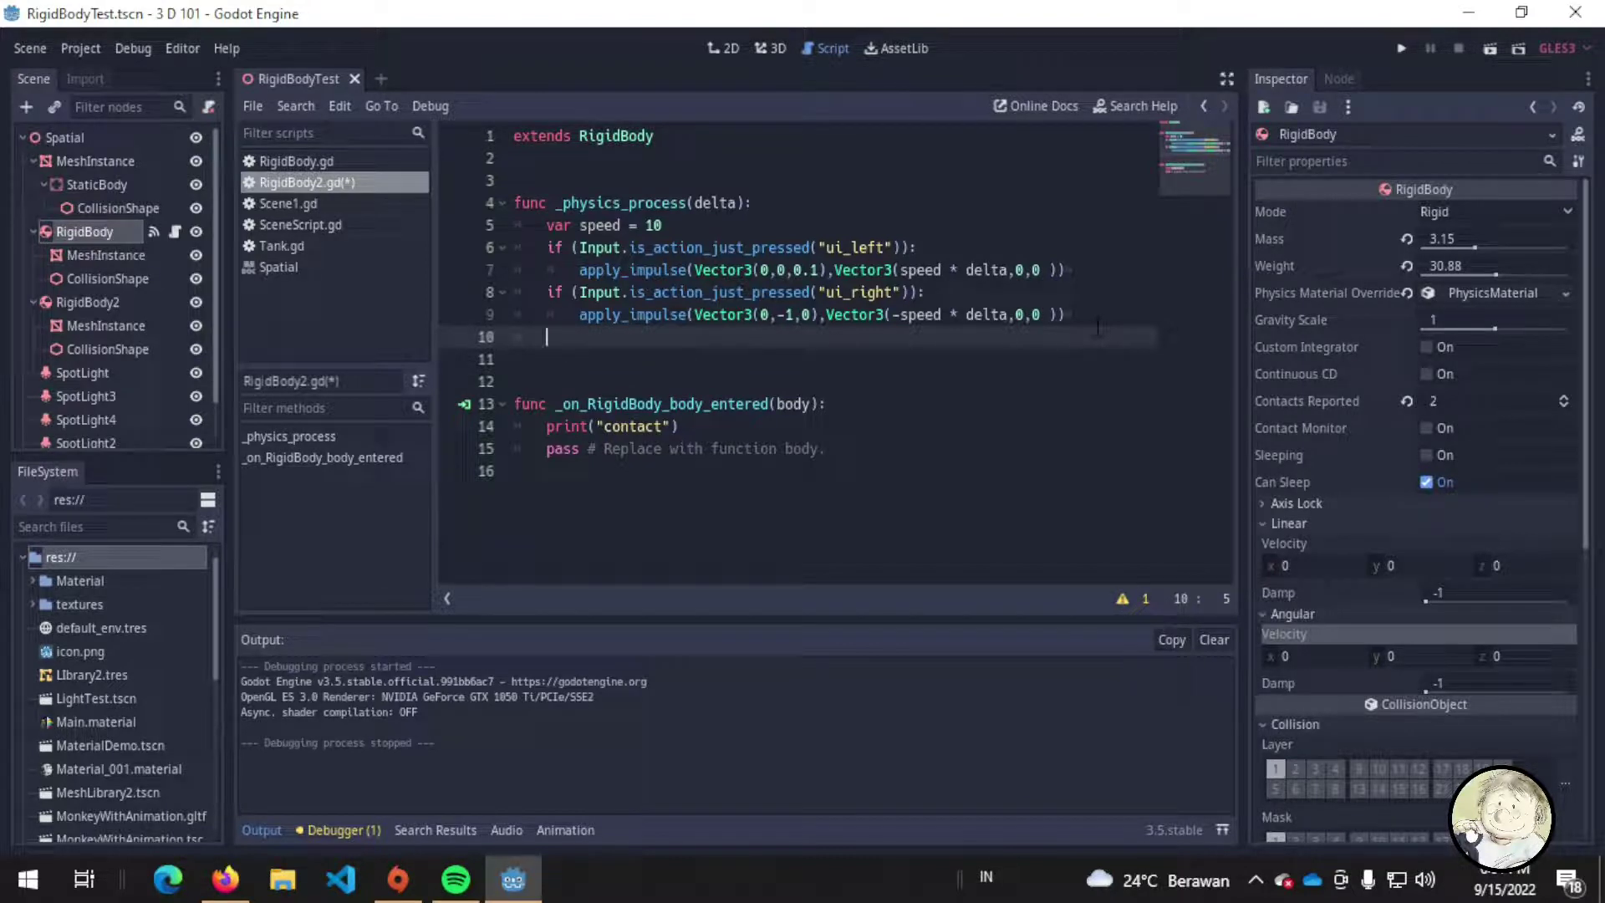
pyautogui.hotkey('shift', 'Up')
pyautogui.hotkey('shift', 'Up')
pyautogui.hotkey('shift', 'Up')
pyautogui.hotkey('shift', 'Up')
pyautogui.hotkey('ctrl', 'c')
pyautogui.hotkey('shift', 'Down')
pyautogui.hotkey('shift', 'Down')
pyautogui.hotkey('shift', 'Down')
pyautogui.hotkey('shift', 'Down')
pyautogui.hotkey('ctrl', 'v')
pyautogui.press('Up')
pyautogui.press('Up')
pyautogui.press('Up')
pyautogui.press('Right')
pyautogui.press('Right')
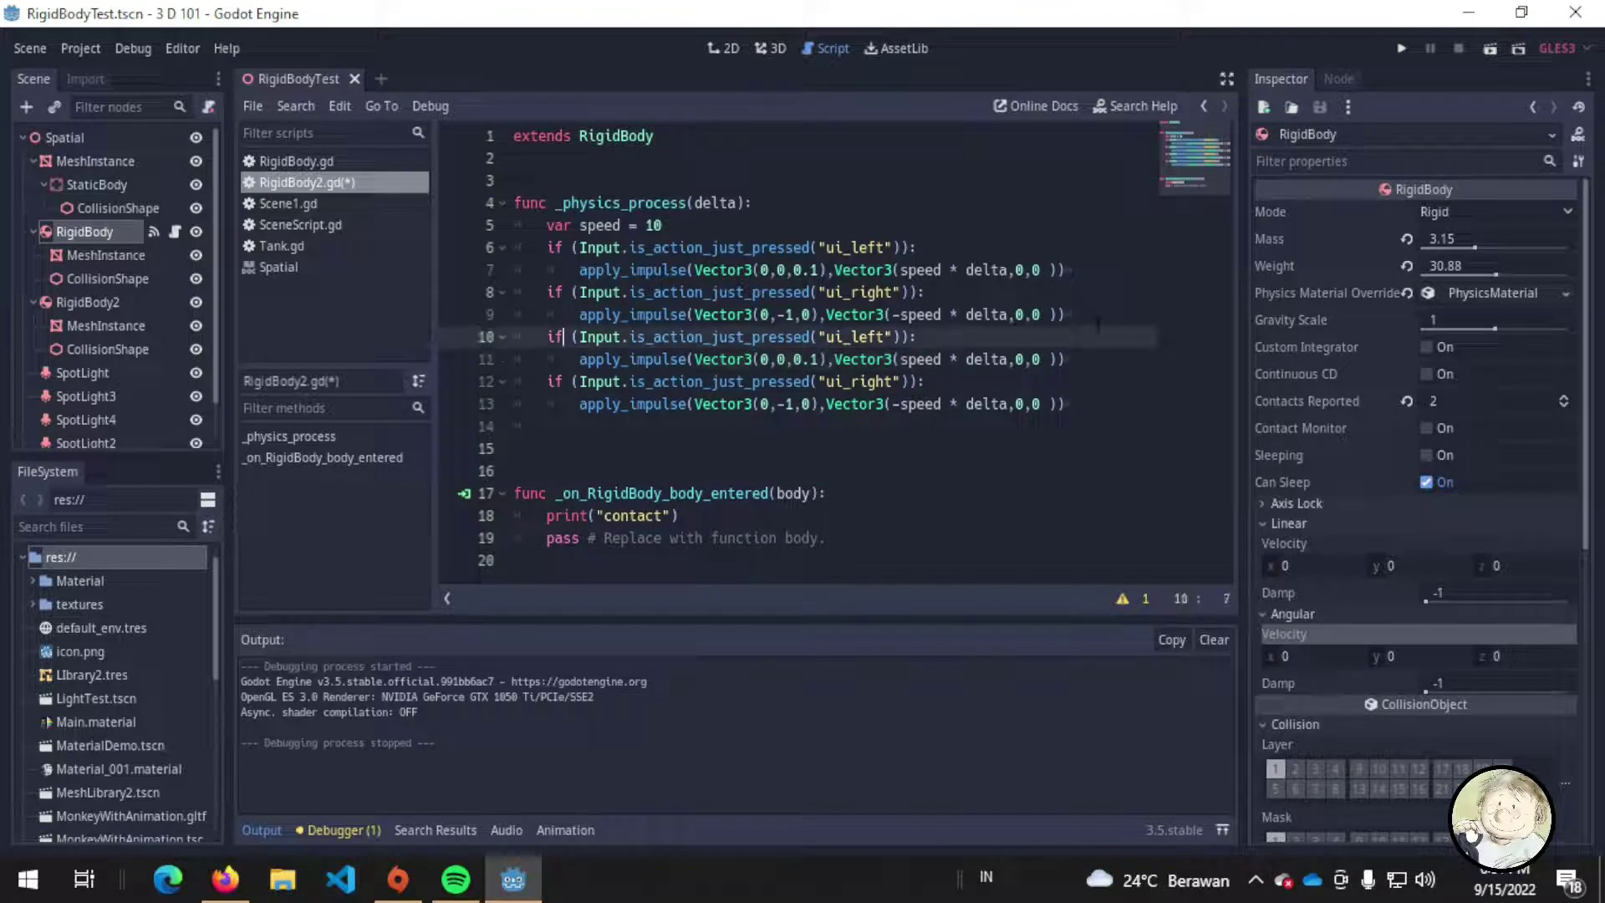
# - Rename the pasted actions to ui_up and ui_down and save the script
pyautogui.press('End')
pyautogui.press('Left')
pyautogui.press('Left')
pyautogui.press('Left')
pyautogui.press('Left')
pyautogui.press('Left')
pyautogui.press('Delete')
pyautogui.press('BackSpace')
pyautogui.press('BackSpace')
pyautogui.press('BackSpace')
pyautogui.write('up')
pyautogui.press('Down')
pyautogui.press('Down')
pyautogui.press('Delete')
pyautogui.press('Delete')
pyautogui.press('Delete')
pyautogui.press('BackSpace')
pyautogui.press('BackSpace')
pyautogui.write('d')
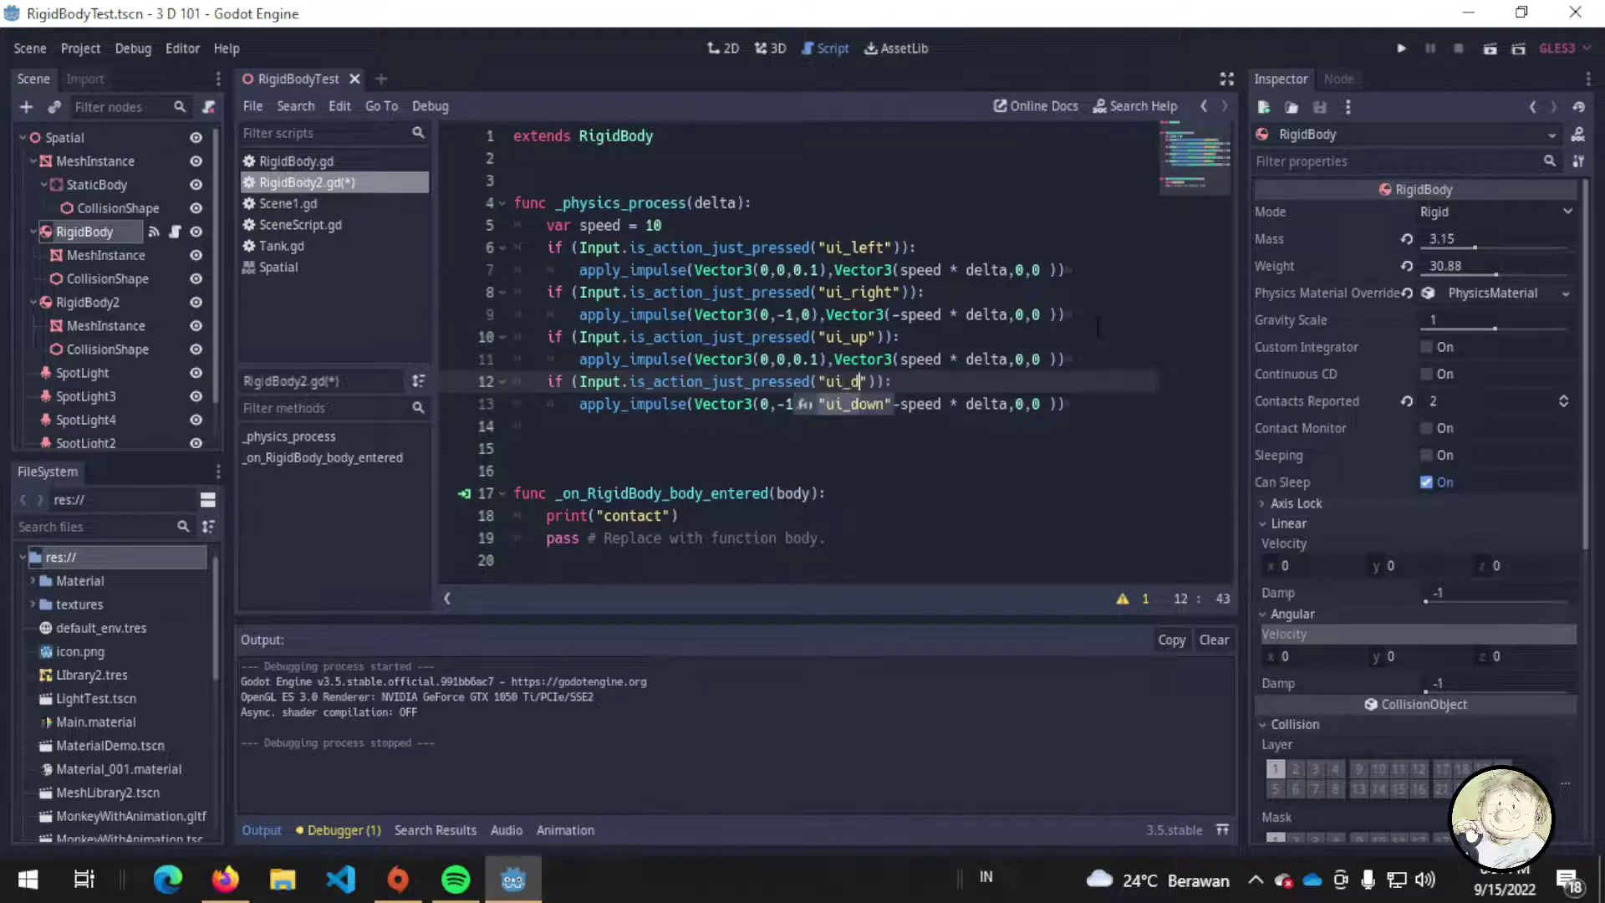
pyautogui.press('Return')
pyautogui.hotkey('ctrl', 's')
# - Replace apply_impulse with add_central_force on line 11
pyautogui.press('Down')
pyautogui.press('Left')
pyautogui.press('Left')
pyautogui.press('Left')
pyautogui.press('Left')
pyautogui.press('Left')
pyautogui.press('Left')
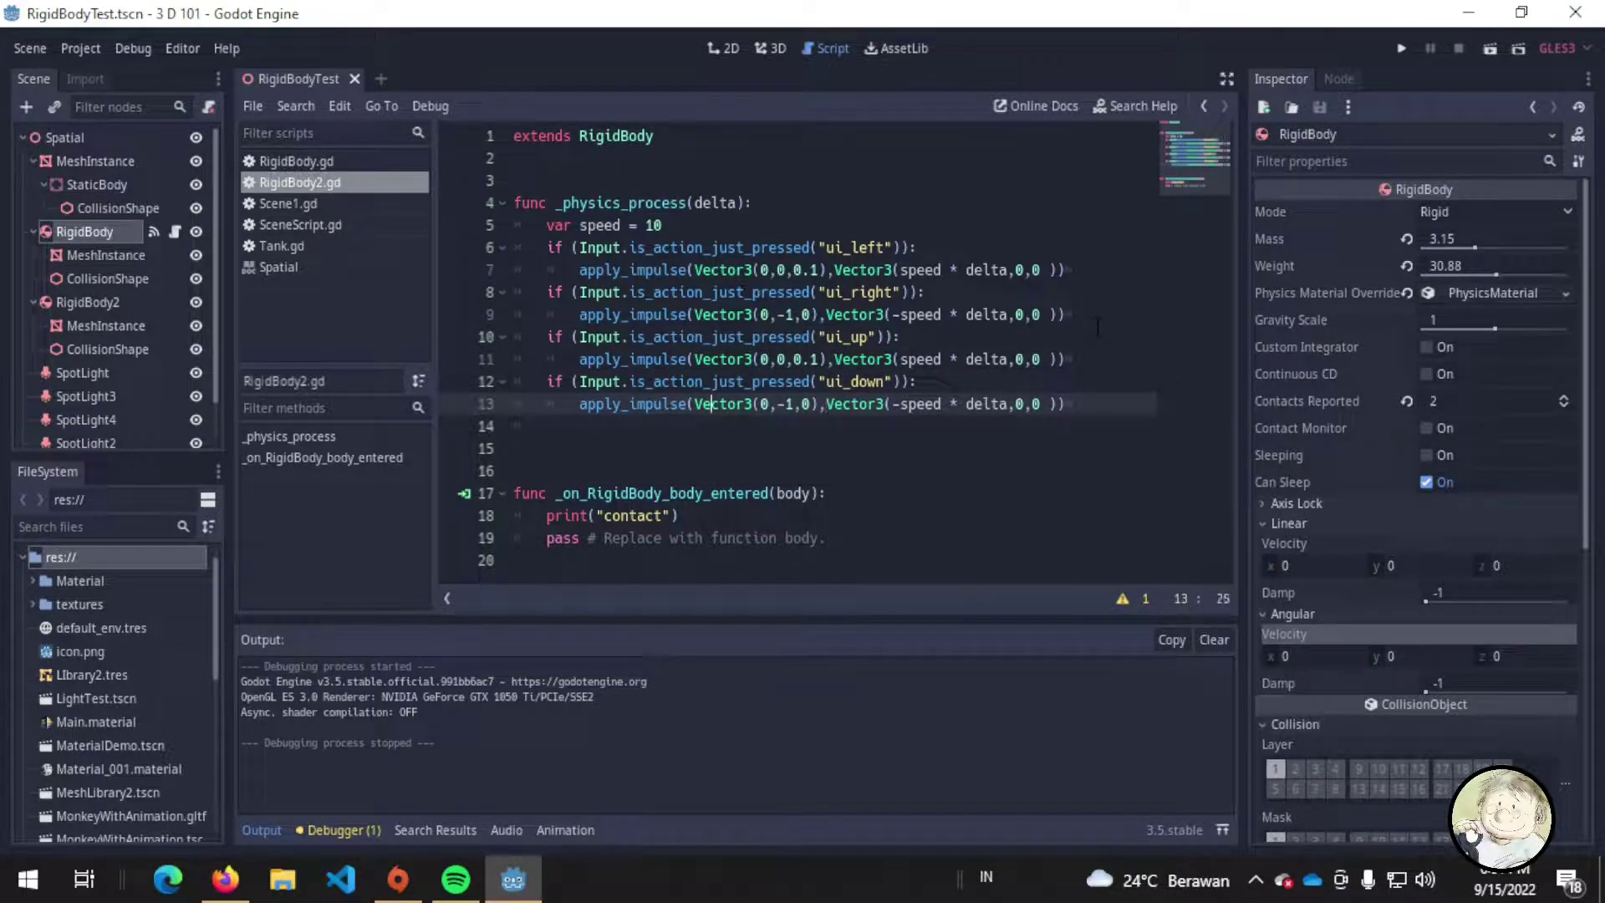
pyautogui.press('Up')
pyautogui.press('Up')
pyautogui.press('Left')
pyautogui.press('Left')
pyautogui.press('Left')
pyautogui.hotkey('ctrl', 'shift', 'Left')
pyautogui.press('BackSpace')
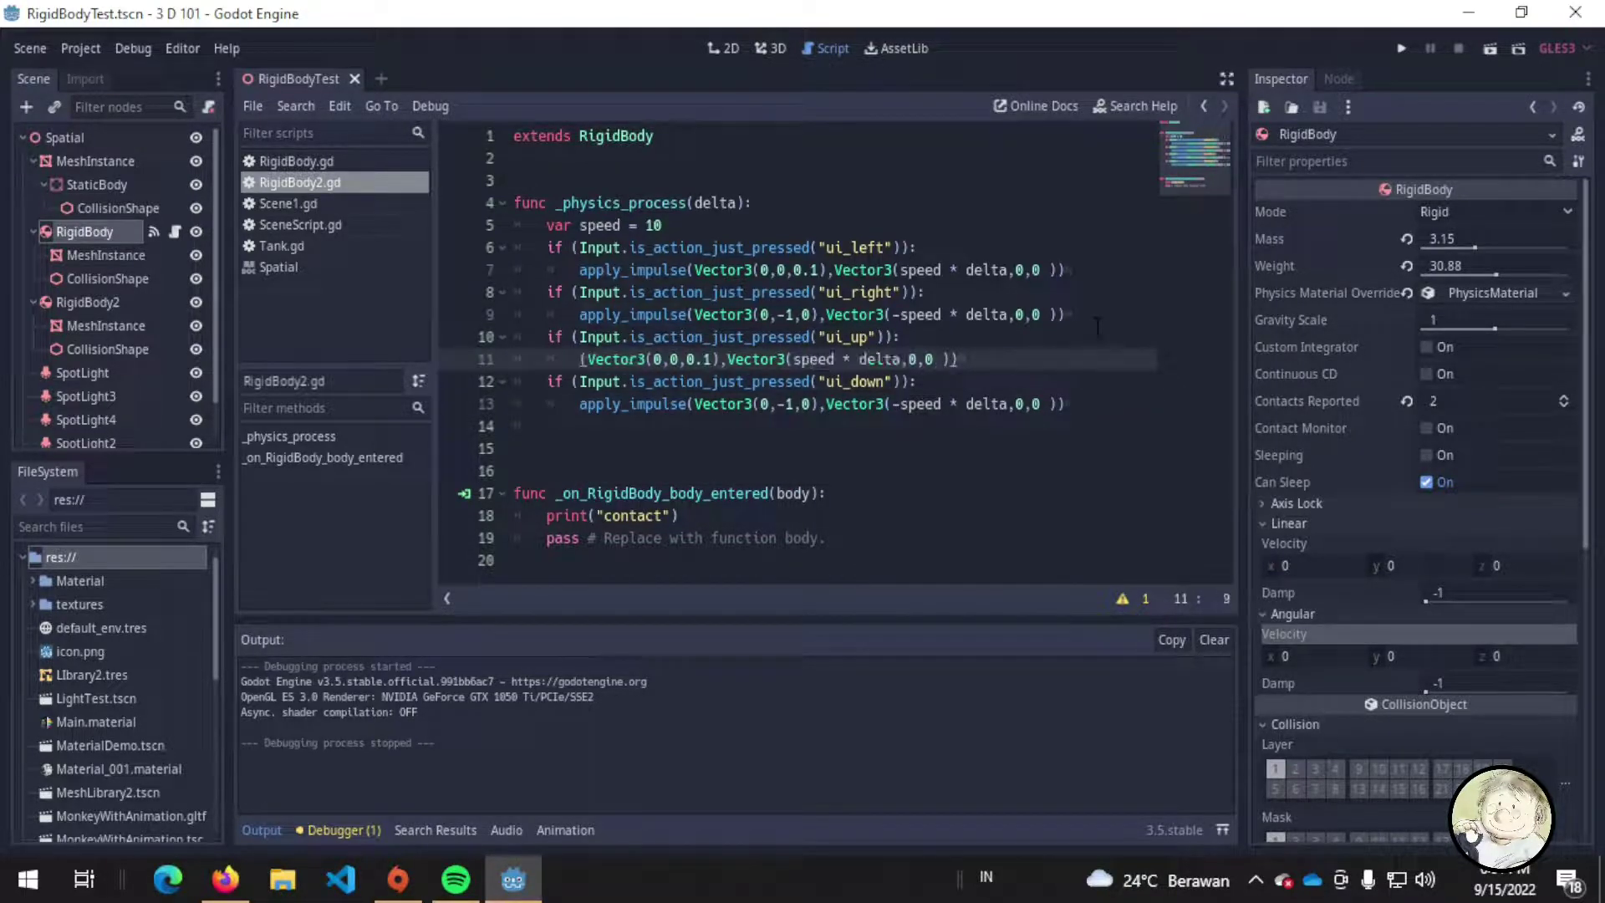
pyautogui.write('add_c')
pyautogui.press('Return')
# - Remove the extra position Vector3 from line 11's add_central_force call and save
pyautogui.hotkey('ctrl', 's')
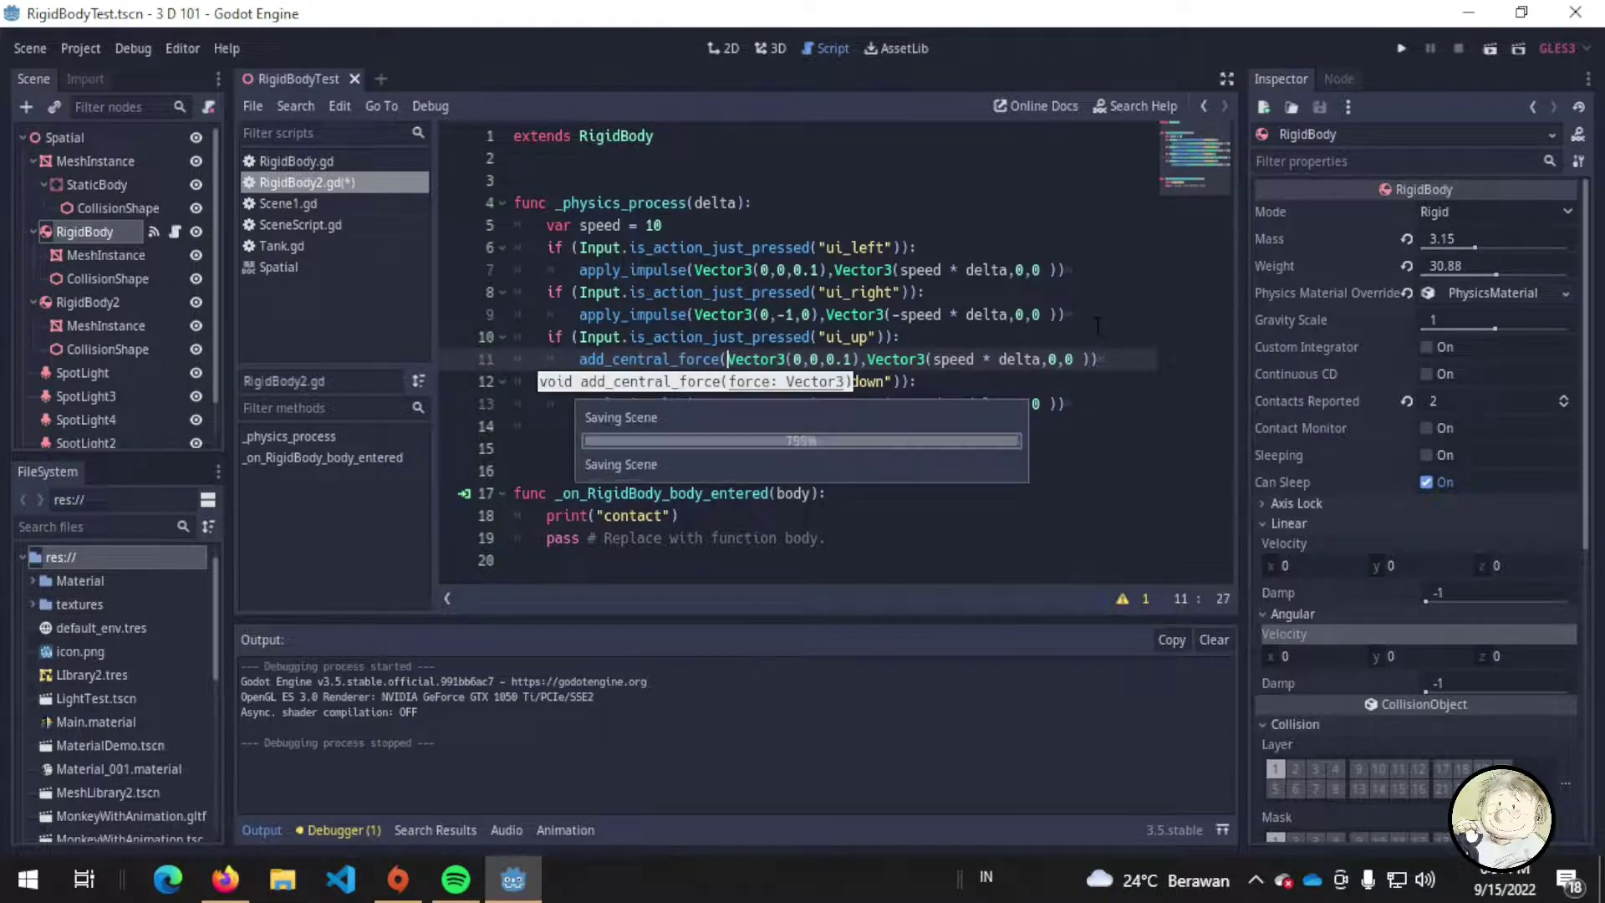
pyautogui.press('Right')
pyautogui.press('Right')
pyautogui.press('Right')
pyautogui.press('Right')
pyautogui.press('Right')
pyautogui.press('Right')
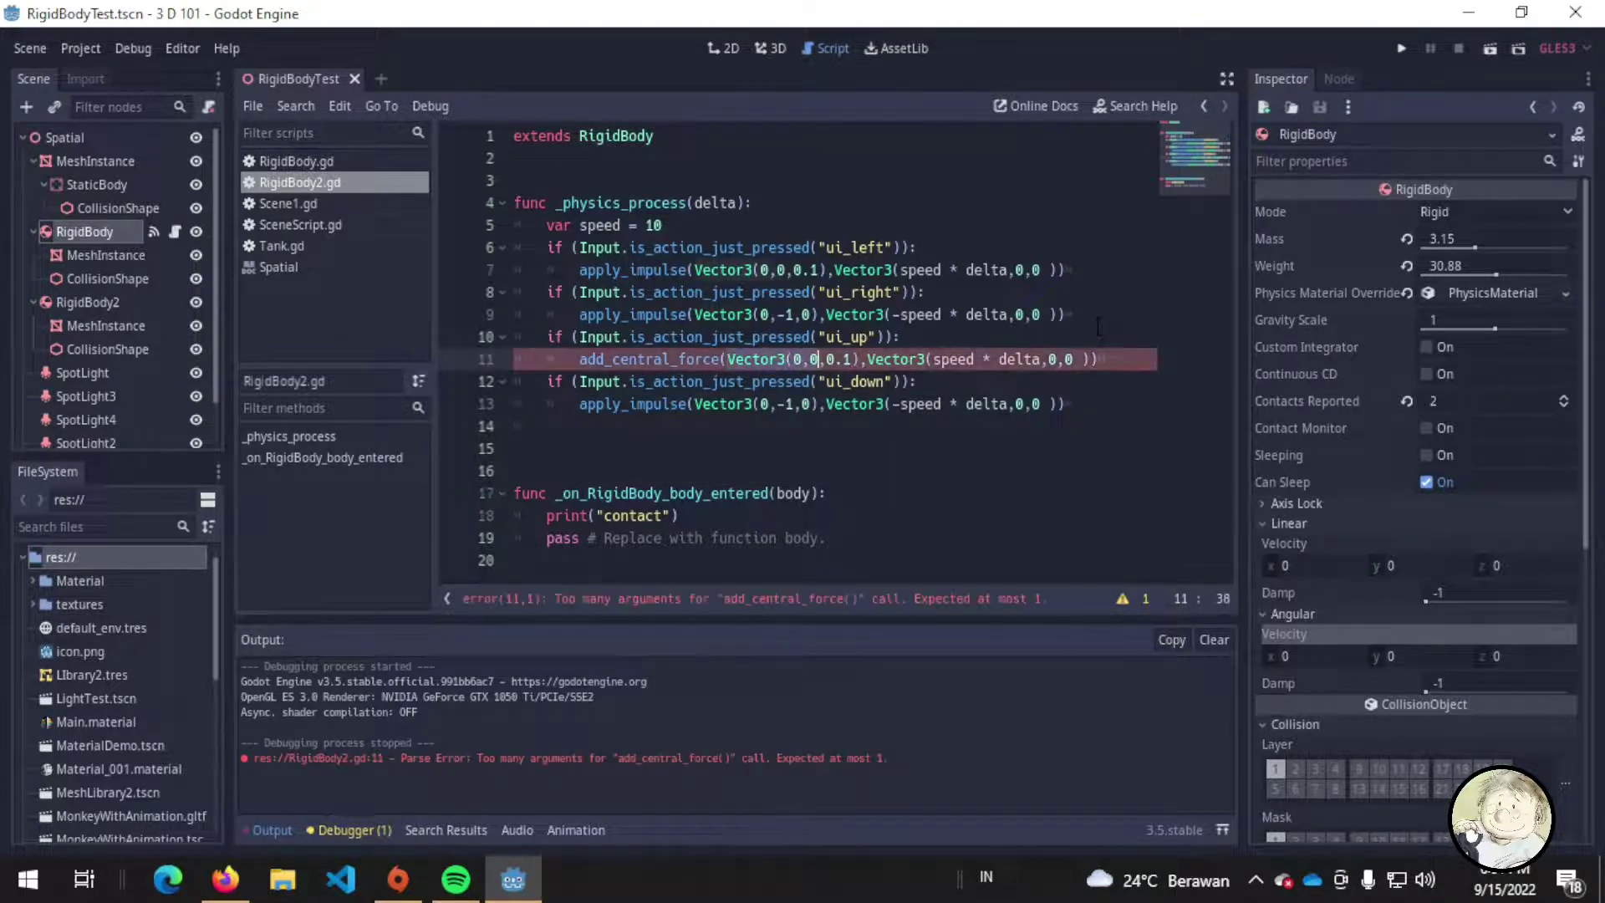
pyautogui.press('Right')
pyautogui.press('Right')
pyautogui.press('Right')
pyautogui.press('Right')
pyautogui.press('Right')
pyautogui.press('Left')
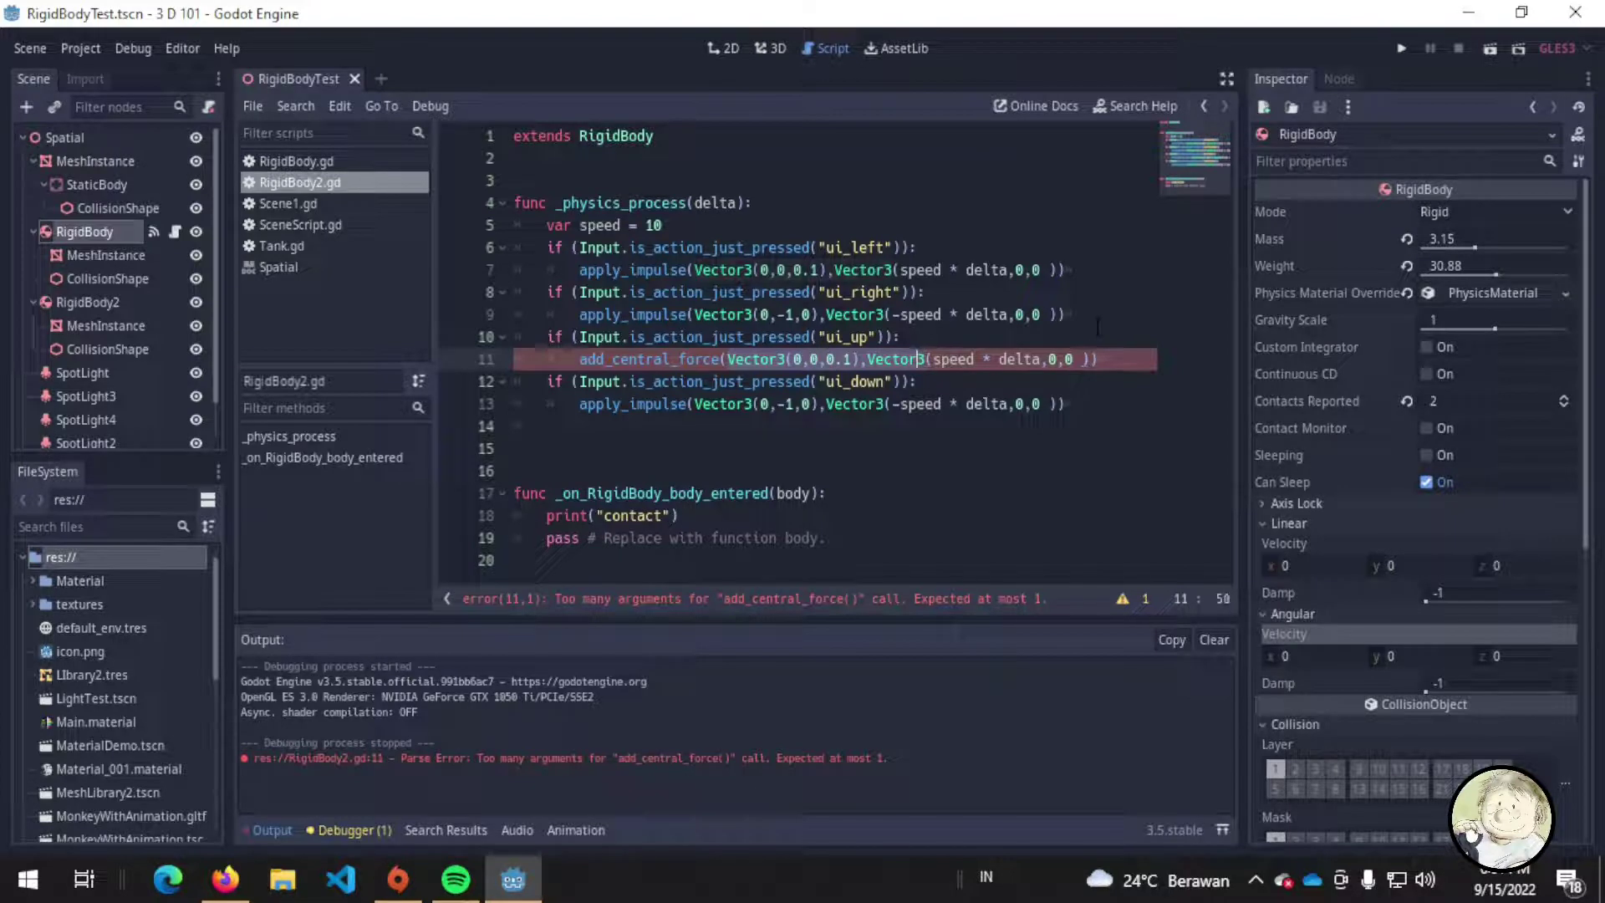
pyautogui.press('Left')
pyautogui.press('Left')
pyautogui.press('Left')
pyautogui.press('Left')
pyautogui.press('Left')
pyautogui.press('Left')
pyautogui.press('BackSpace')
pyautogui.press('BackSpace')
pyautogui.press('BackSpace')
pyautogui.hotkey('ctrl', 's')
pyautogui.press('Down')
pyautogui.press('Down')
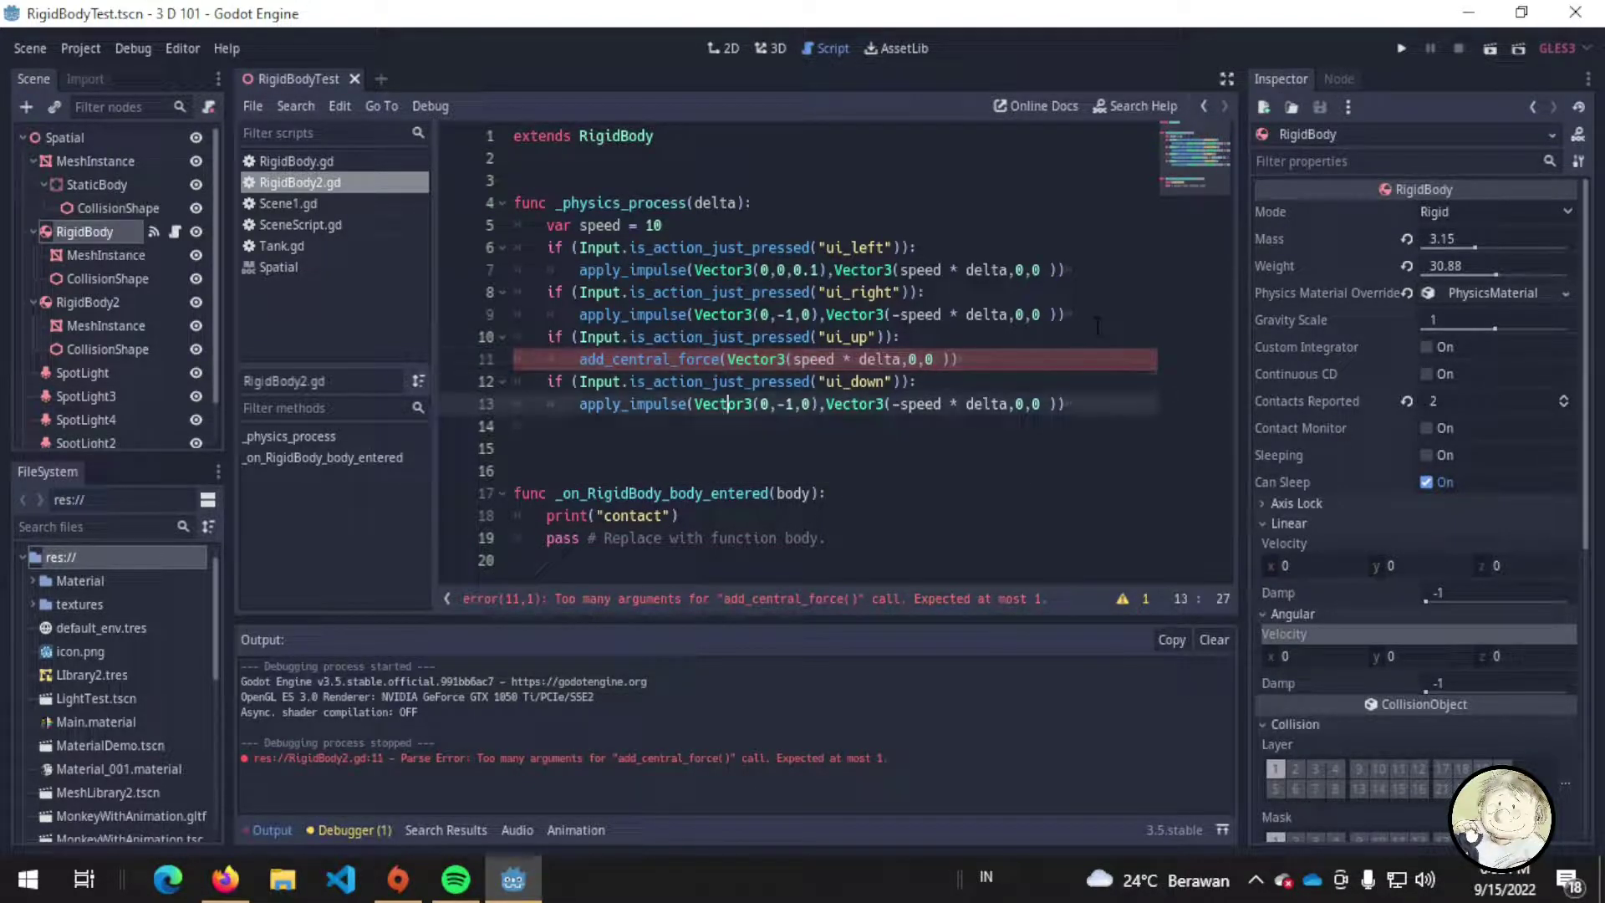
# - Switch line 13 to add_central_force and delete its extra position vector
pyautogui.hotkey('ctrl', 'Left')
pyautogui.press('Home')
pyautogui.hotkey('ctrl', 'shift', 'Right')
pyautogui.press('Delete')
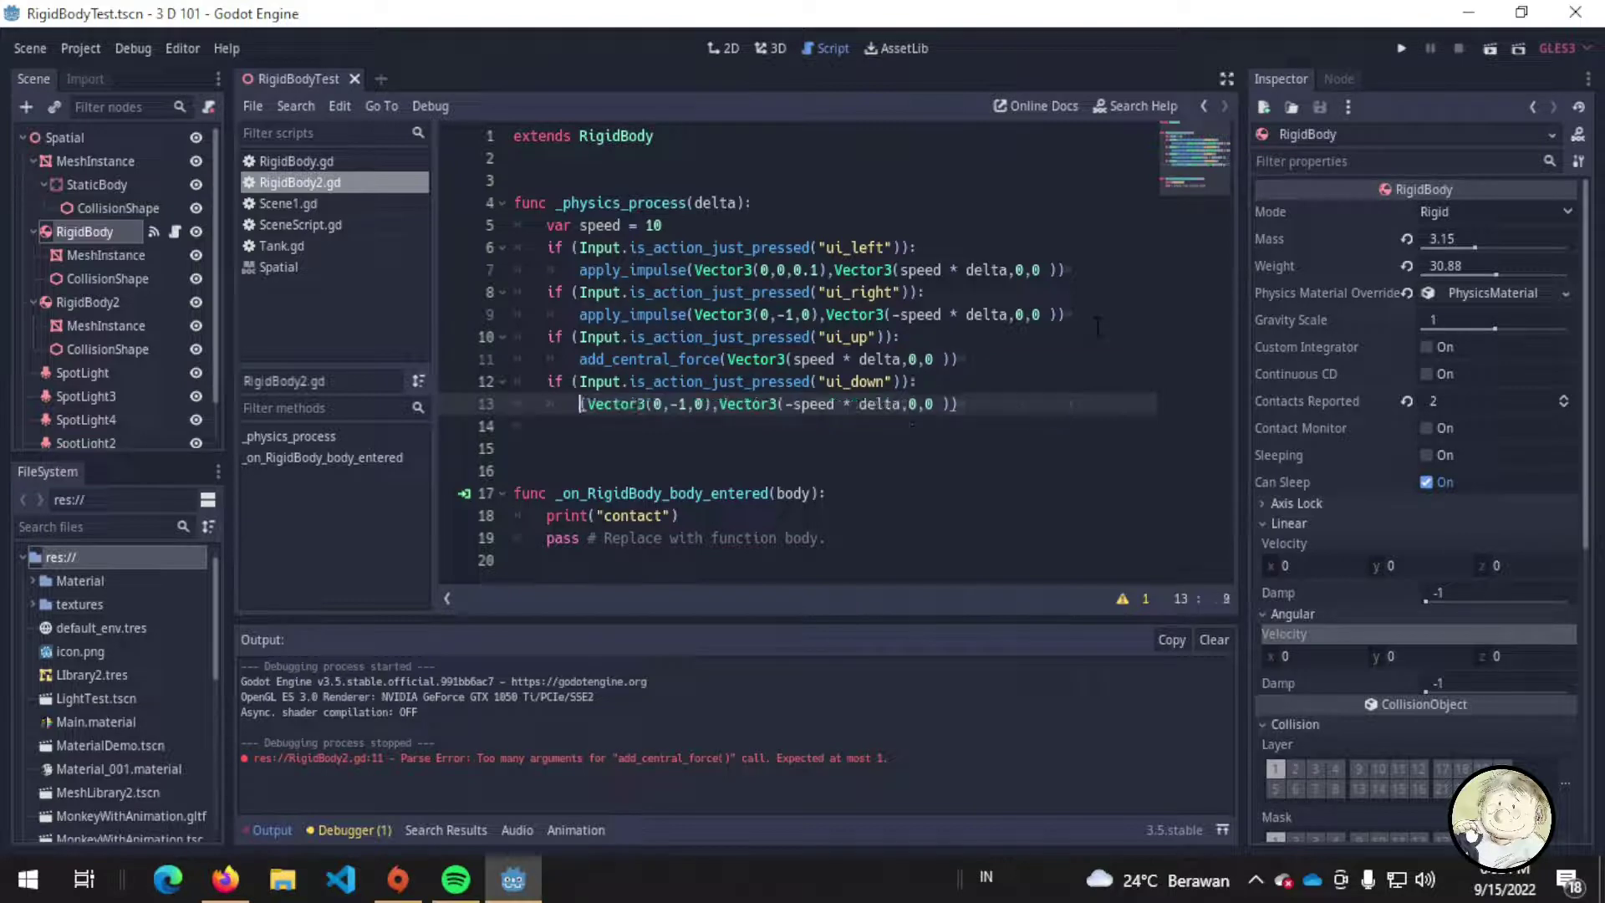
pyautogui.write('add_c')
pyautogui.press('Return')
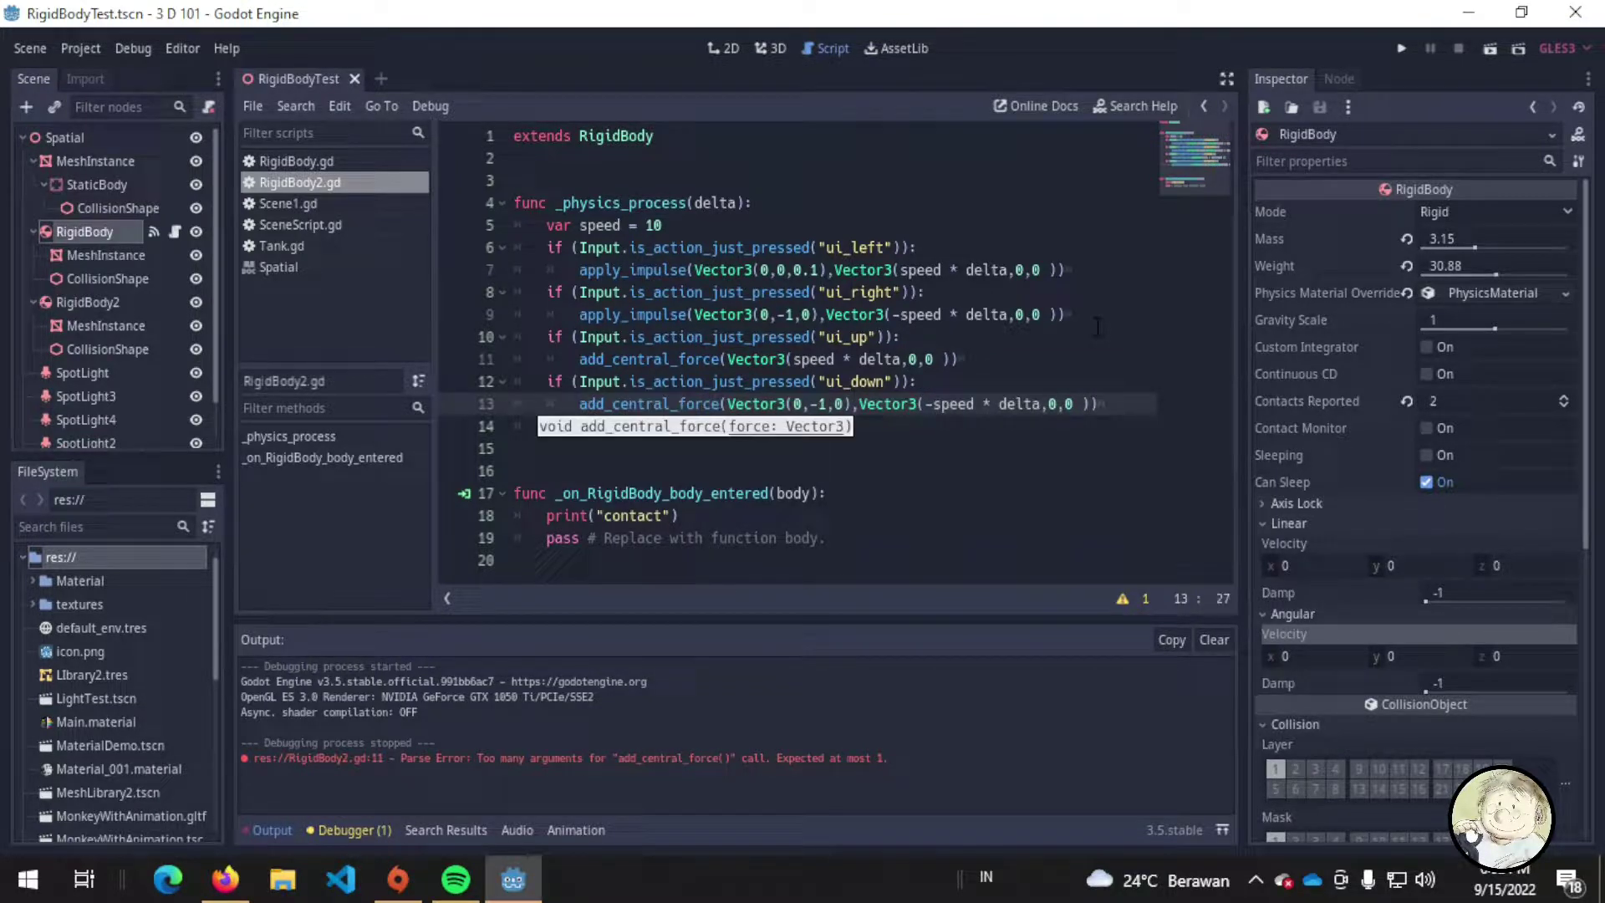
pyautogui.hotkey('ctrl', 'Right')
pyautogui.hotkey('ctrl', 'Right')
pyautogui.hotkey('ctrl', 'Right')
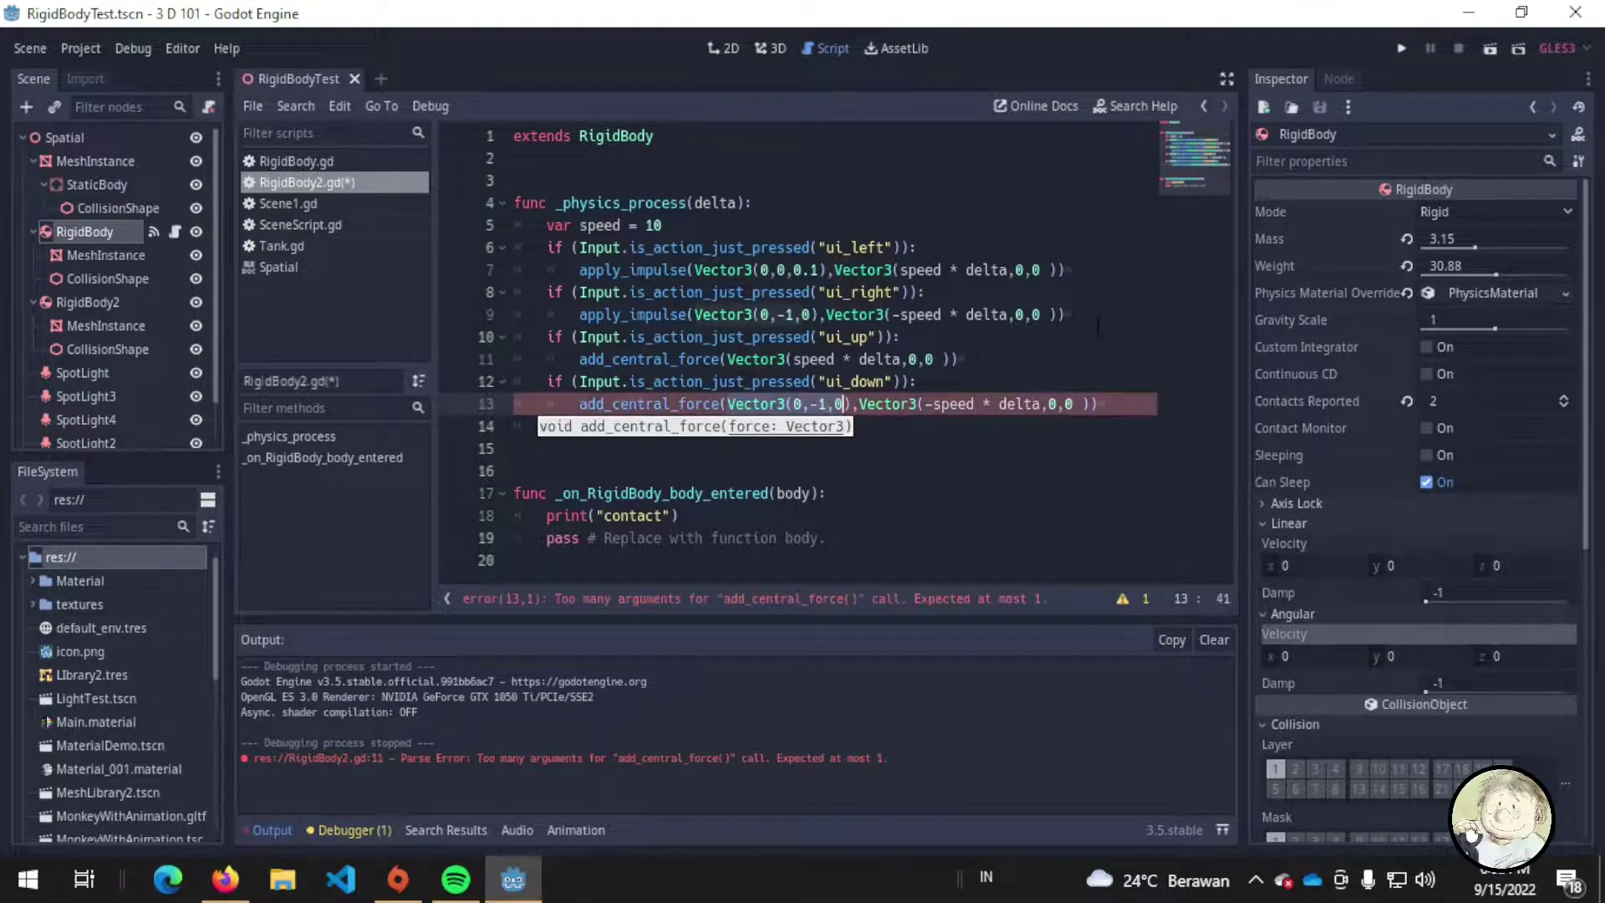
pyautogui.press('Left')
pyautogui.press('Left')
pyautogui.press('Left')
pyautogui.press('Left')
pyautogui.press('Left')
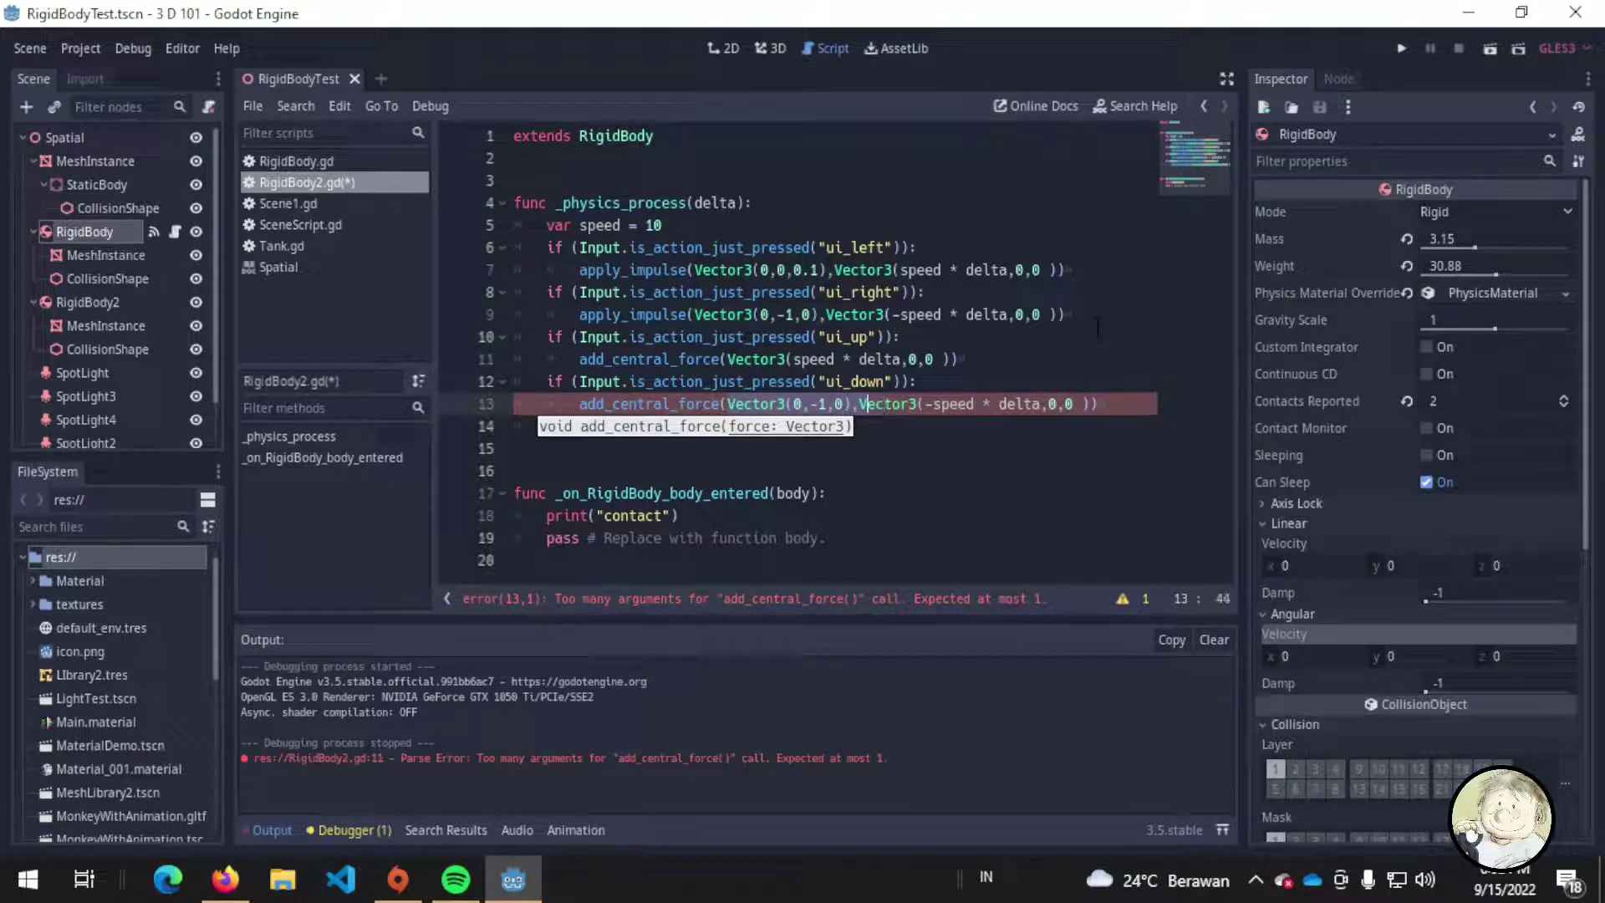
pyautogui.press('BackSpace')
pyautogui.press('BackSpace')
pyautogui.press('BackSpace')
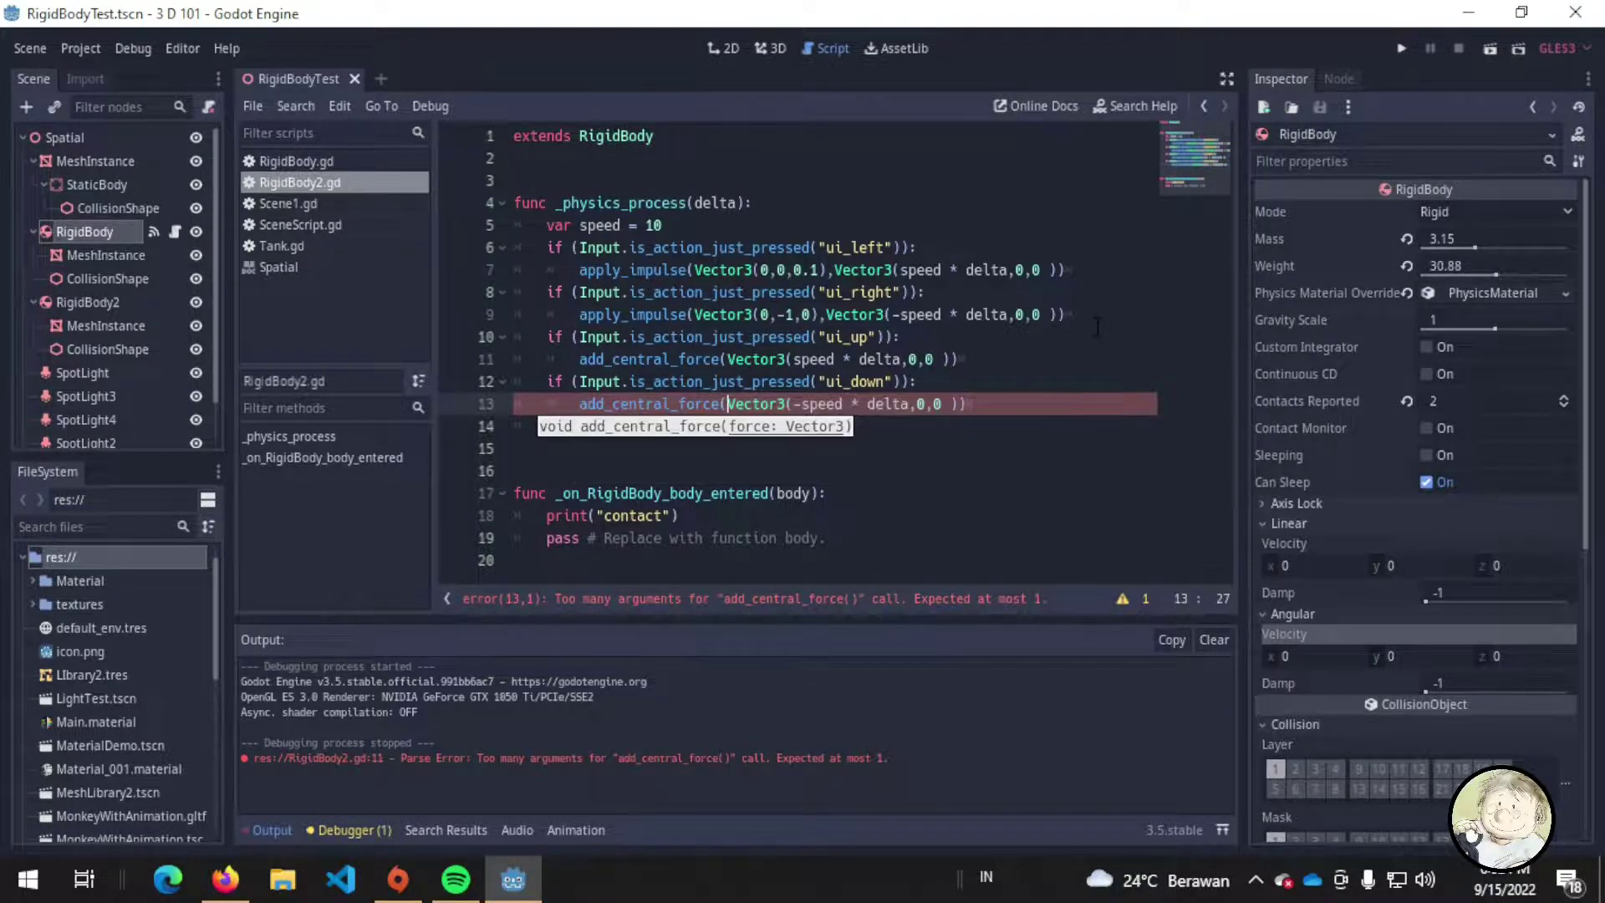
pyautogui.click(1056, 454)
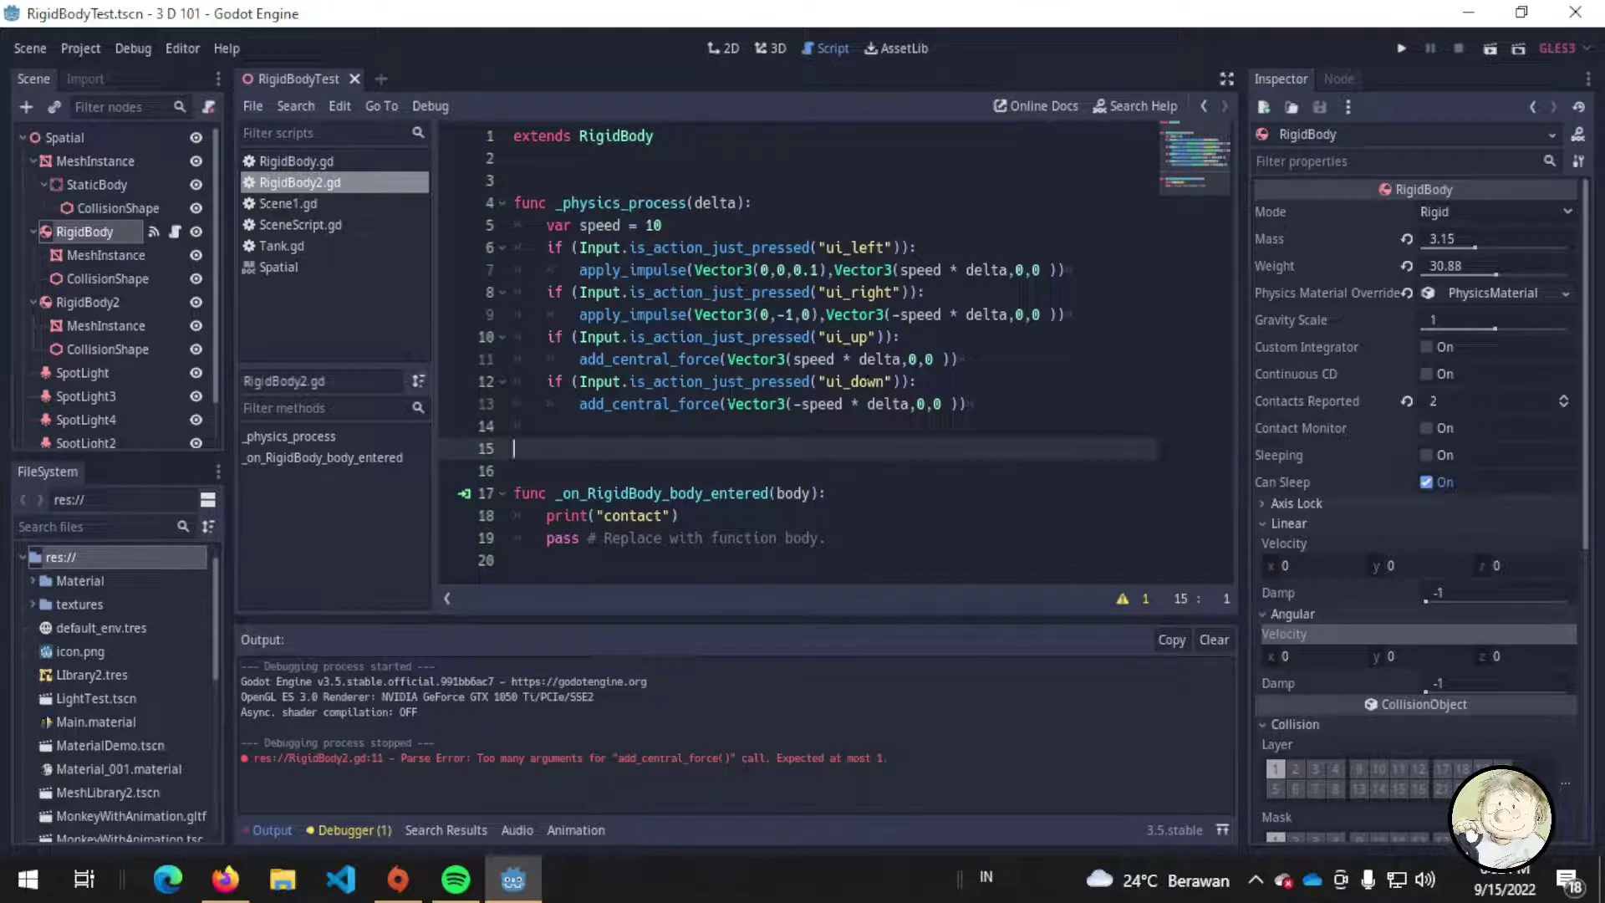
# - Delete '* delta' from both force calls on lines 11 and 13, then run the game
pyautogui.click(904, 358)
pyautogui.press('BackSpace')
pyautogui.press('BackSpace')
pyautogui.press('BackSpace')
pyautogui.press('BackSpace')
pyautogui.press('BackSpace')
pyautogui.press('BackSpace')
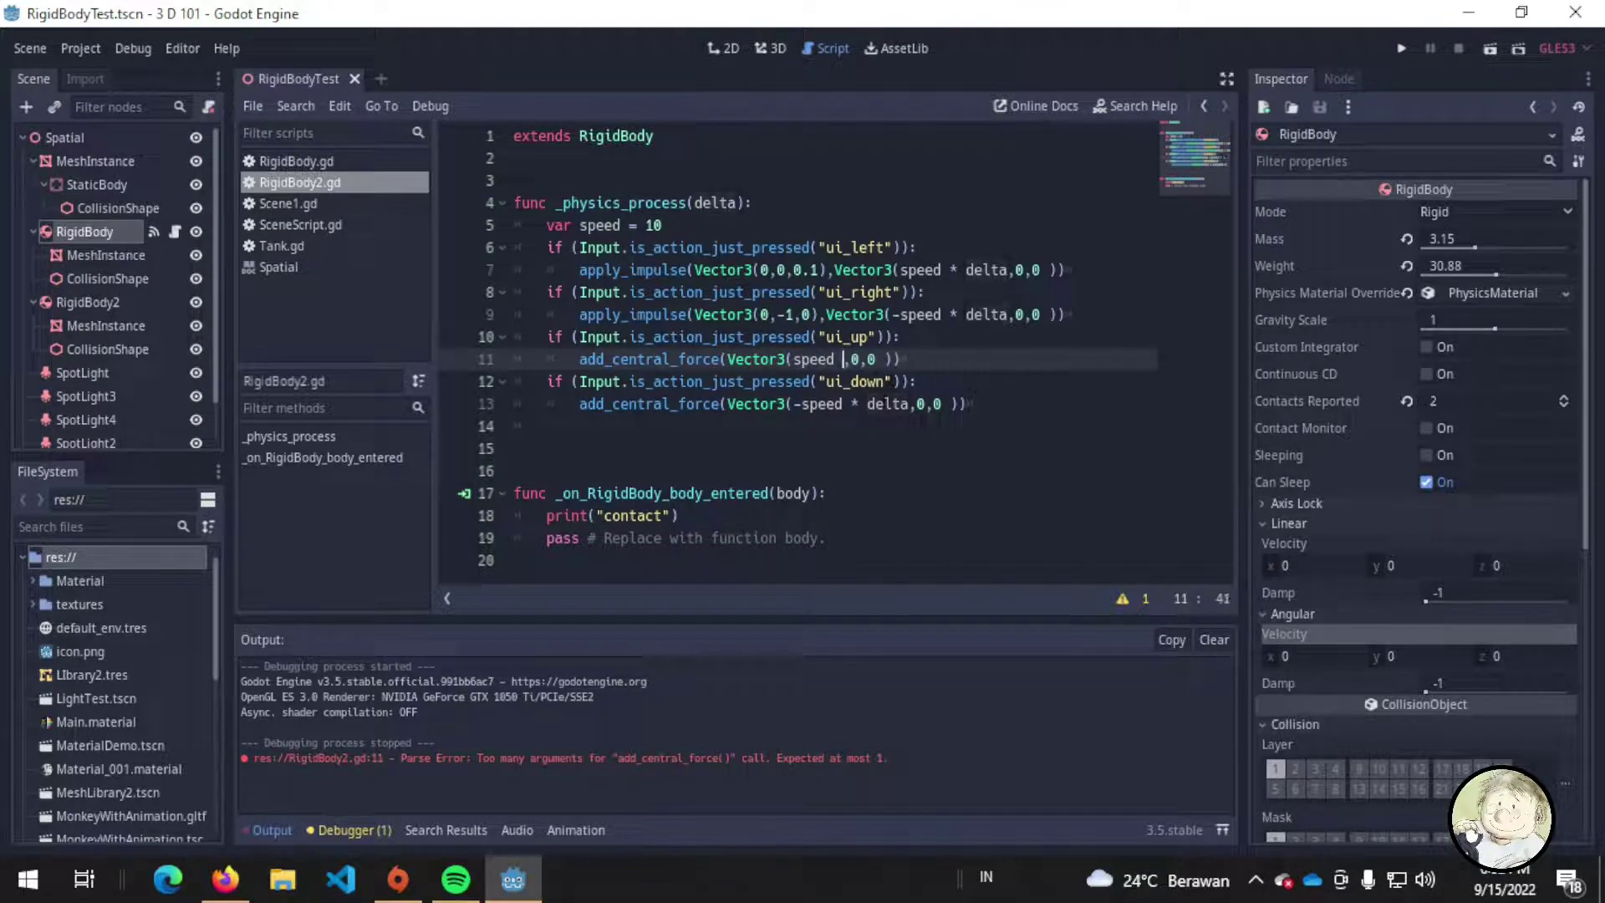
pyautogui.doubleClick(885, 404)
pyautogui.press('BackSpace')
pyautogui.press('BackSpace')
pyautogui.press('BackSpace')
pyautogui.press('Down')
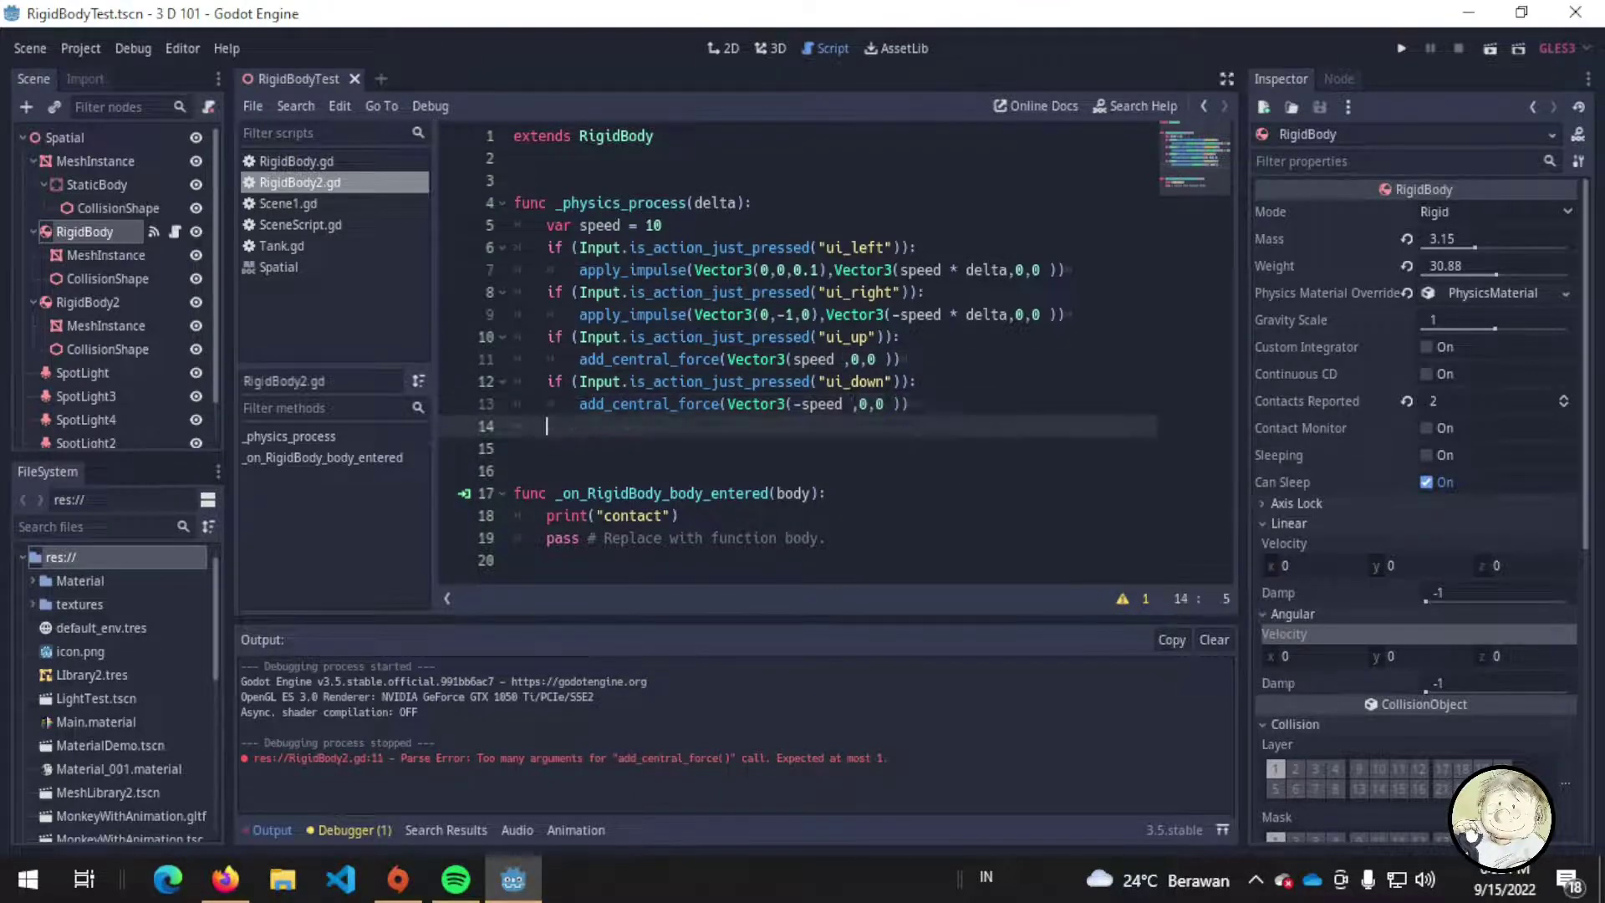
pyautogui.click(1402, 49)
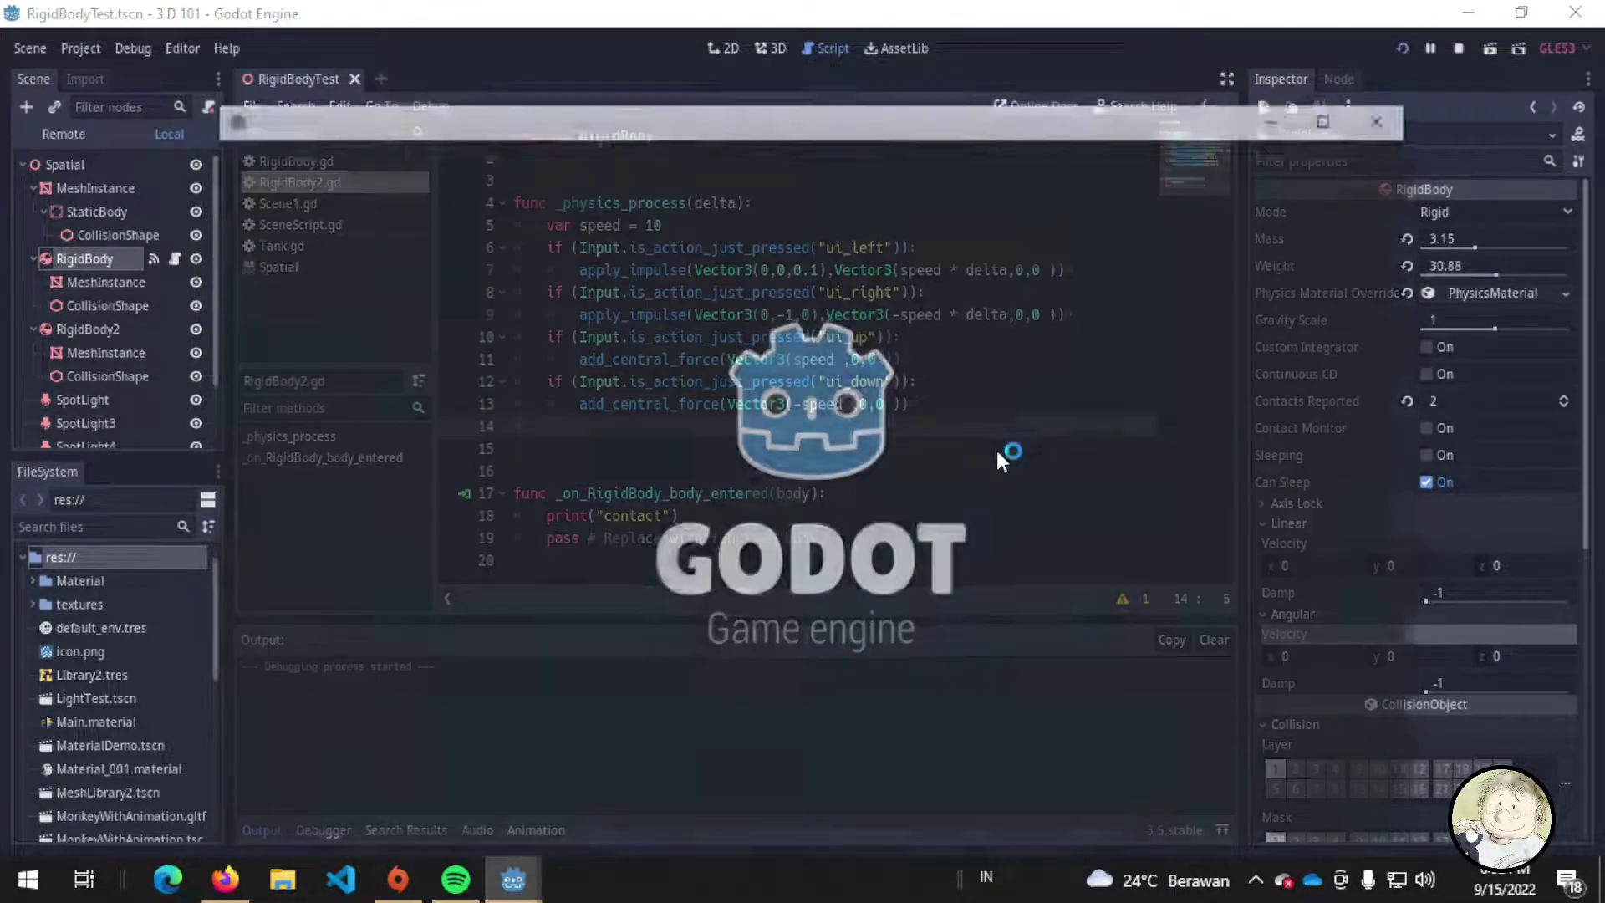
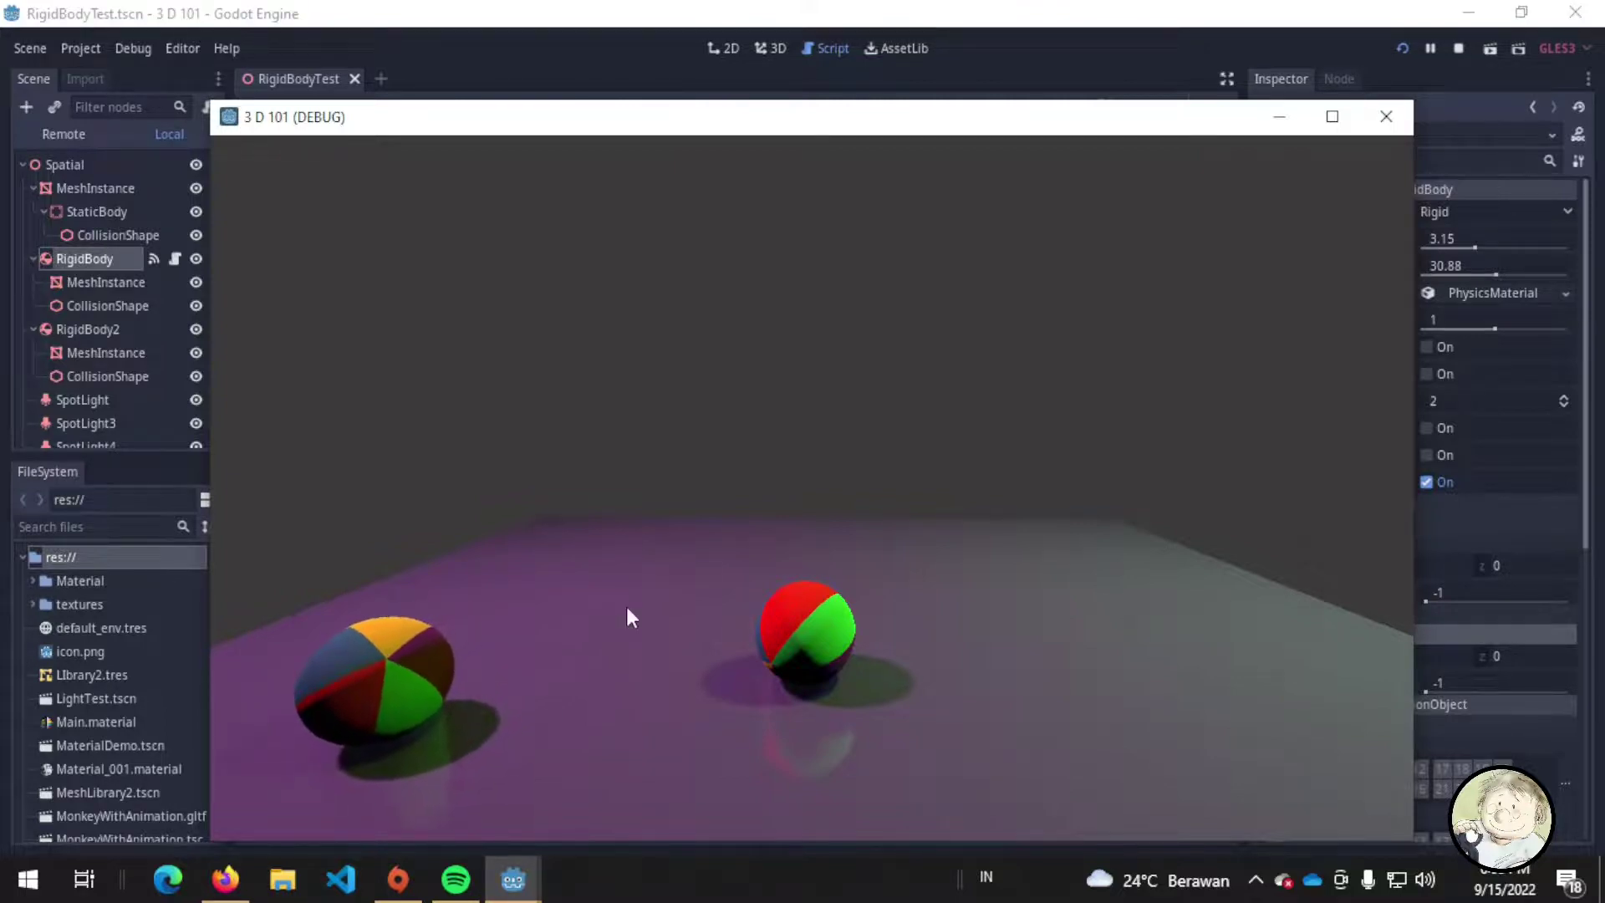
# - Close the 3D 101 (DEBUG) game window to stop the scene, then bring up the Project options
pyautogui.click(1383, 116)
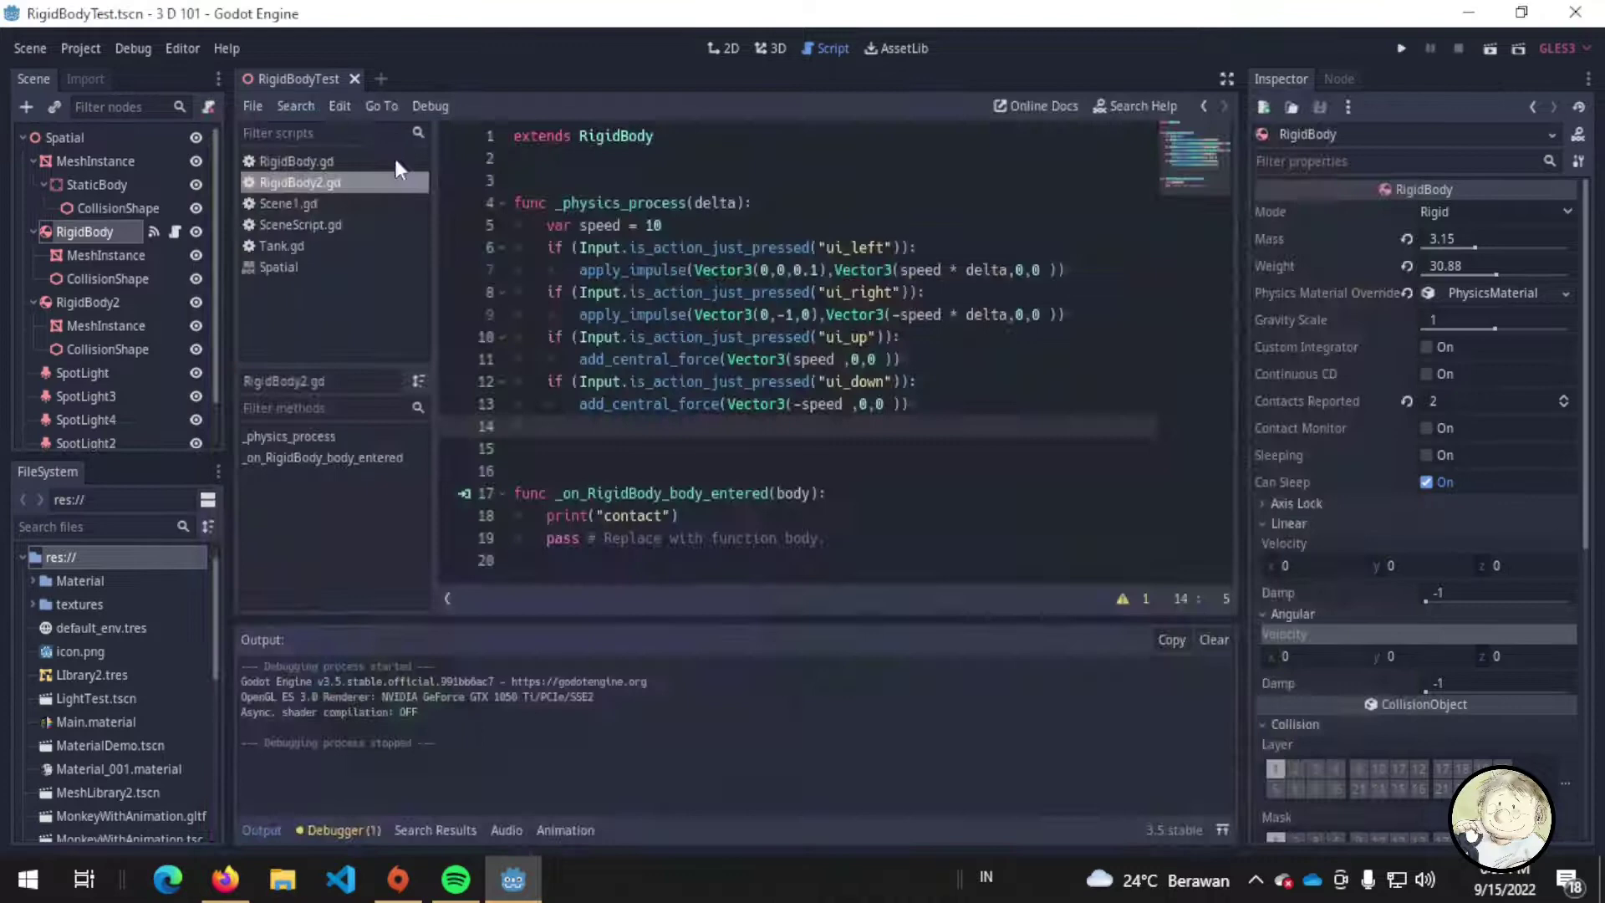
pyautogui.click(89, 46)
pyautogui.click(98, 77)
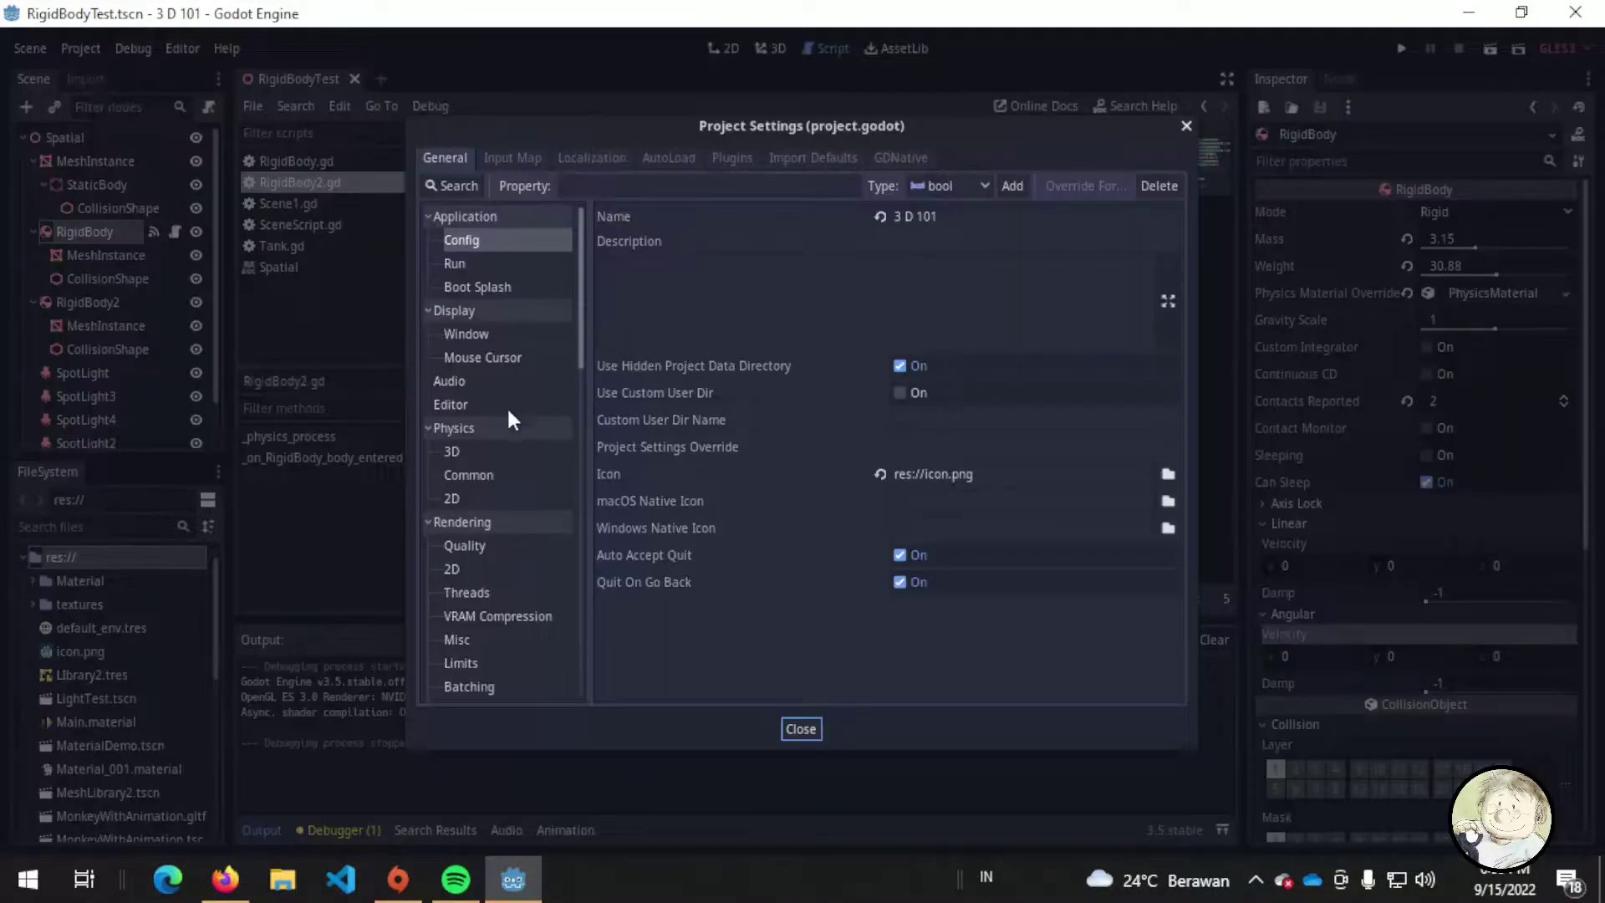
pyautogui.click(498, 433)
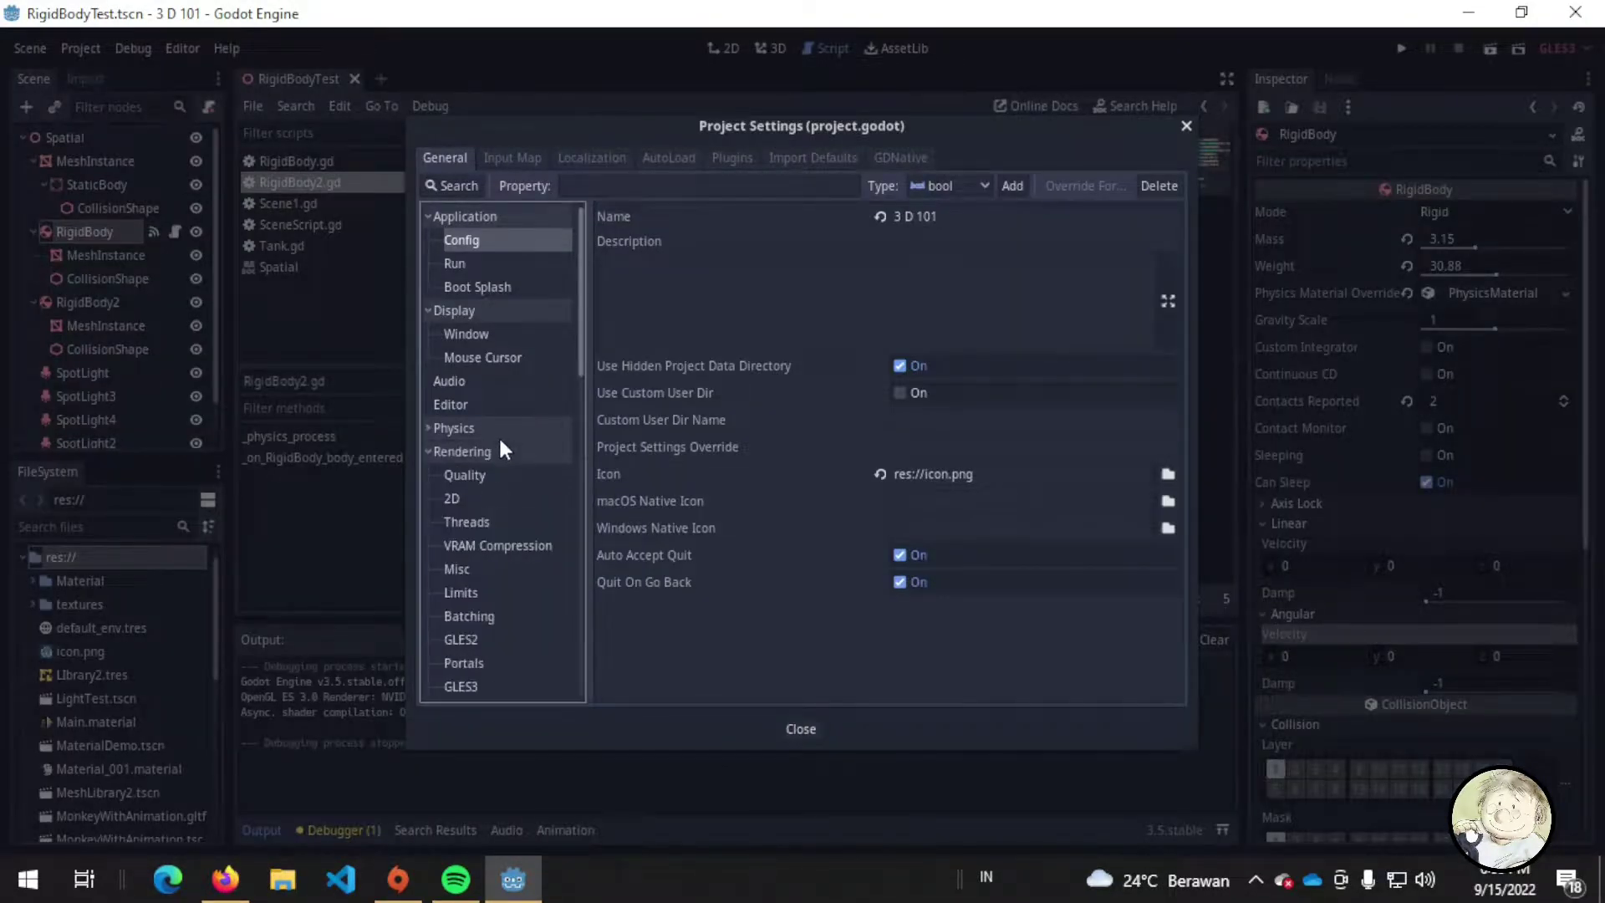
pyautogui.click(496, 436)
pyautogui.click(488, 451)
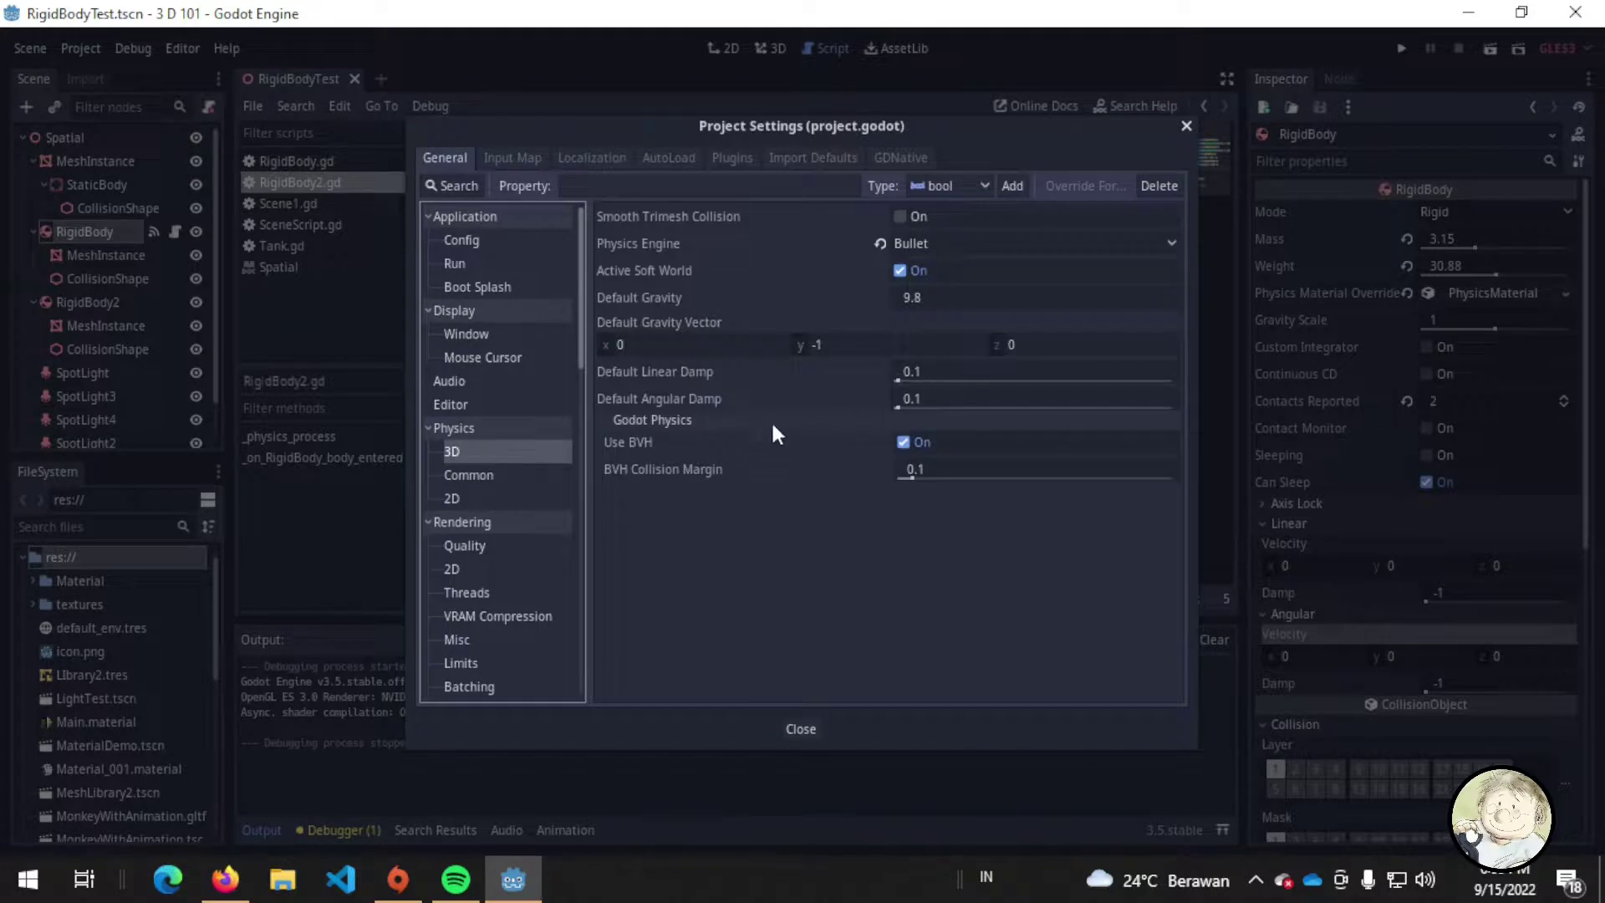
pyautogui.moveTo(707, 375)
pyautogui.moveTo(694, 404)
pyautogui.moveTo(762, 377)
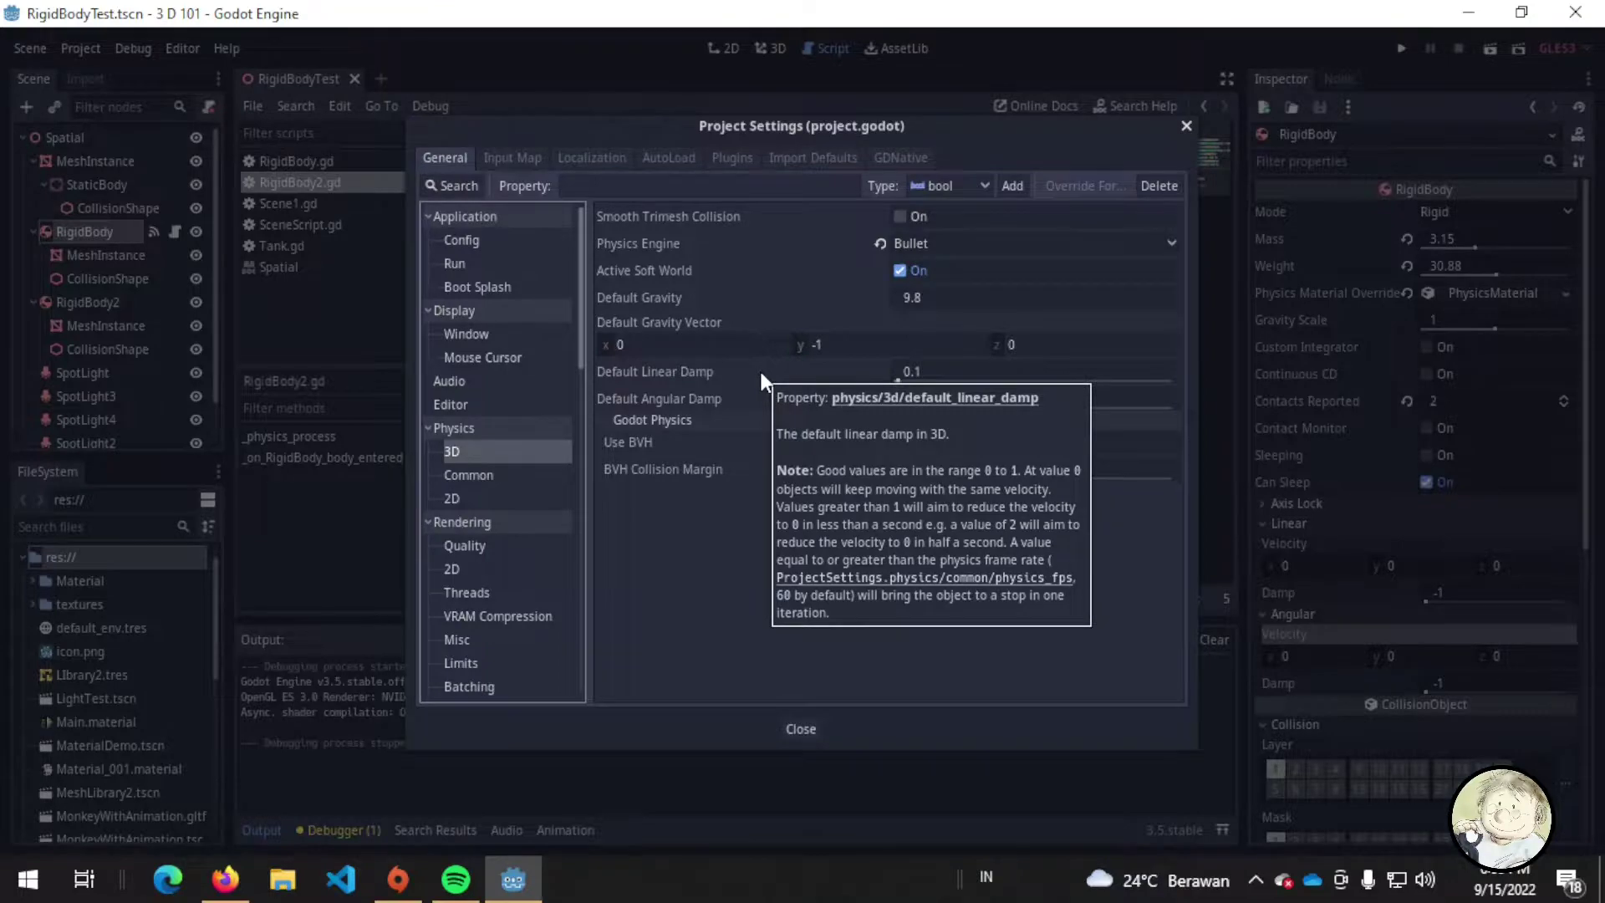
pyautogui.press('Escape')
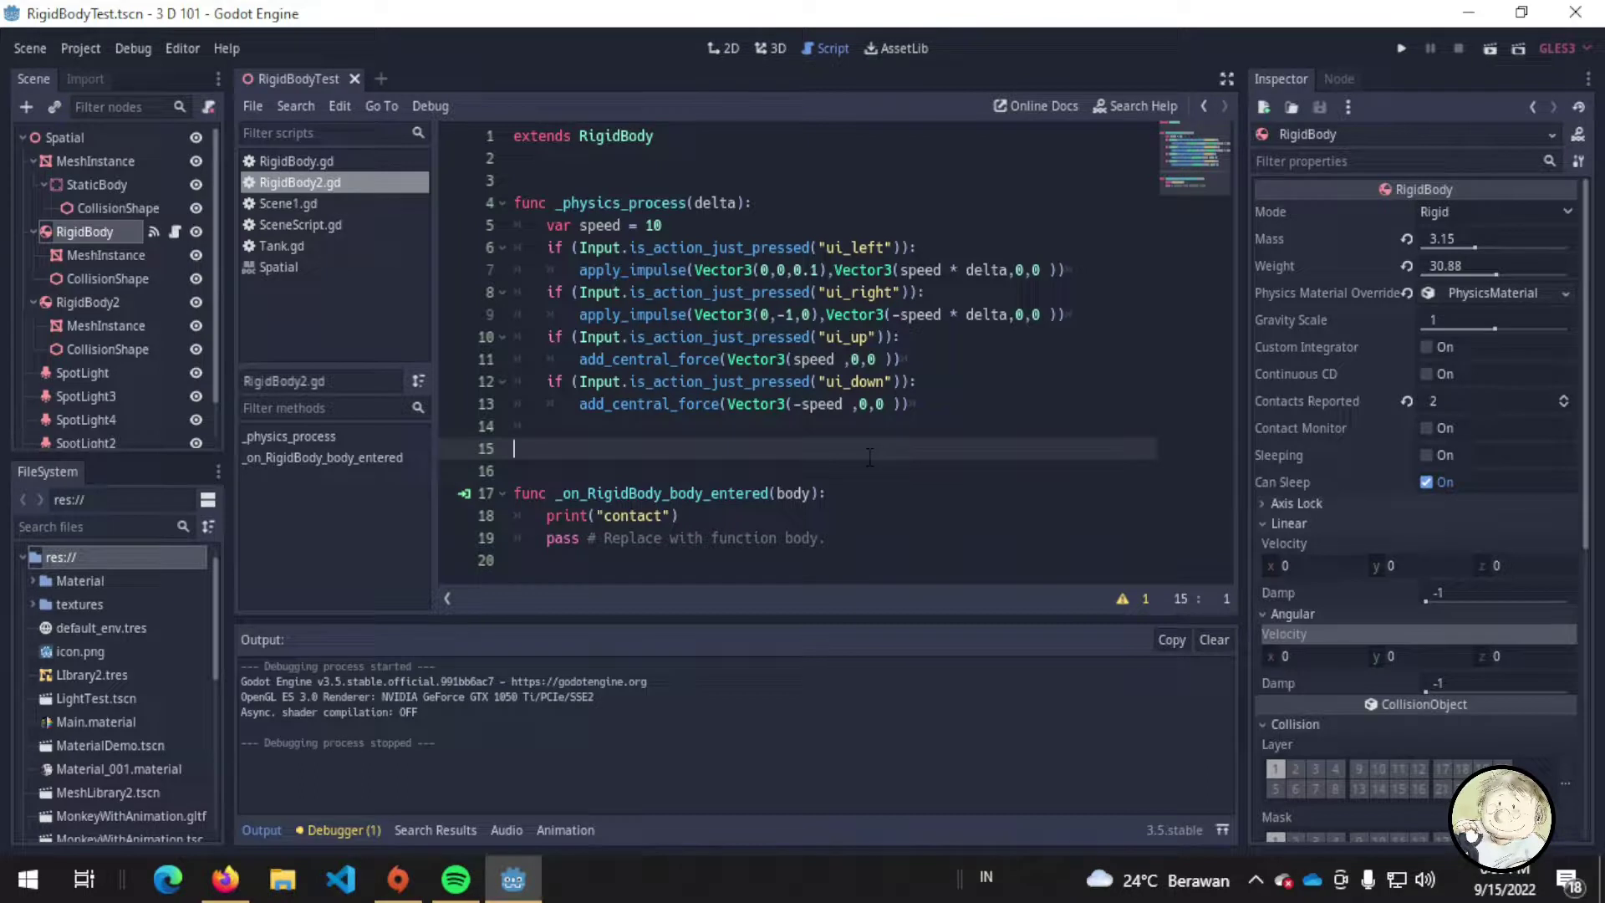
# - Replace add_central_force on line 13 with add_force using autocomplete
pyautogui.doubleClick(653, 405)
pyautogui.write('add')
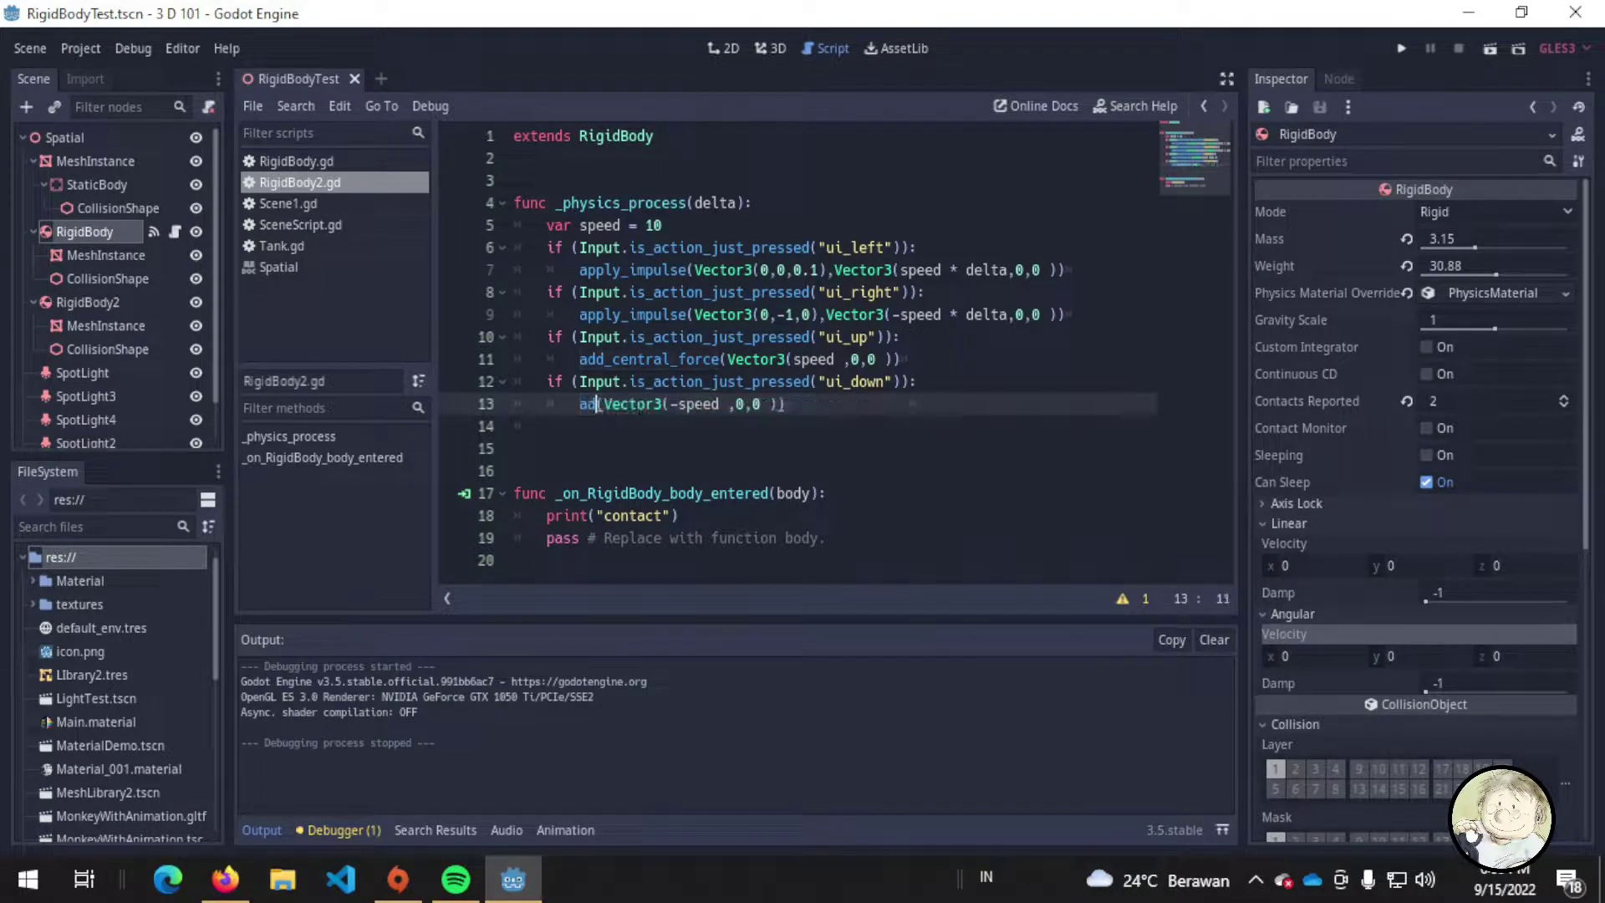
pyautogui.press('Down')
pyautogui.press('Down')
pyautogui.press('Down')
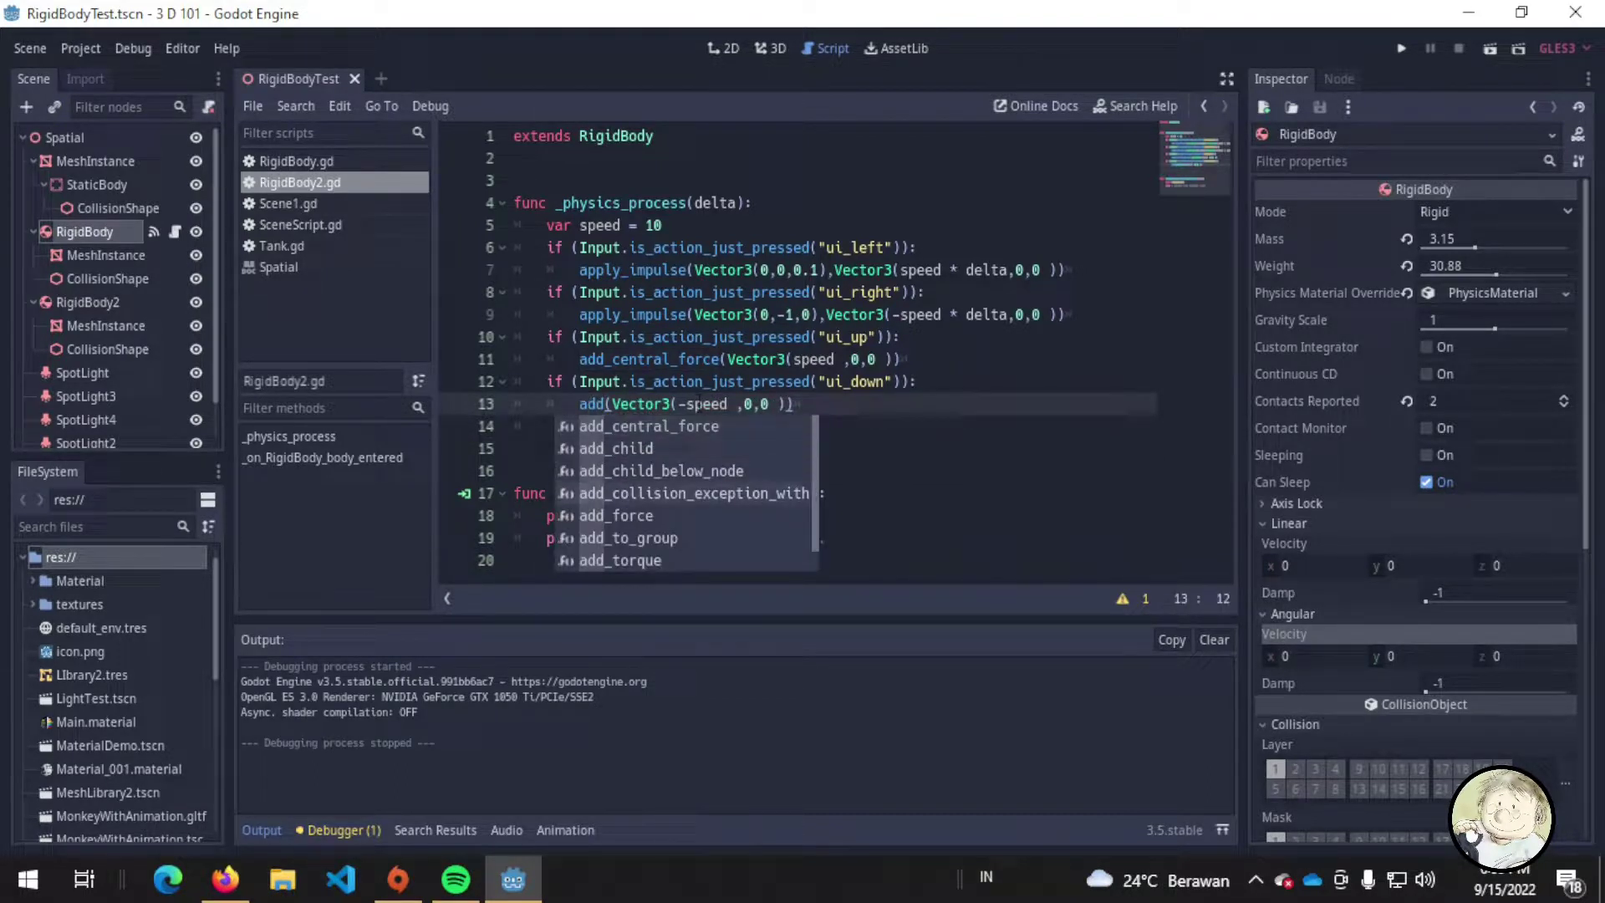
pyautogui.press('Down')
pyautogui.press('Down')
pyautogui.press('Up')
pyautogui.press('Return')
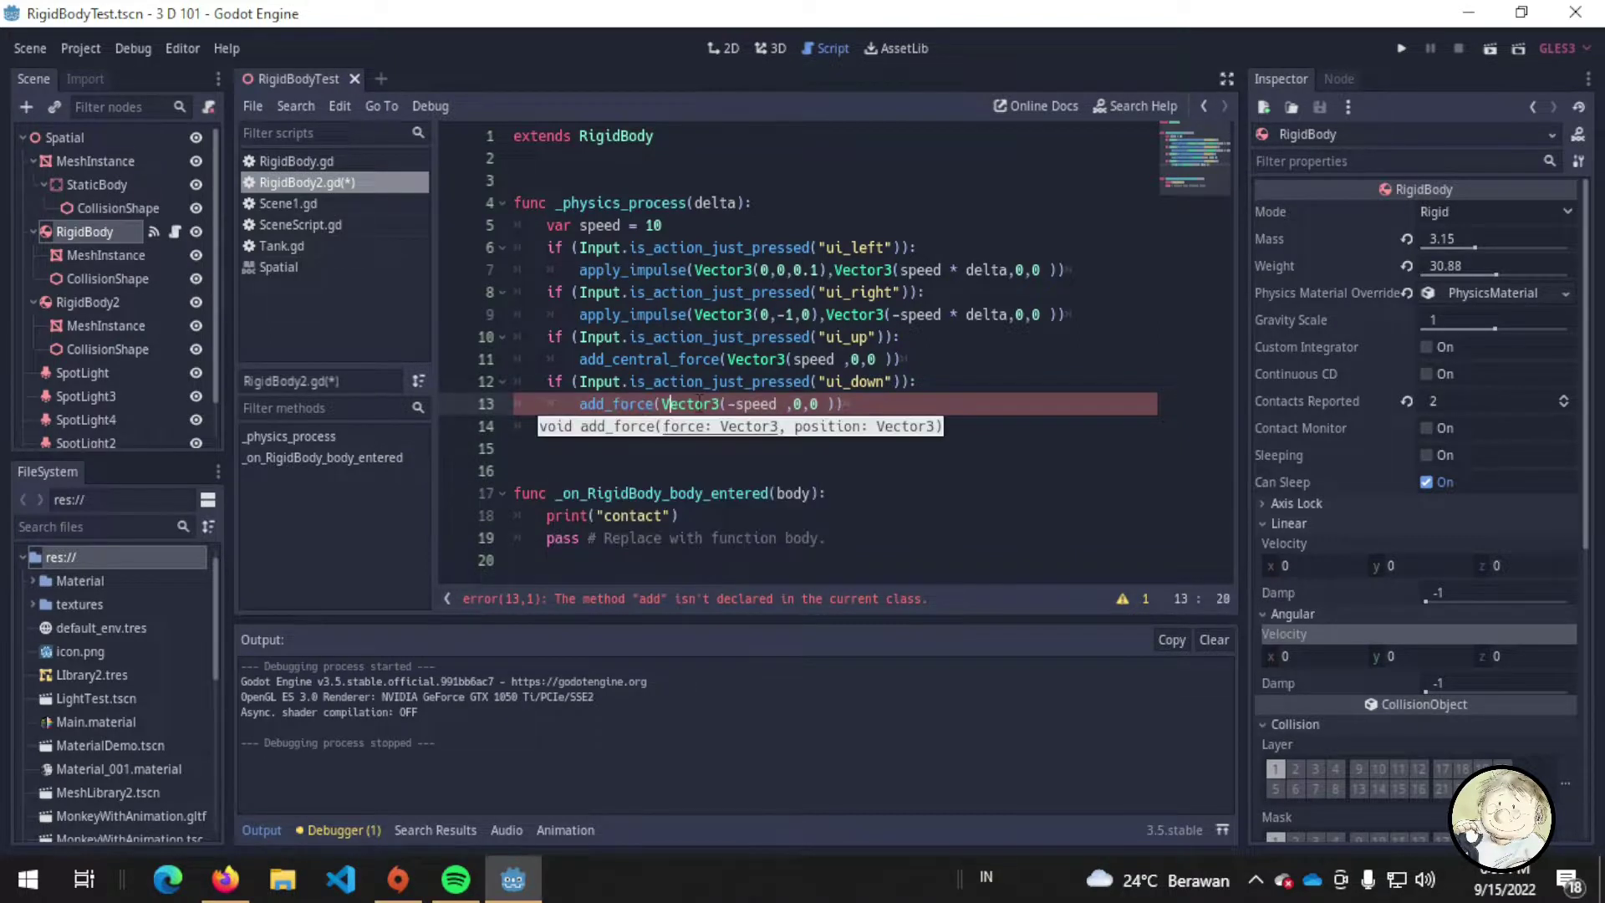
# - Insert Vector3(0,0,1) as add_force's first argument and save RigidBody2.gd
pyautogui.write('Vect')
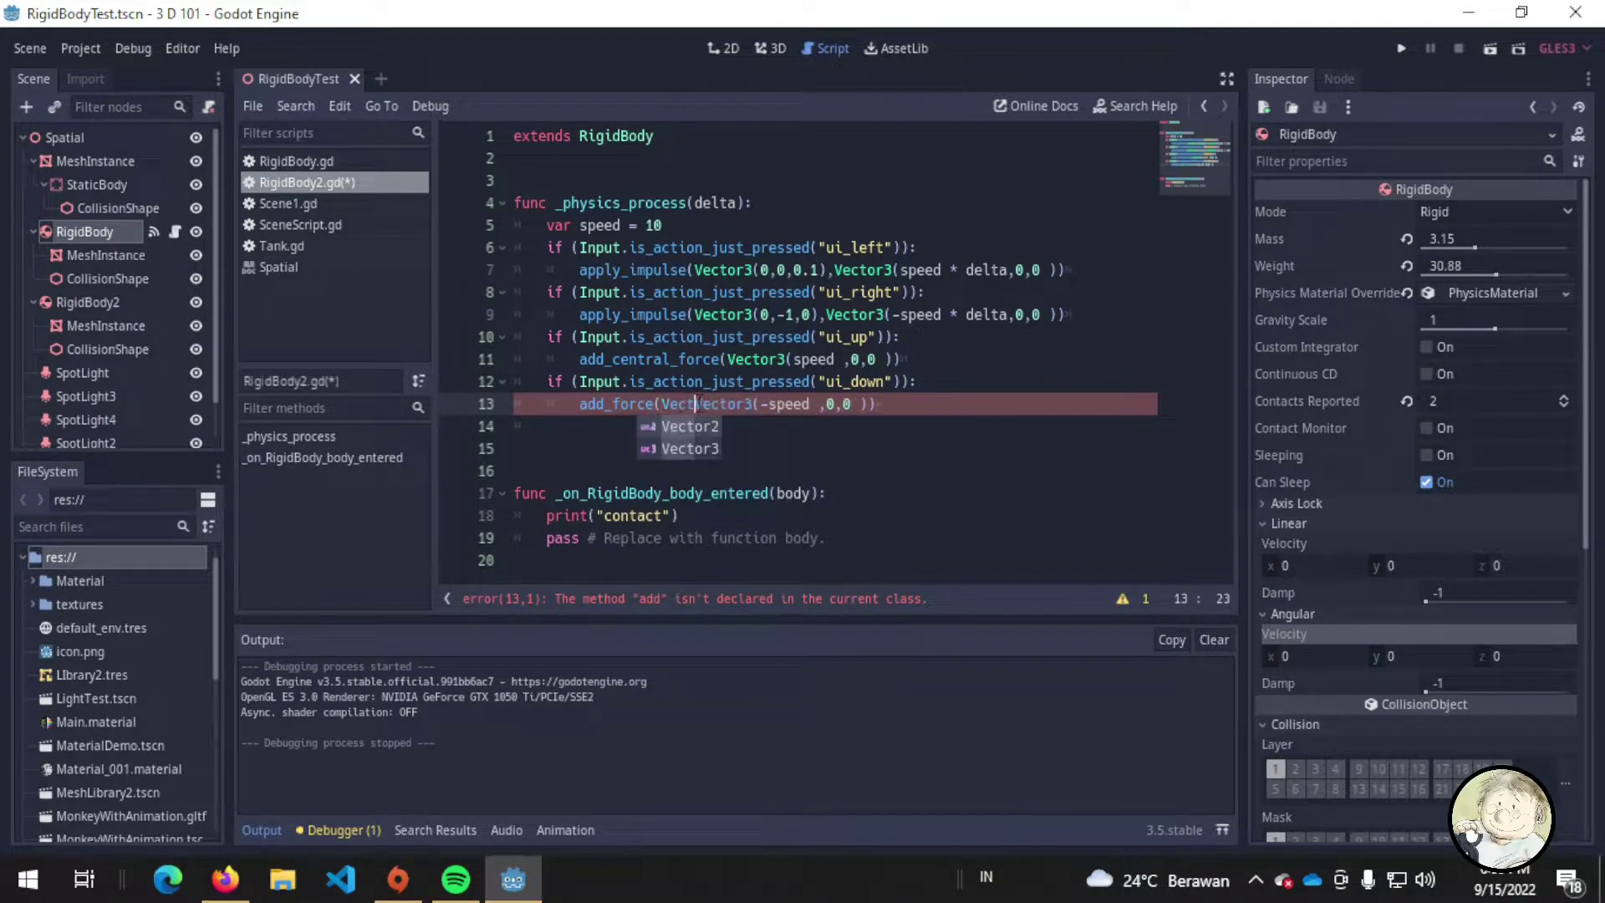
pyautogui.write('or(')
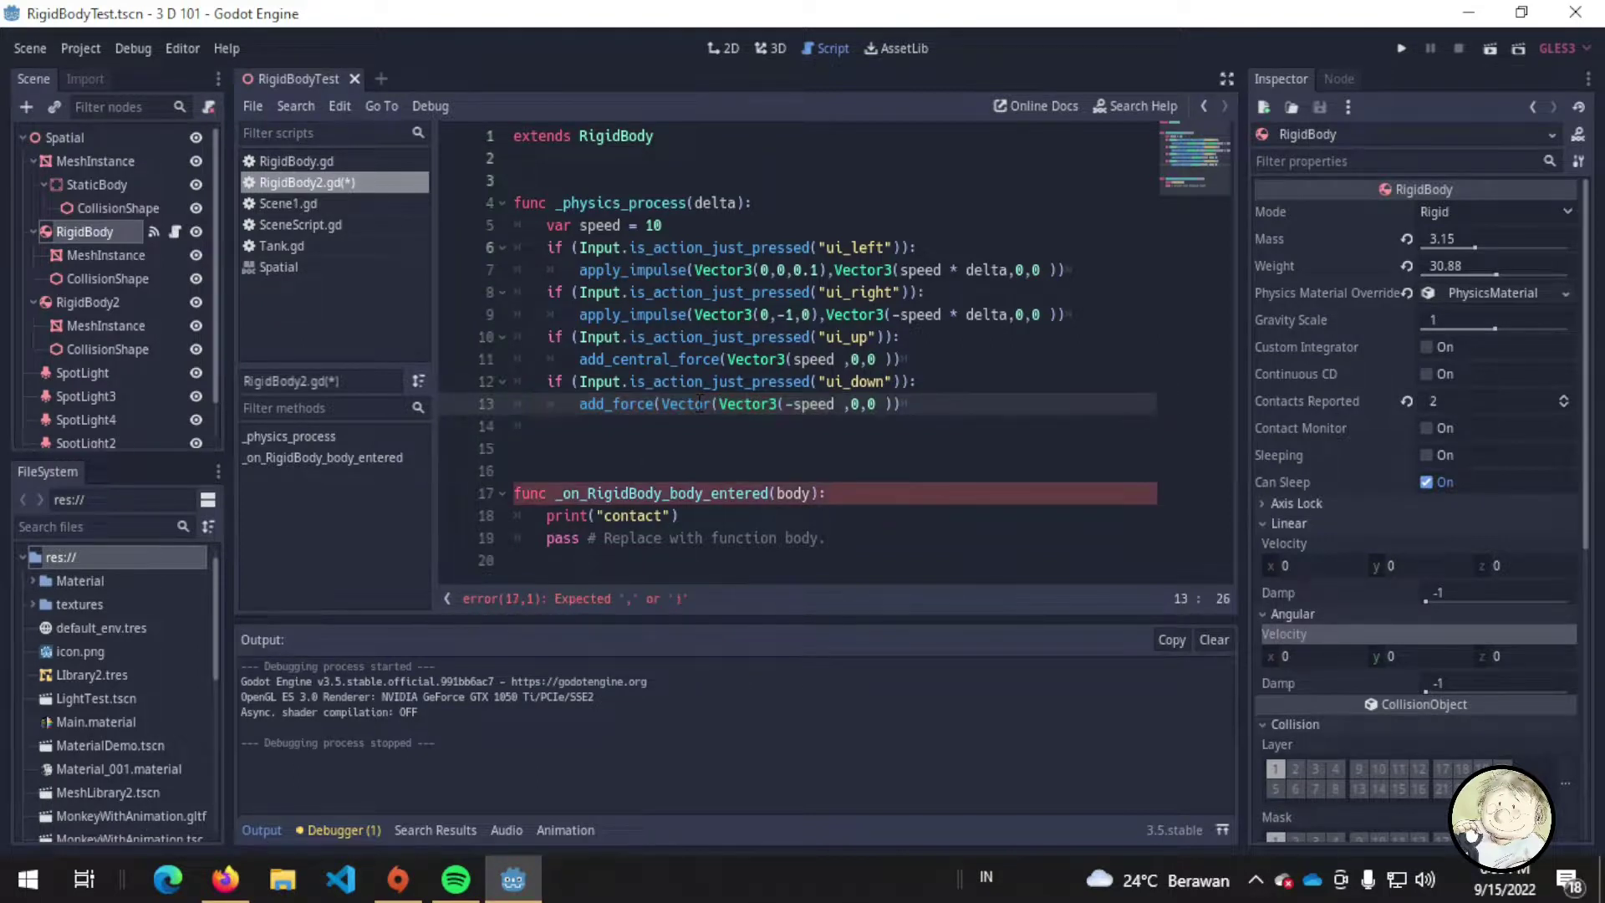
pyautogui.press('BackSpace')
pyautogui.write('3(0,0,1')
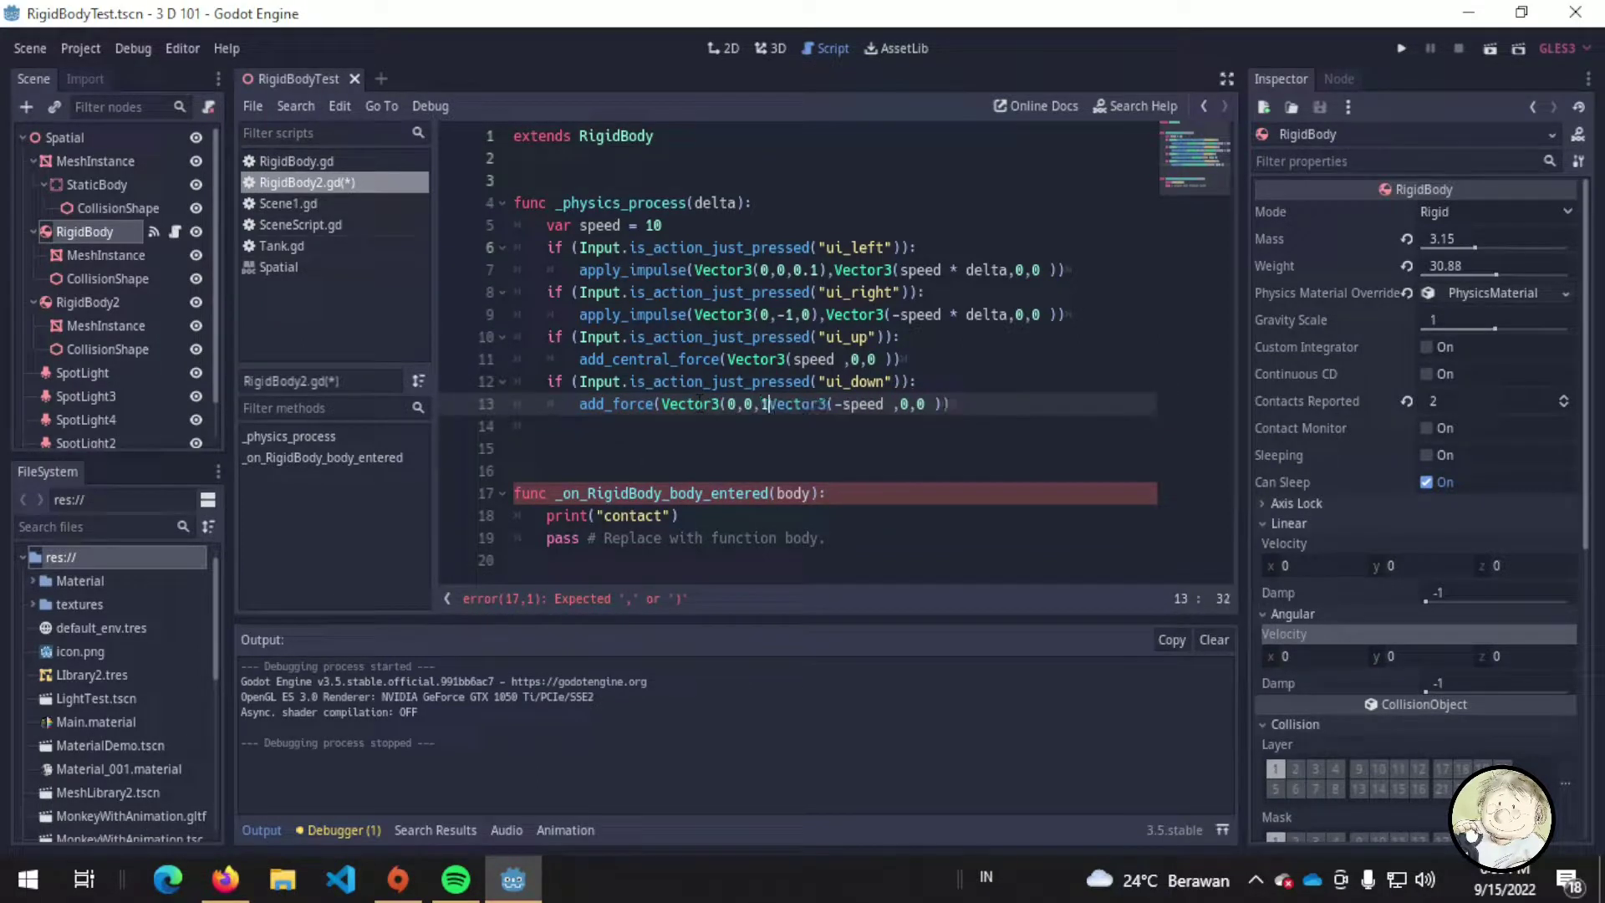
pyautogui.write(')')
pyautogui.hotkey('ctrl', 's')
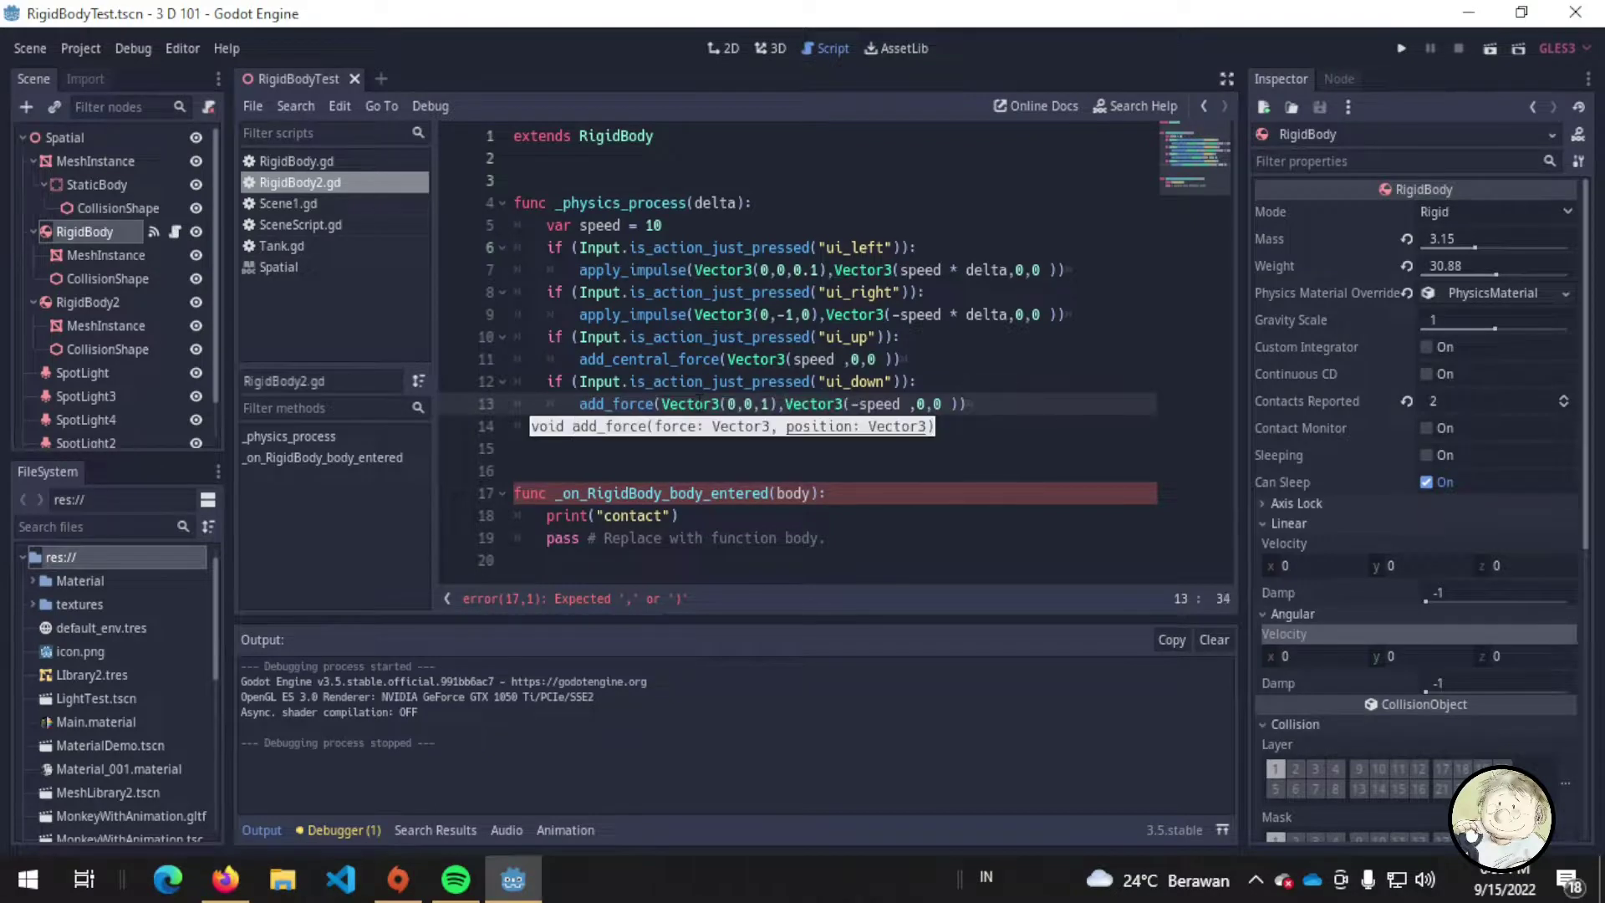
pyautogui.click(909, 451)
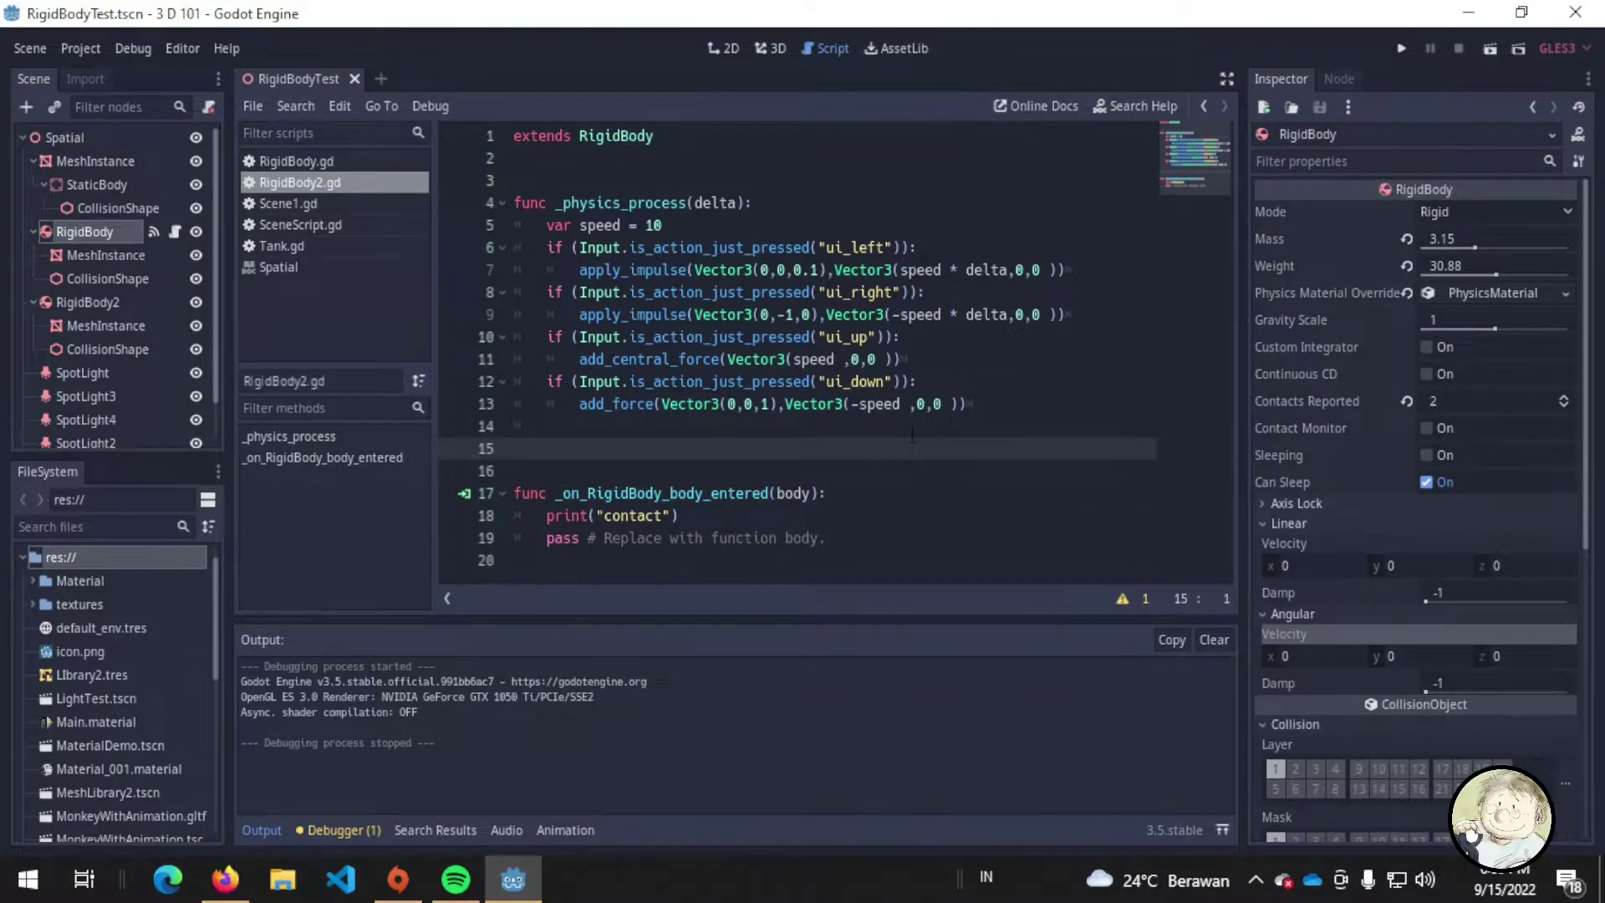